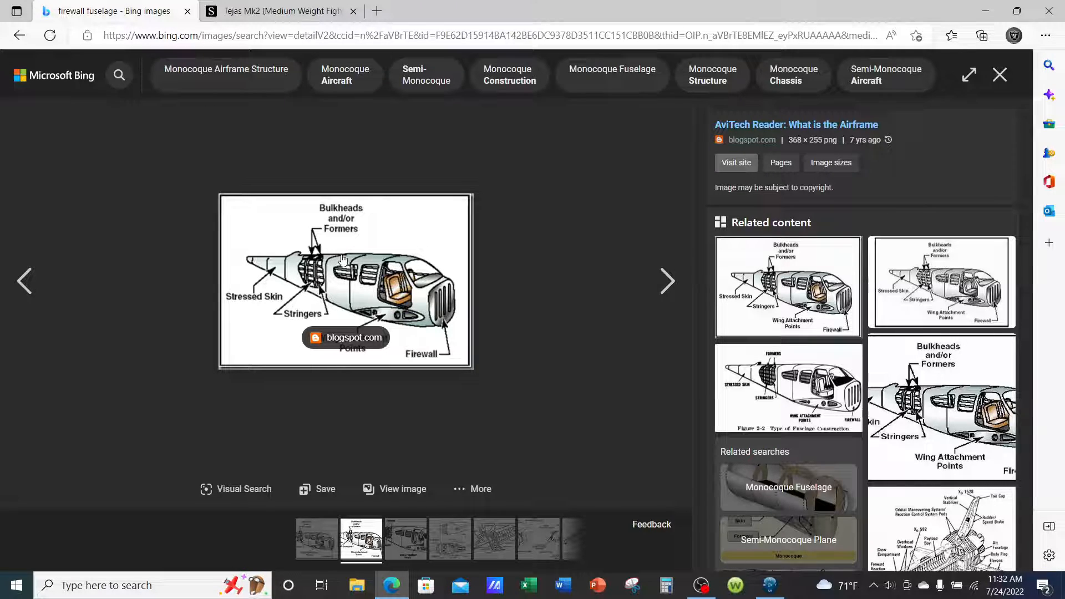
View the rear fuselage section diagram on the Tejas Mk2 forum page.
click(283, 13)
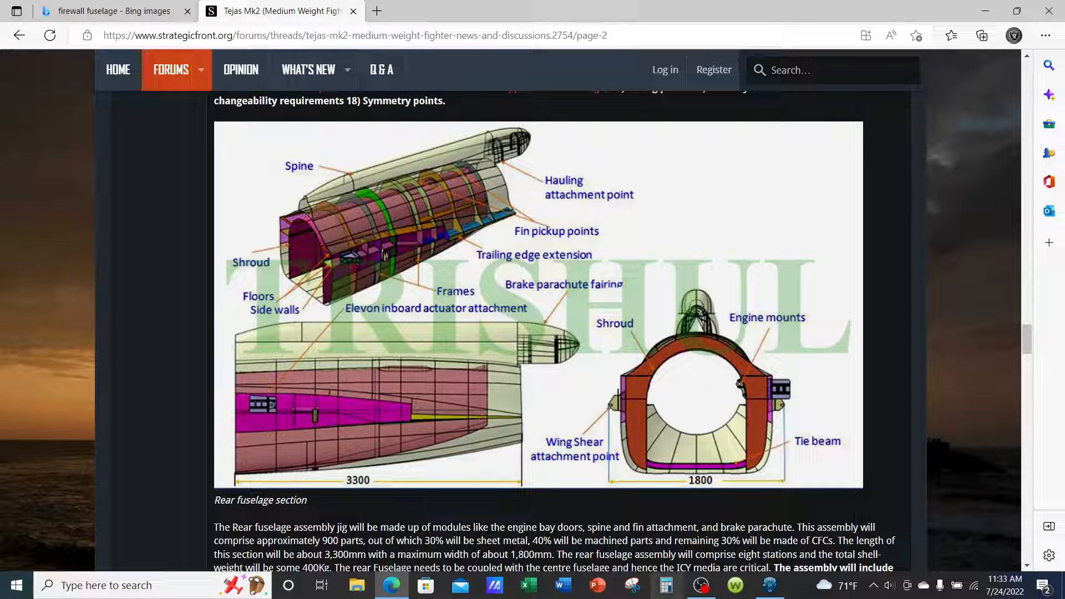
Switch to 3DEXPERIENCE and start a new physical product in Generative Wireframe & Surface.
click(769, 585)
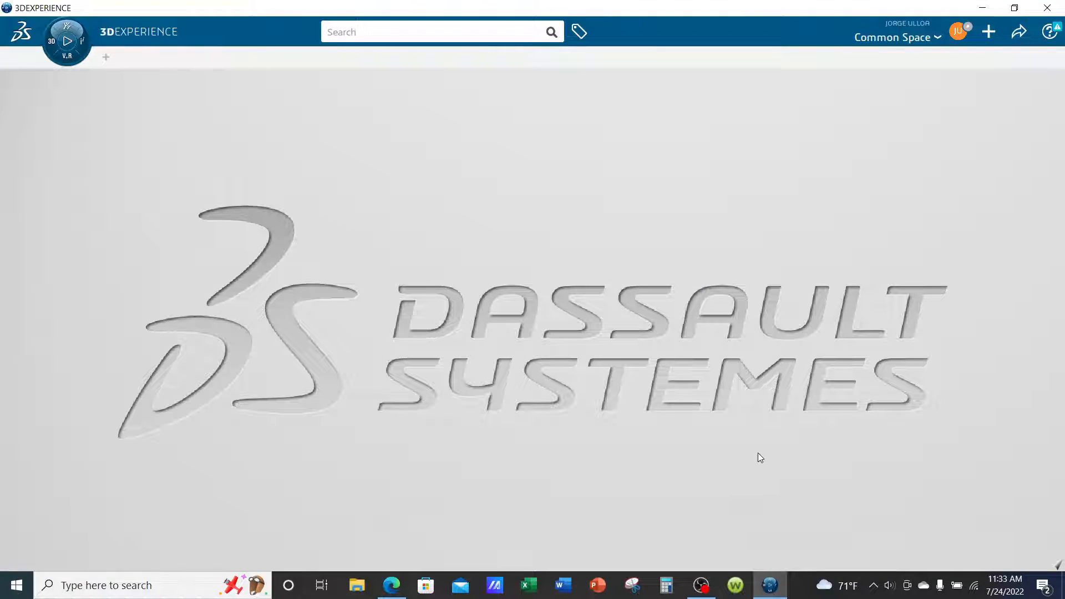
click(67, 60)
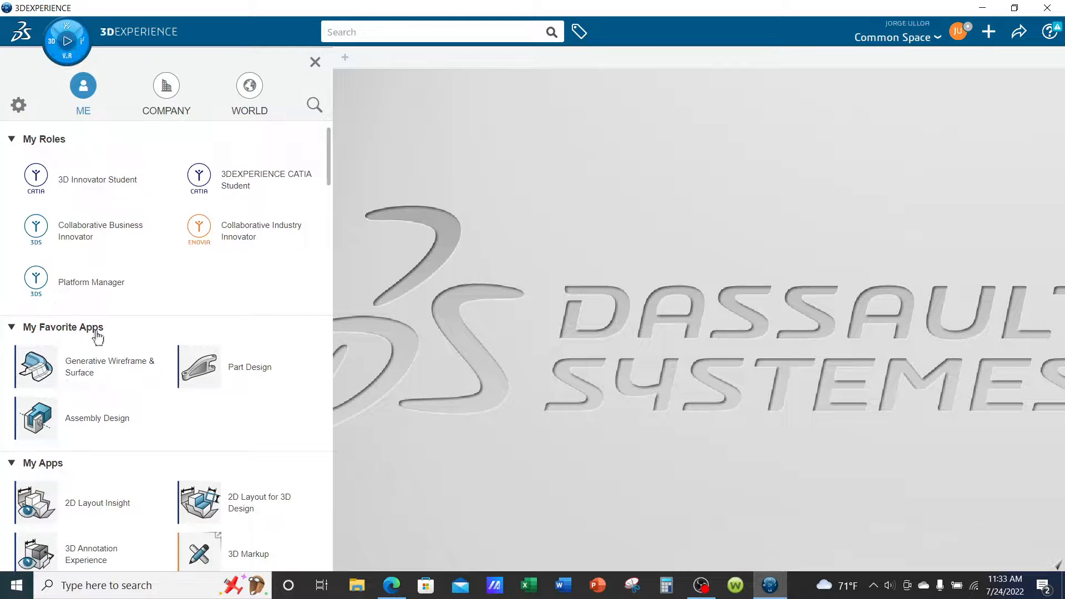
click(123, 374)
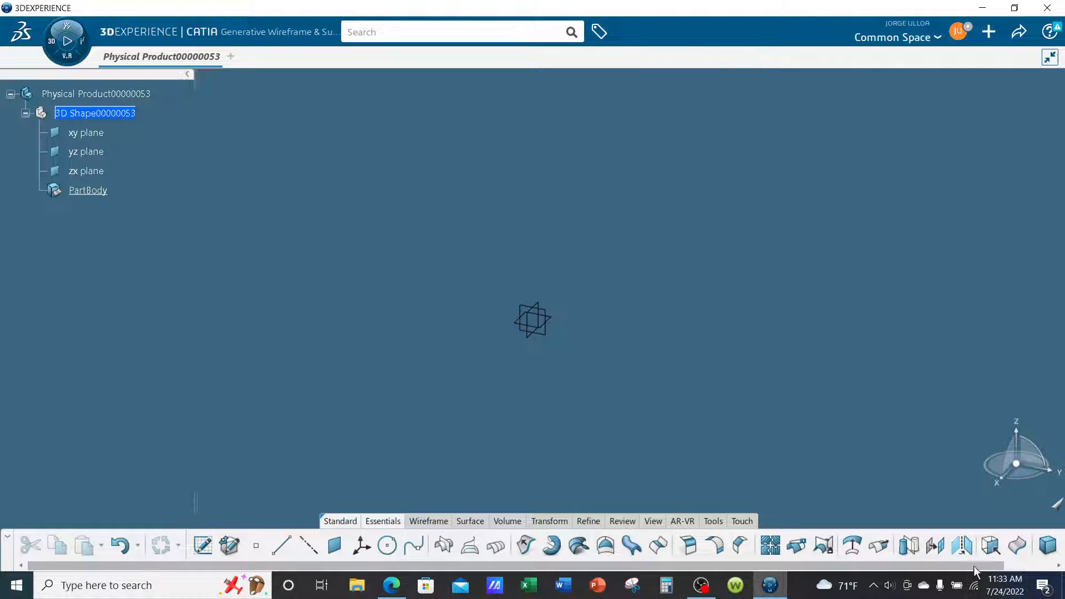
Insert a geometrical set under the 3D shape with the default name and define it as the work object.
click(1041, 564)
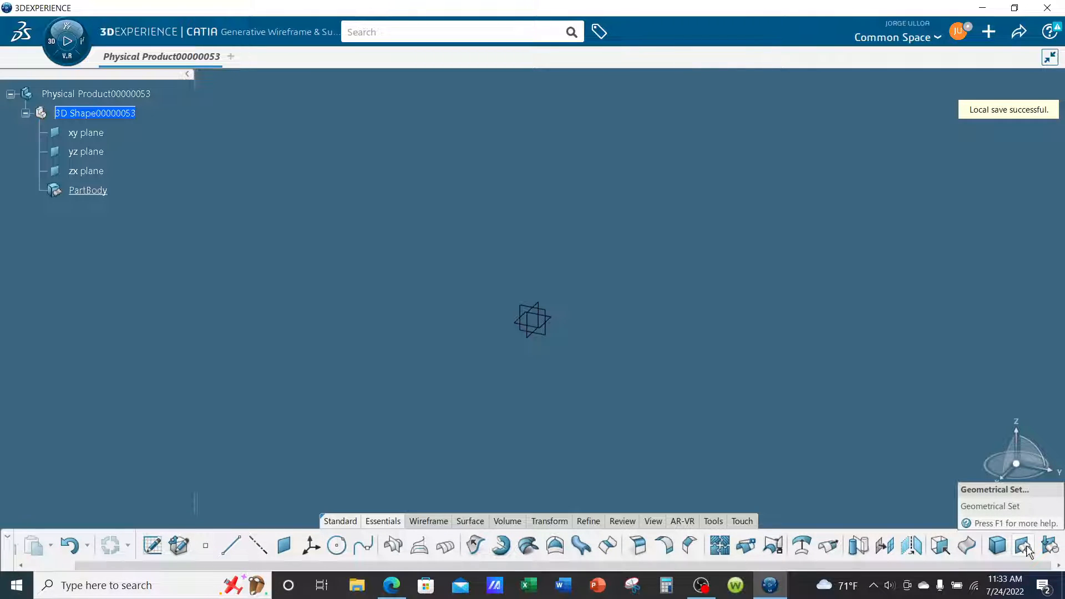
click(1026, 548)
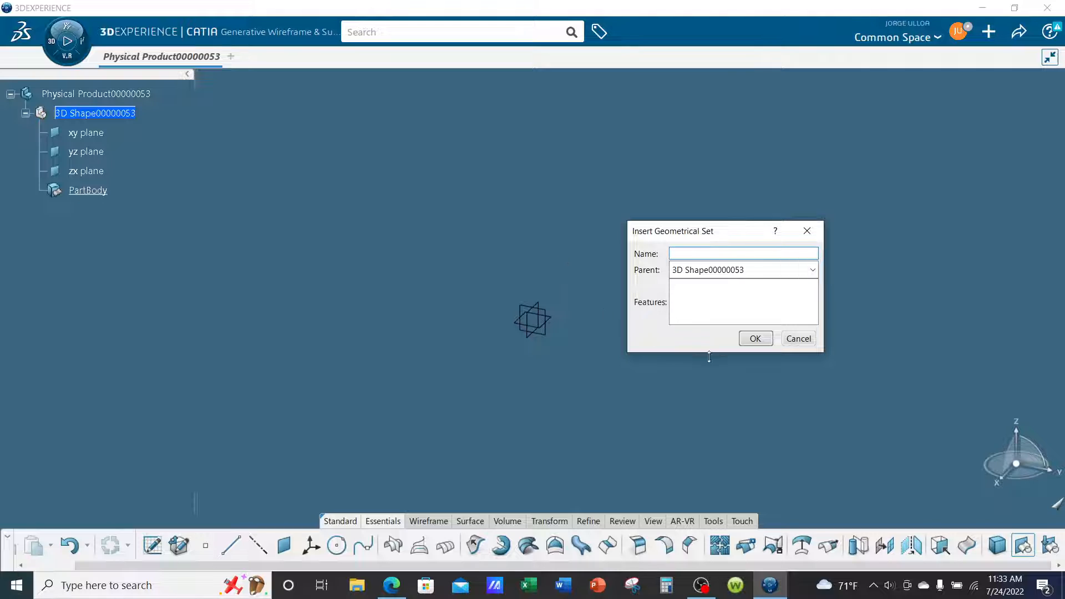
click(755, 338)
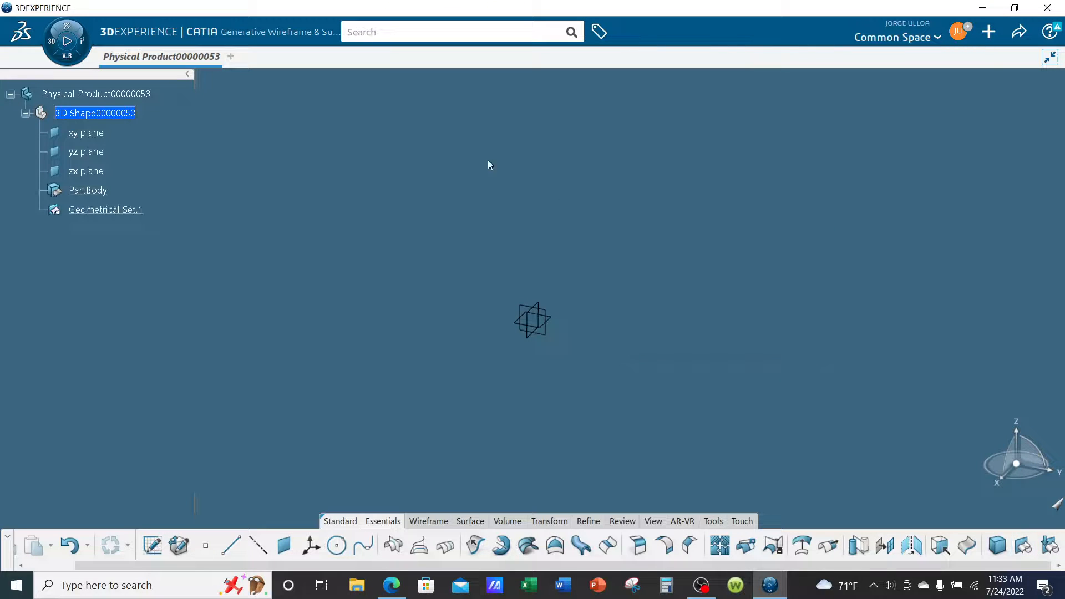
right_click(101, 214)
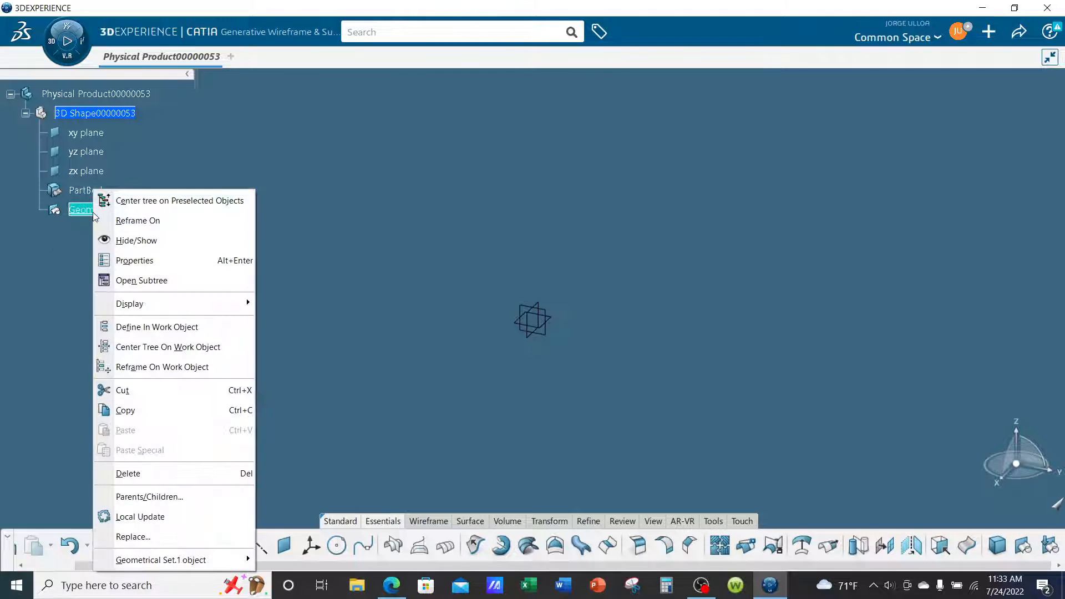
click(140, 327)
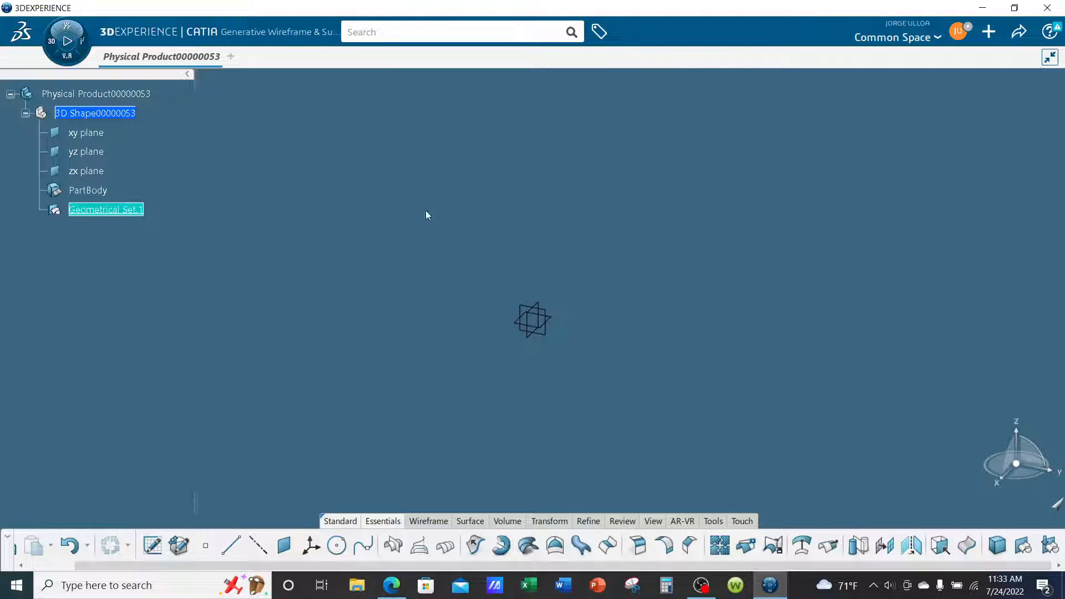
click(497, 222)
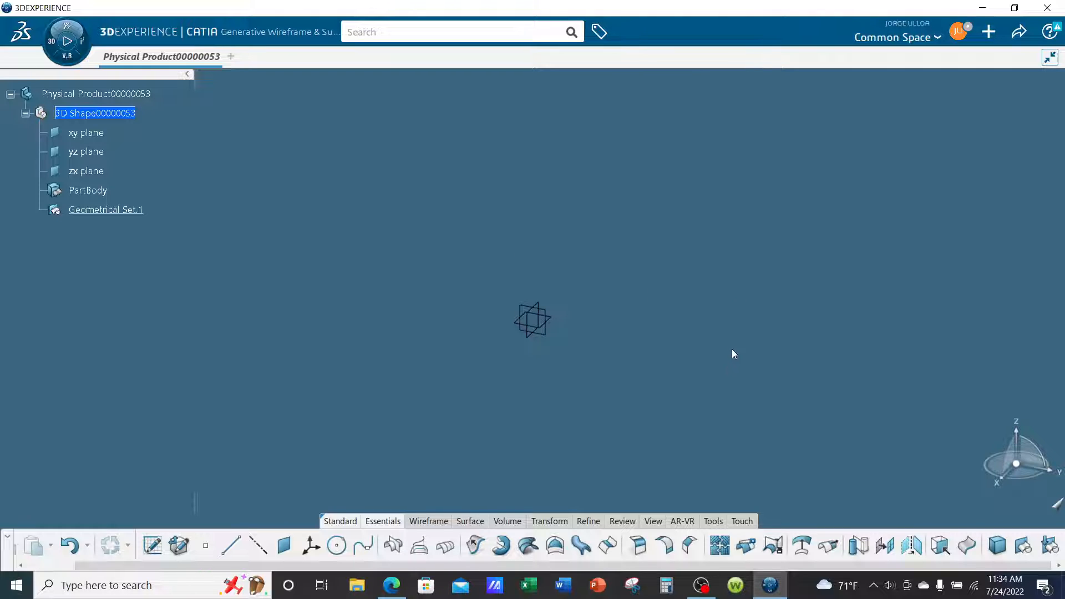
Sketch an origin-centred ellipse on the yz plane with a 39.37 in vertical major radius and a 31.496 in minor radius.
click(551, 336)
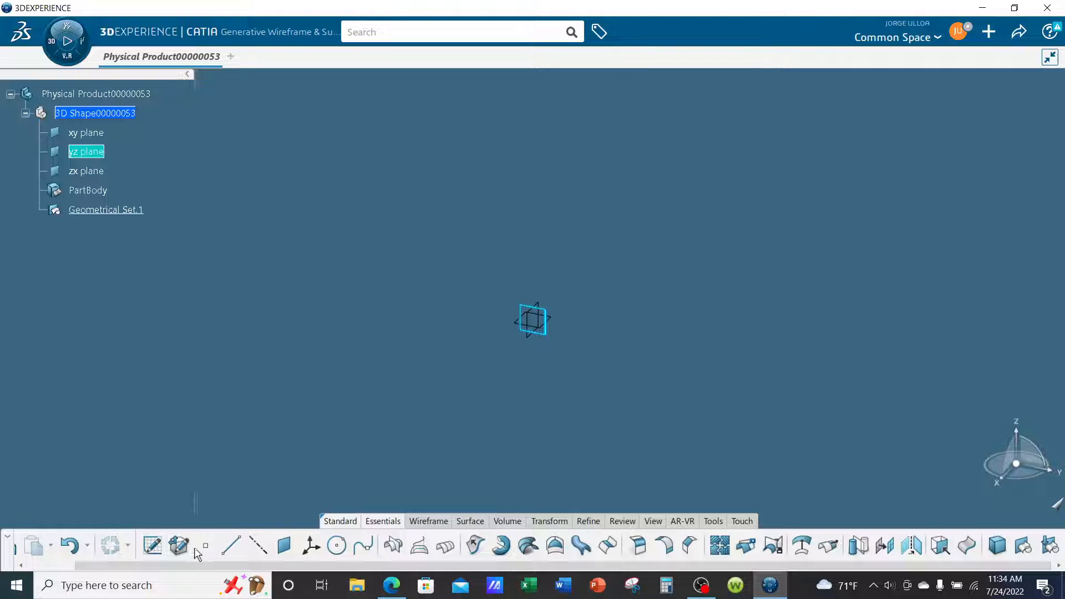
click(152, 547)
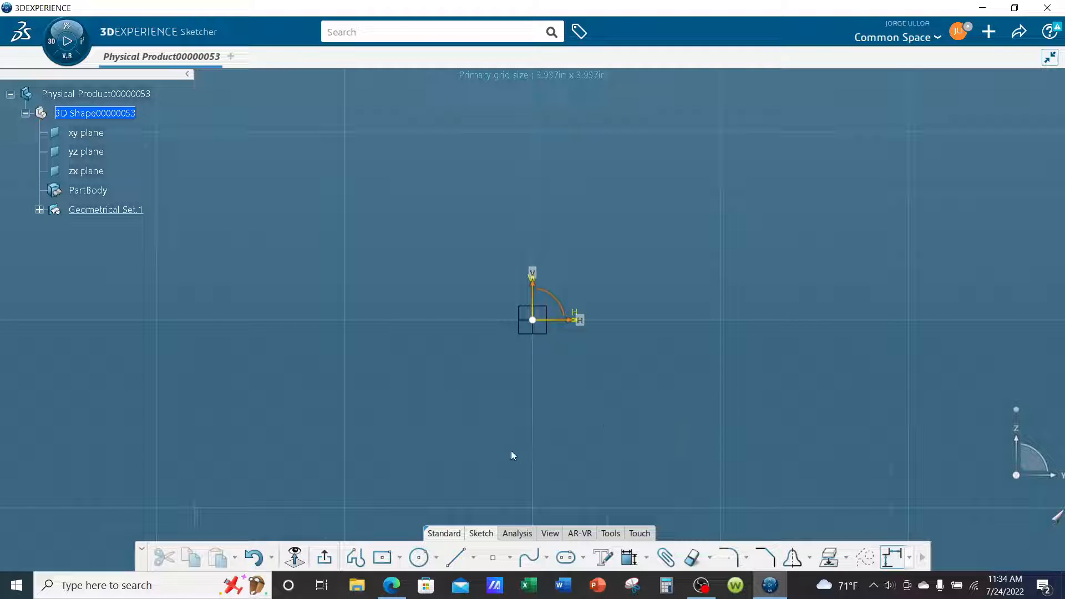
click(437, 558)
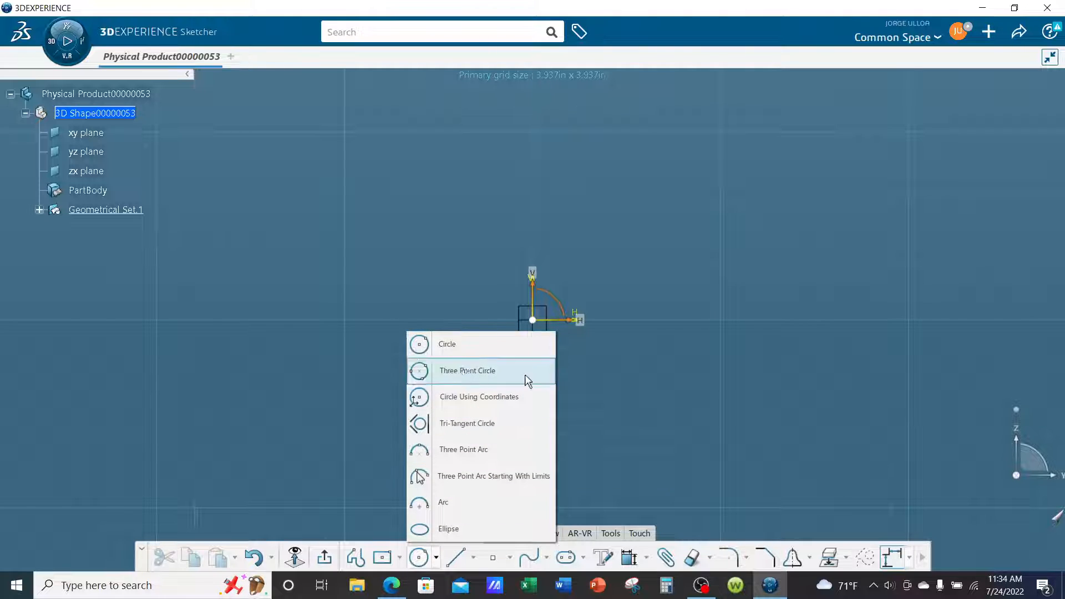
click(444, 529)
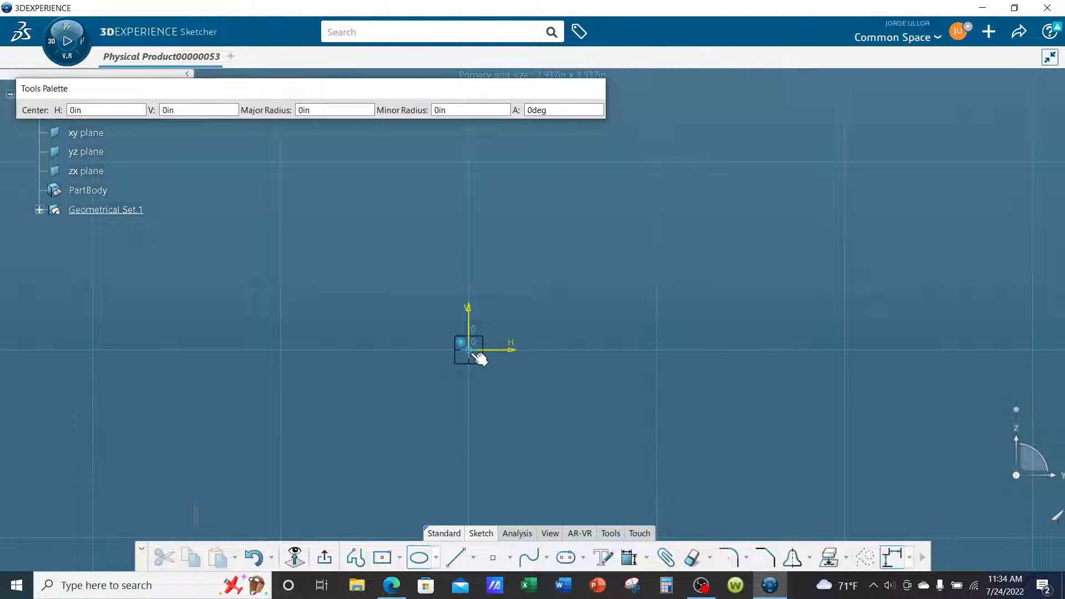
click(475, 354)
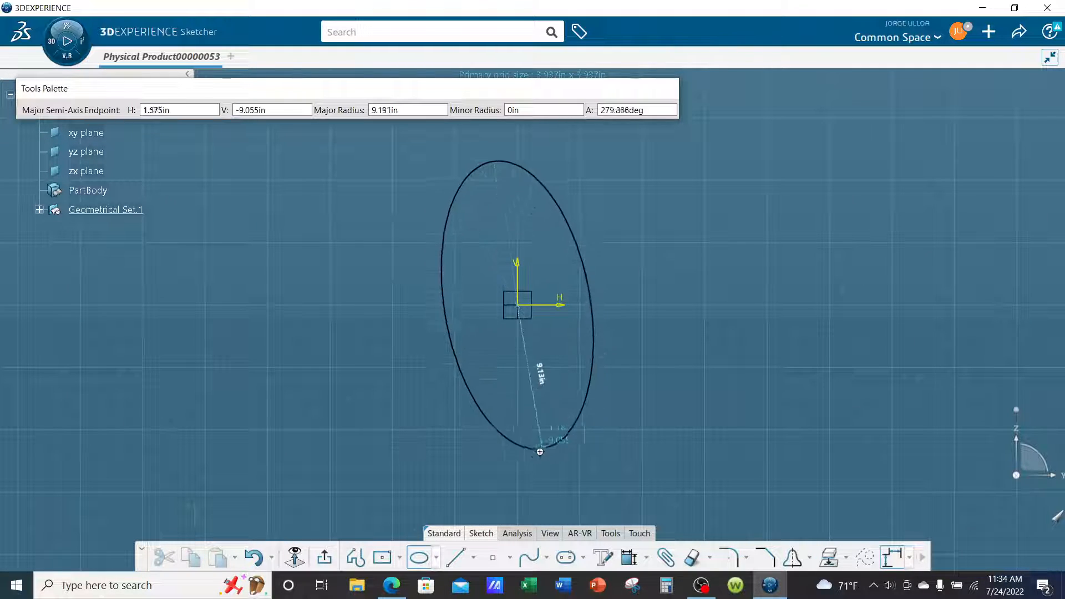
middle_drag(526, 490, 541, 436)
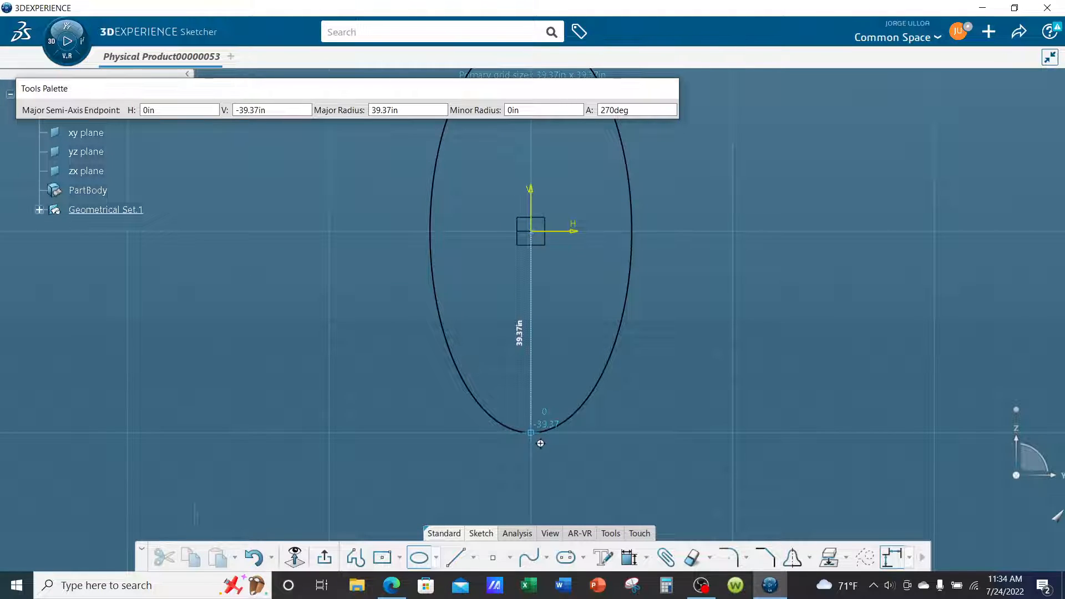
click(540, 442)
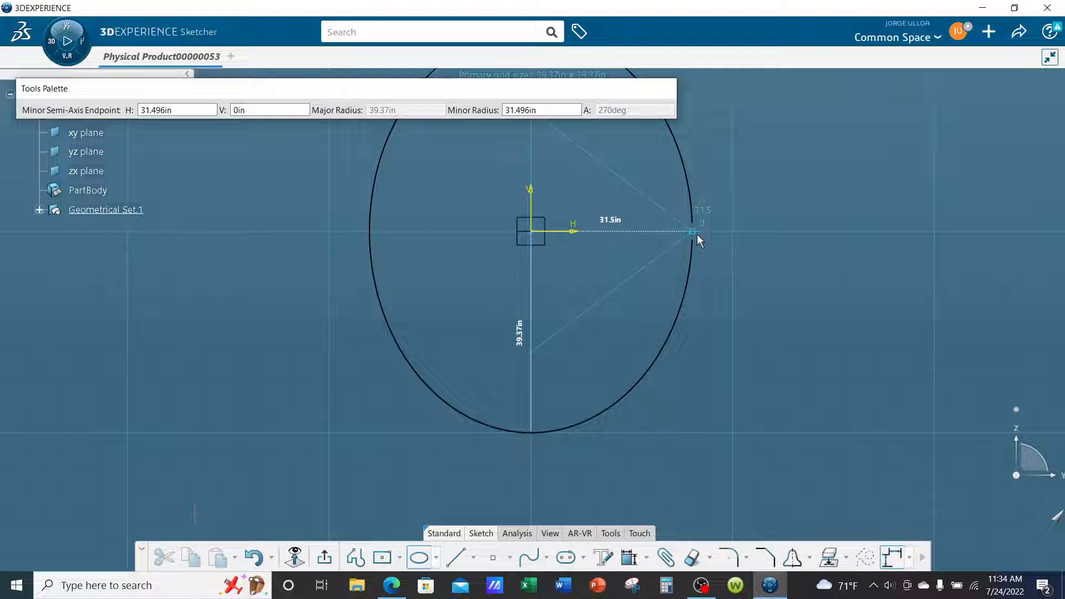
click(697, 234)
click(771, 336)
middle_drag(772, 336, 666, 401)
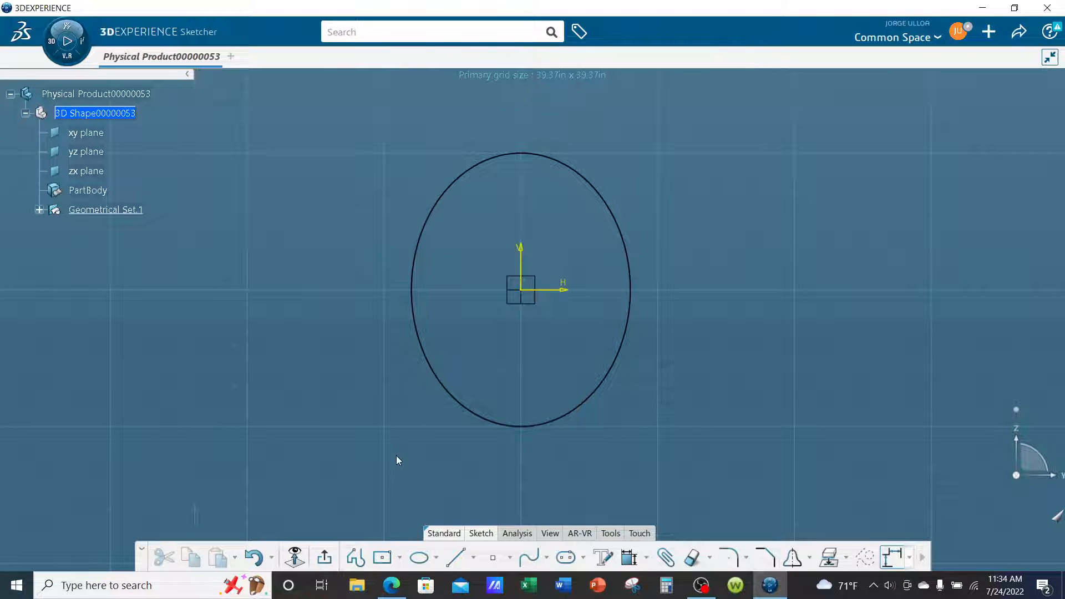
click(325, 557)
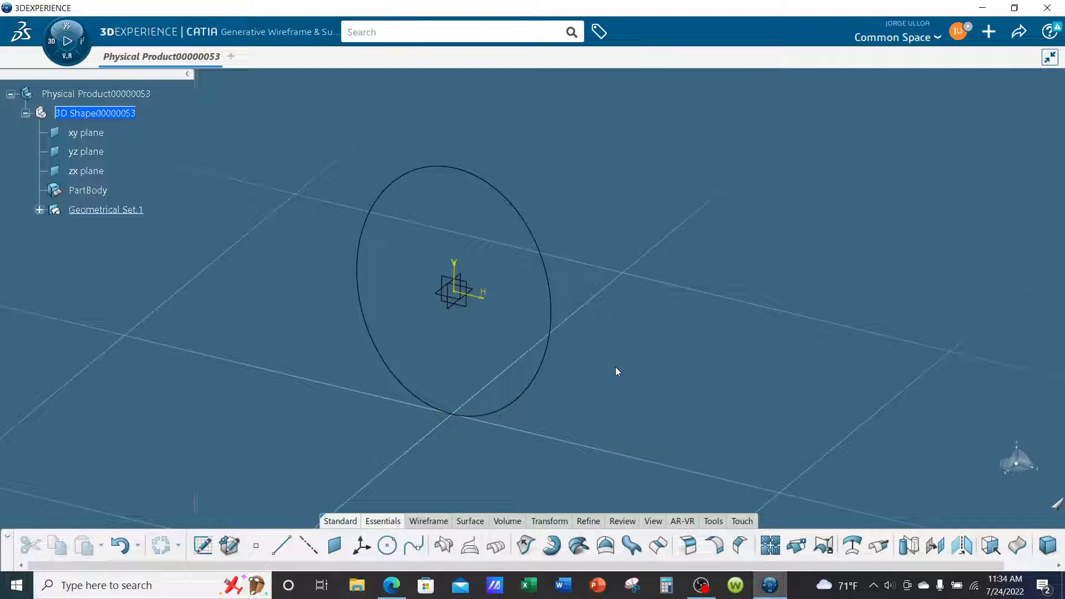
Create a plane offset 188 in from the yz plane in the reversed direction.
click(38, 209)
click(334, 545)
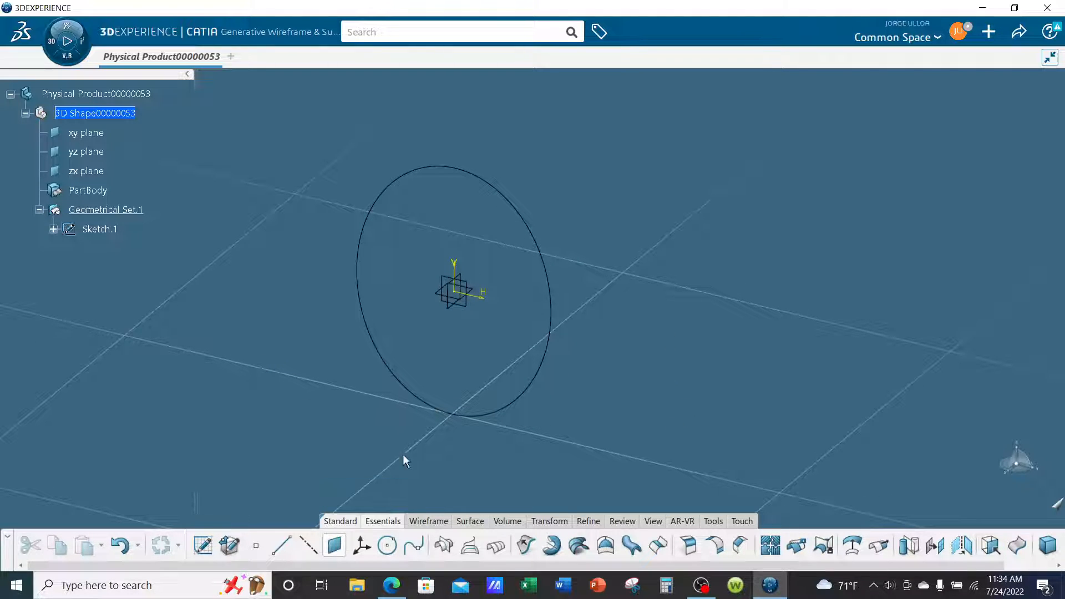
click(474, 314)
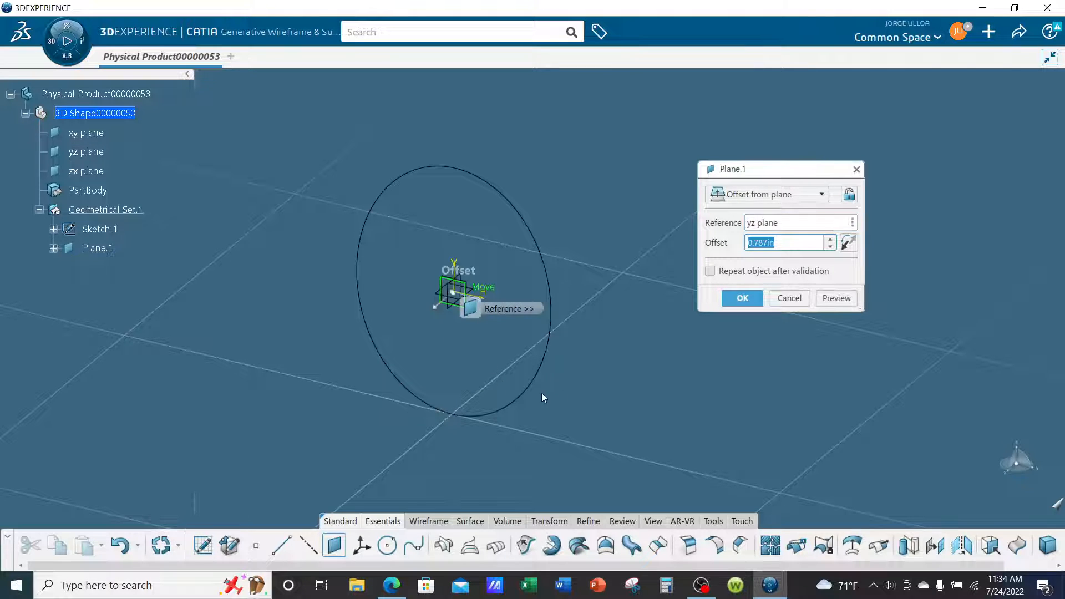
middle_drag(541, 395, 501, 435)
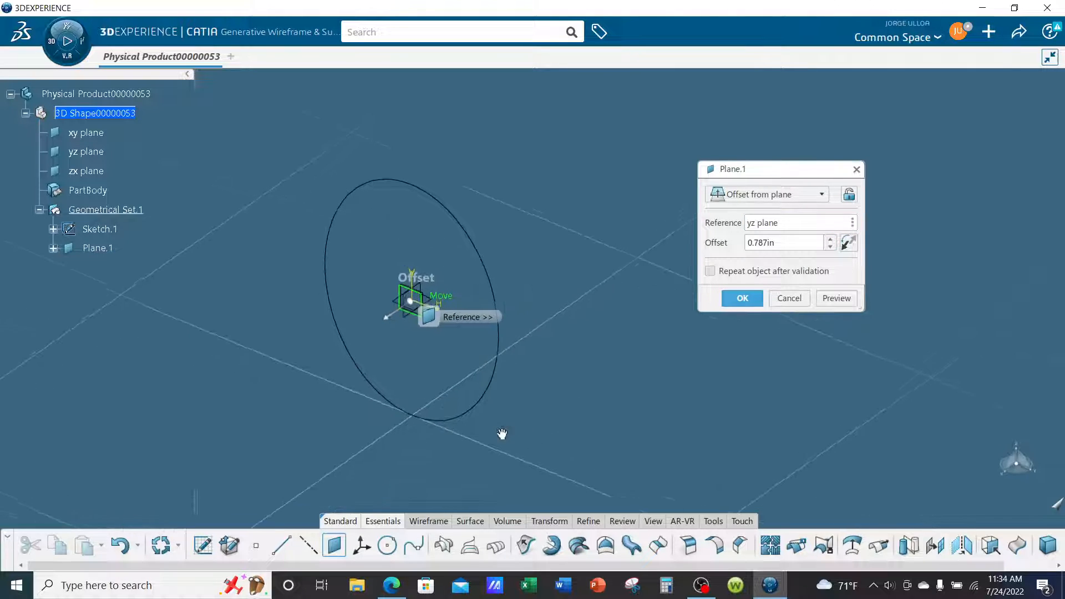
click(830, 239)
click(830, 239)
click(830, 239)
click(830, 239)
click(846, 239)
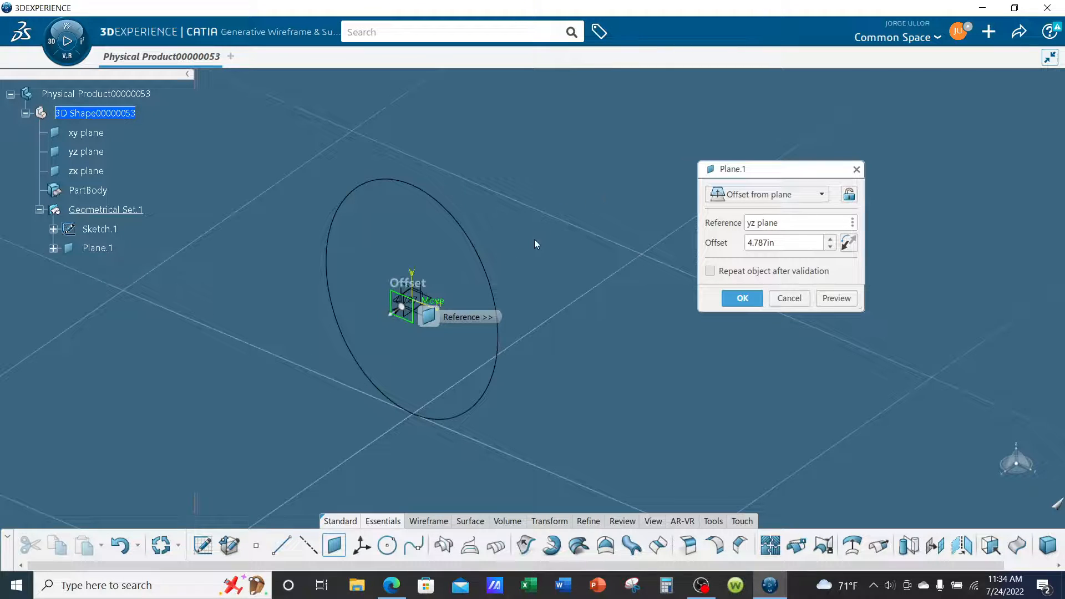
drag(831, 240, 831, 239)
click(831, 239)
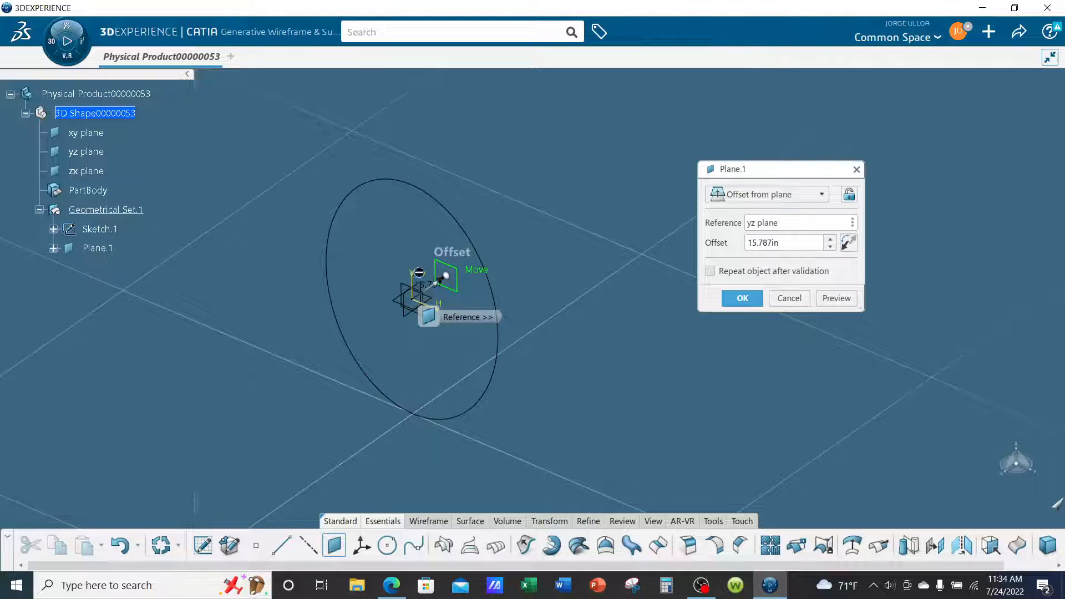
drag(451, 277, 671, 166)
middle_drag(594, 215, 477, 304)
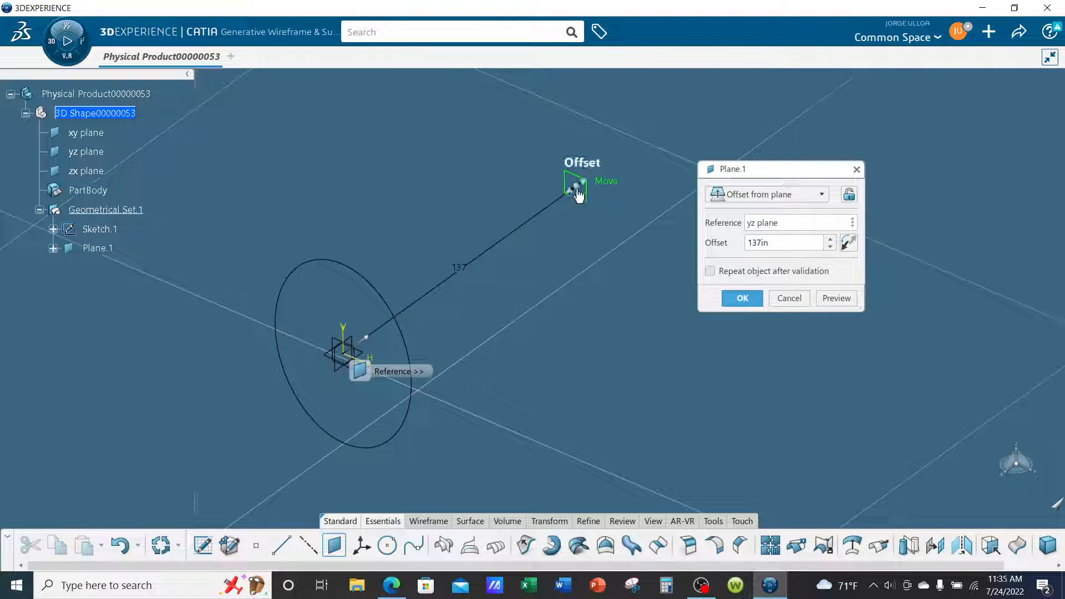
drag(579, 193, 668, 140)
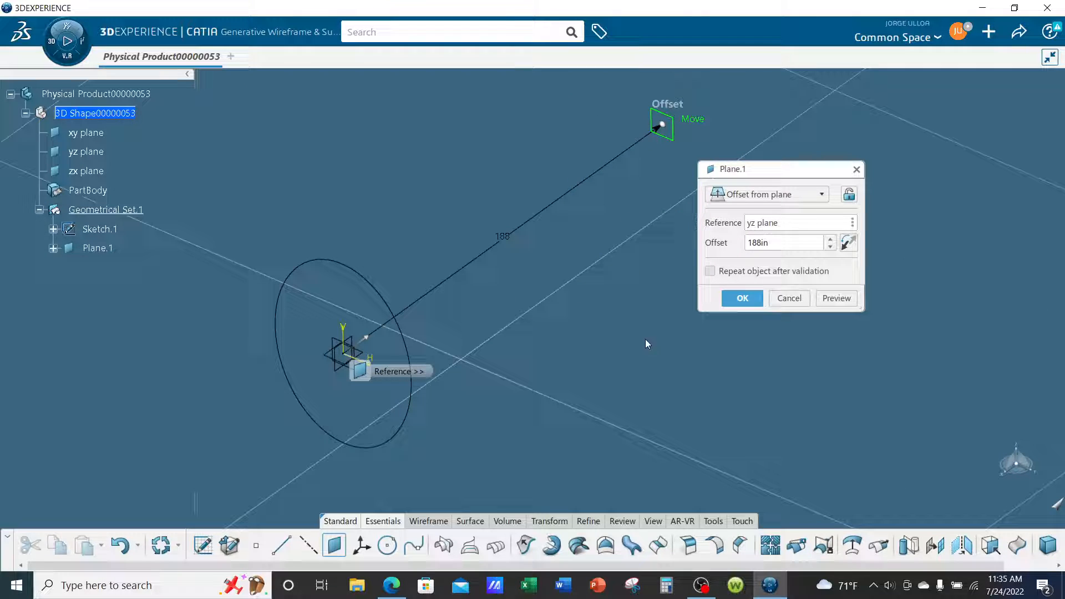
click(742, 298)
Sketch a circle on the offset plane, centred at the origin and passing through the ellipse's horizontal side point.
middle_drag(677, 253, 674, 294)
click(669, 185)
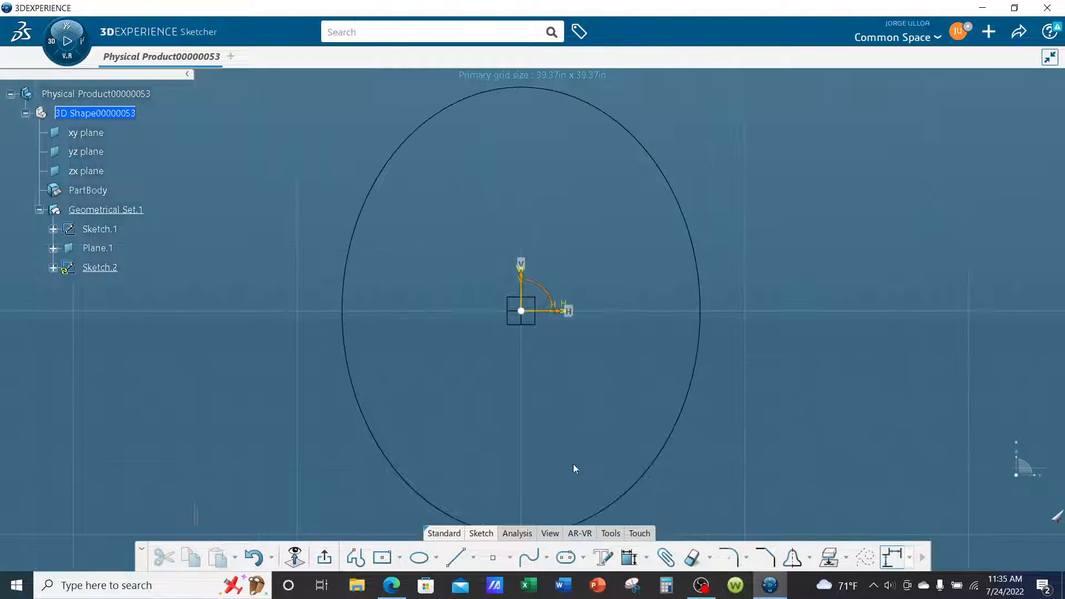
click(437, 558)
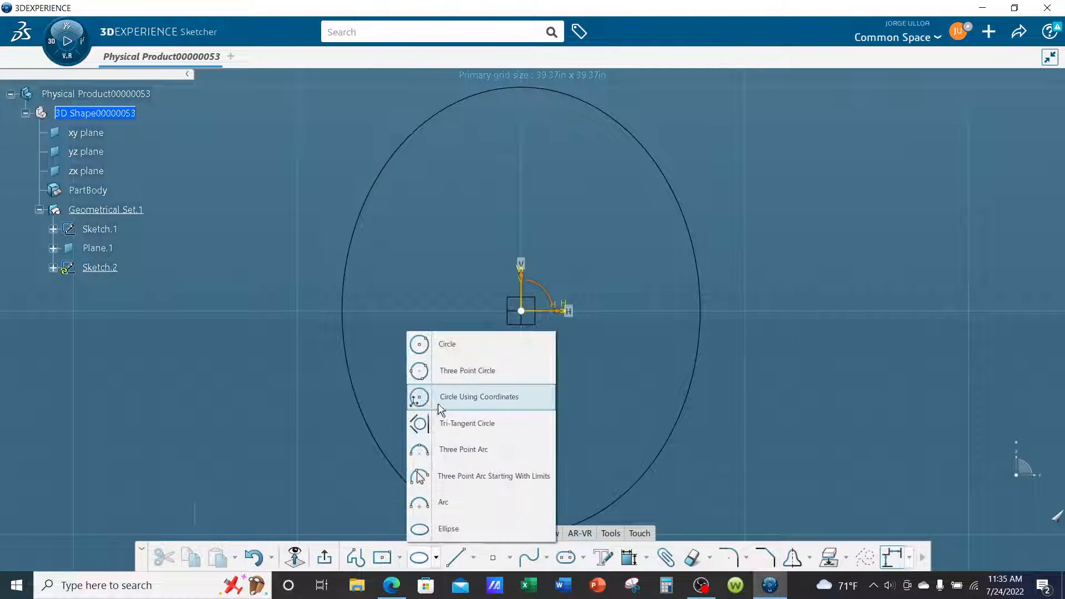
click(438, 345)
click(524, 308)
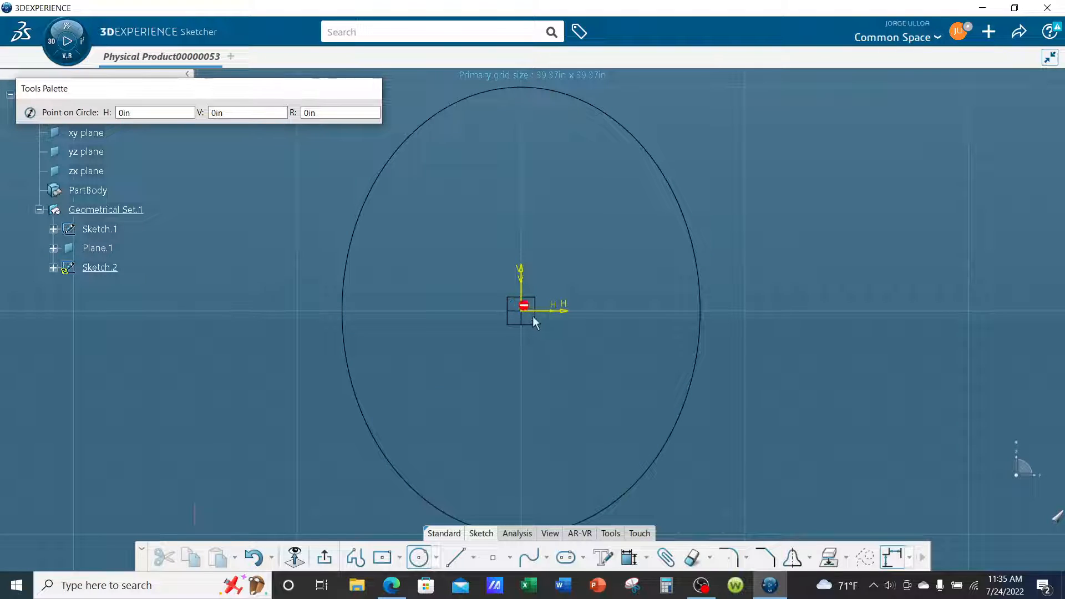
click(701, 309)
click(819, 345)
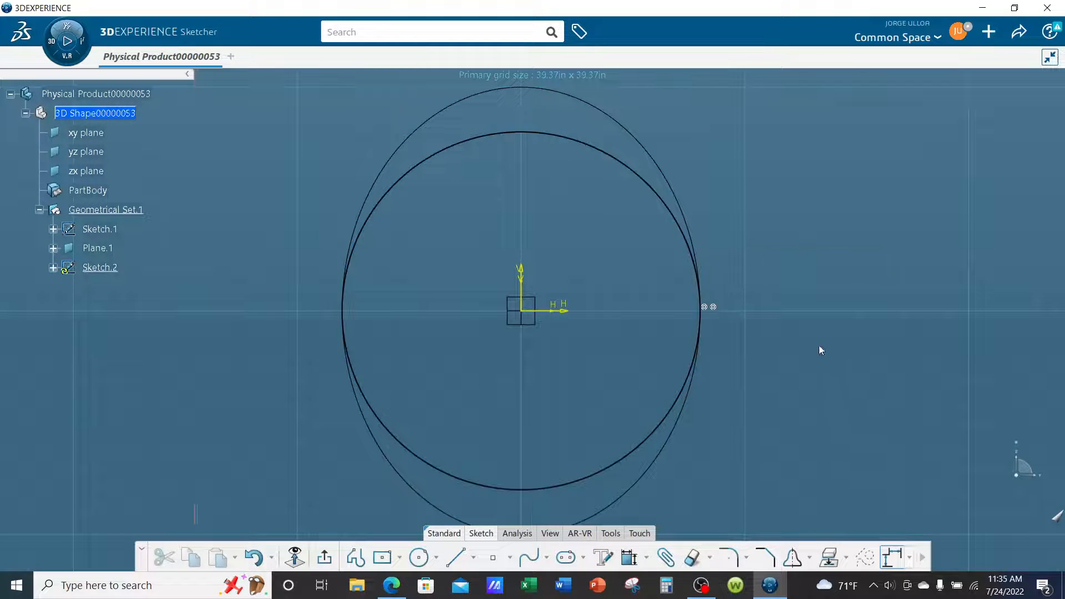
ctrl+middle_drag(819, 345, 813, 390)
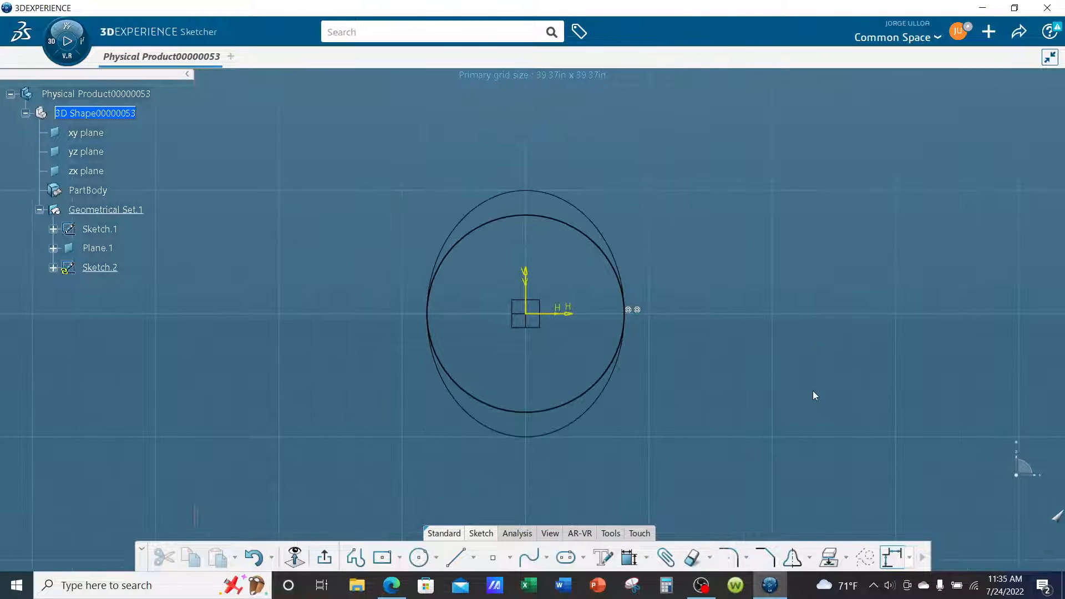
click(325, 557)
click(713, 428)
mouse_move(438, 407)
middle_down()
mouse_move(492, 281)
mouse_move(564, 371)
mouse_move(642, 366)
mouse_move(499, 320)
mouse_move(591, 367)
middle_up()
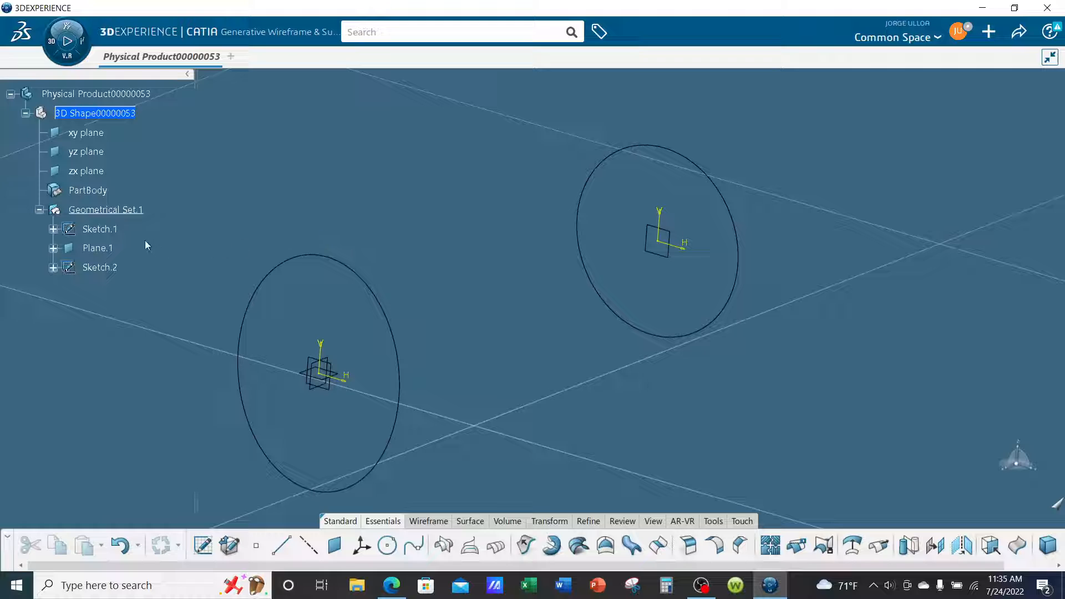
Change the lines-and-curves colour of both the ellipse sketch and the circle sketch to cyan.
click(110, 230)
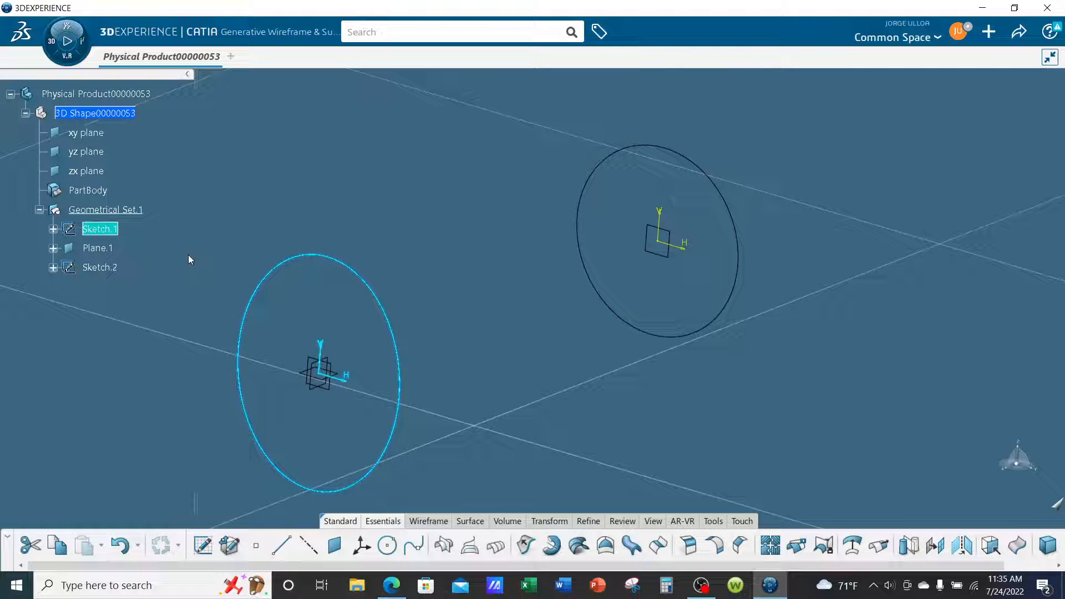
ctrl+click(108, 268)
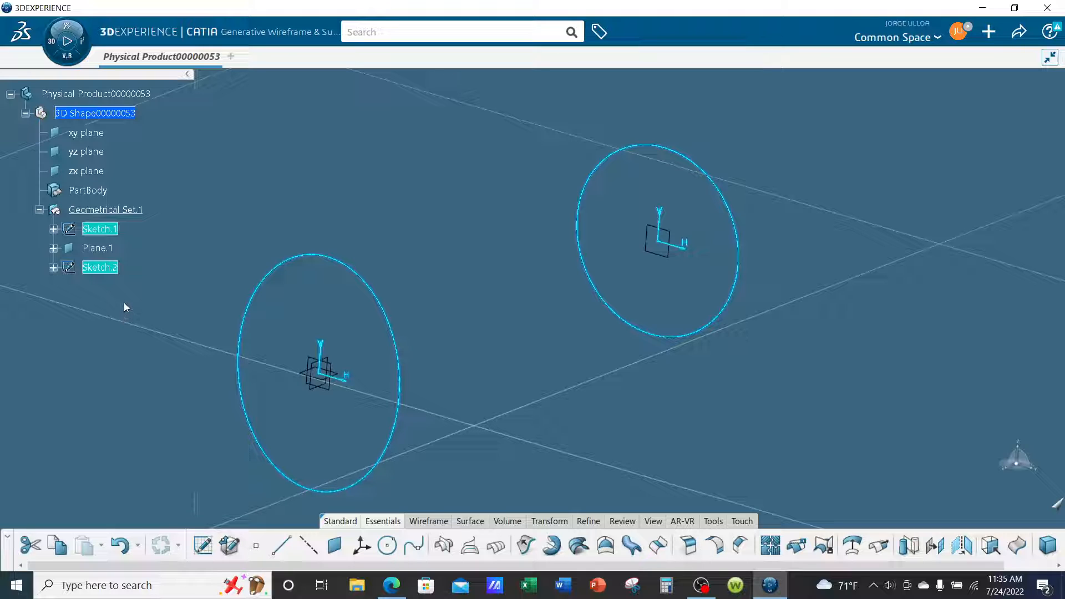
right_click(115, 272)
click(143, 260)
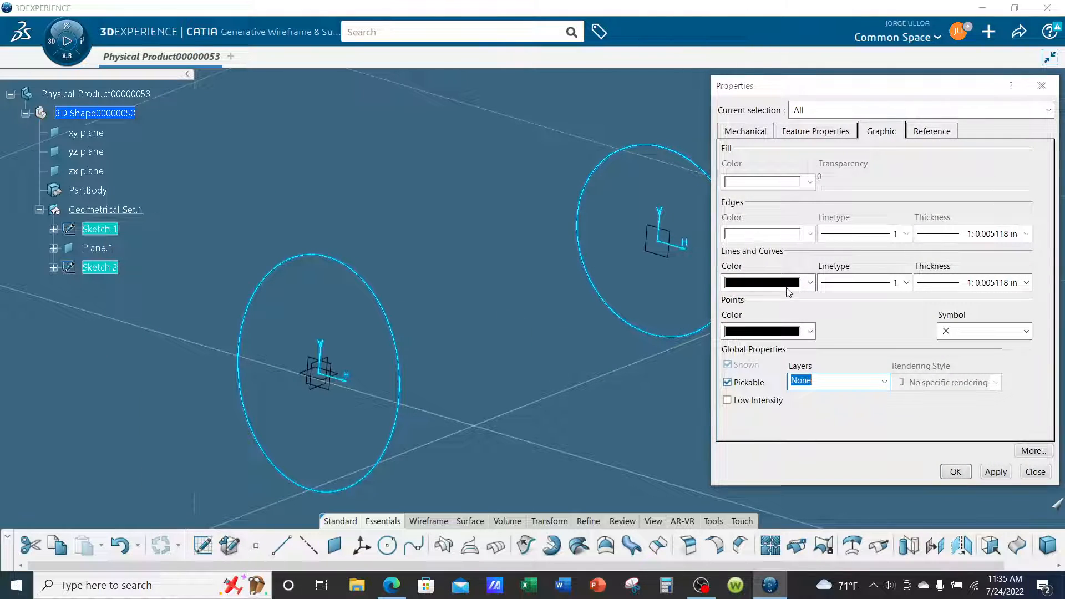
click(811, 285)
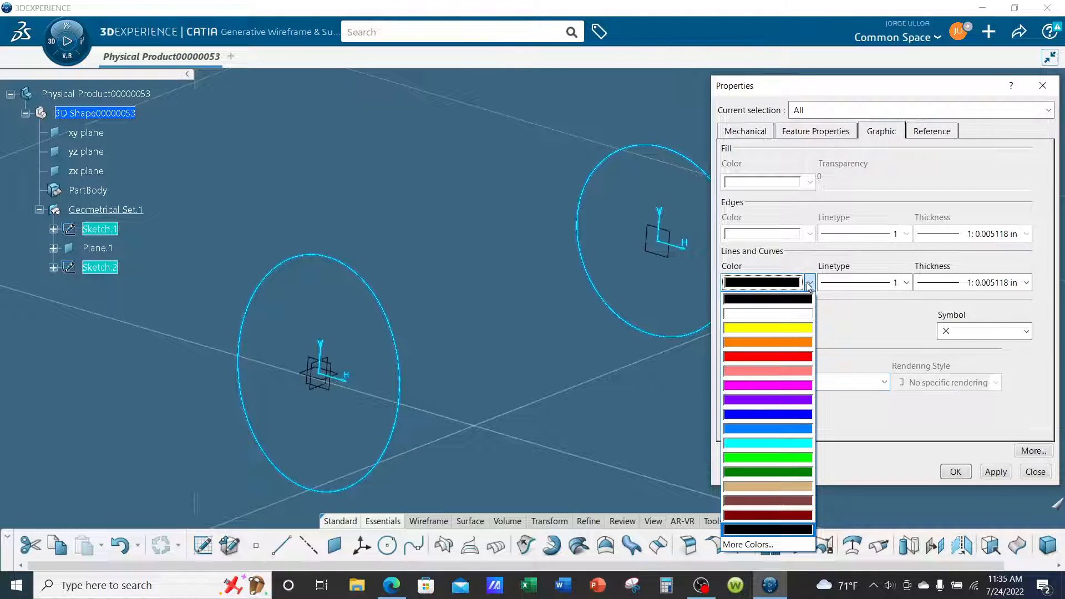
click(784, 441)
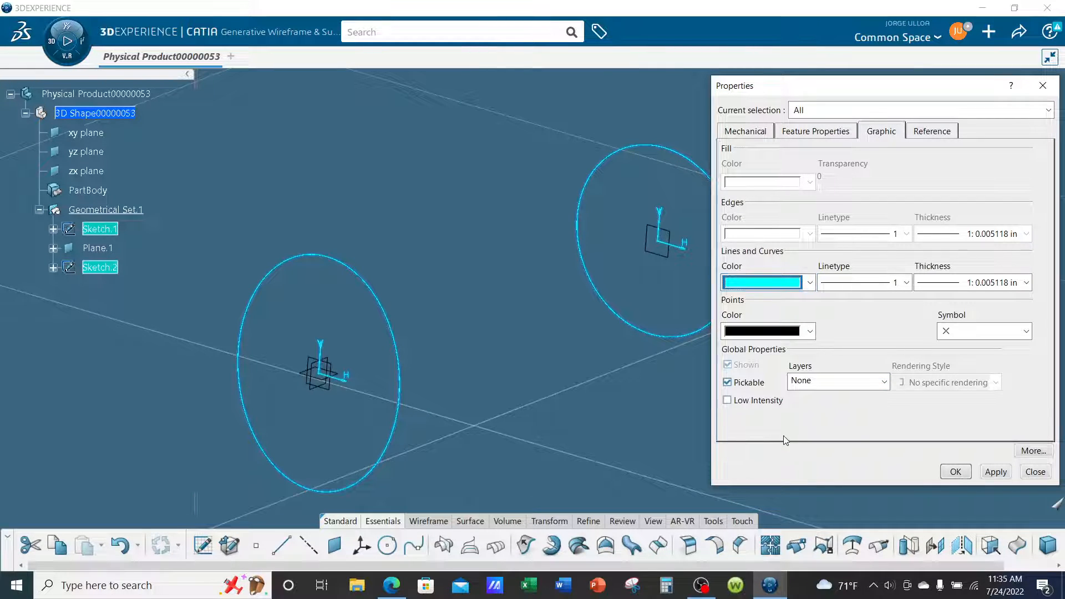
click(953, 471)
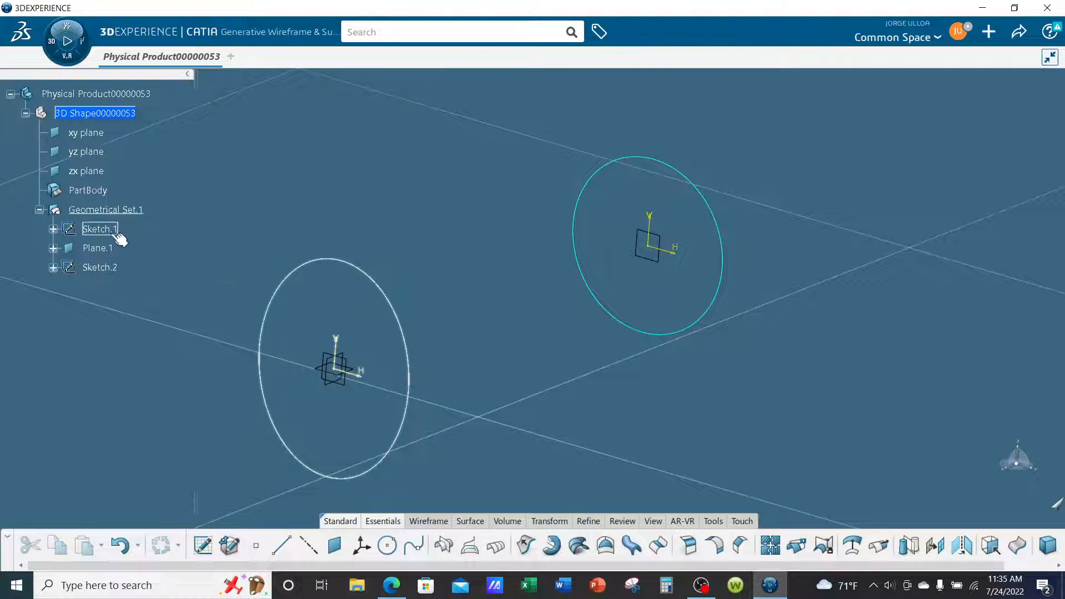
Set the line thickness of the ellipse and circle sketches to option 2, 0.01378 in.
click(100, 229)
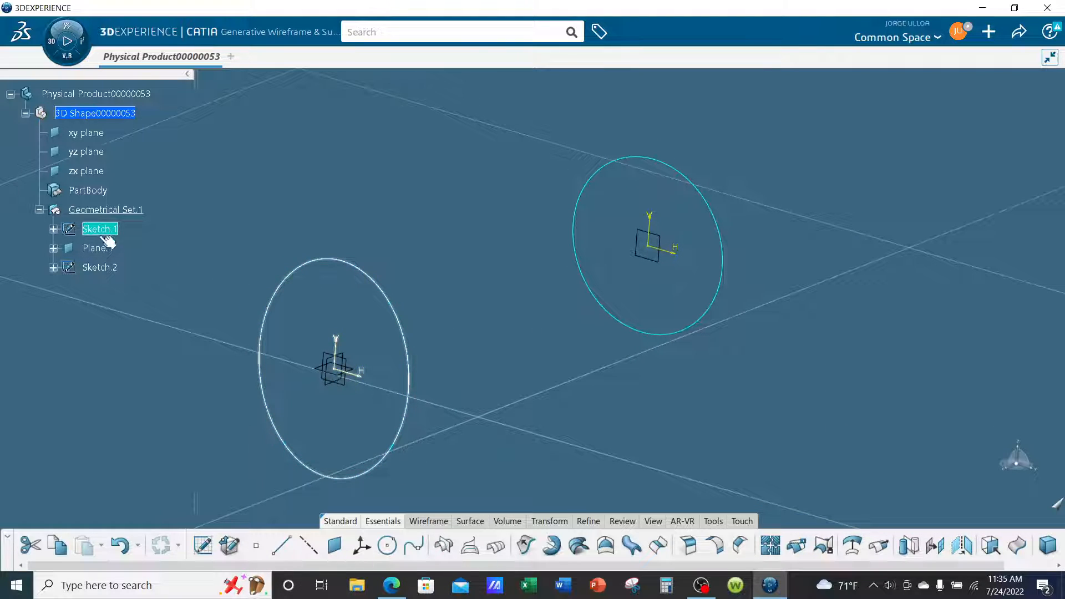
ctrl+click(100, 266)
right_click(103, 269)
click(147, 261)
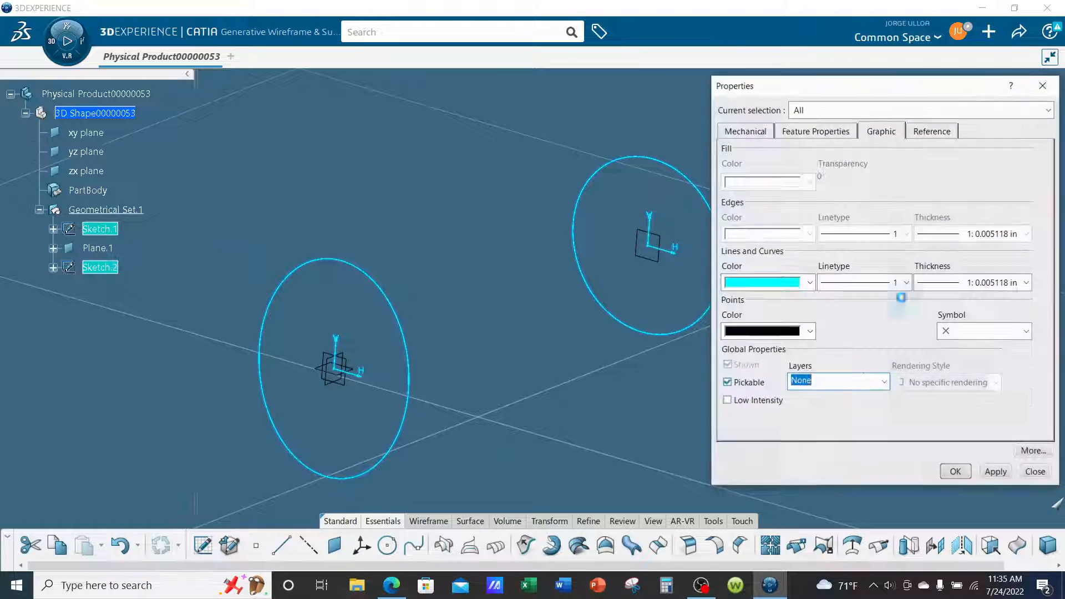
click(973, 286)
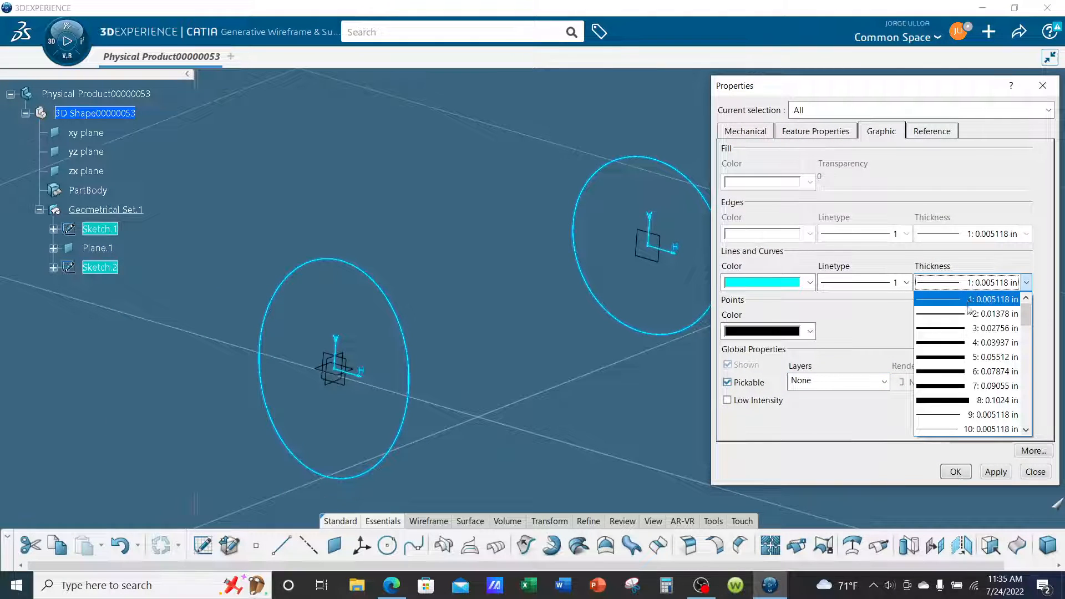
click(976, 314)
click(955, 471)
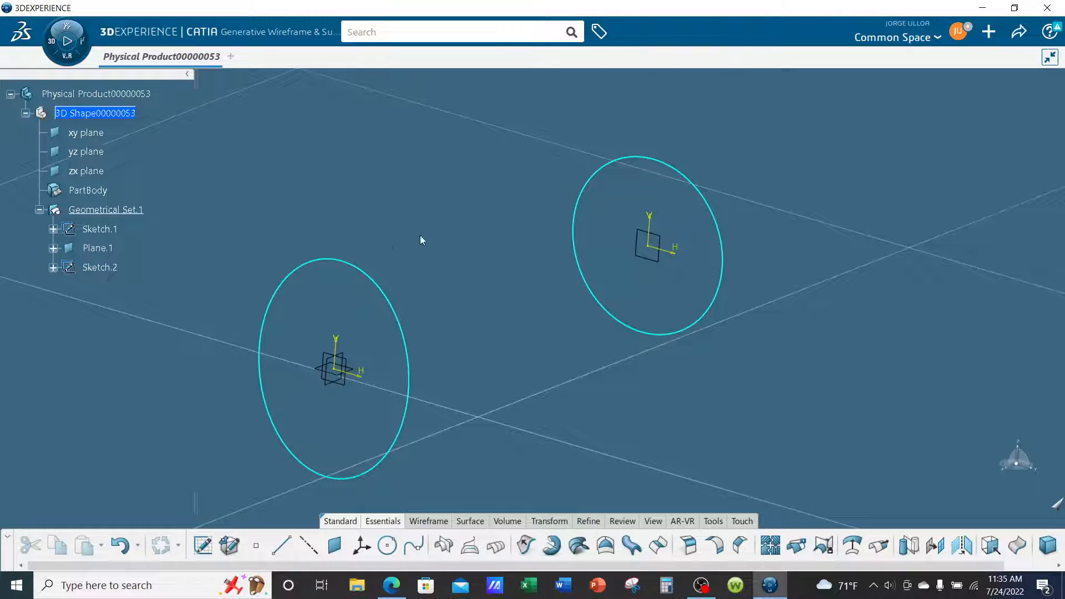
Create a multi-sections surface using the ellipse sketch and the circle sketch as its two sections, without guides.
middle_drag(546, 309, 564, 330)
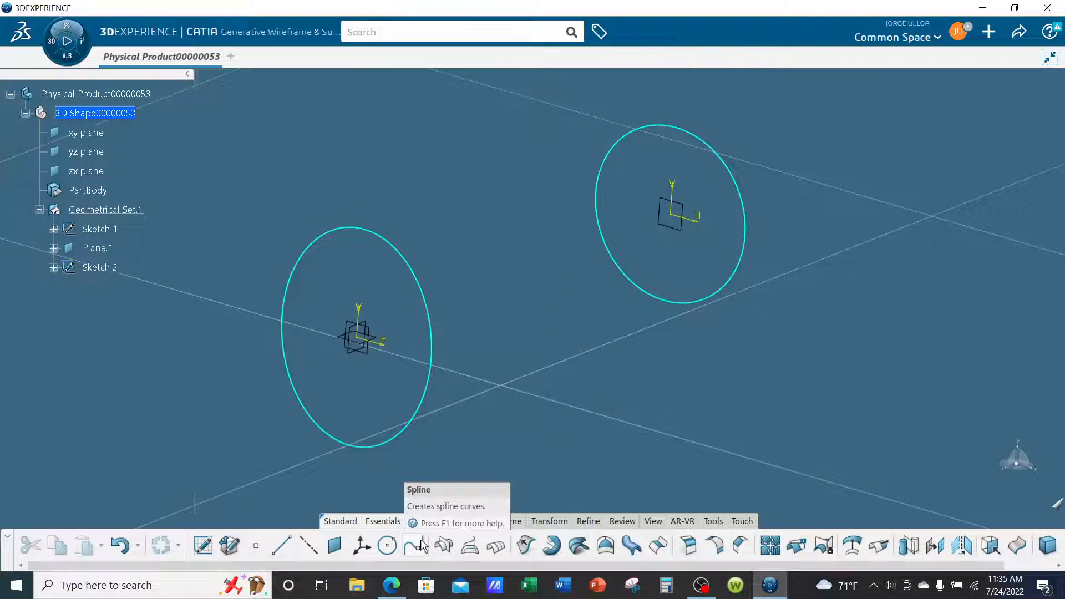
click(578, 546)
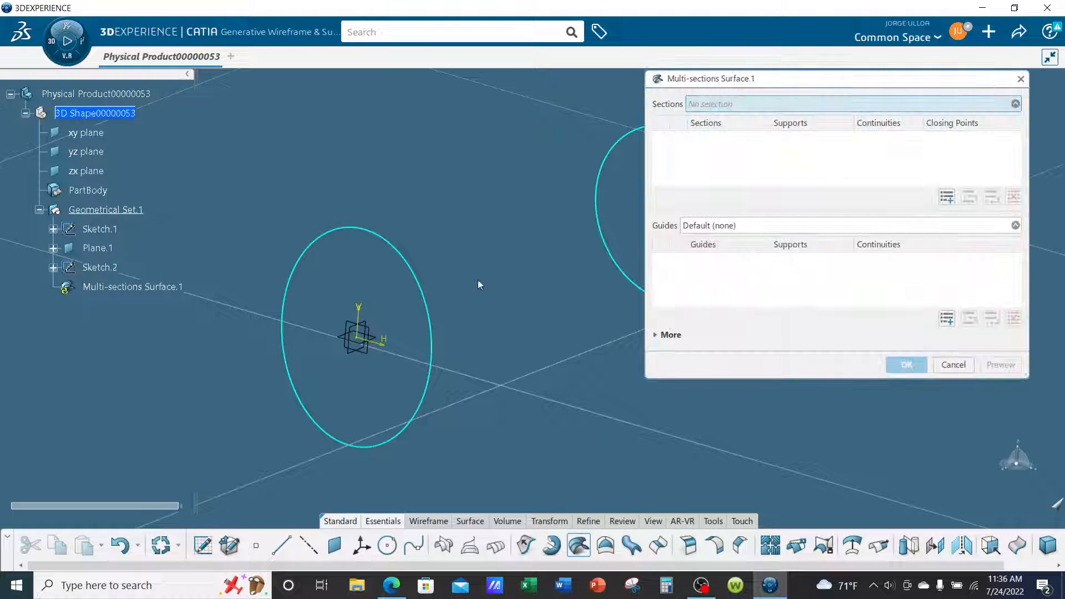
click(433, 347)
mouse_move(580, 402)
middle_down()
mouse_move(459, 395)
mouse_move(461, 424)
middle_up()
click(608, 241)
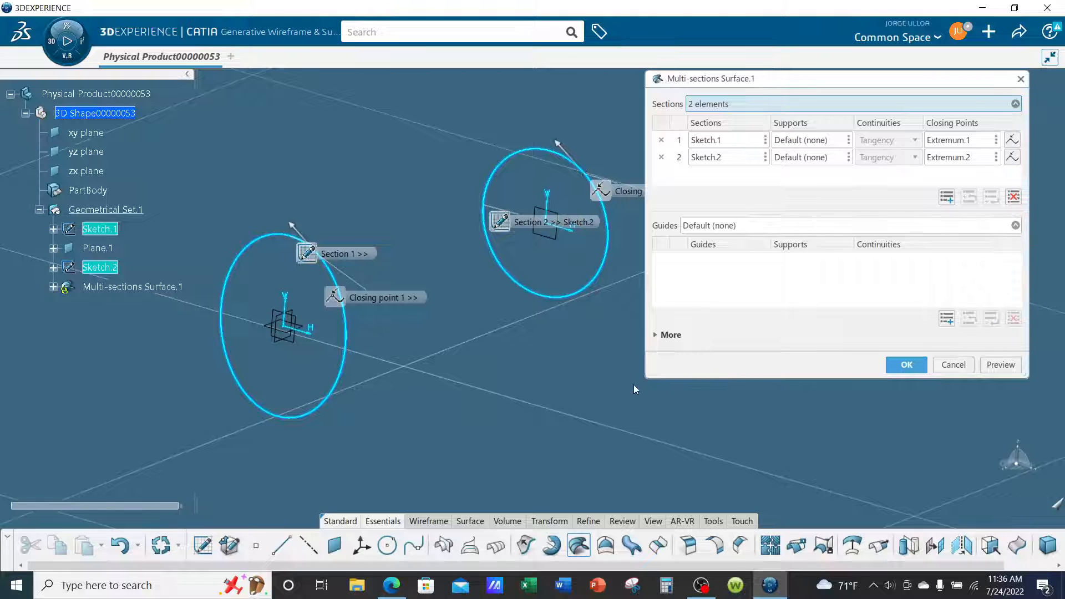
click(900, 368)
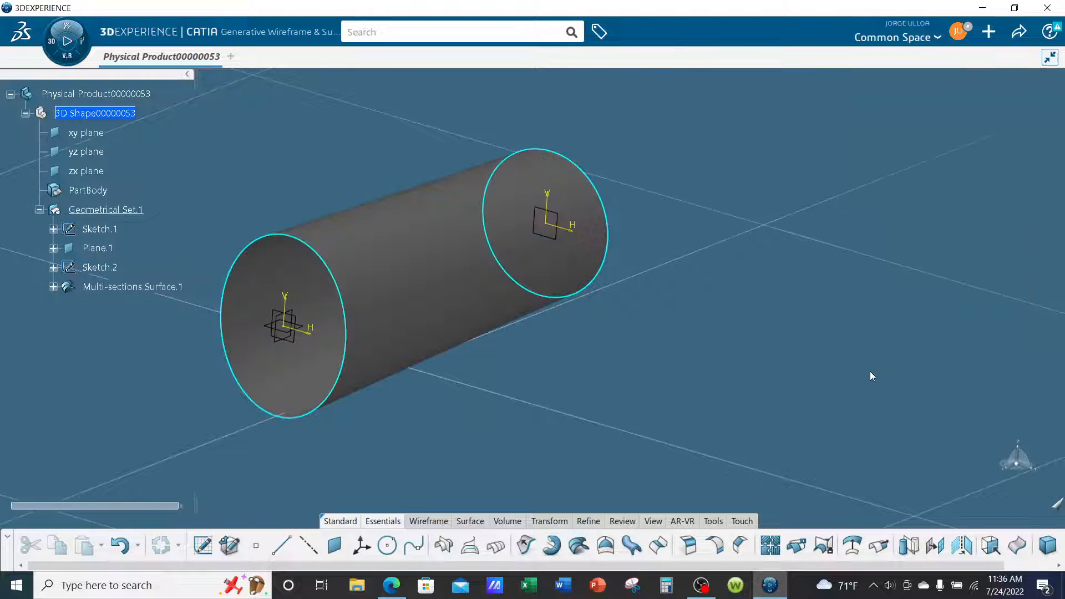
Change the fill colour of Geometrical Set.1 to tan.
middle_drag(869, 371, 744, 411)
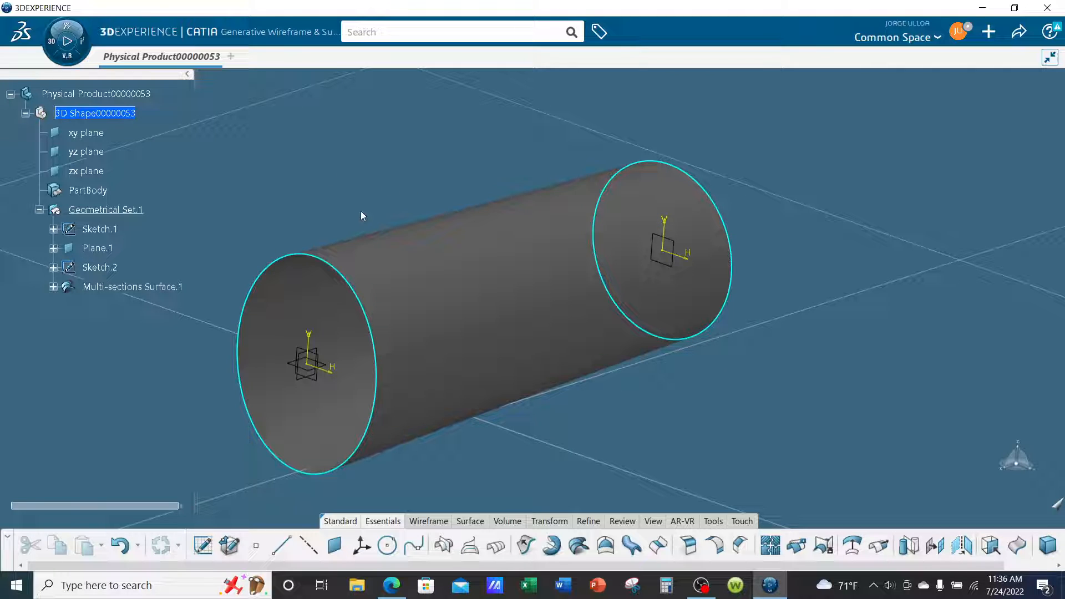
right_click(136, 213)
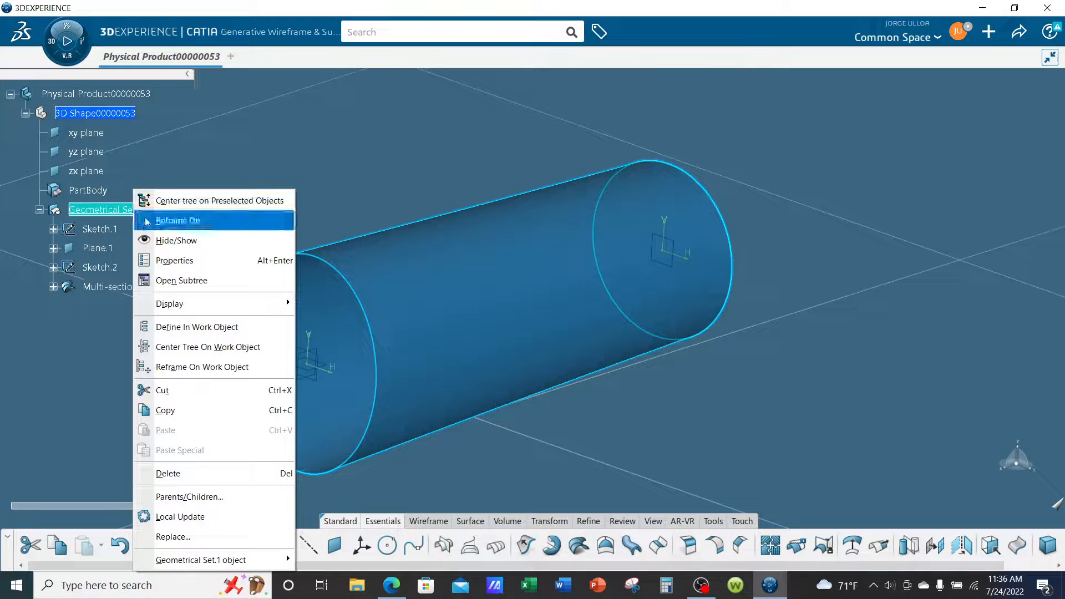
click(173, 260)
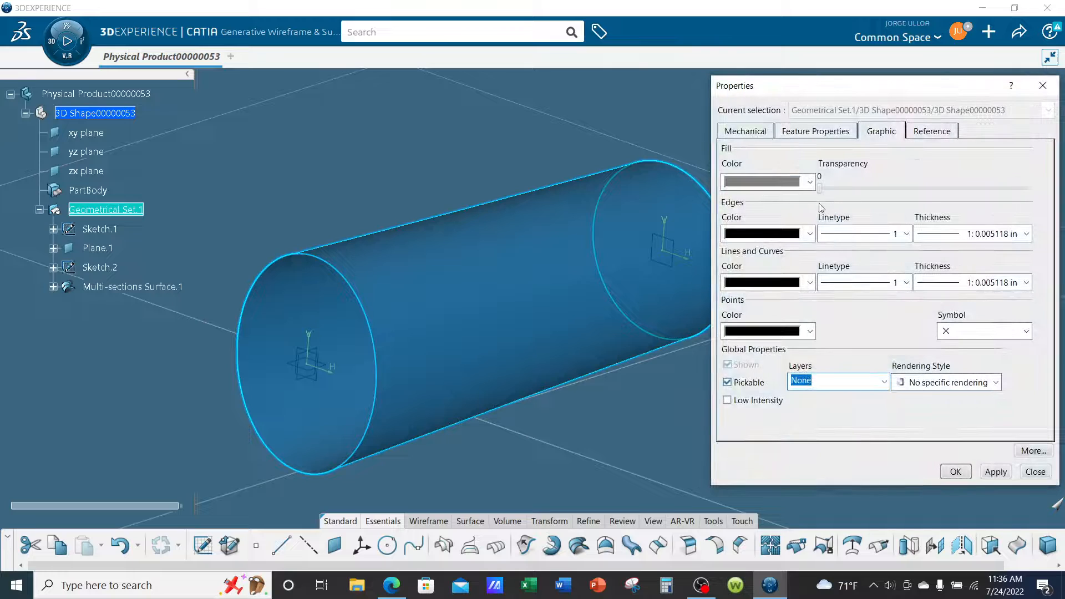
click(790, 183)
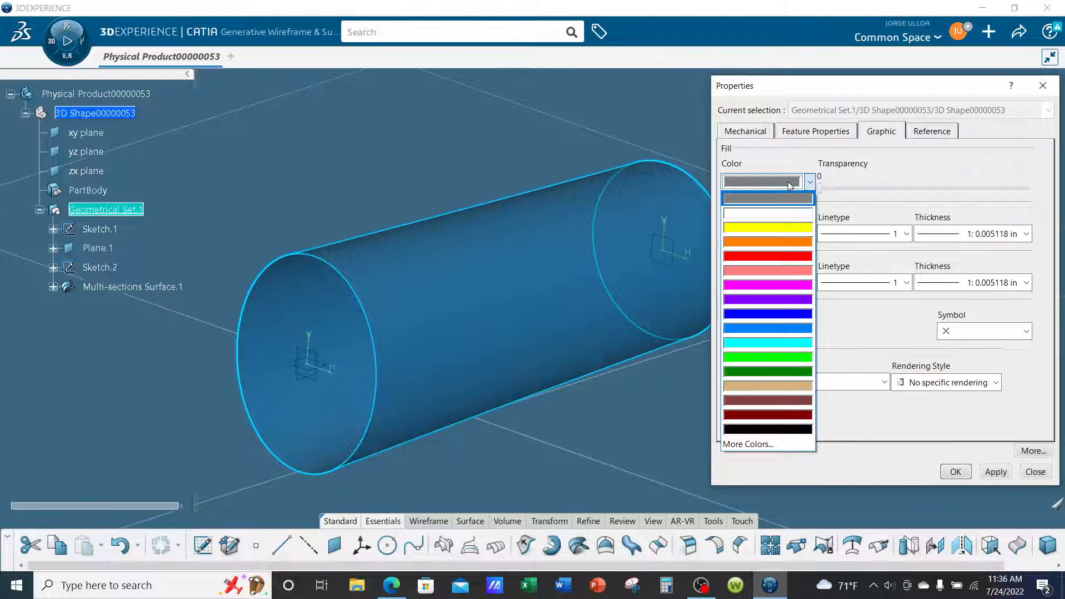
click(777, 385)
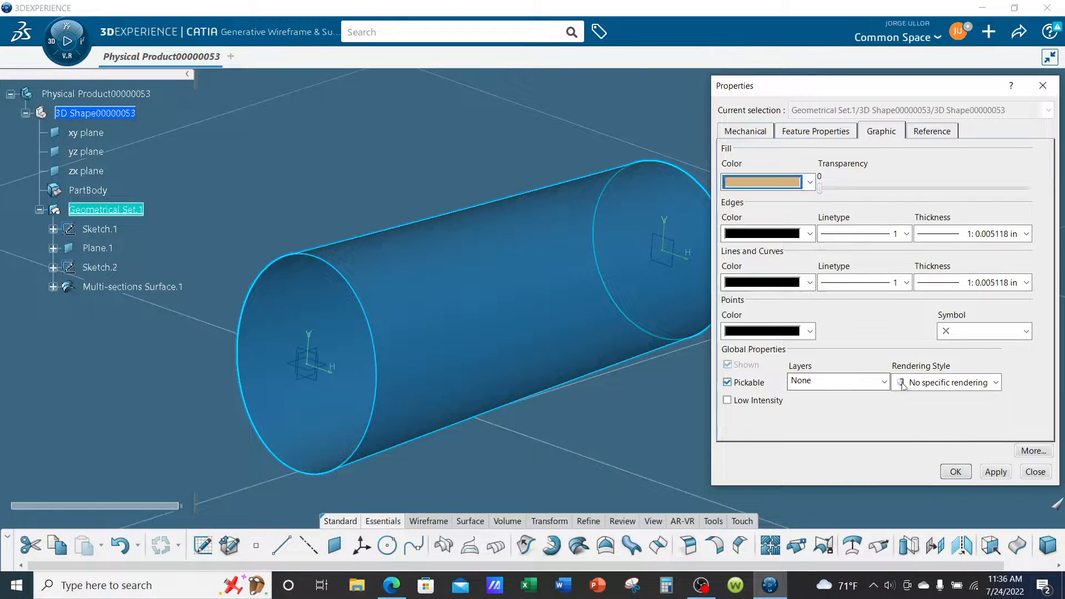
click(951, 476)
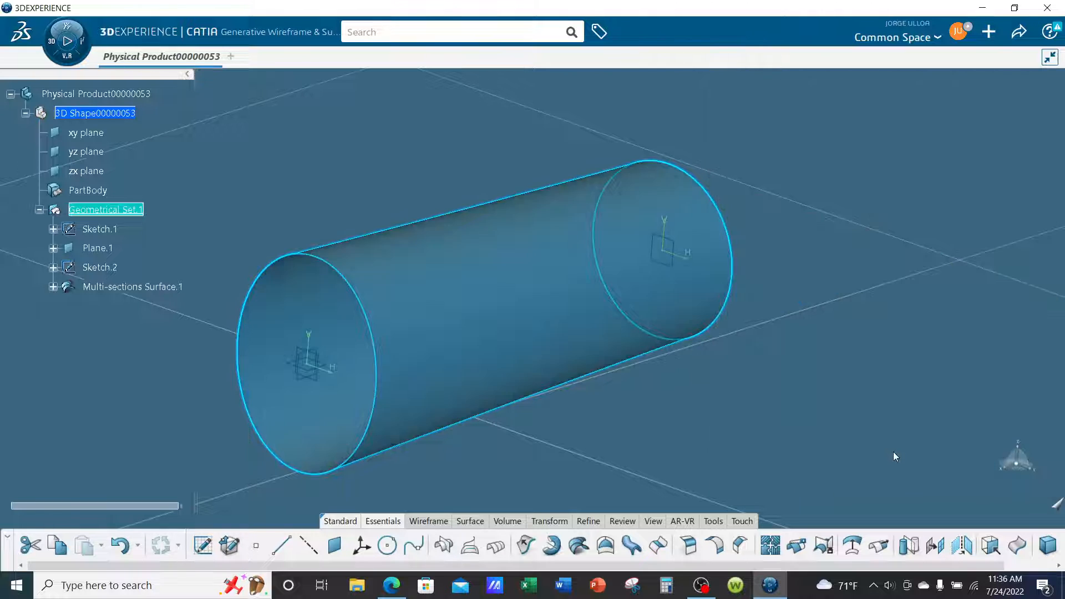
Create a plane offset 20 in from the yz plane in the reversed direction, towards the circle.
middle_drag(738, 355, 664, 376)
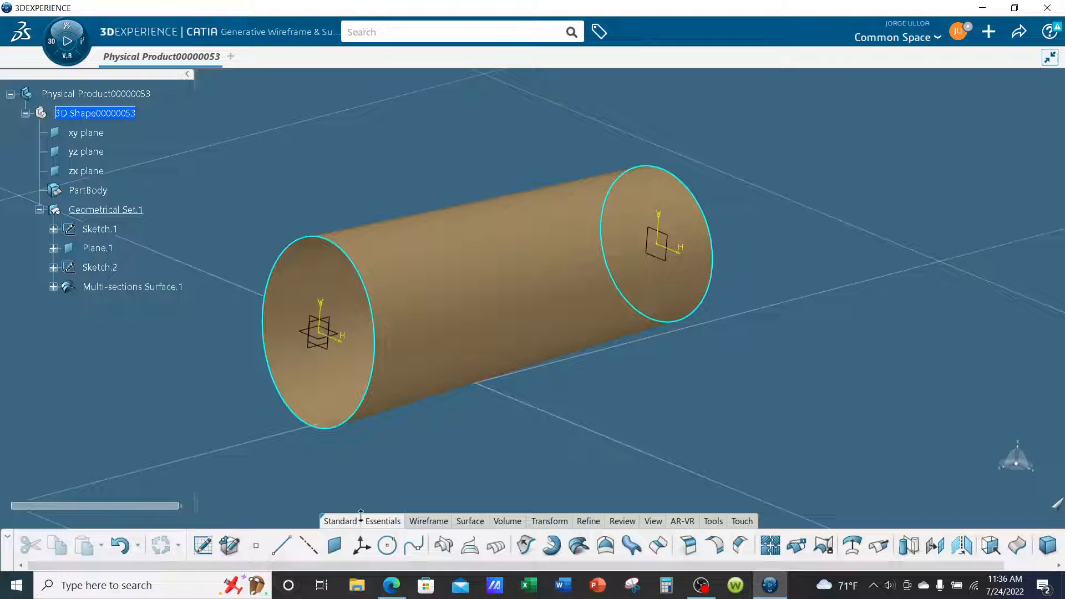
click(335, 545)
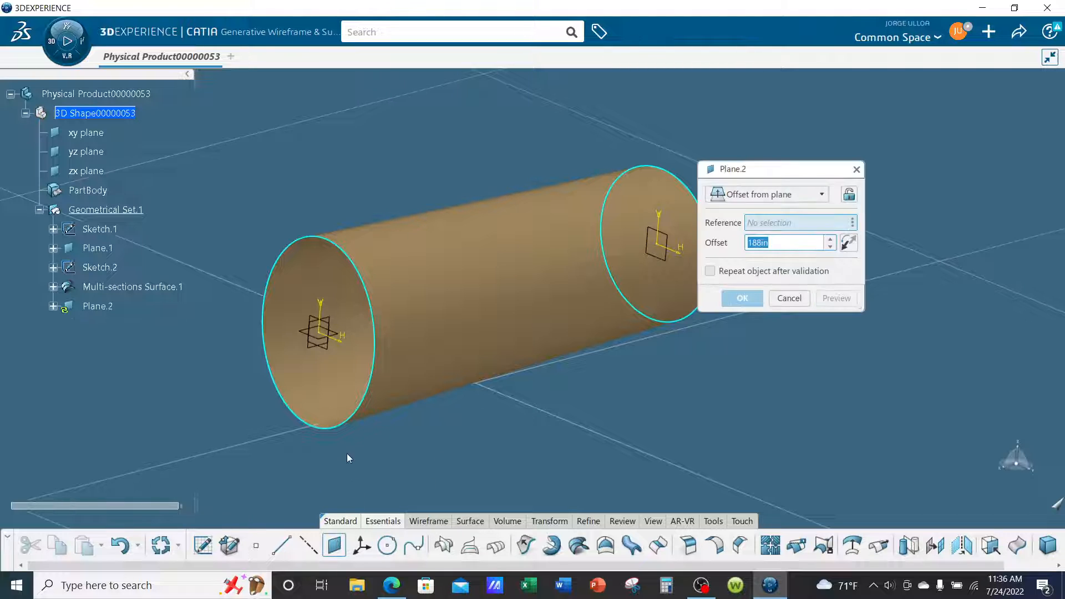
click(332, 354)
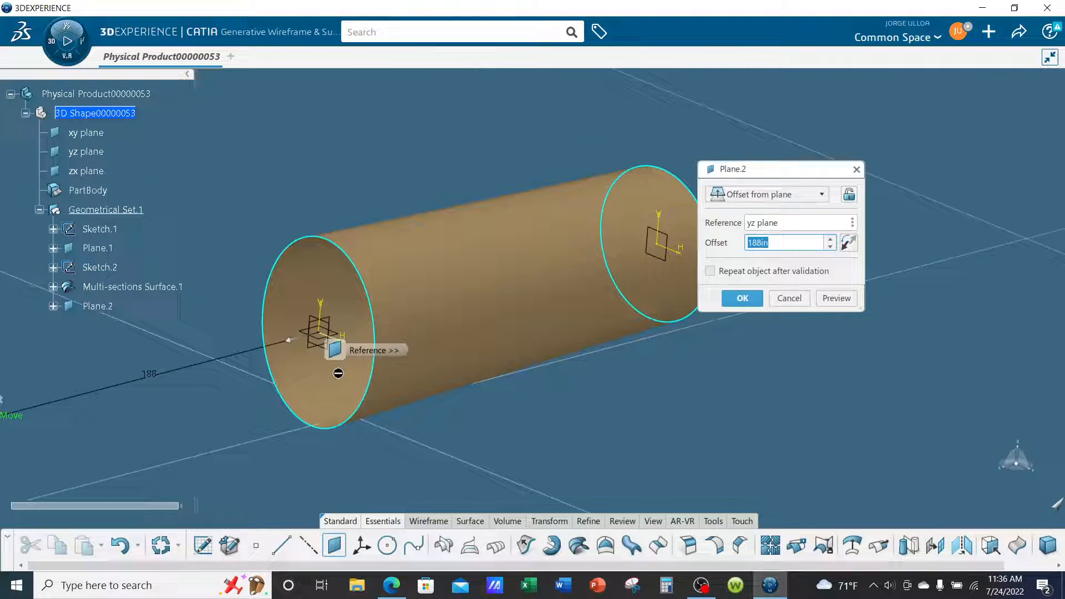
click(848, 243)
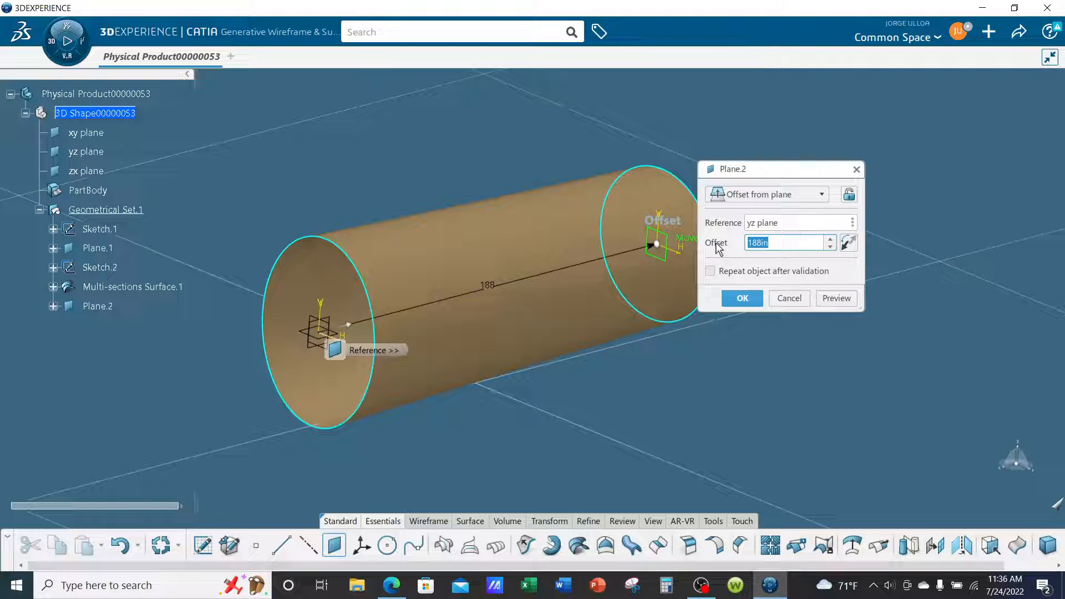
text(20)
key(Return)
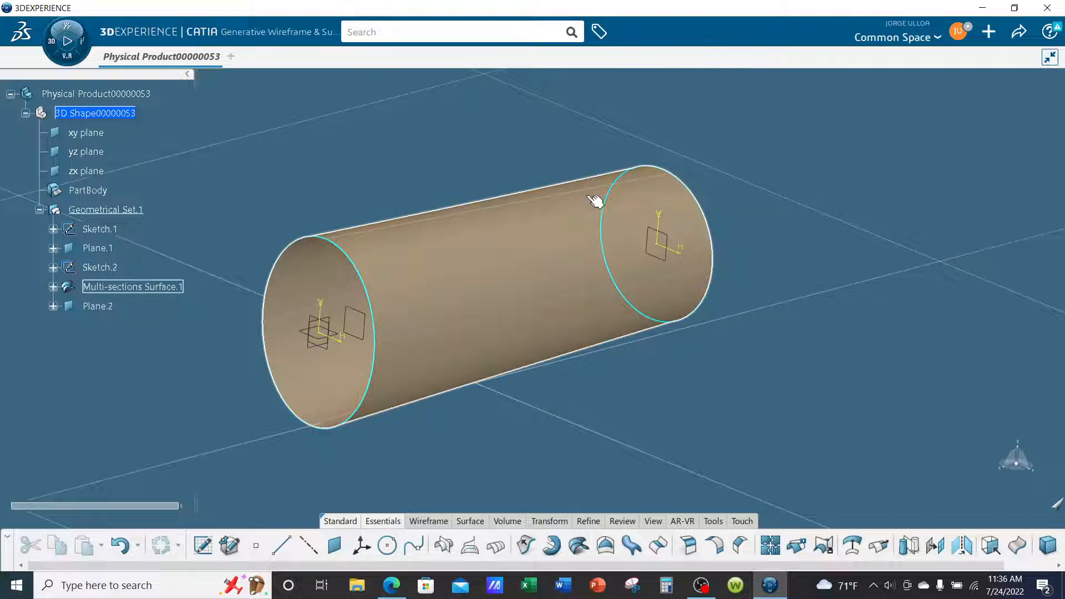
middle_drag(595, 200, 640, 300)
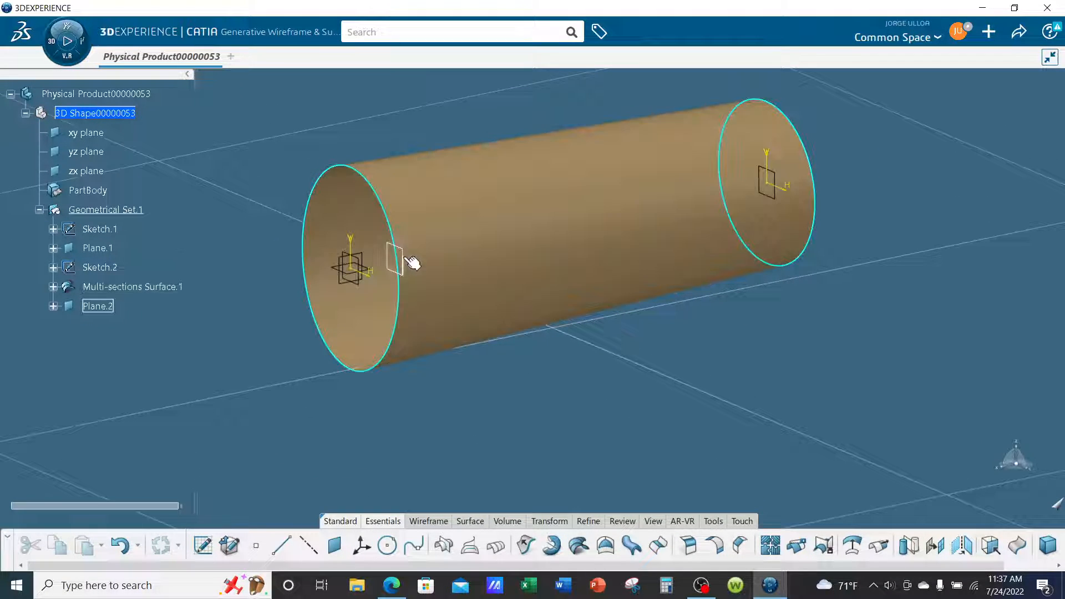
click(412, 262)
middle_drag(487, 316, 788, 427)
click(789, 430)
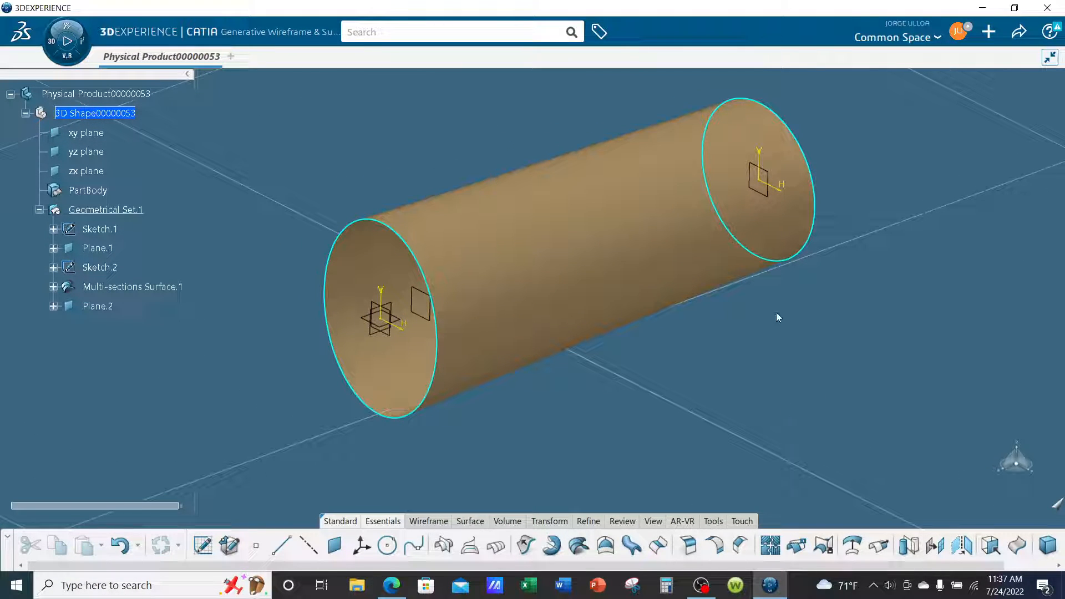
Define PartBody as the work object and switch to the Part Design app.
right_click(99, 190)
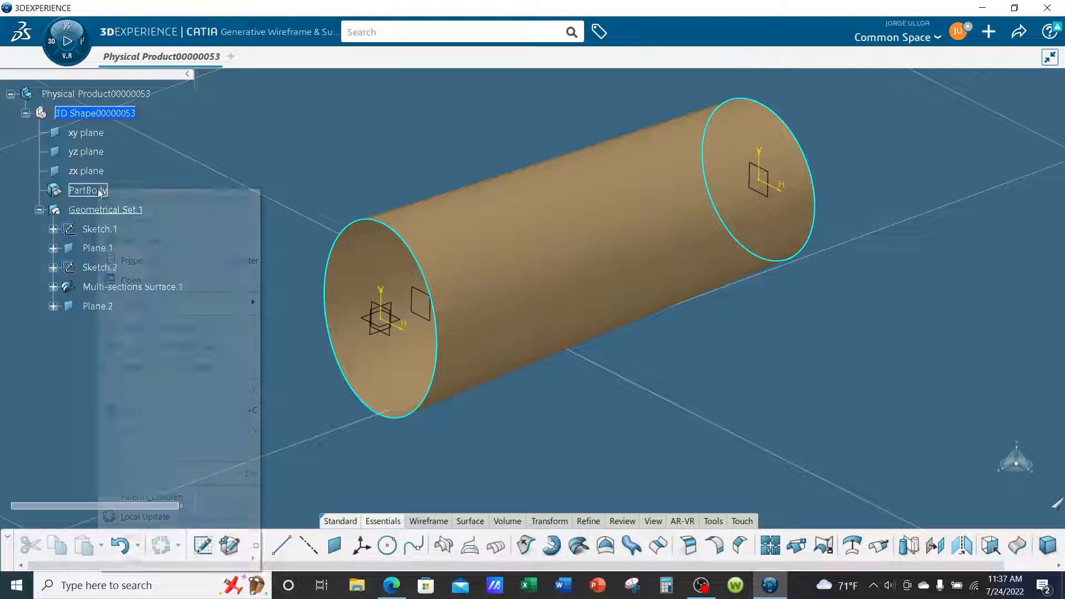
click(142, 329)
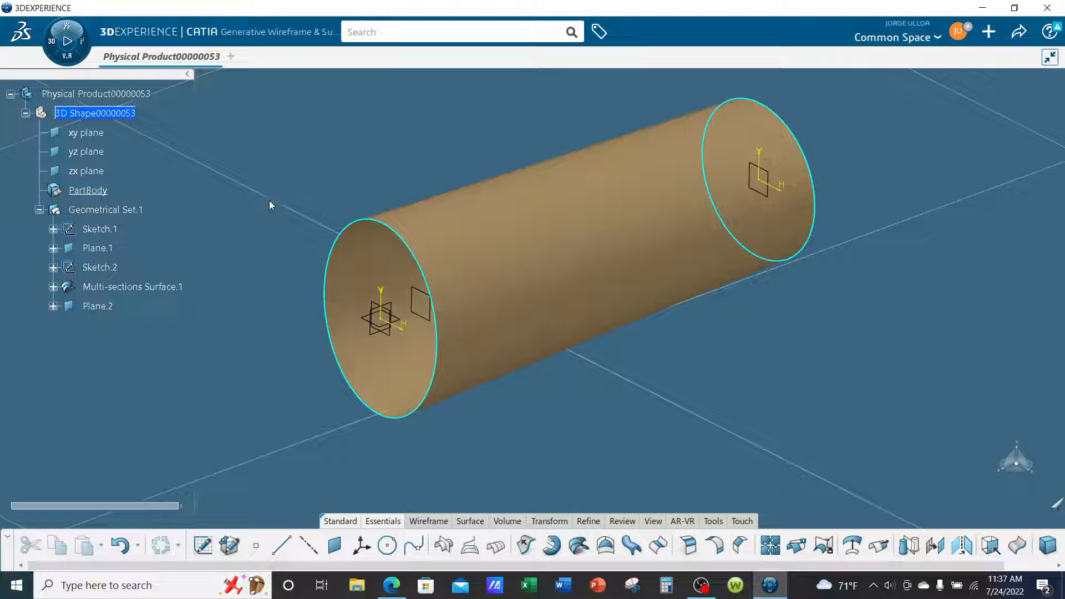
click(73, 59)
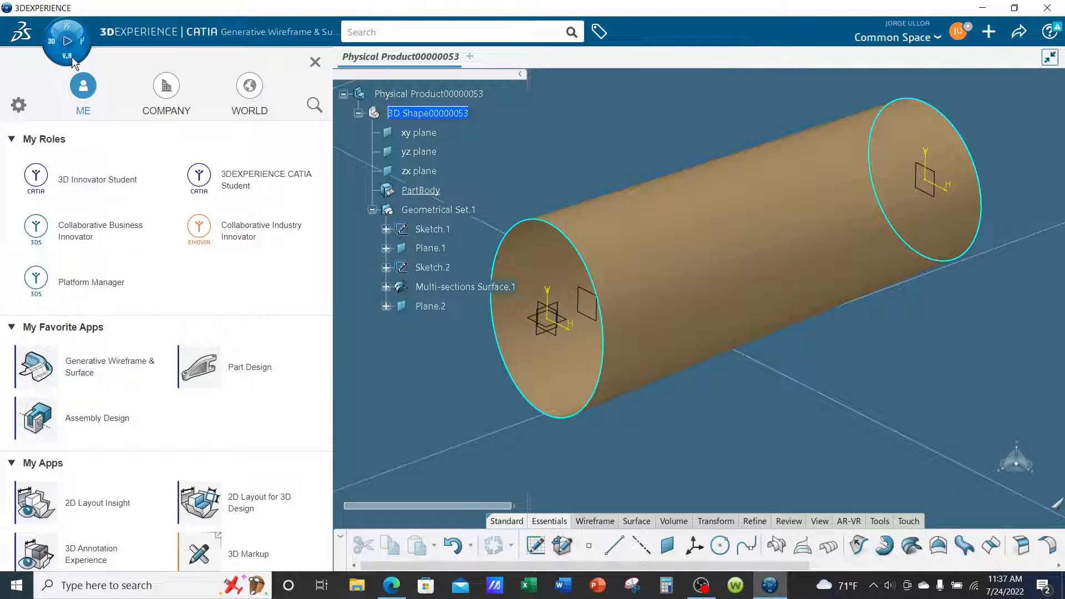
click(251, 379)
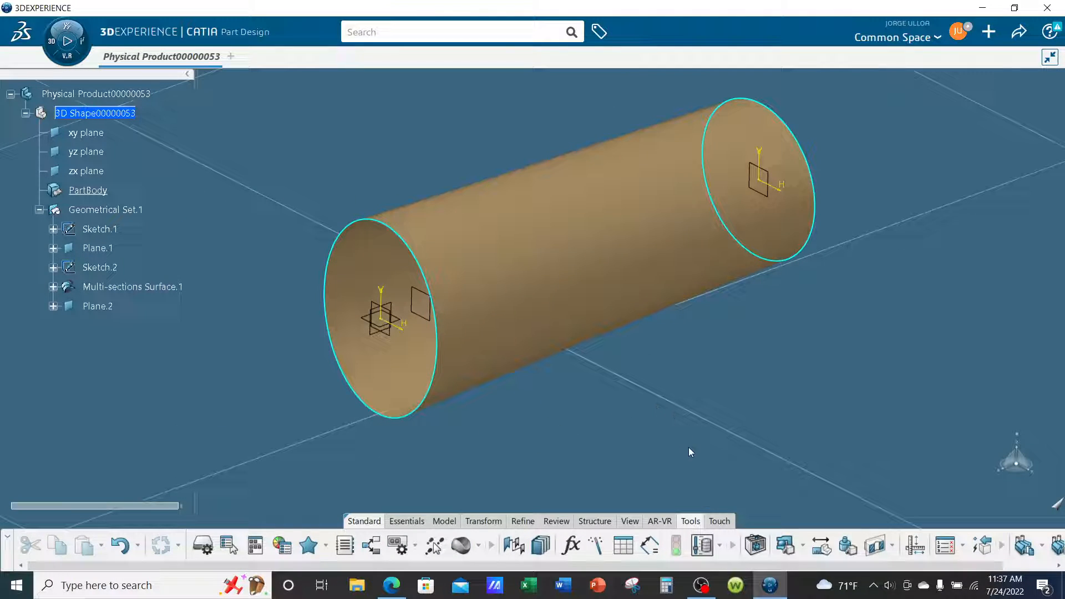
Sketch an origin-centred square on Plane.2, large enough to enclose the whole ellipse with clearance, and exit the sketch.
click(408, 522)
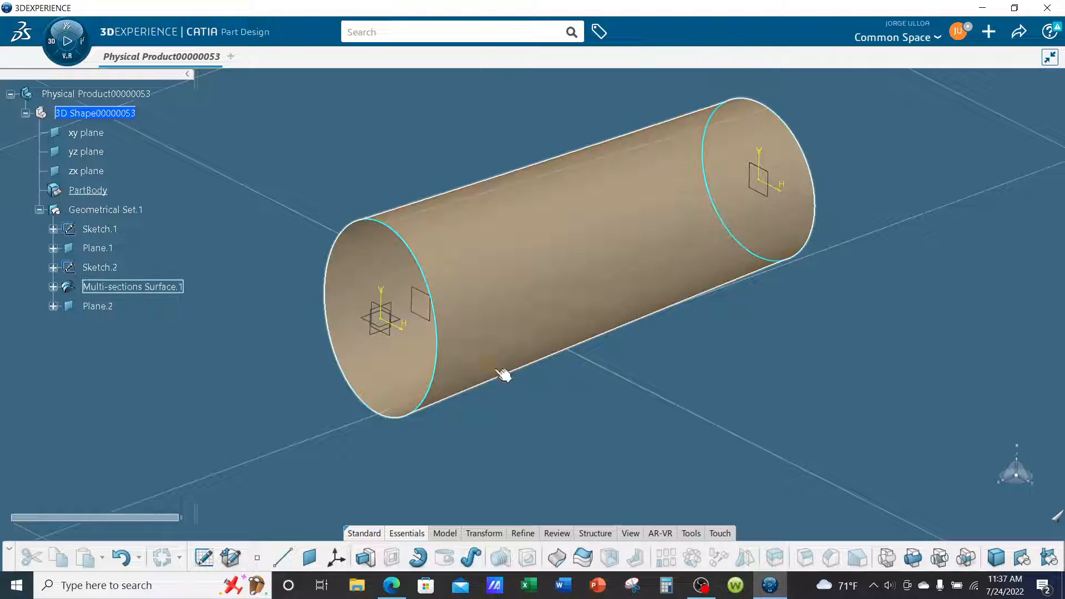
click(429, 320)
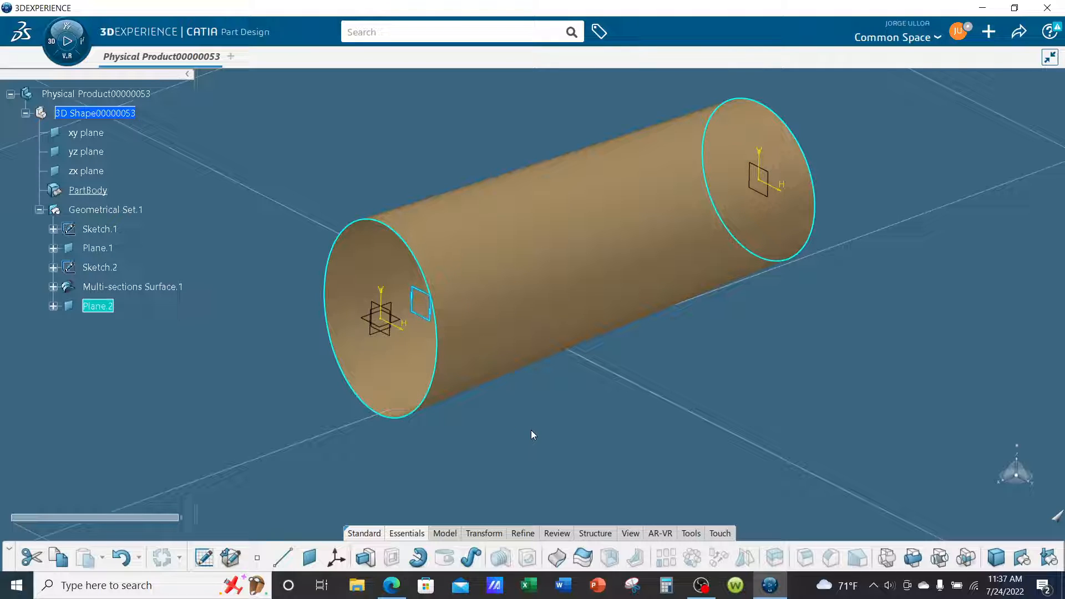
click(228, 556)
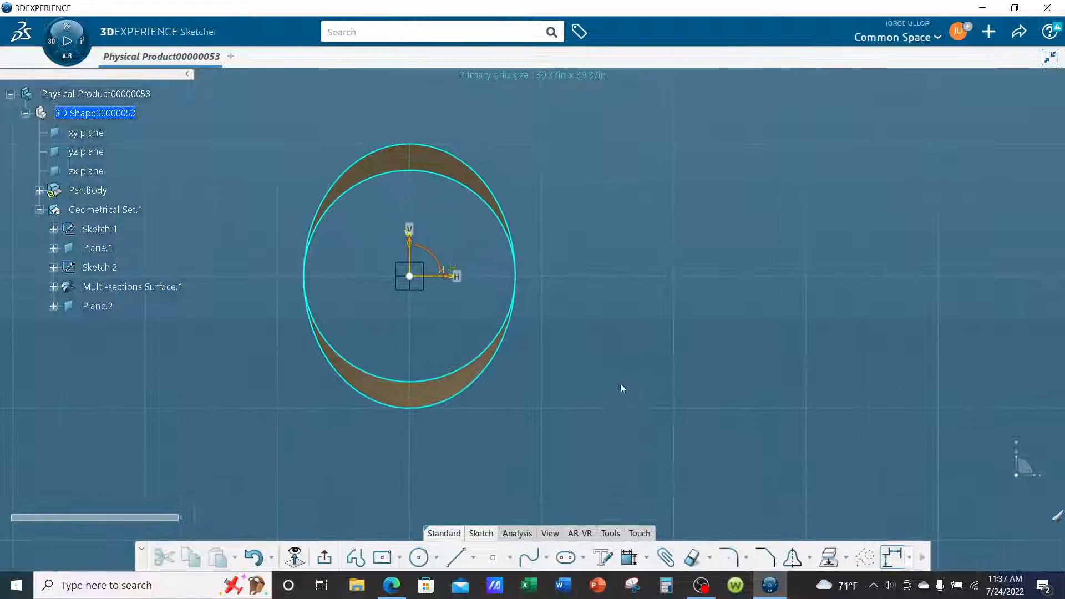
click(382, 557)
click(495, 290)
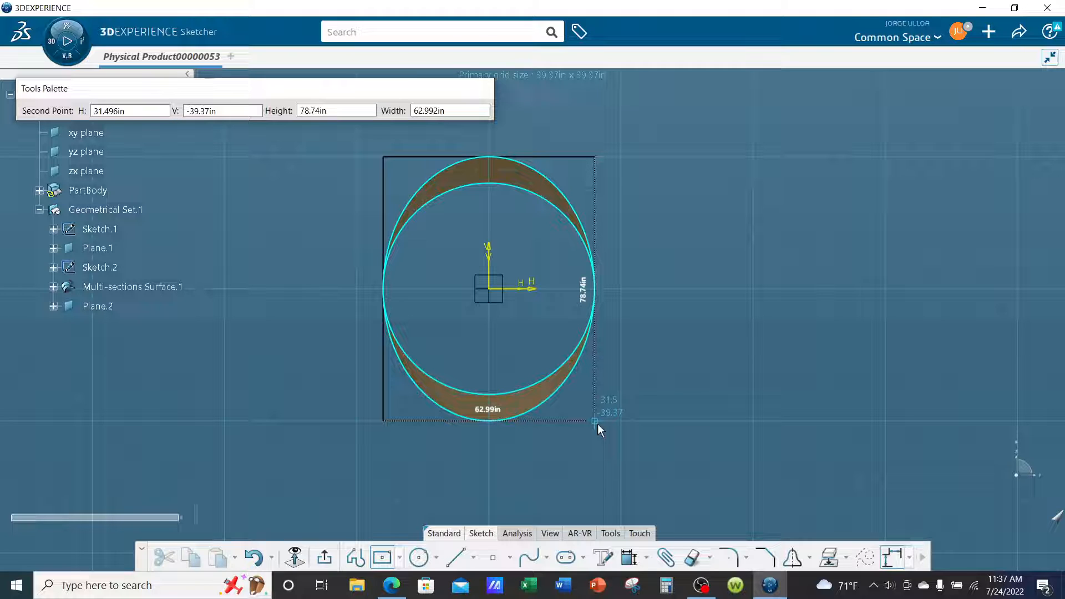
mouse_move(655, 446)
middle_down()
mouse_move(653, 376)
mouse_move(686, 451)
middle_up()
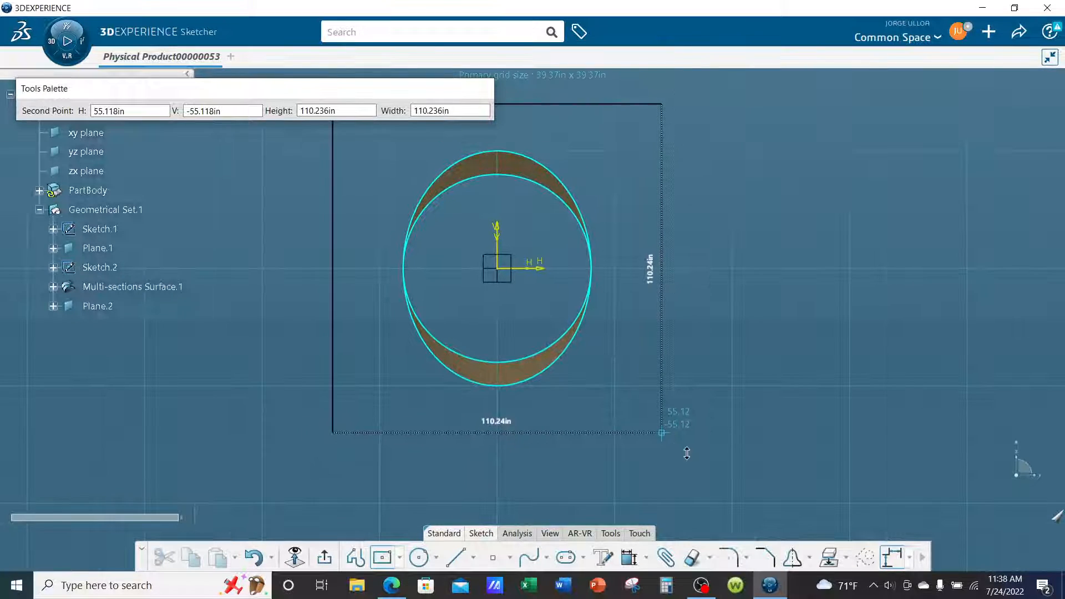
click(660, 432)
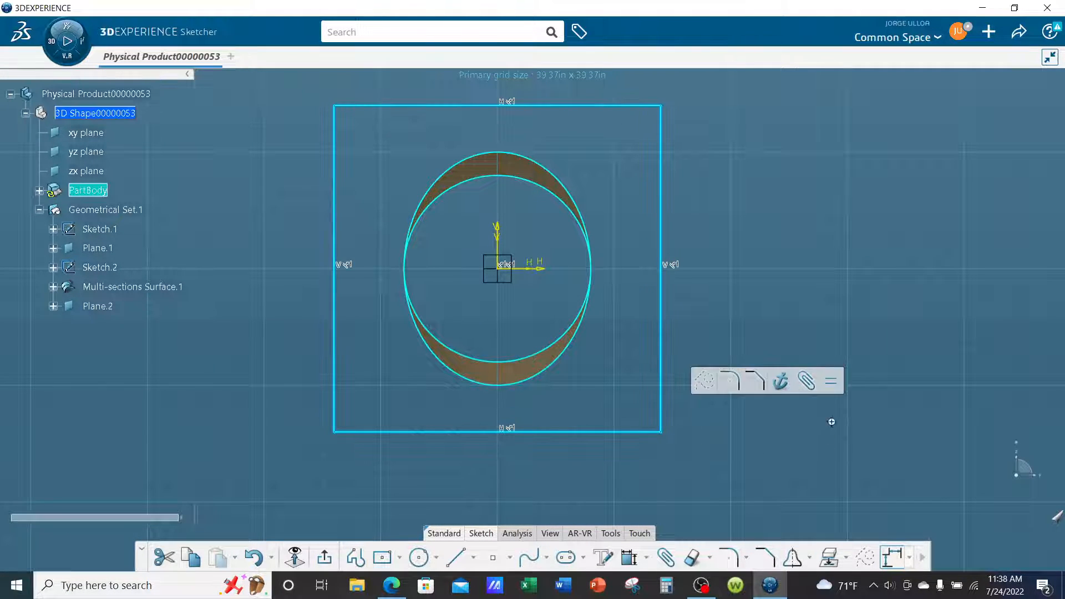
click(823, 214)
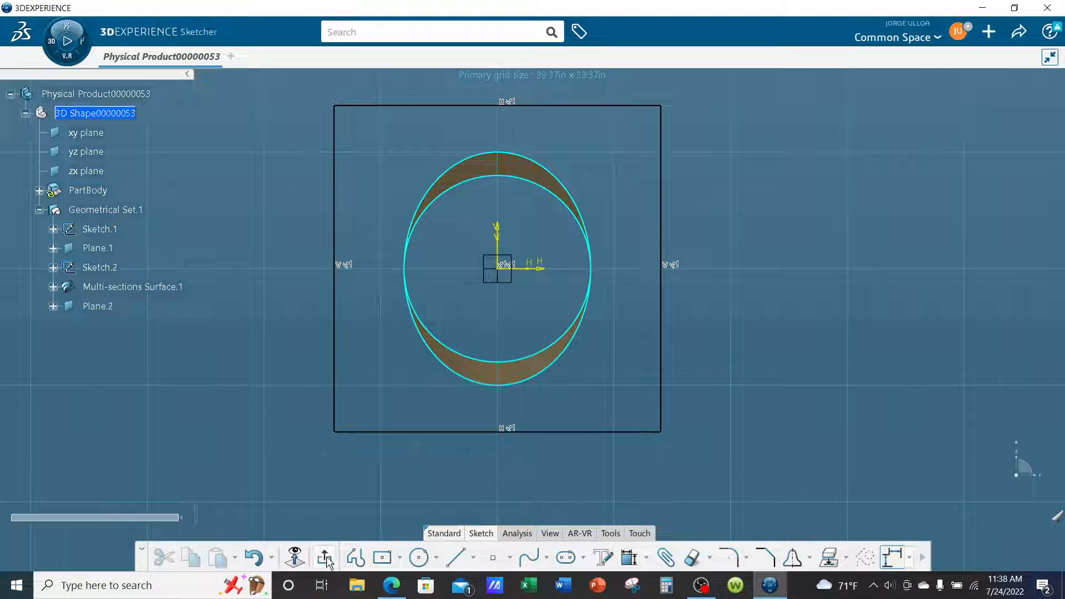
click(347, 553)
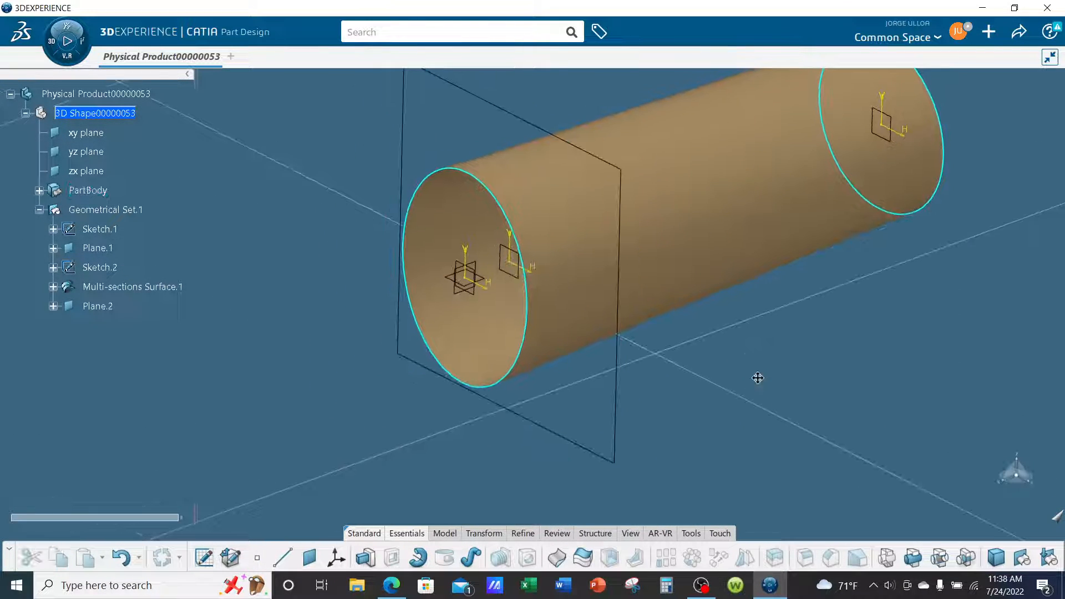
Expand PartBody and define it as the work object.
click(40, 191)
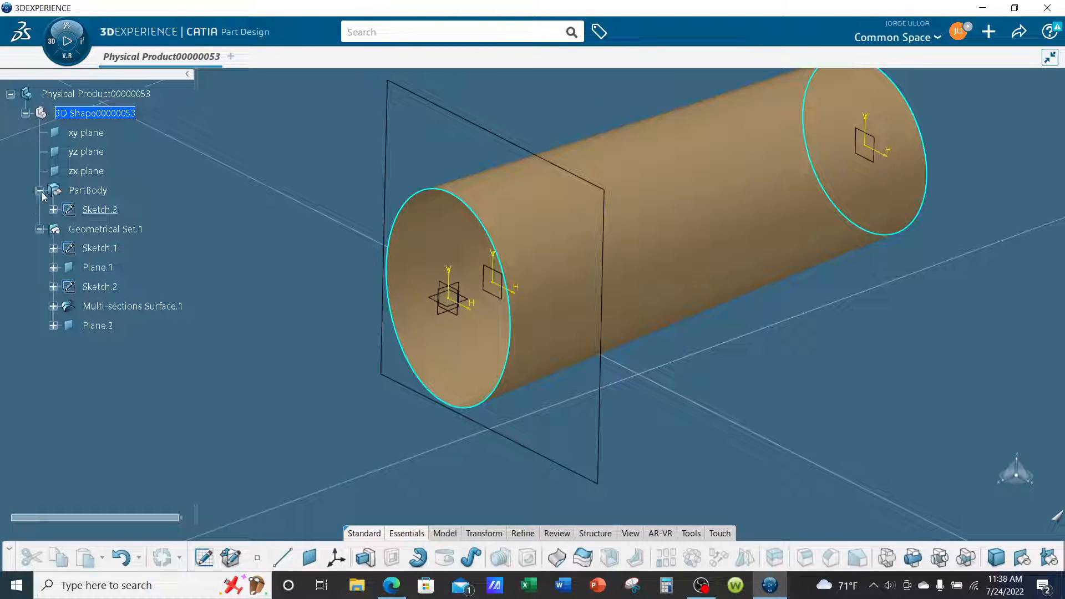
right_click(94, 194)
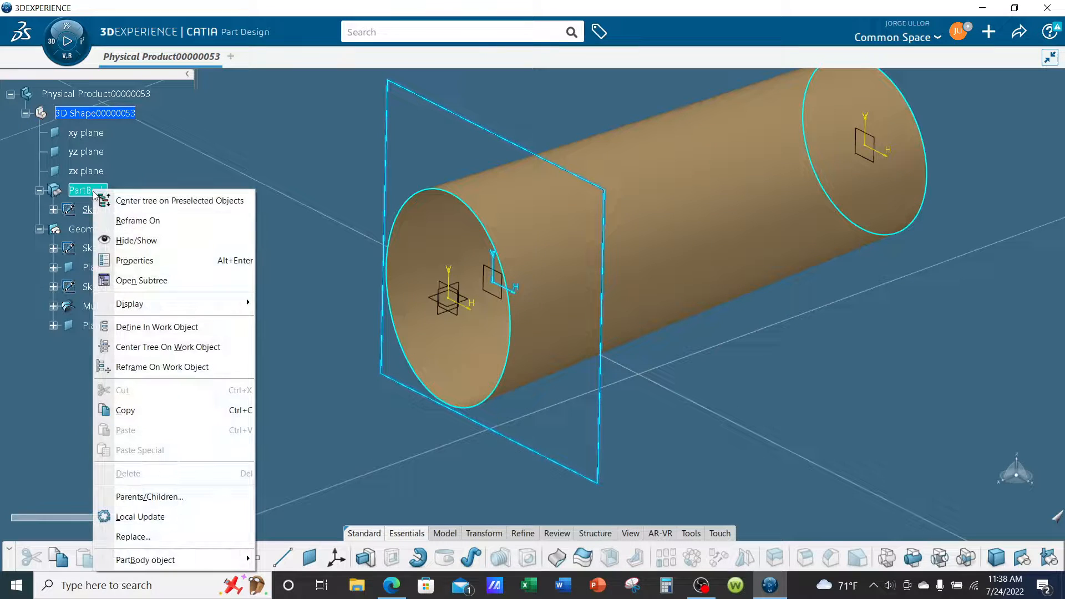
click(148, 327)
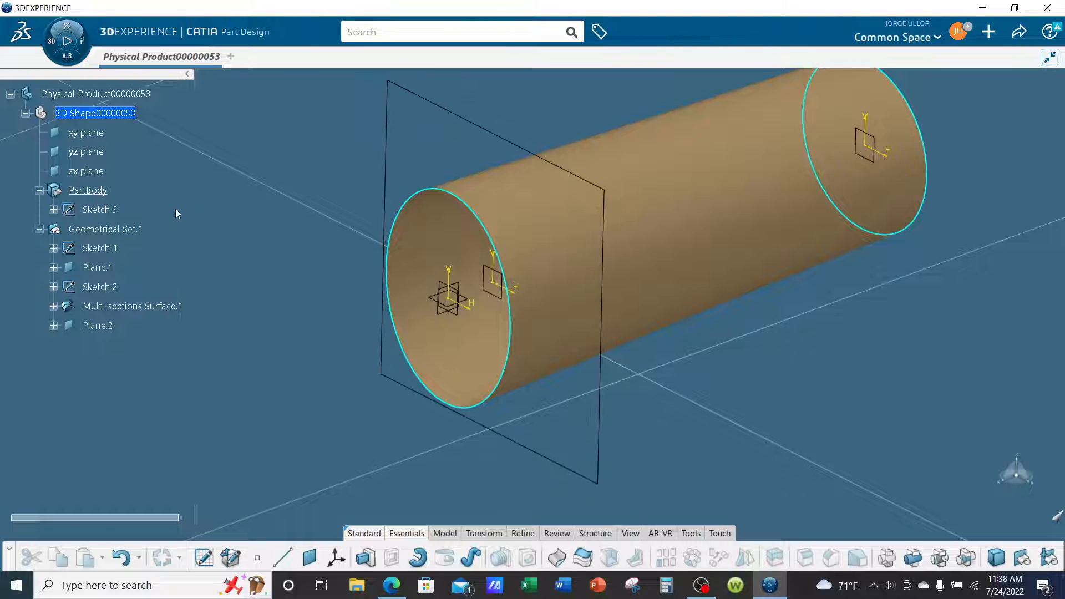
Pad the square sketch on Plane.2 to a length of 1 in.
click(365, 557)
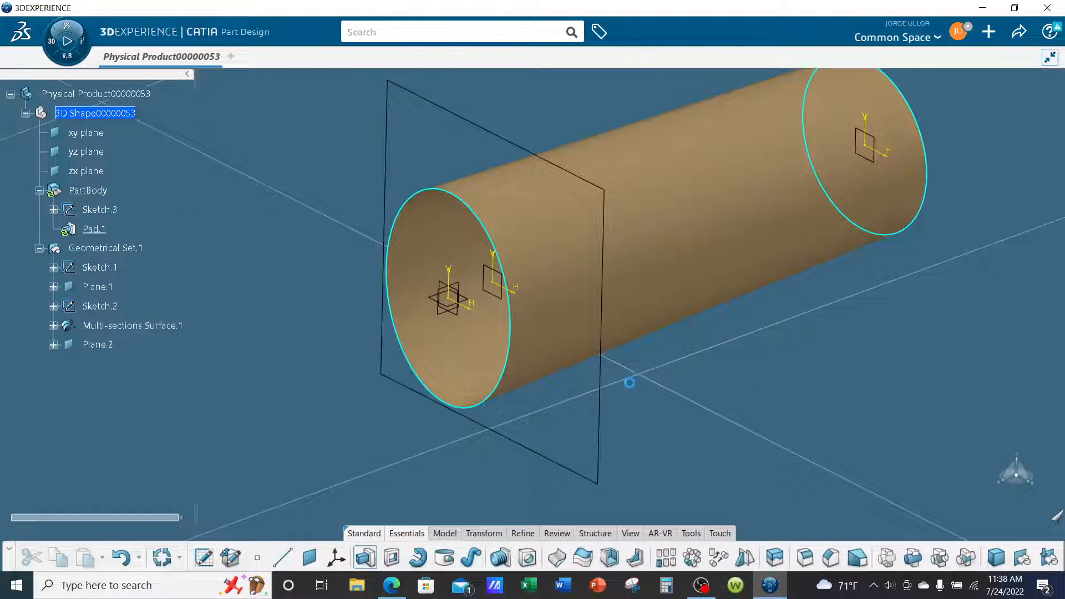
click(606, 405)
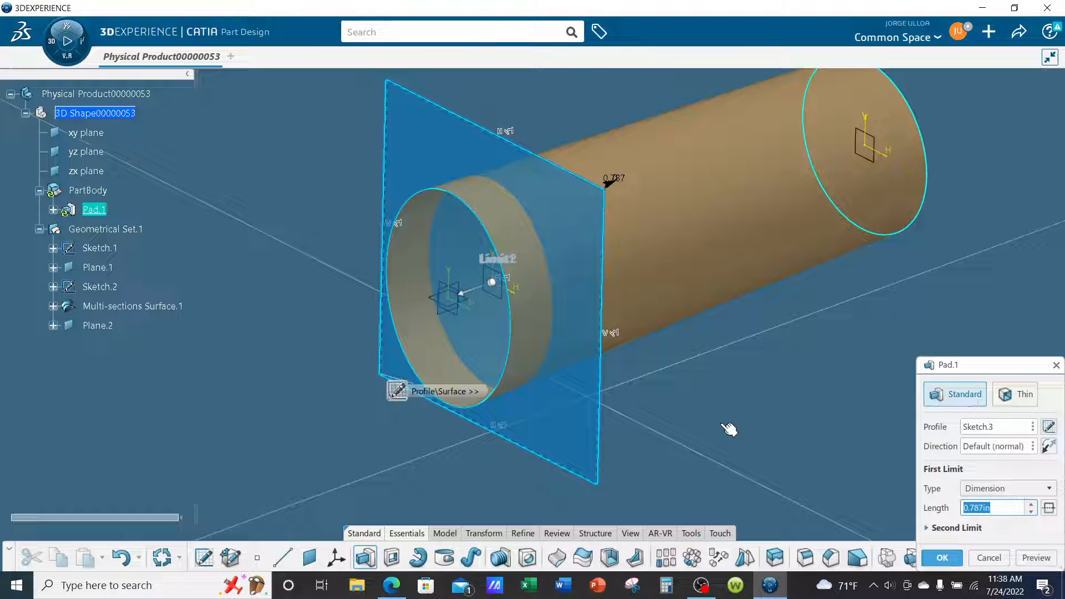
drag(969, 371, 785, 276)
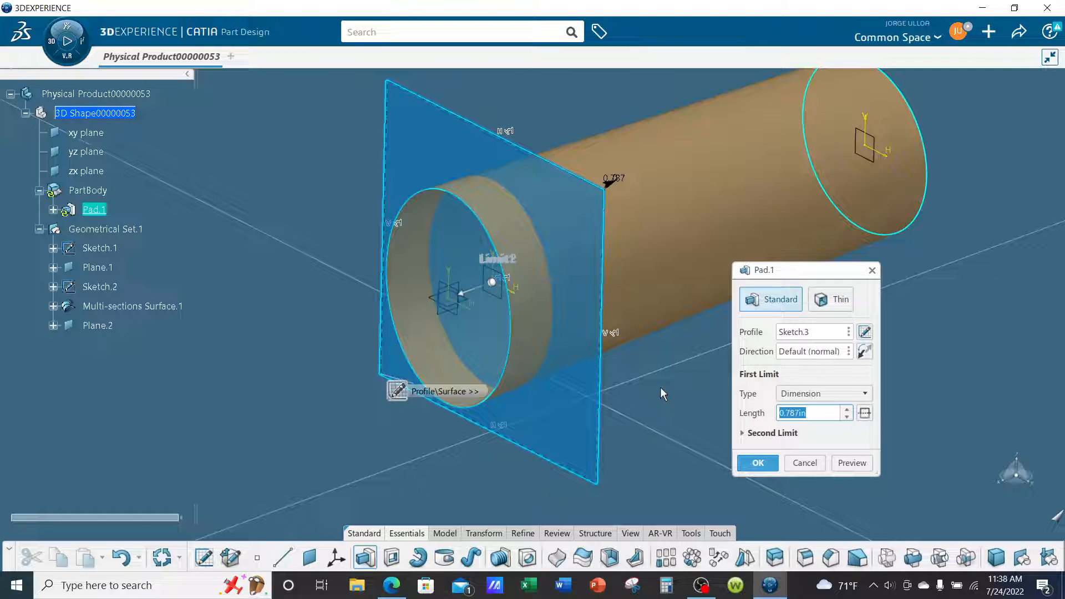
text(1)
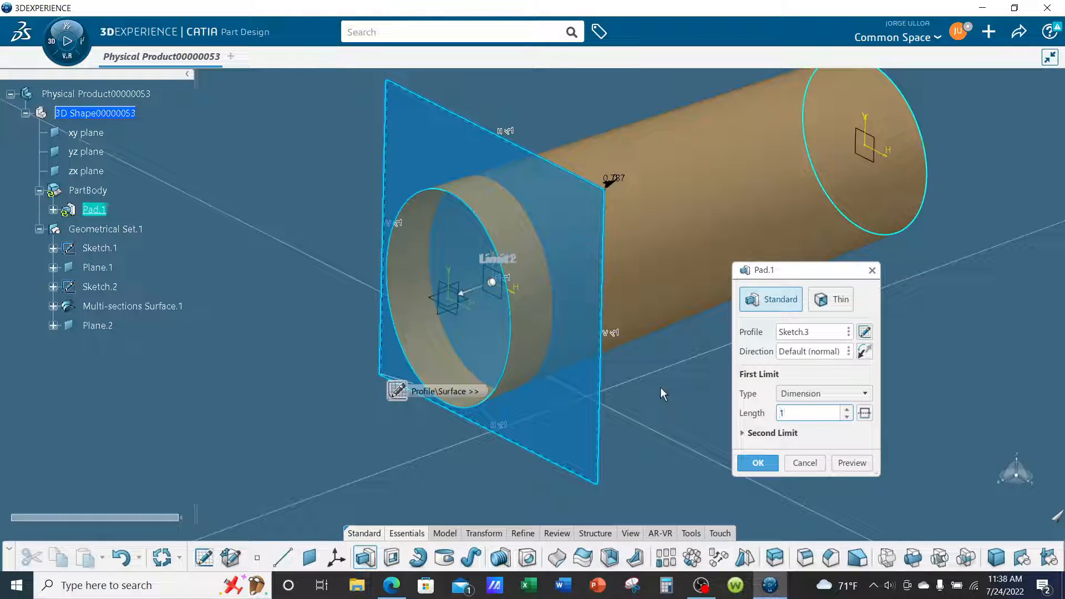
click(757, 463)
mouse_move(700, 423)
middle_down()
mouse_move(631, 417)
mouse_move(560, 379)
mouse_move(647, 418)
mouse_move(707, 400)
mouse_move(671, 422)
mouse_move(694, 418)
mouse_move(696, 435)
mouse_move(711, 431)
middle_up()
middle_drag(718, 380, 718, 411)
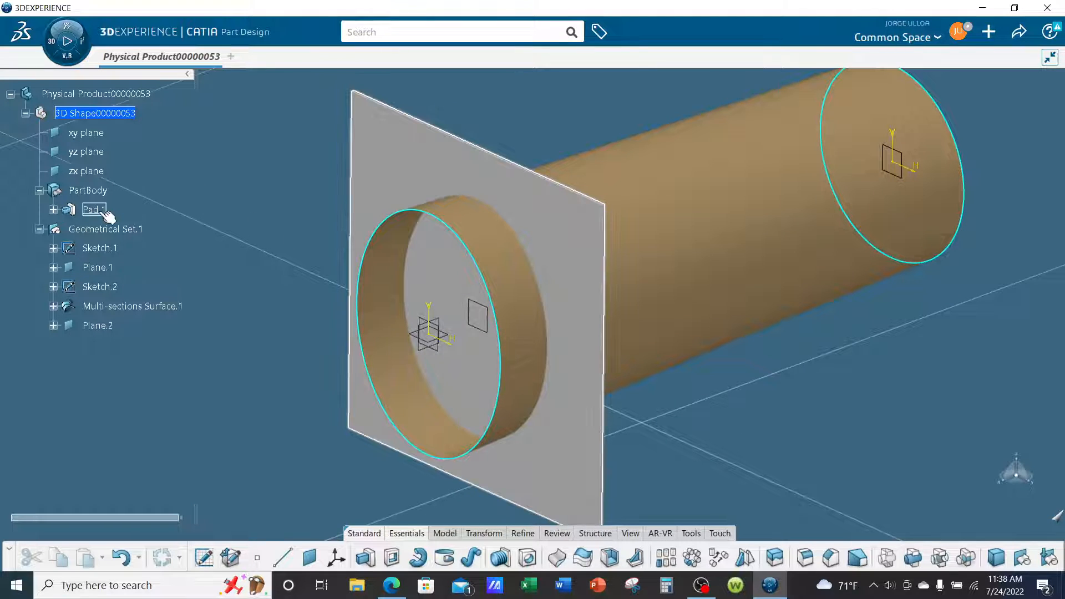
Set the square plate's pad length to 2 in.
double_click(98, 209)
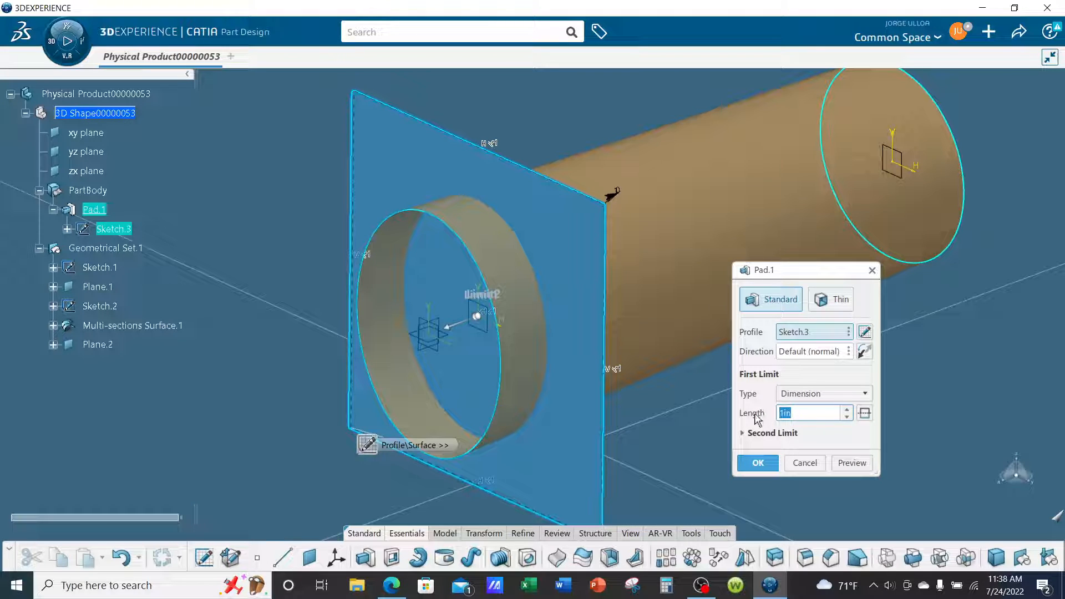
click(758, 462)
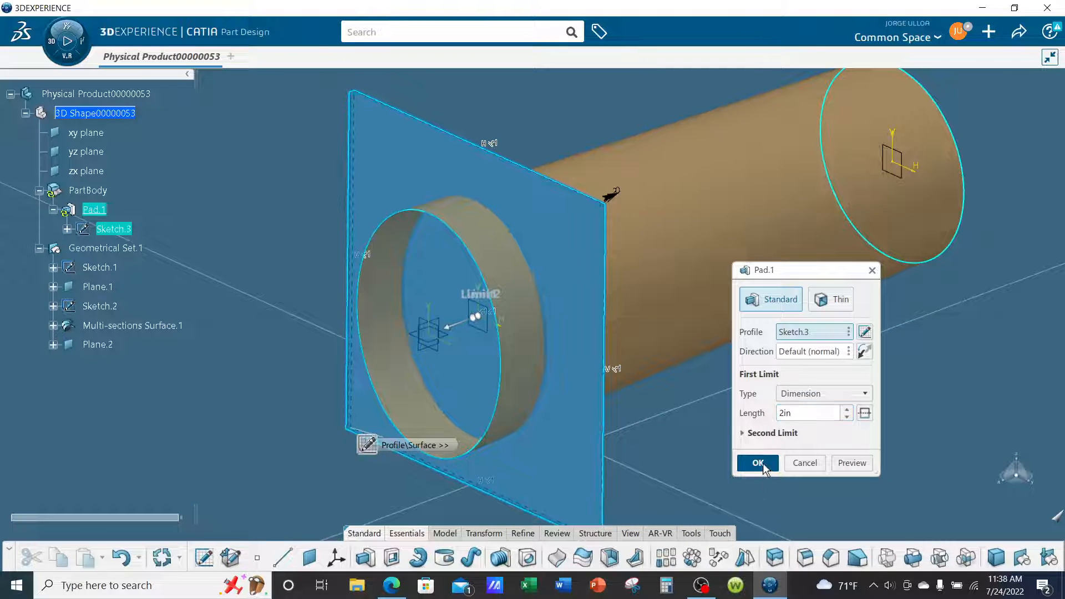
middle_drag(745, 440, 593, 382)
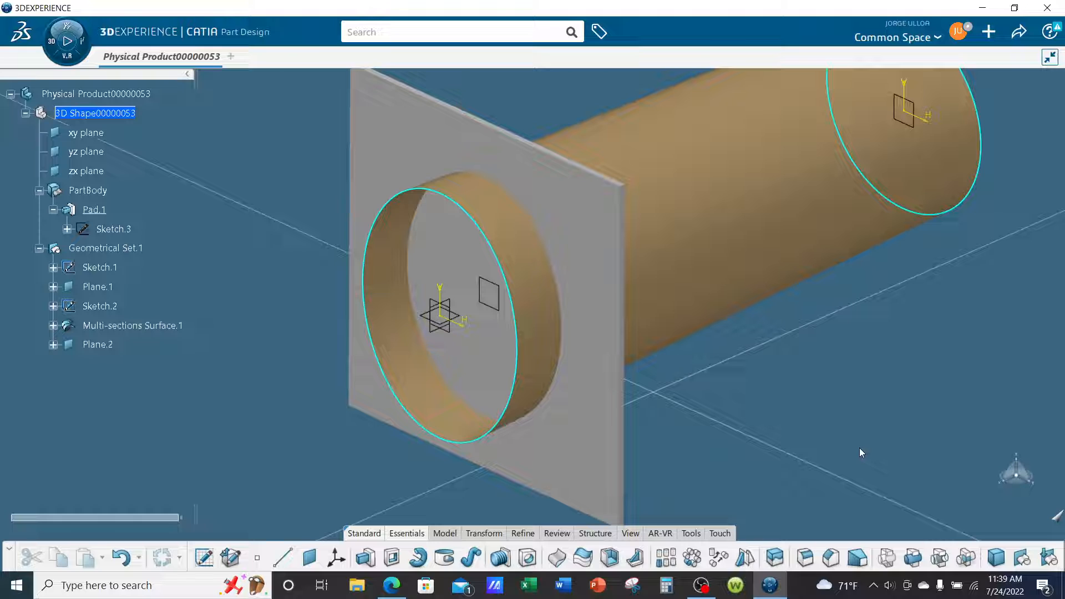
Examine the plate from the front and consult the rear fuselage section diagram in the browser, then return to CATIA.
middle_drag(424, 349, 807, 356)
middle_drag(451, 328, 458, 395)
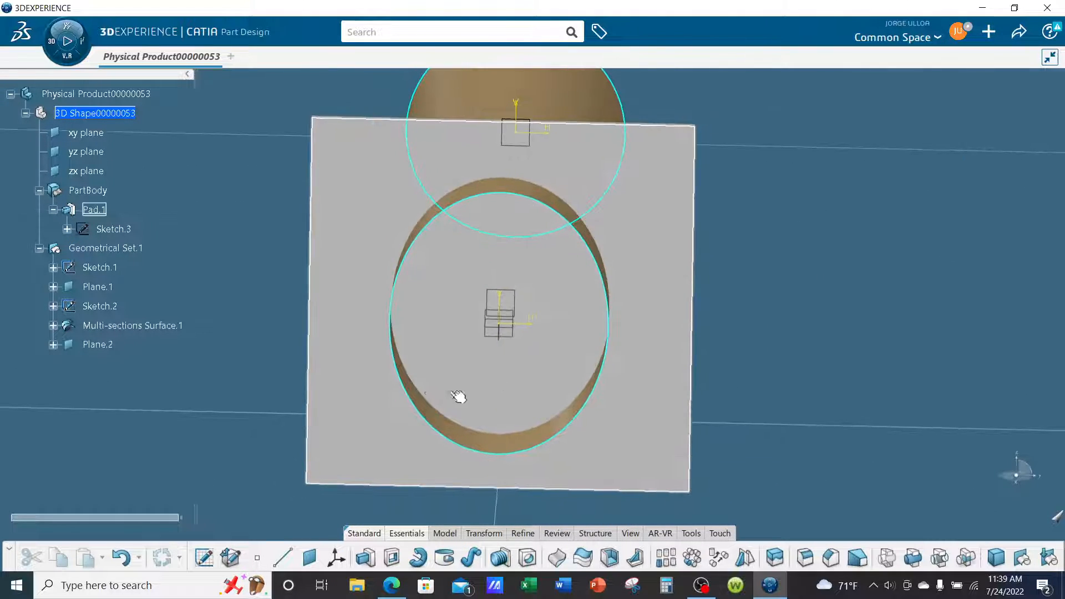
click(392, 585)
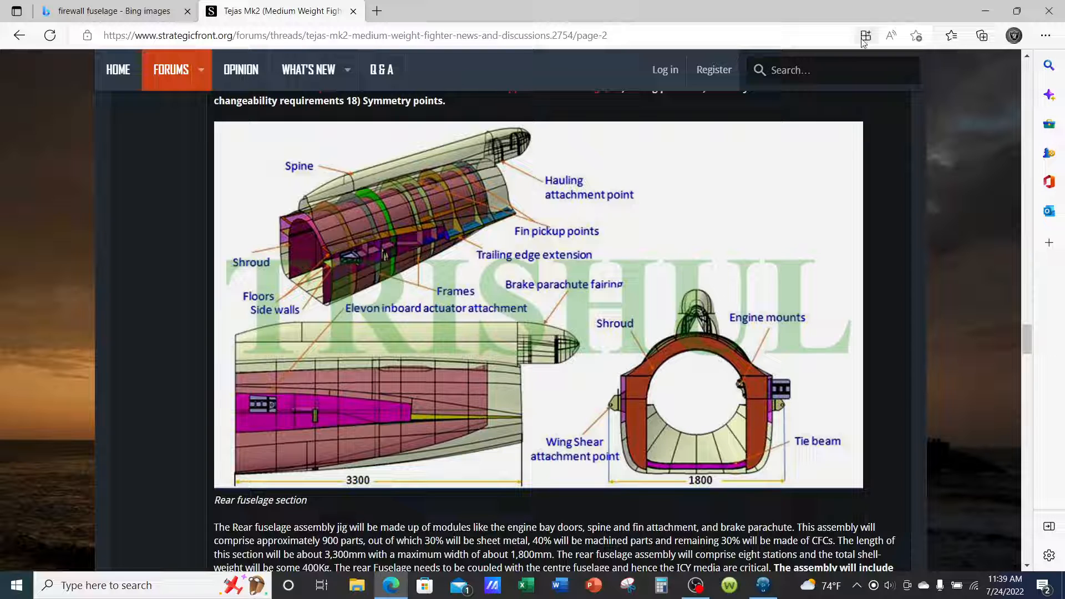
click(984, 15)
Split the square plate with Multi-sections Surface.1, keeping the material inside the skin and extrapolation set to None.
middle_drag(587, 338, 771, 364)
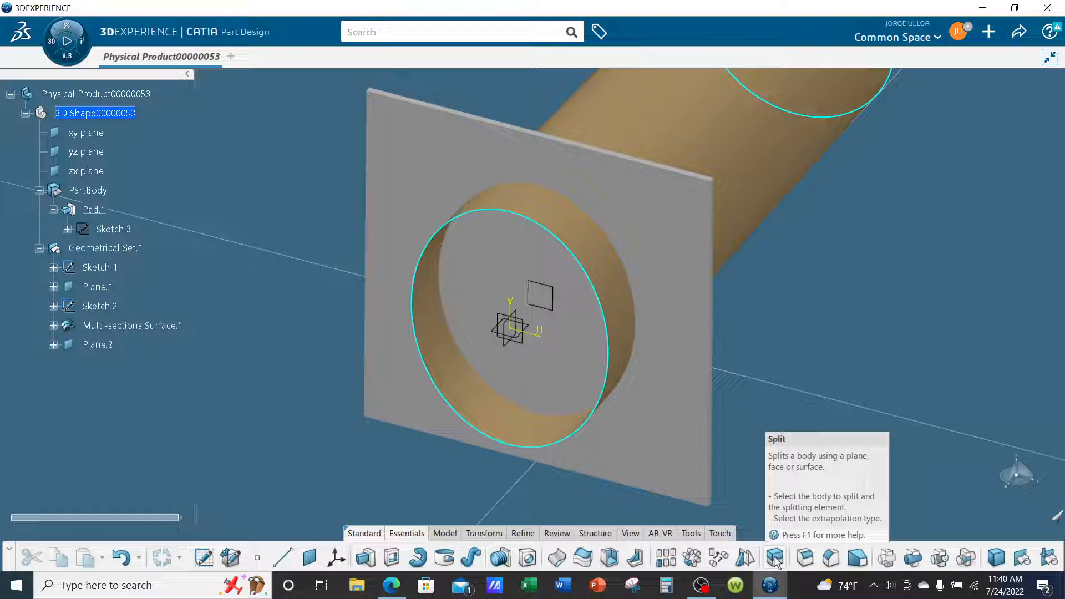
click(775, 558)
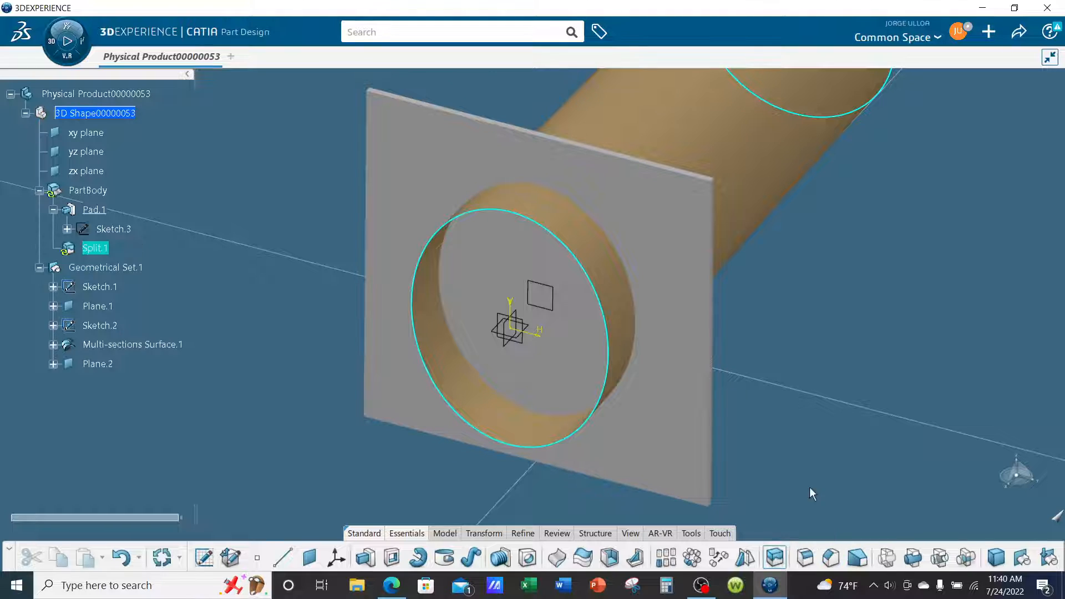
click(570, 226)
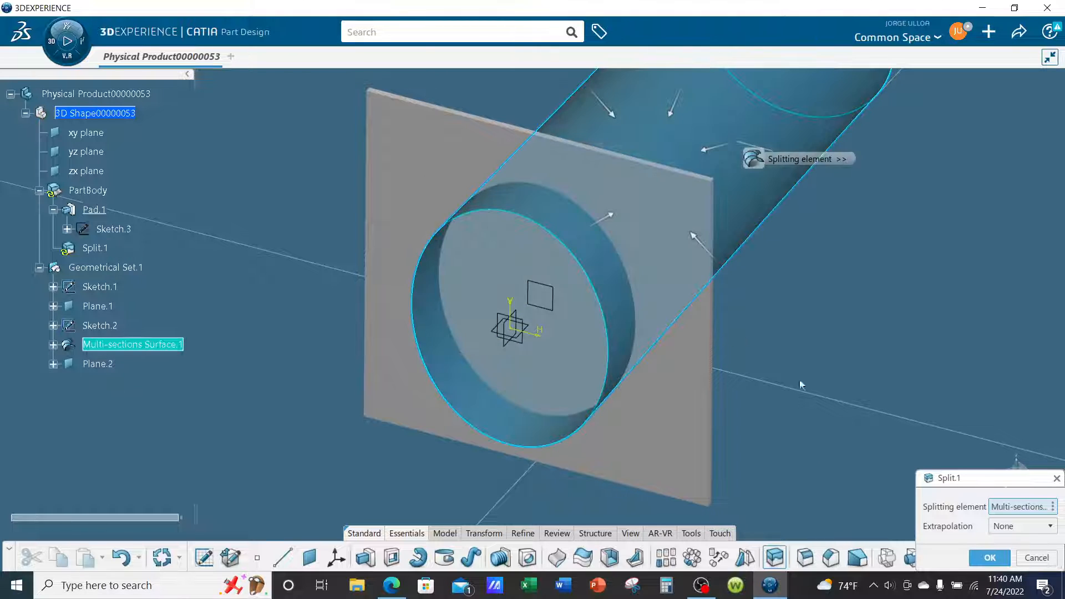
middle_drag(535, 383, 554, 334)
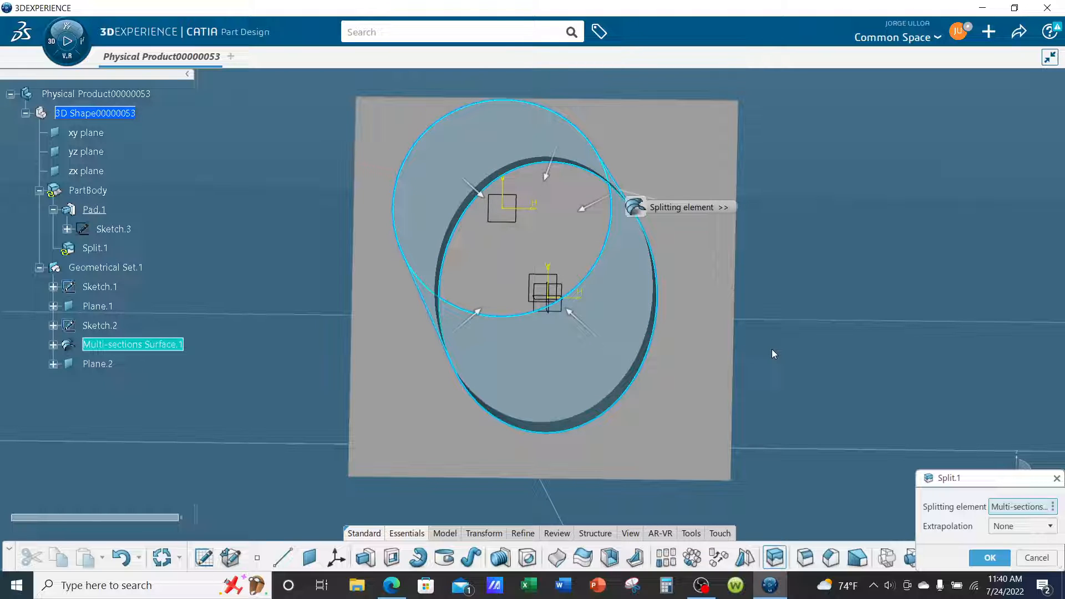
click(582, 214)
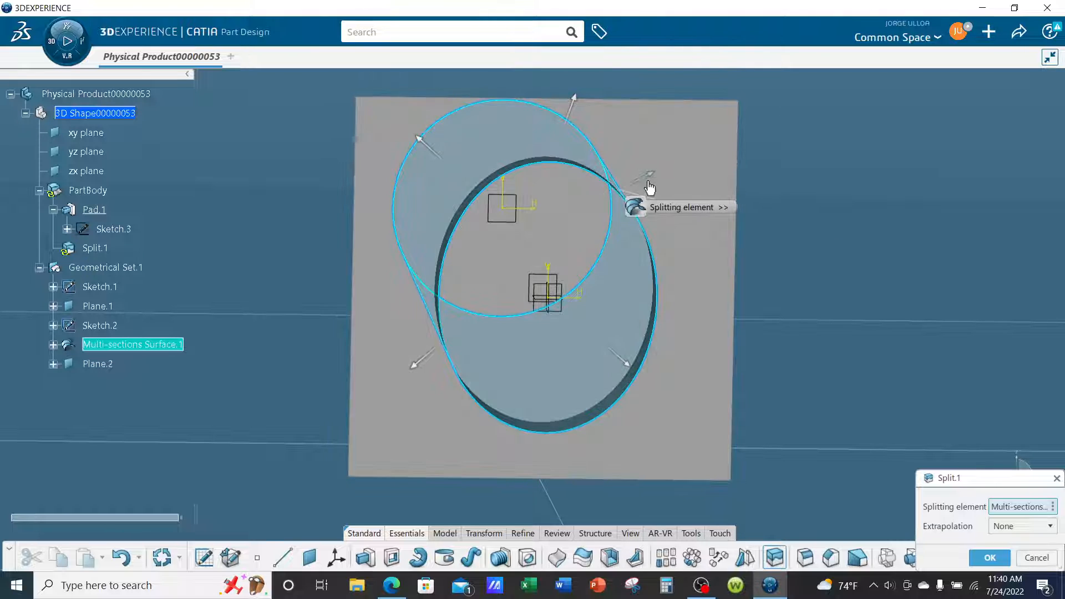
click(652, 179)
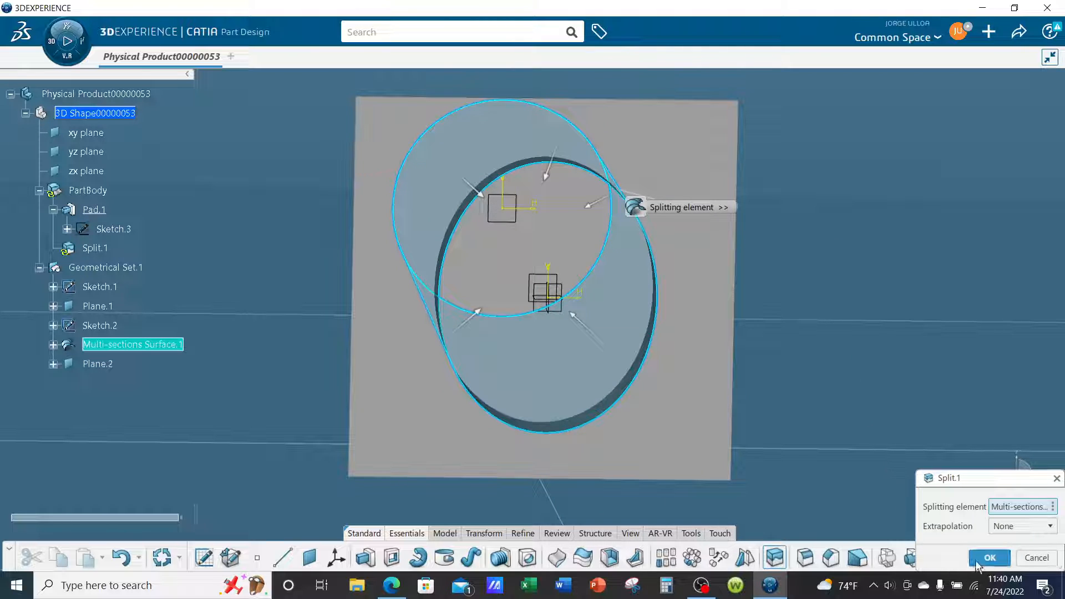
click(988, 559)
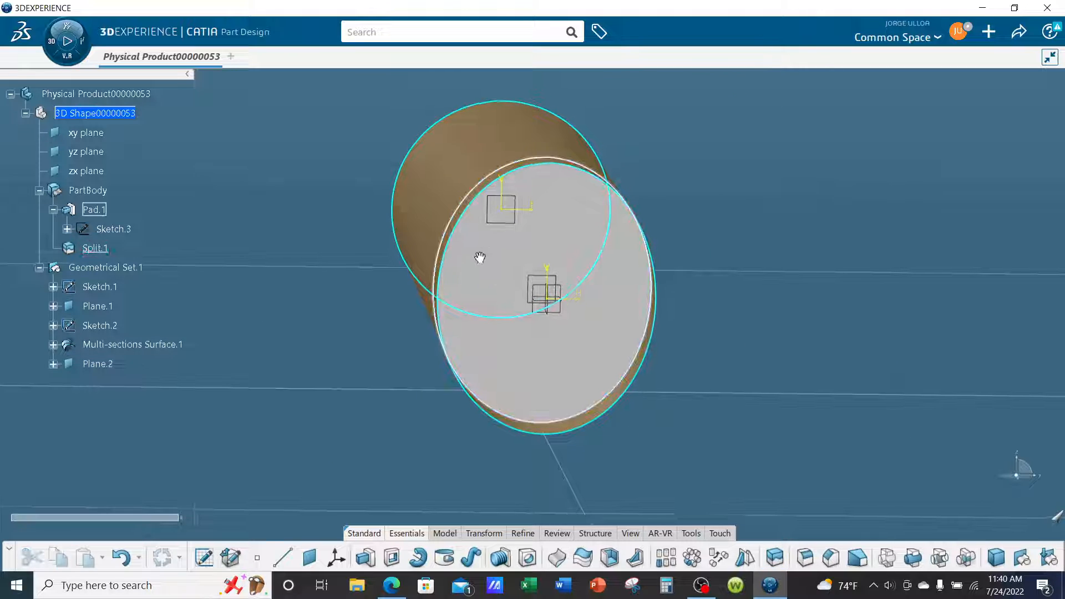
Hide Geometrical Set.1 so that the skin surface, its section sketches and the offset planes are not displayed.
middle_drag(478, 257, 572, 332)
middle_drag(791, 399, 762, 433)
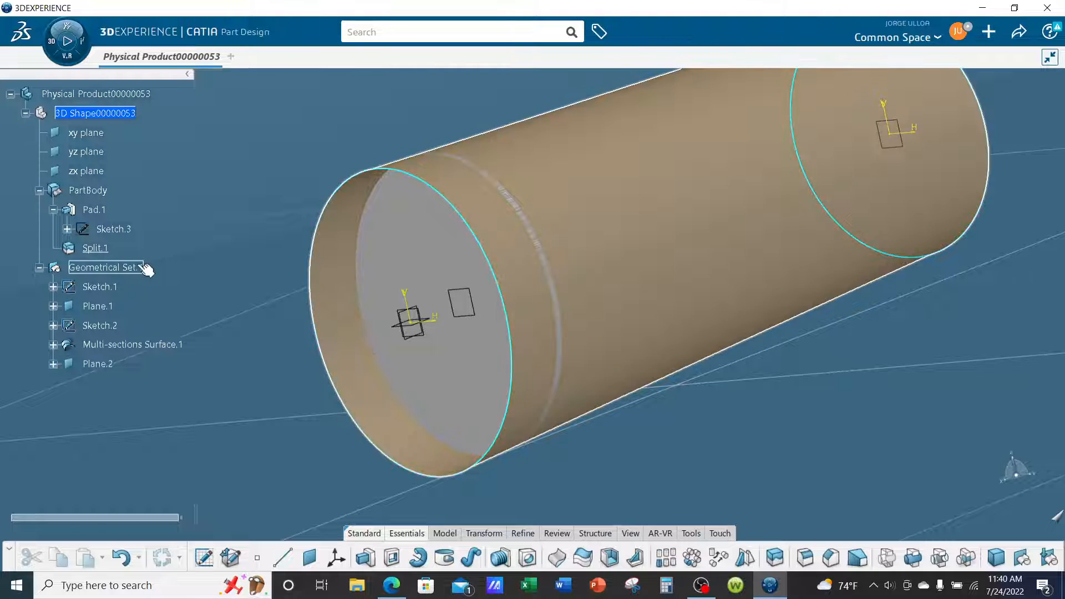
right_click(139, 267)
click(176, 241)
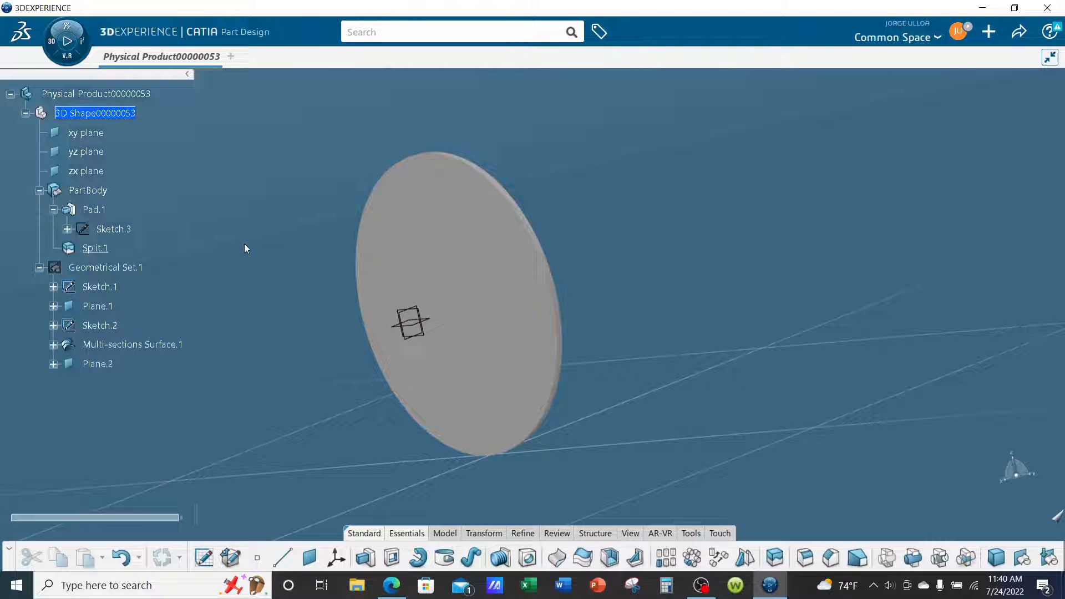
middle_drag(244, 244, 658, 297)
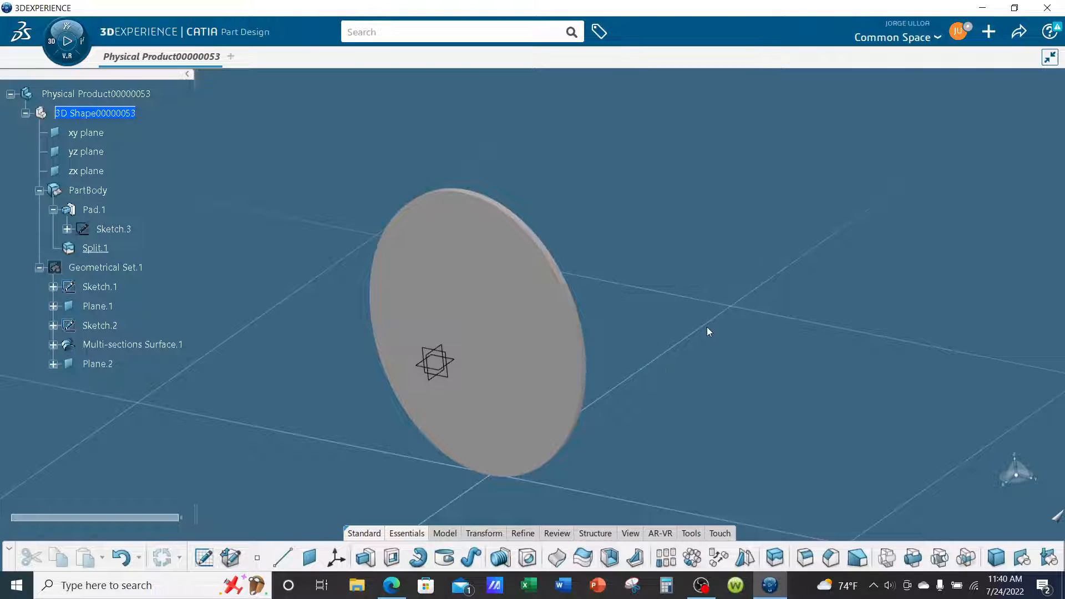
Set the view mode to shading with sharp and smooth edges and close the view mode settings.
click(630, 533)
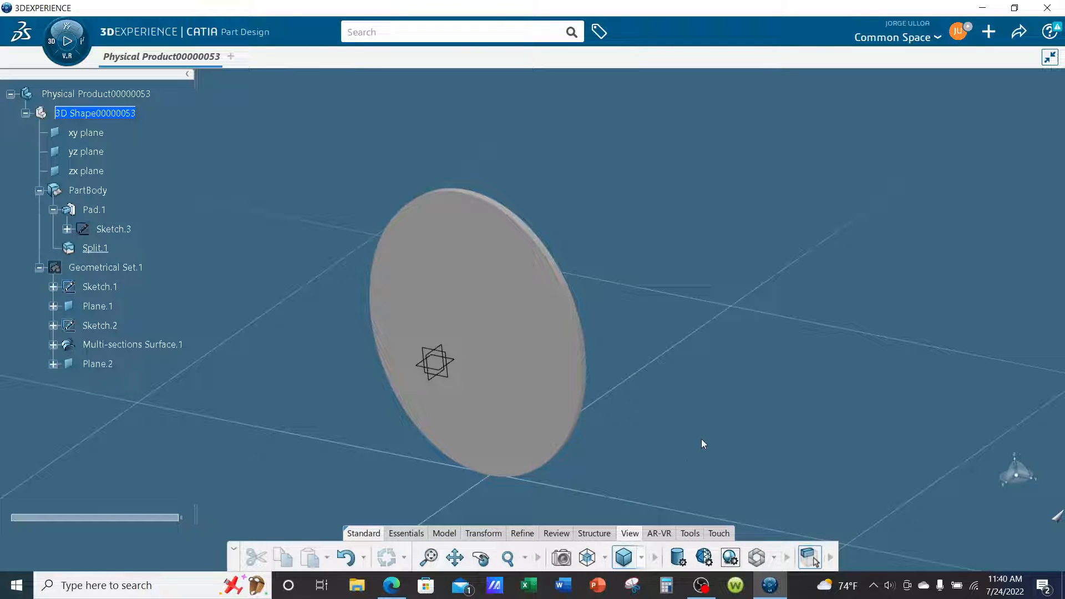
click(677, 559)
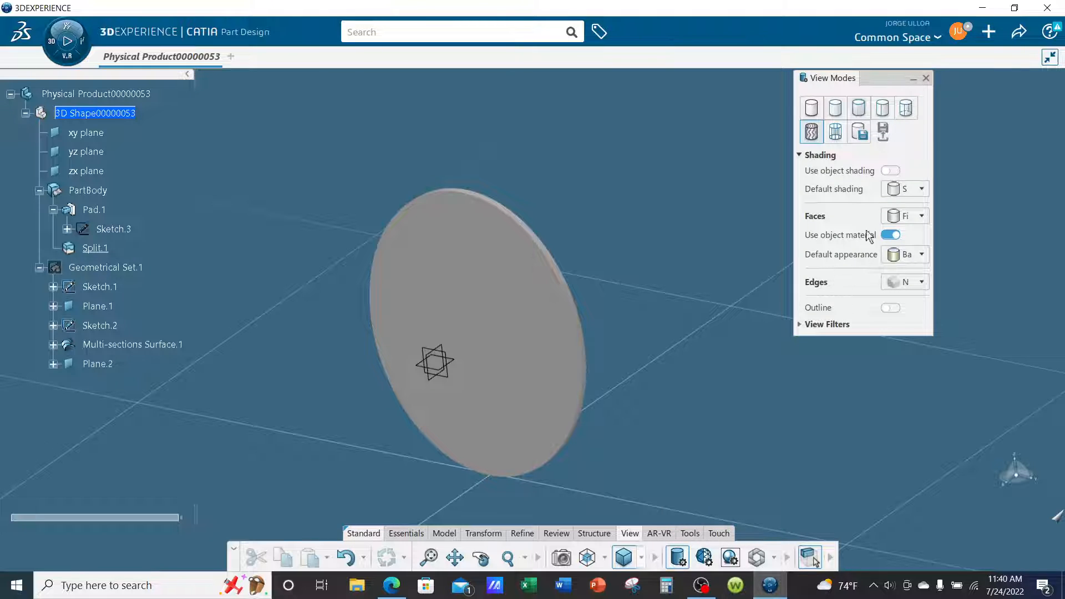
click(881, 109)
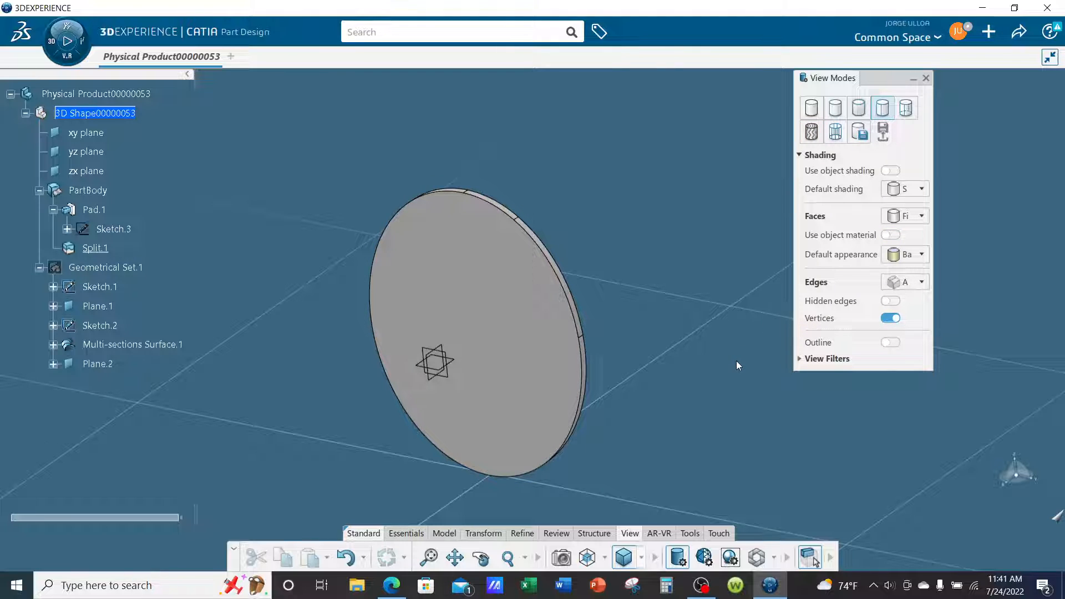
click(926, 79)
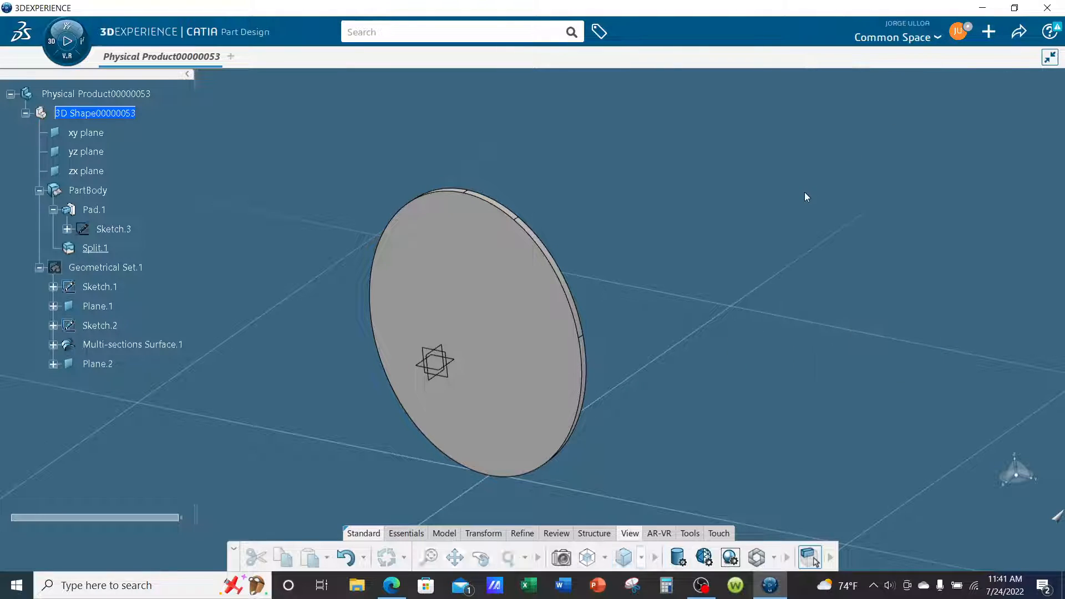
Examine the trimmed circular plate and its rim edge up close and from several angles.
scroll(805, 222, up, 2)
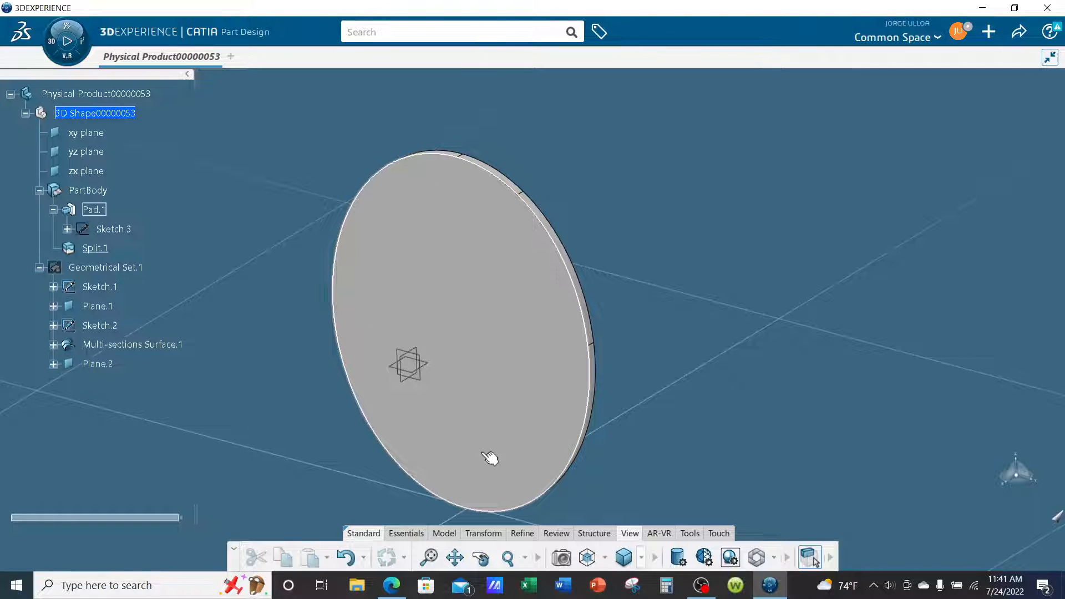
middle_drag(705, 305, 684, 316)
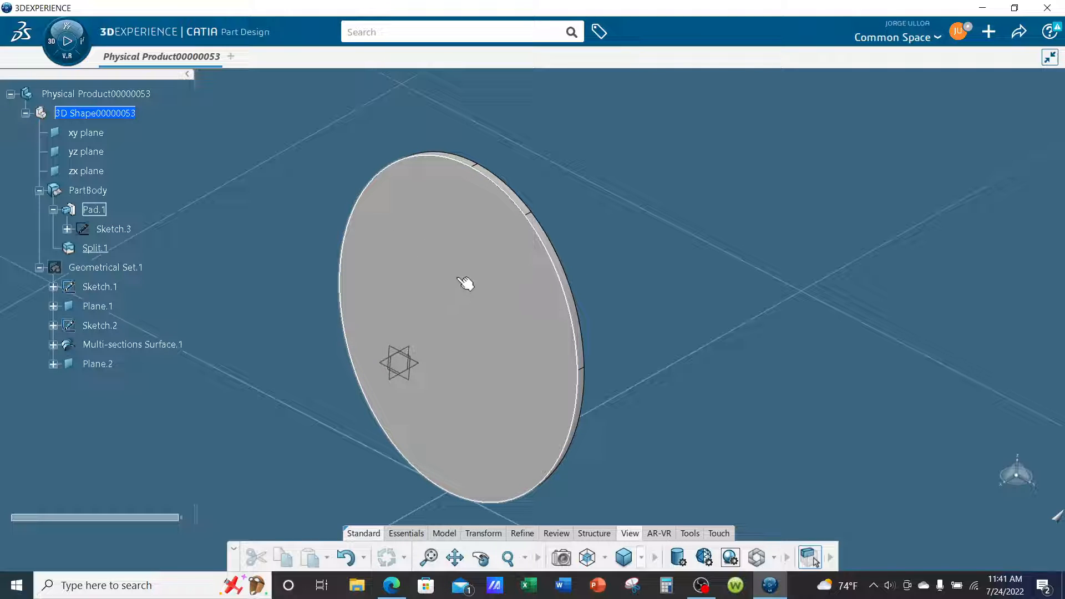
middle_drag(641, 327, 659, 337)
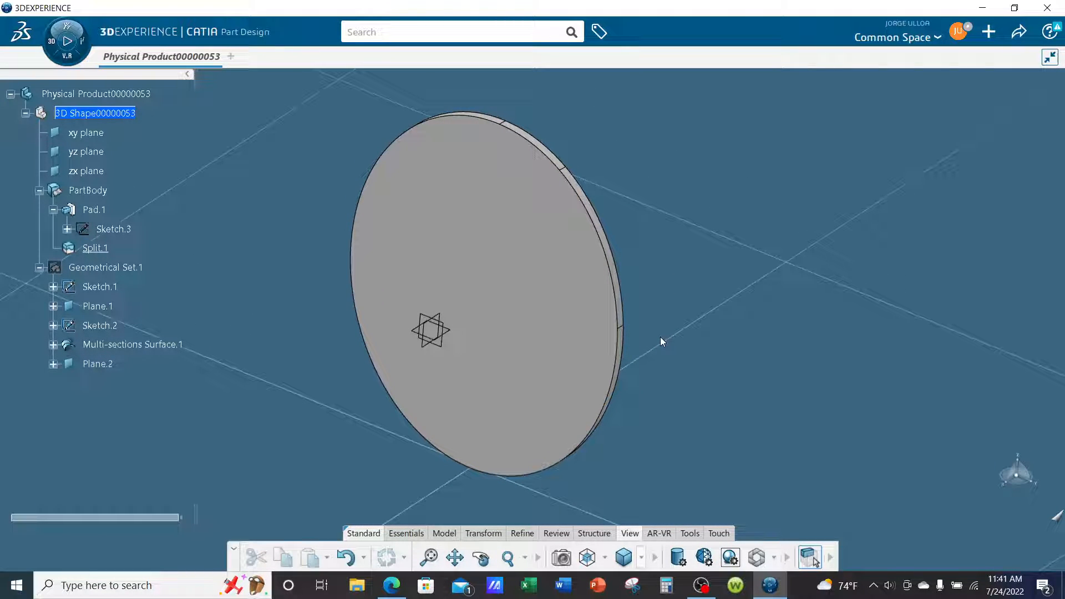
middle_drag(697, 314, 652, 288)
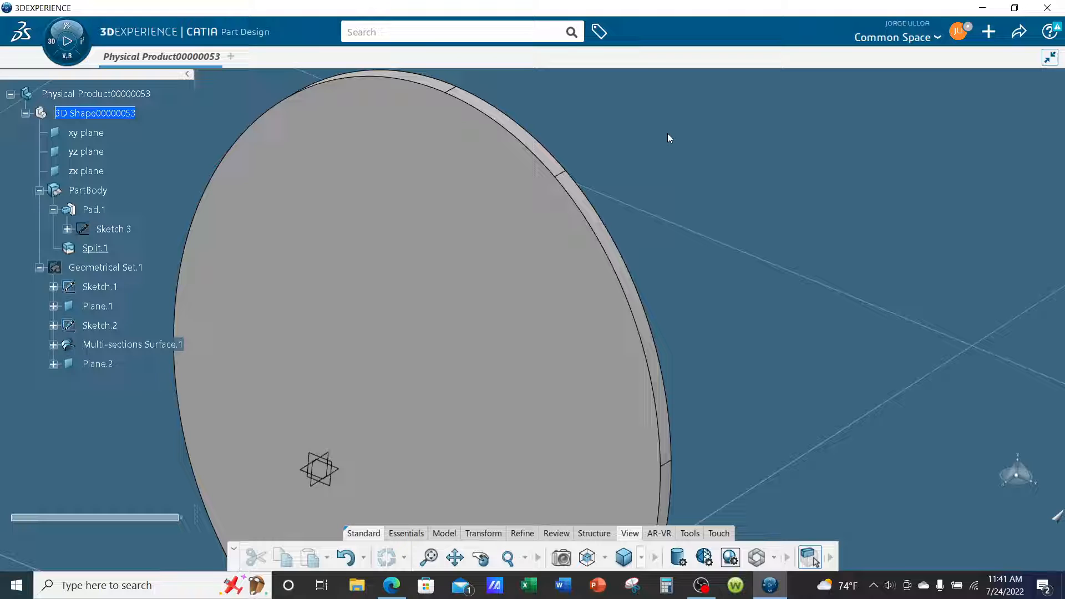
middle_drag(667, 133, 679, 183)
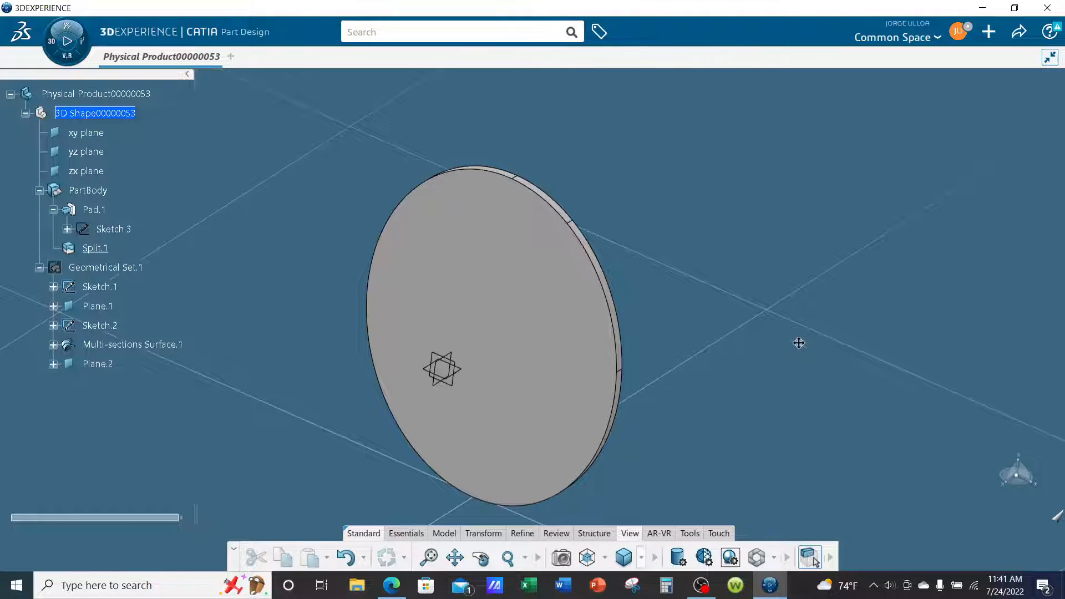
middle_drag(799, 343, 782, 304)
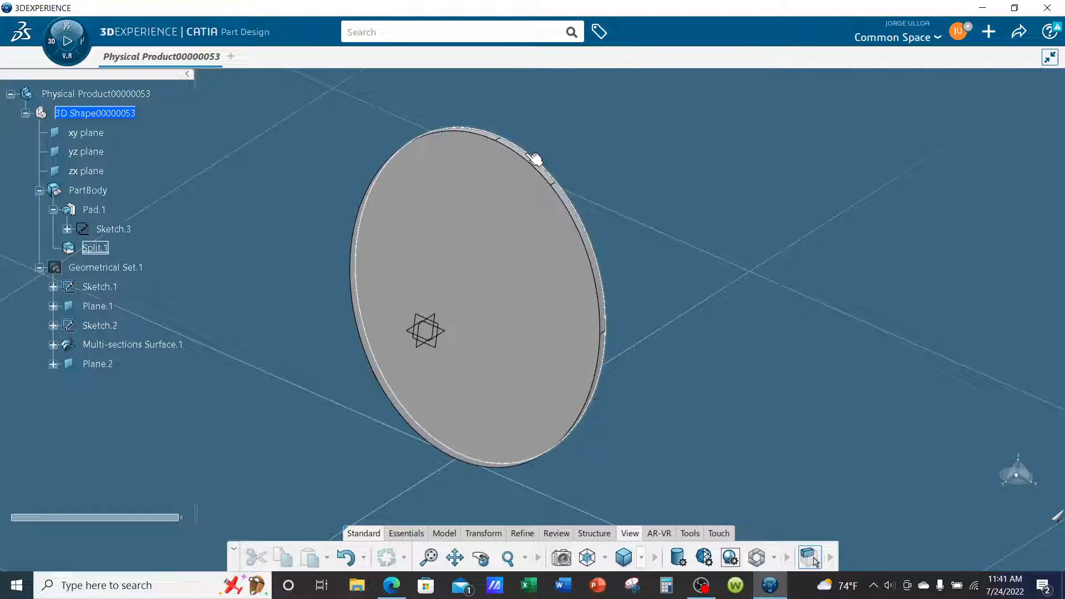
middle_drag(545, 145, 507, 181)
click(483, 224)
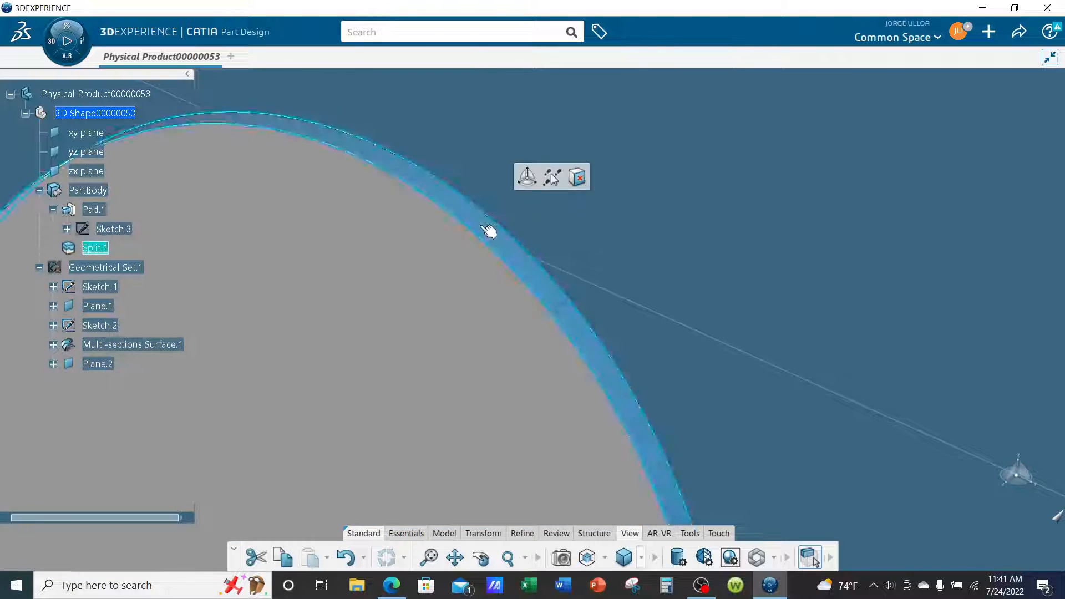
ctrl+middle_drag(765, 330, 815, 300)
mouse_move(262, 333)
ctrl+middle_down()
mouse_move(285, 316)
mouse_move(357, 373)
mouse_move(360, 295)
ctrl+middle_up()
click(851, 335)
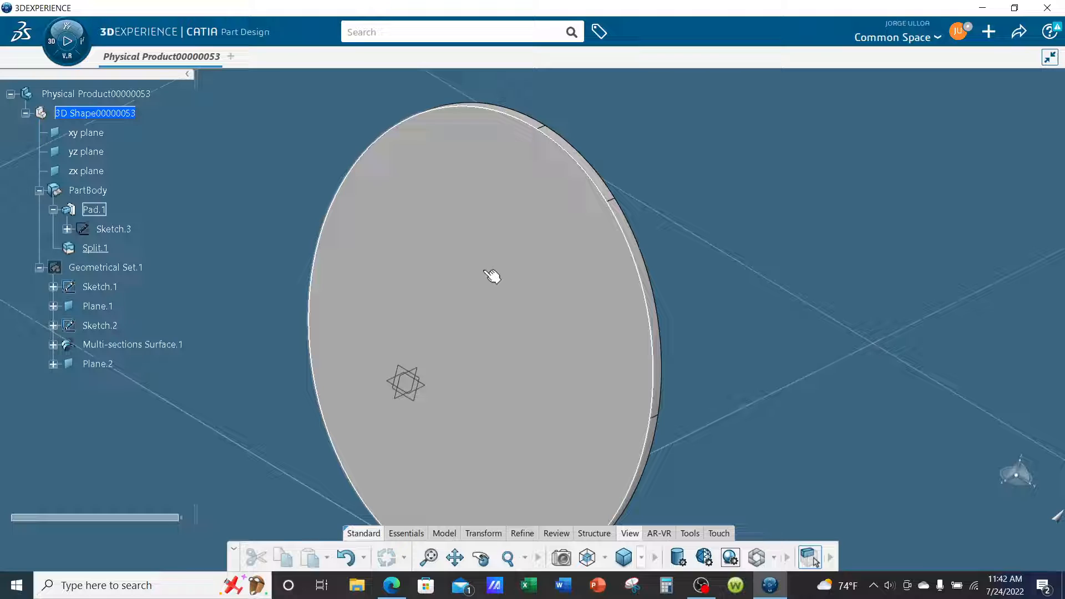
ctrl+middle_drag(839, 373, 847, 387)
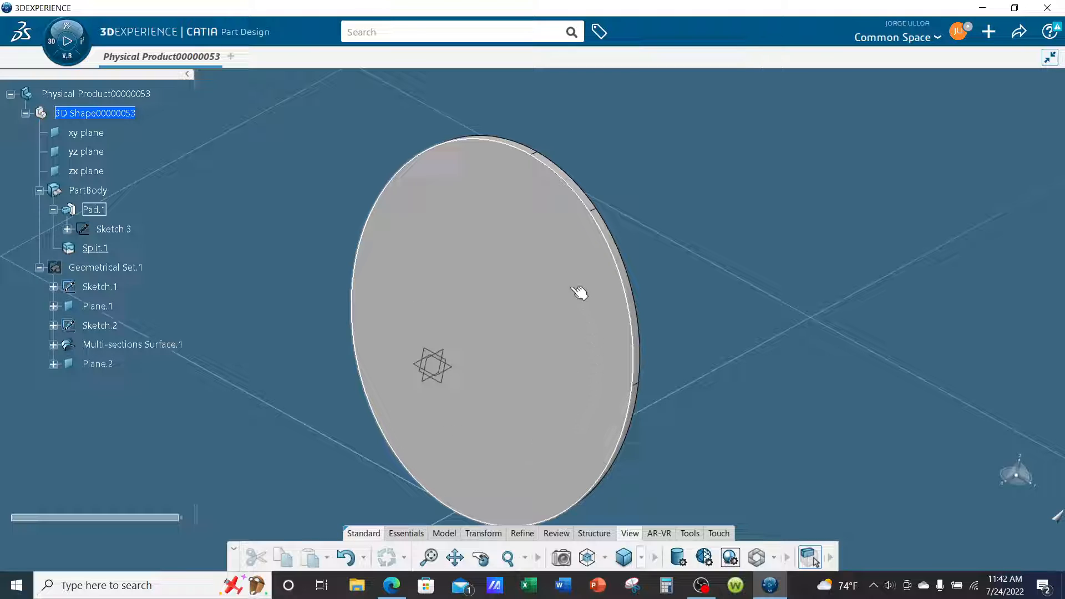
ctrl+middle_drag(746, 333, 751, 362)
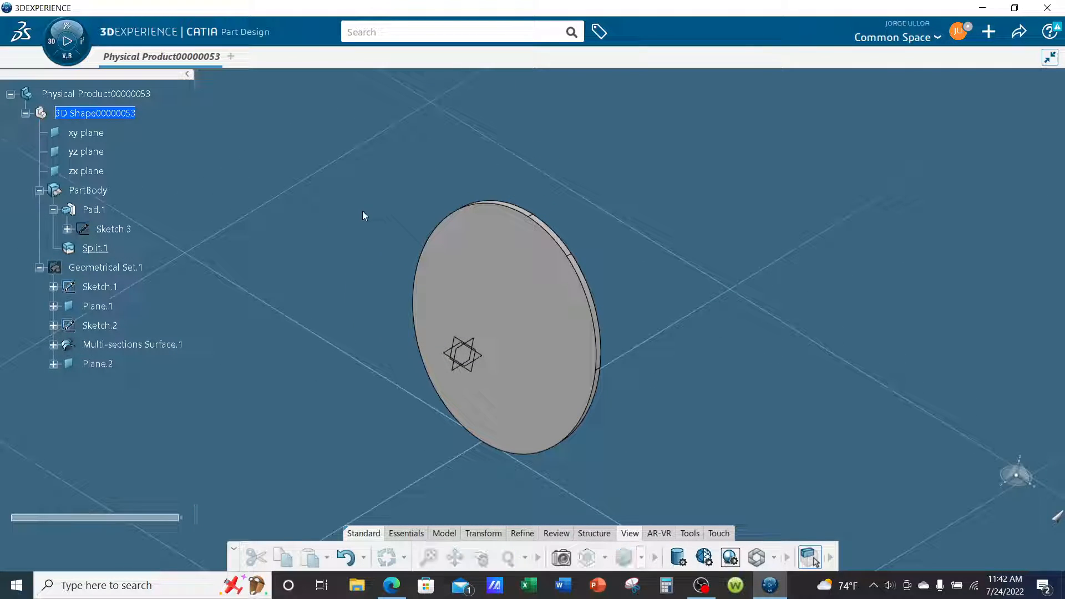
Show Geometrical Set.1 again and define it as the in-work object.
right_click(133, 269)
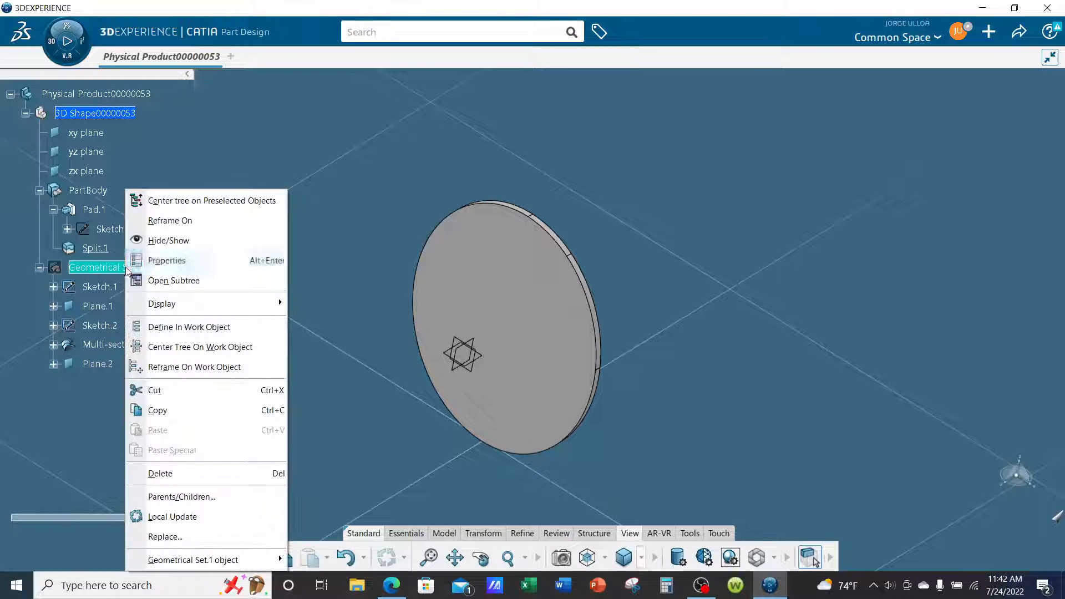
click(154, 240)
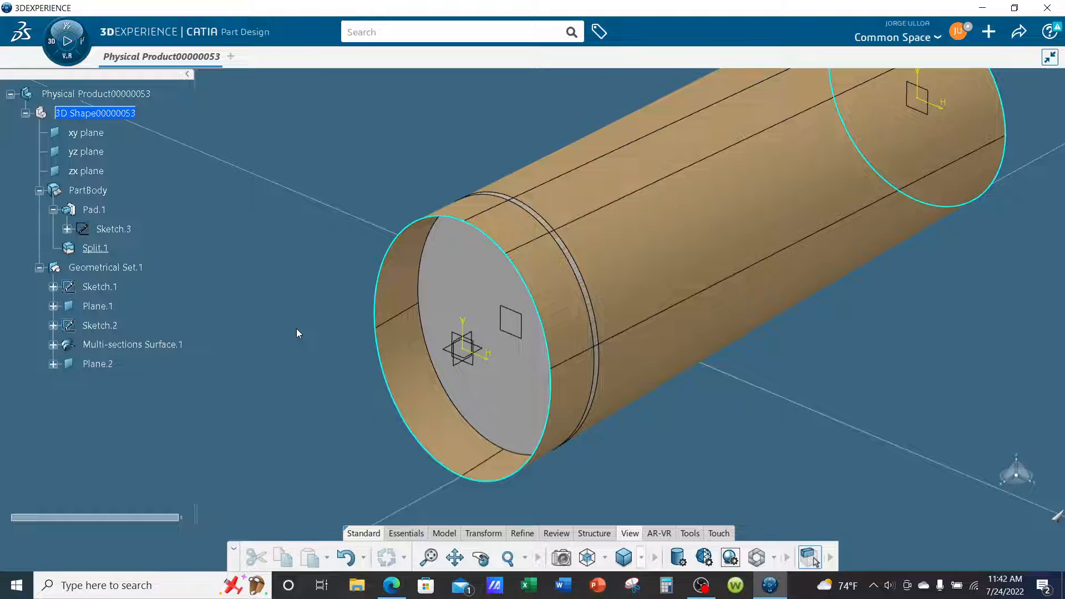
right_click(118, 267)
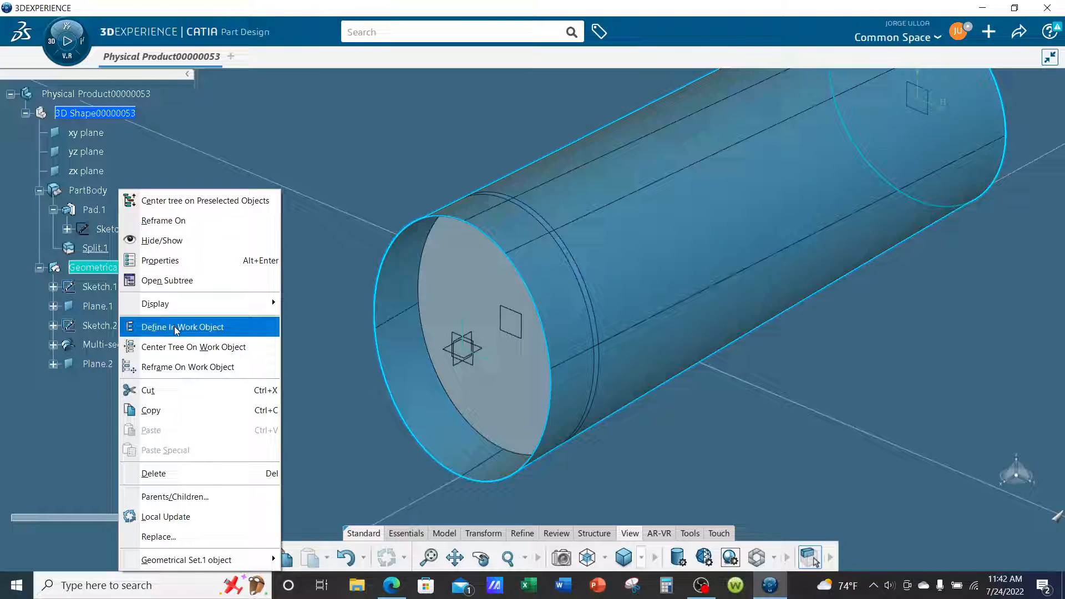
click(261, 326)
click(258, 258)
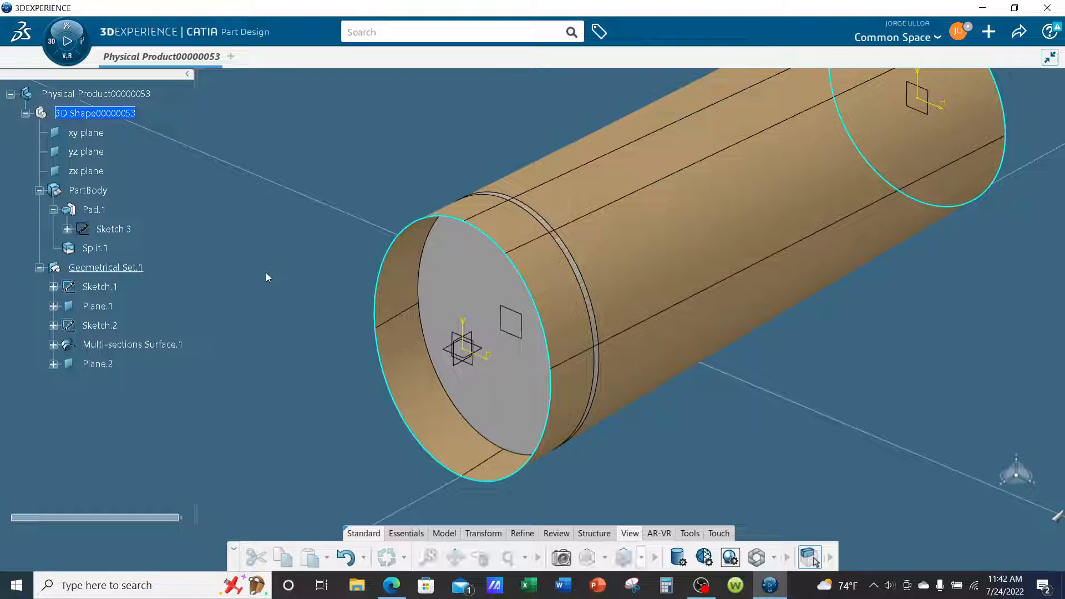
Switch to the Generative Wireframe & Surface app and start a sketch on Plane.2.
click(70, 58)
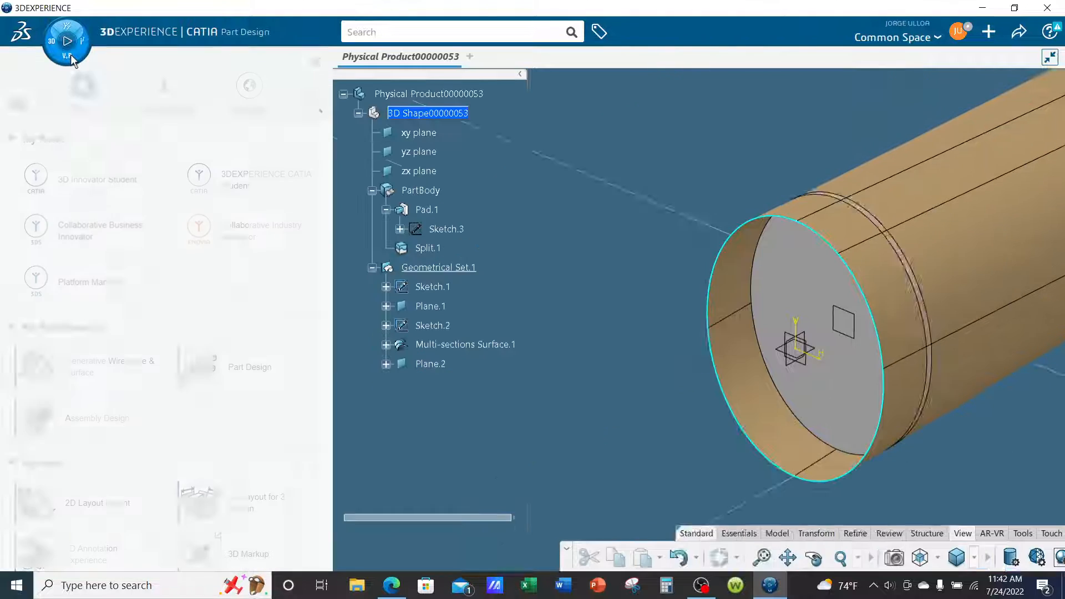
click(96, 374)
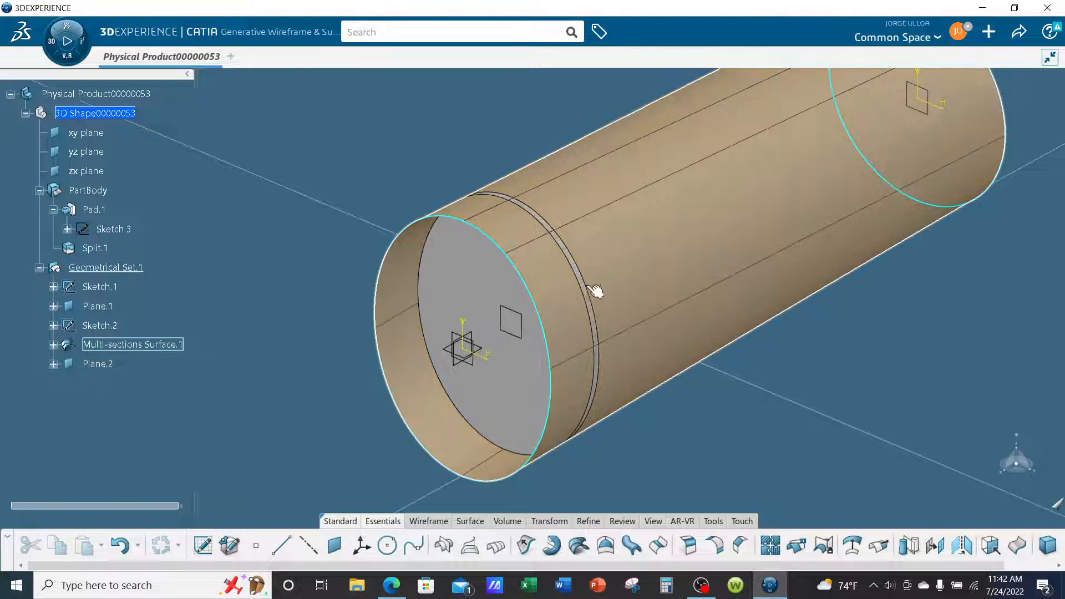
click(521, 342)
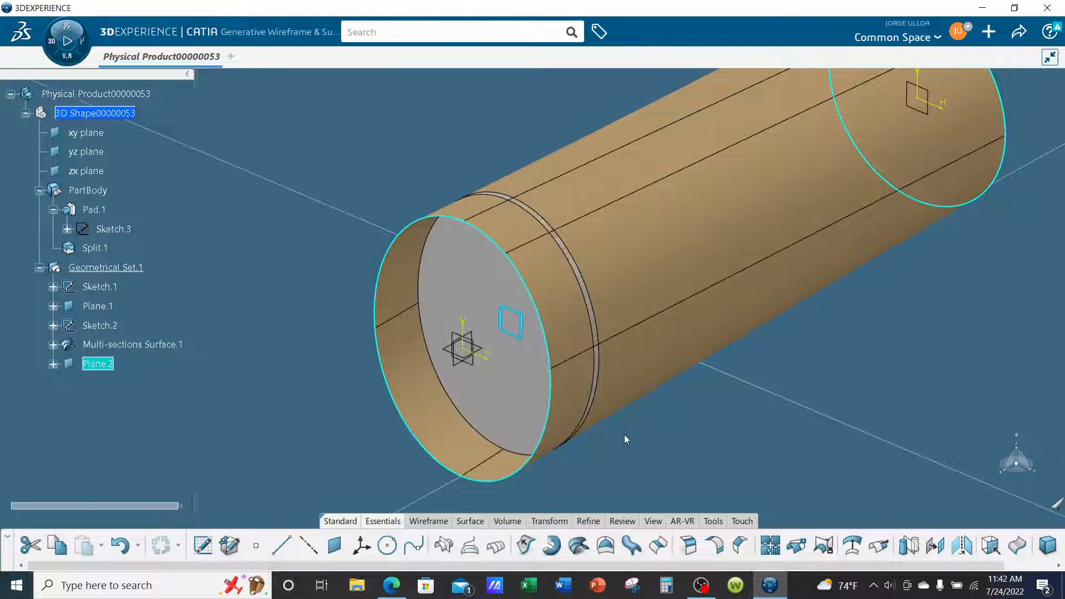
click(204, 547)
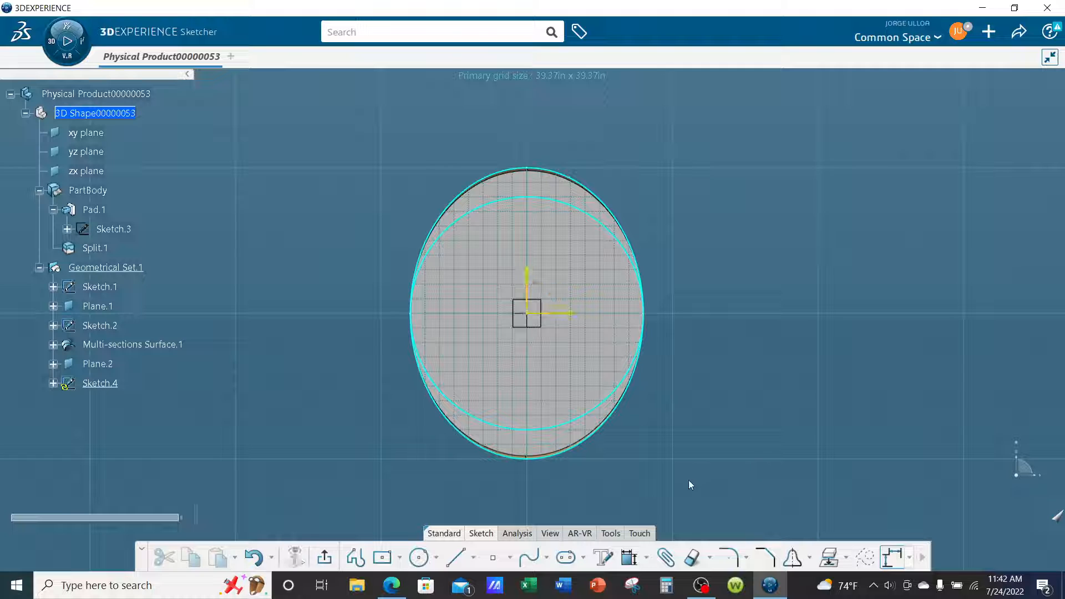
Draw an ellipse centred on the origin, with a vertical major radius of about 31.5 in and minor radius about 23.8 in, and exit the sketch.
click(437, 557)
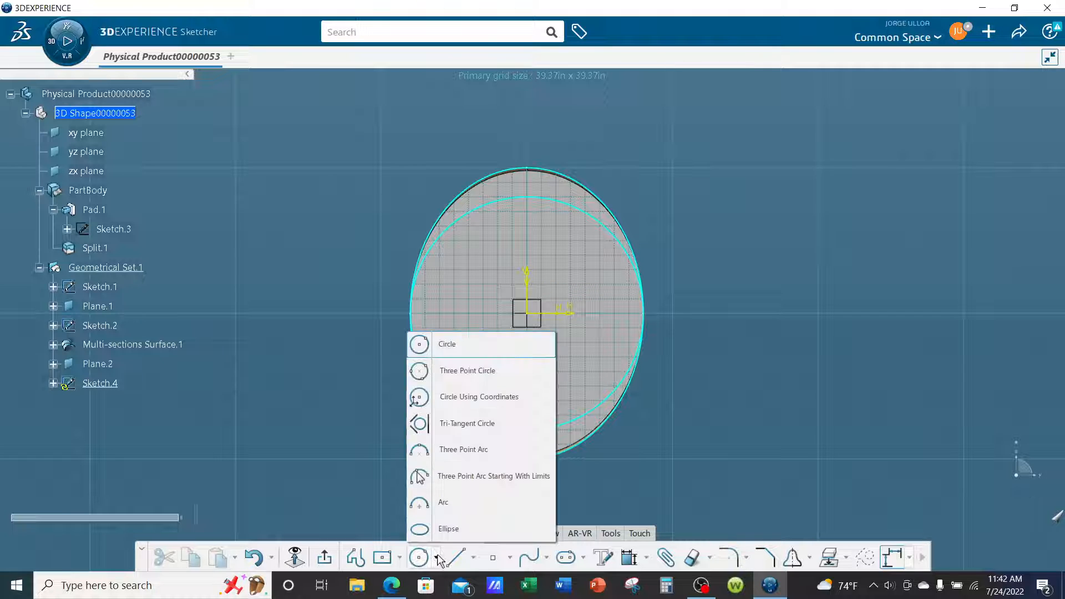
click(413, 530)
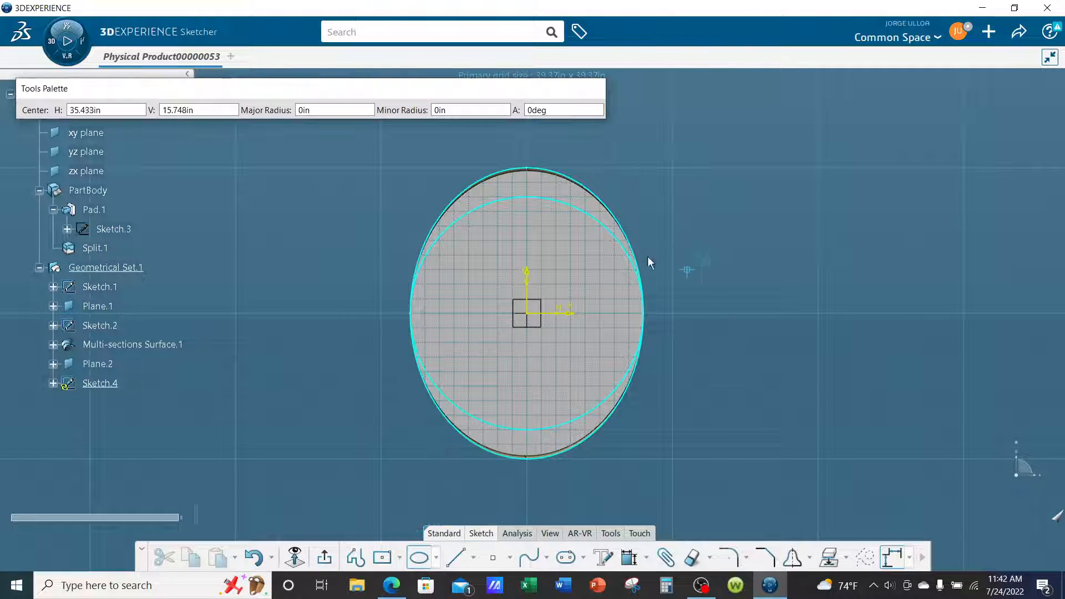
click(531, 314)
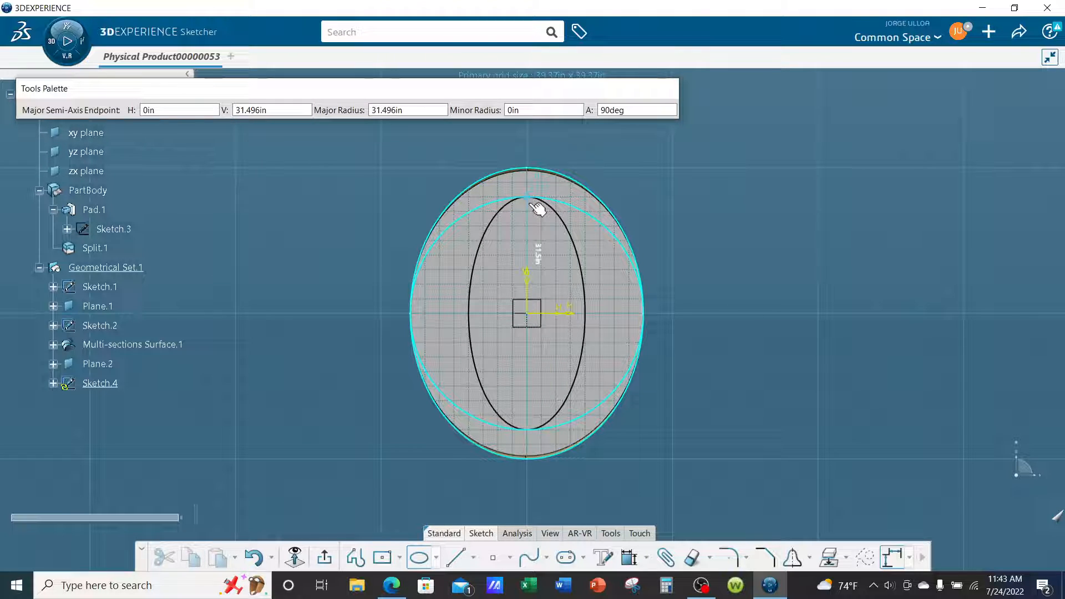
click(532, 205)
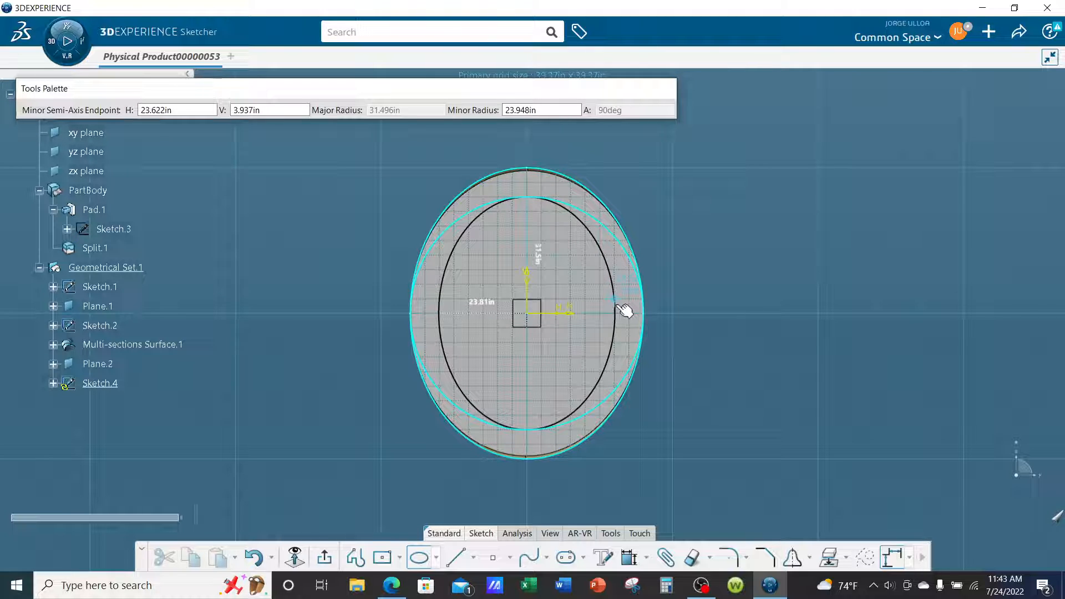
click(616, 305)
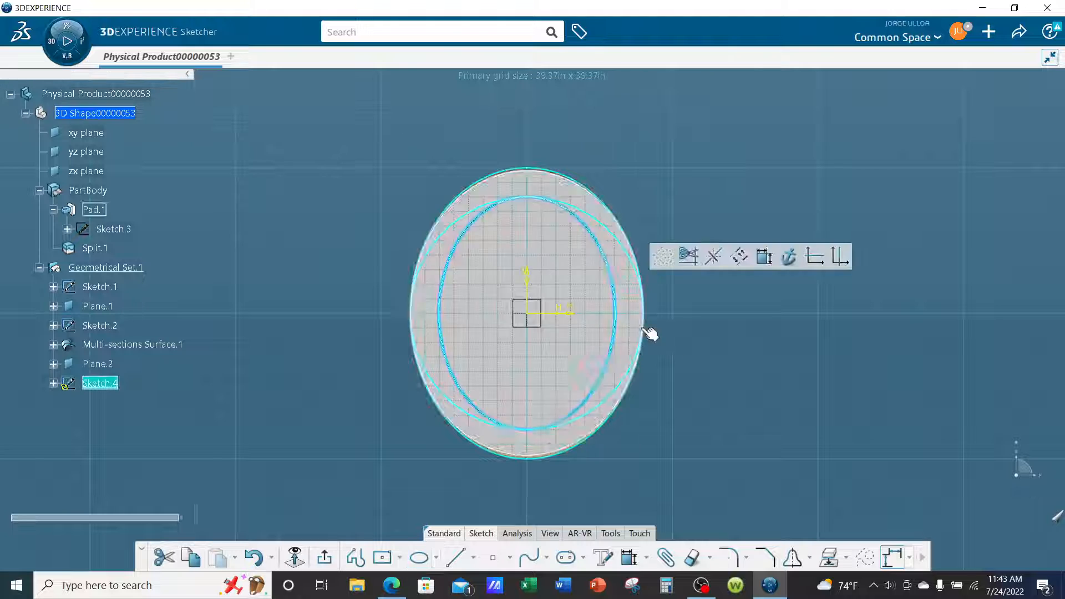
click(768, 390)
middle_drag(640, 285, 814, 414)
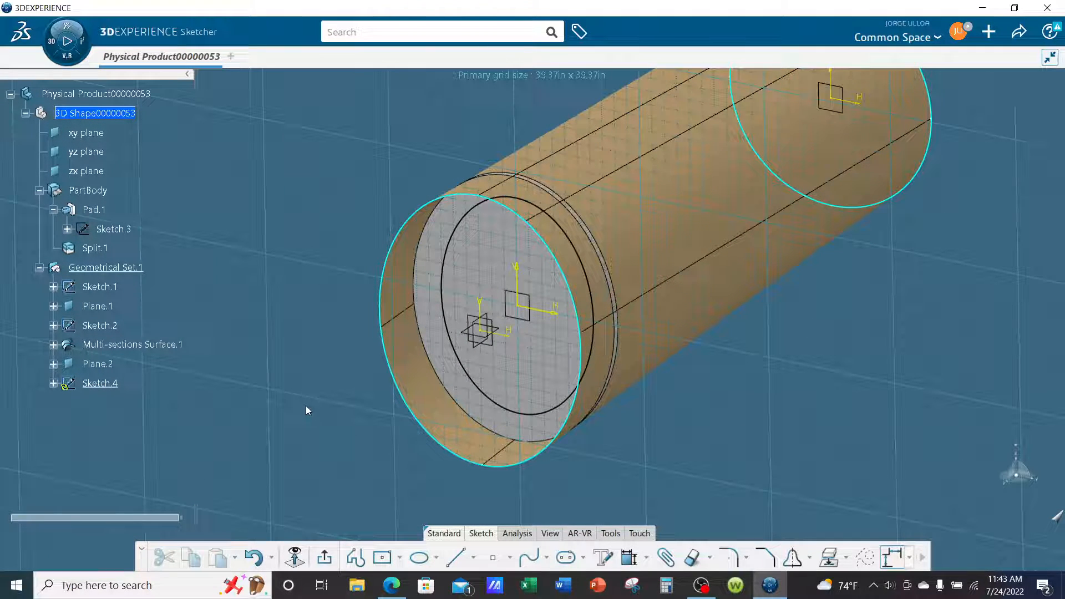
click(294, 557)
mouse_move(703, 467)
middle_down()
mouse_move(646, 434)
mouse_move(521, 433)
mouse_move(542, 390)
mouse_move(545, 435)
middle_up()
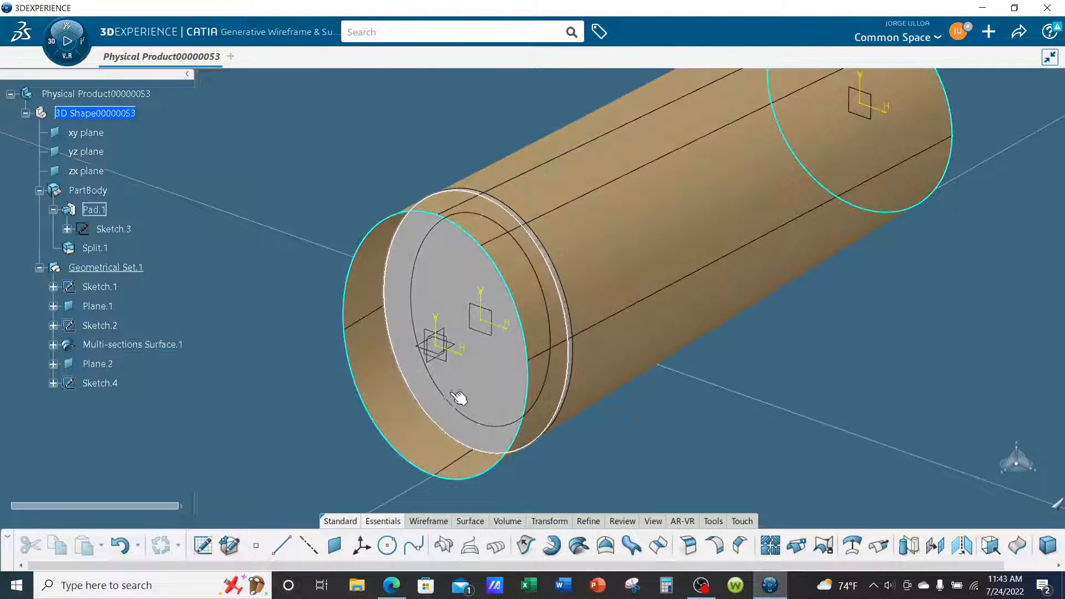
Extrude the ellipse sketch into a surface symmetrically about its plane with a length of 10 in.
click(448, 398)
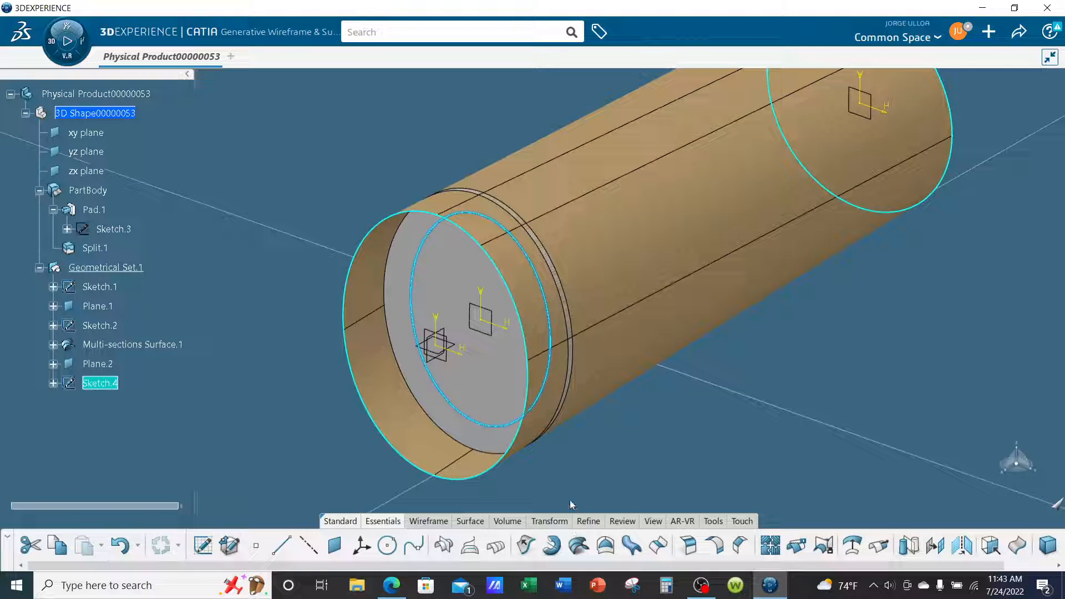
click(526, 545)
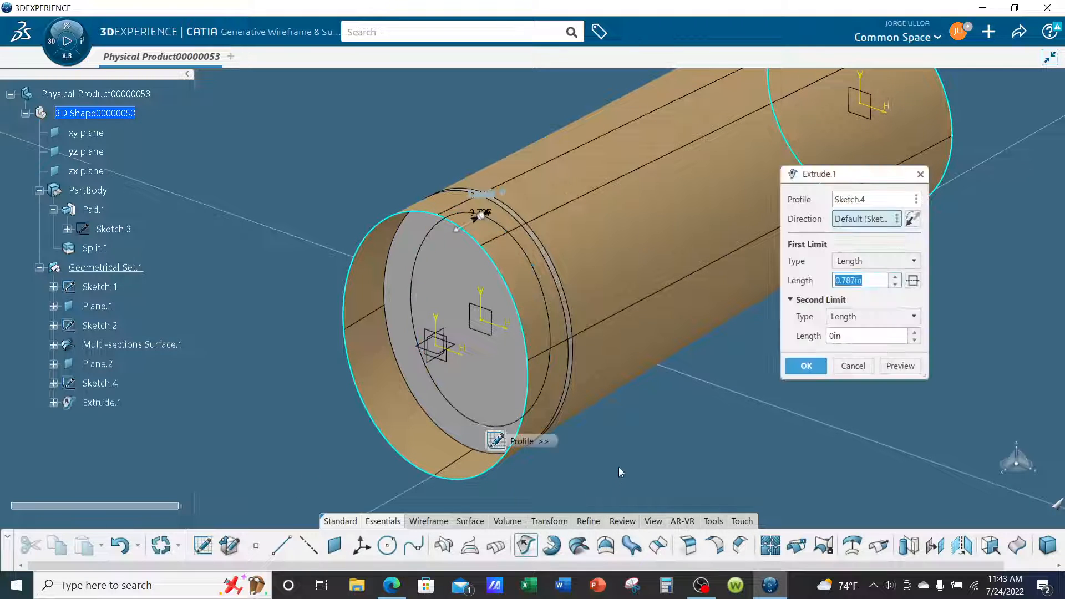
click(913, 280)
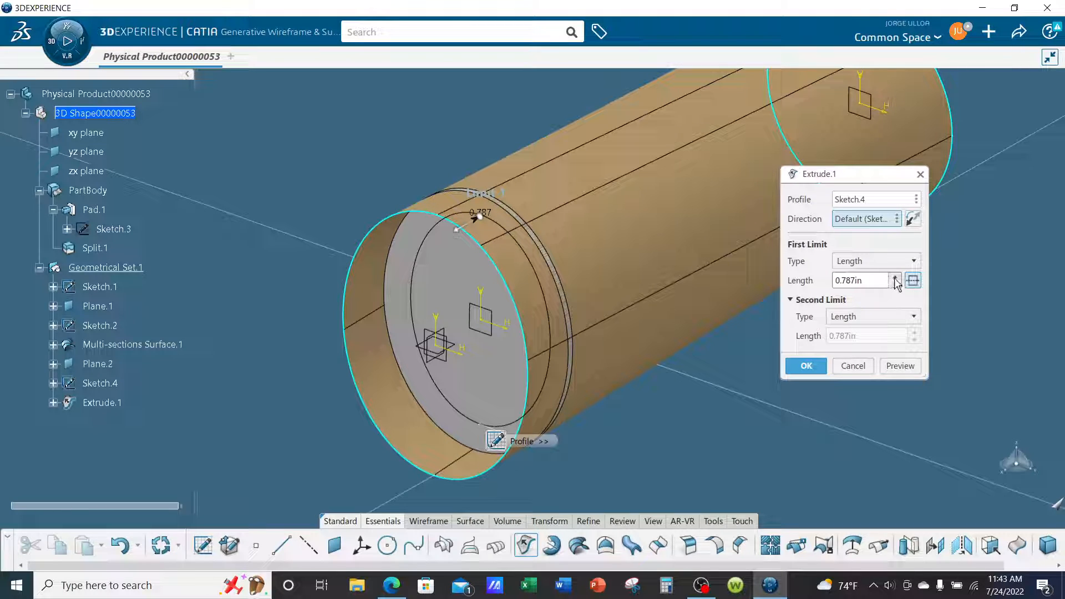
click(895, 277)
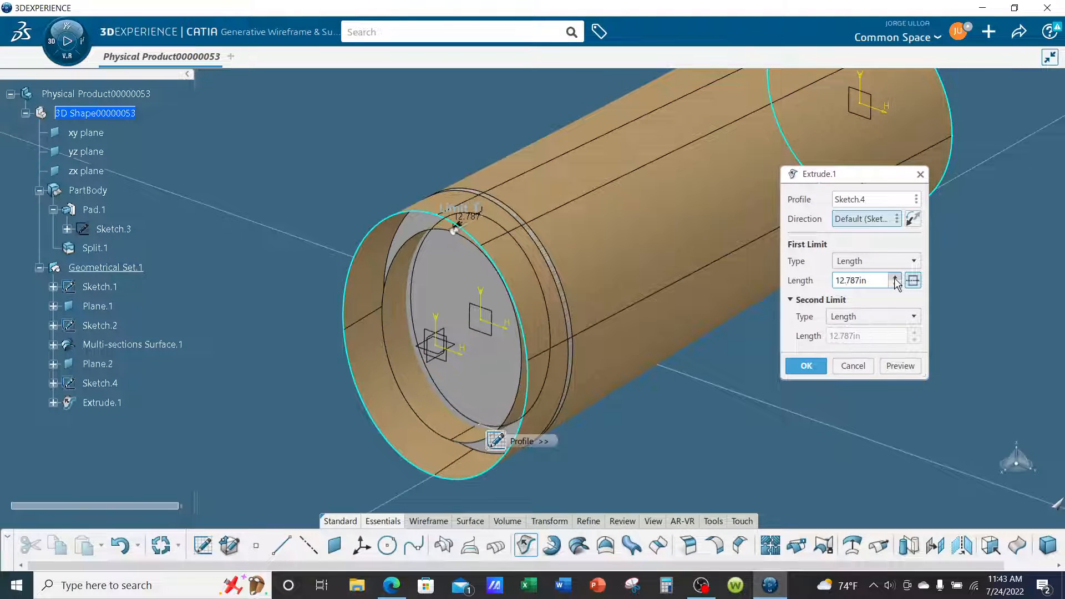
click(895, 278)
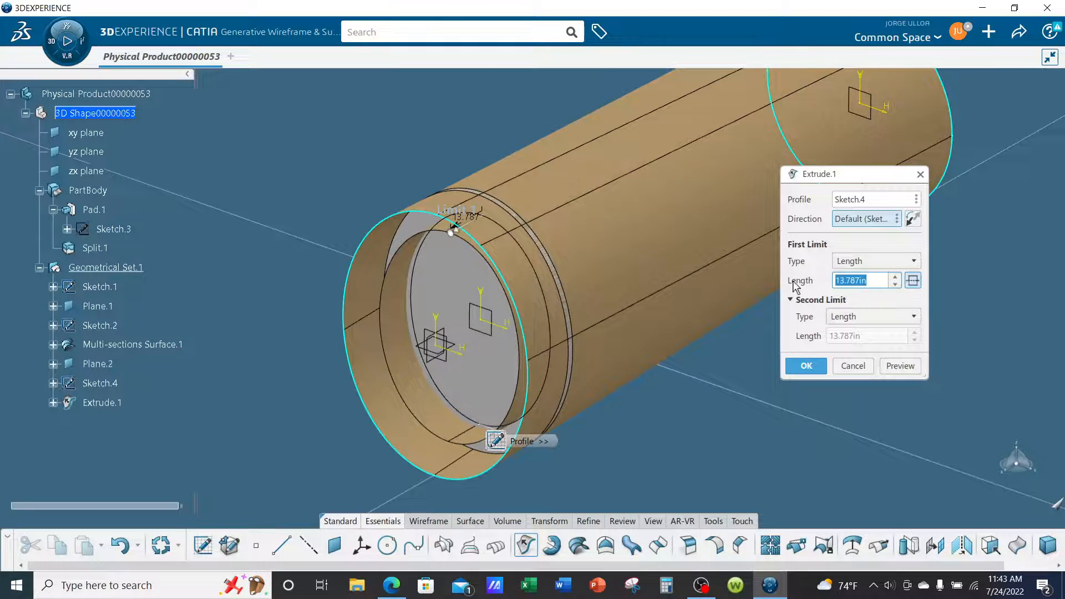
text(10)
click(808, 367)
middle_drag(460, 332, 617, 289)
middle_drag(723, 392, 629, 361)
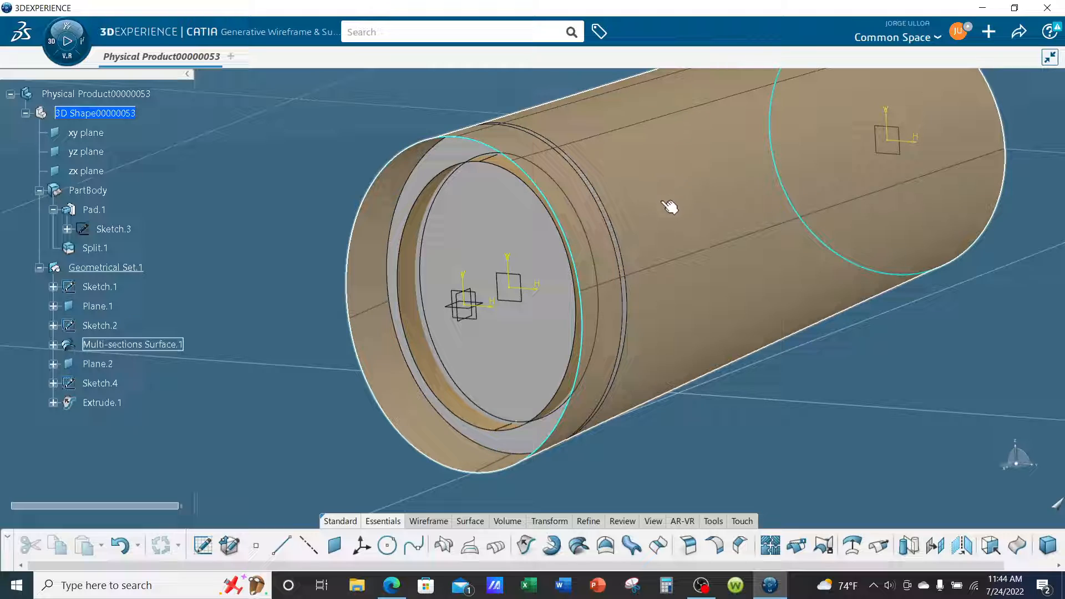
middle_drag(682, 197, 697, 419)
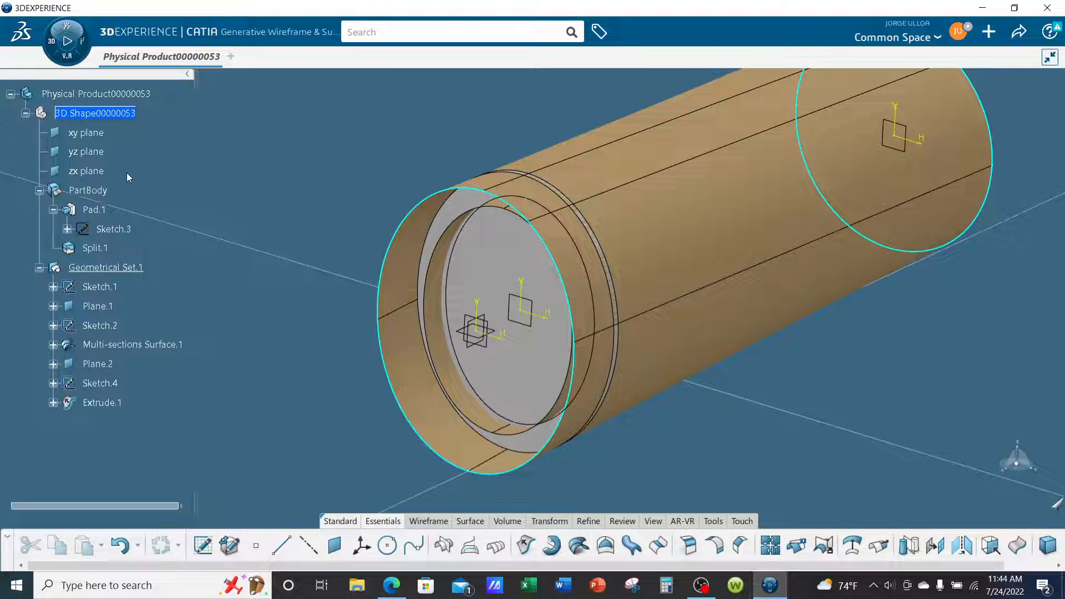
Define PartBody as the in-work object and switch to the Part Design app.
right_click(90, 190)
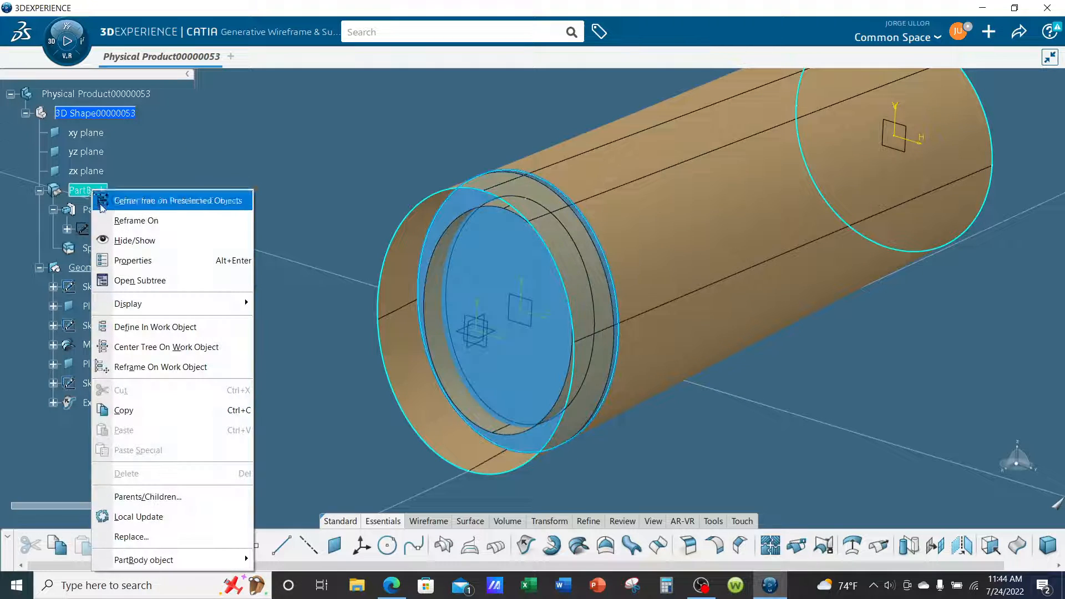
click(136, 327)
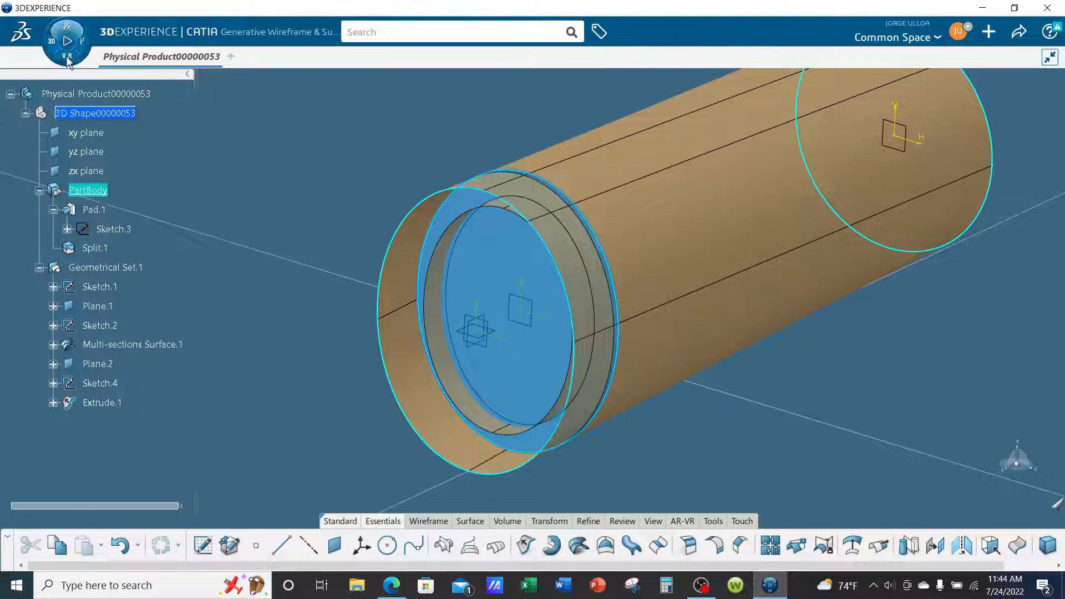
click(67, 57)
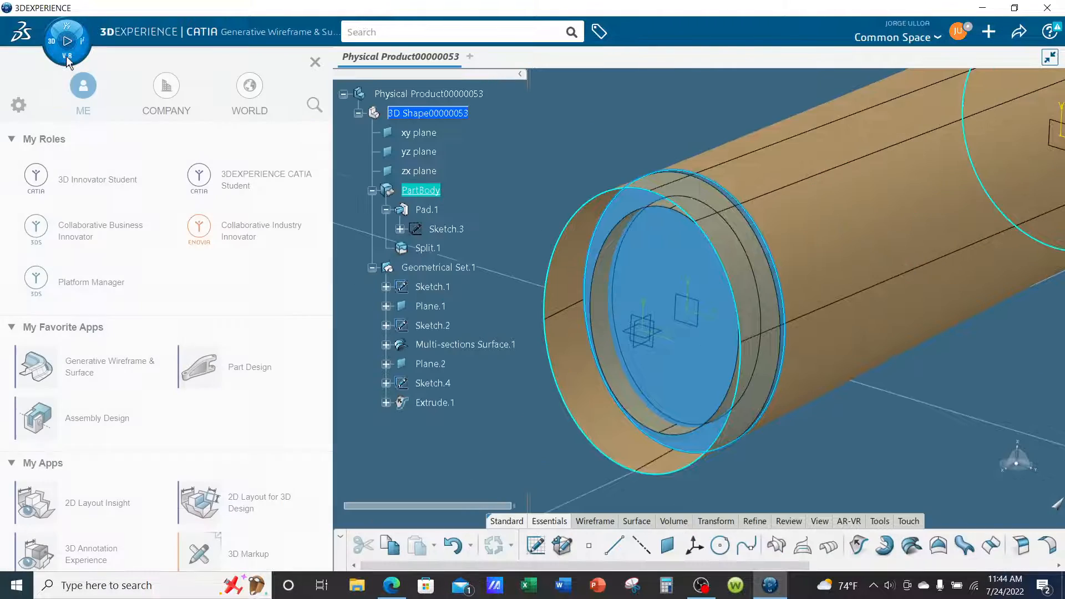
click(251, 369)
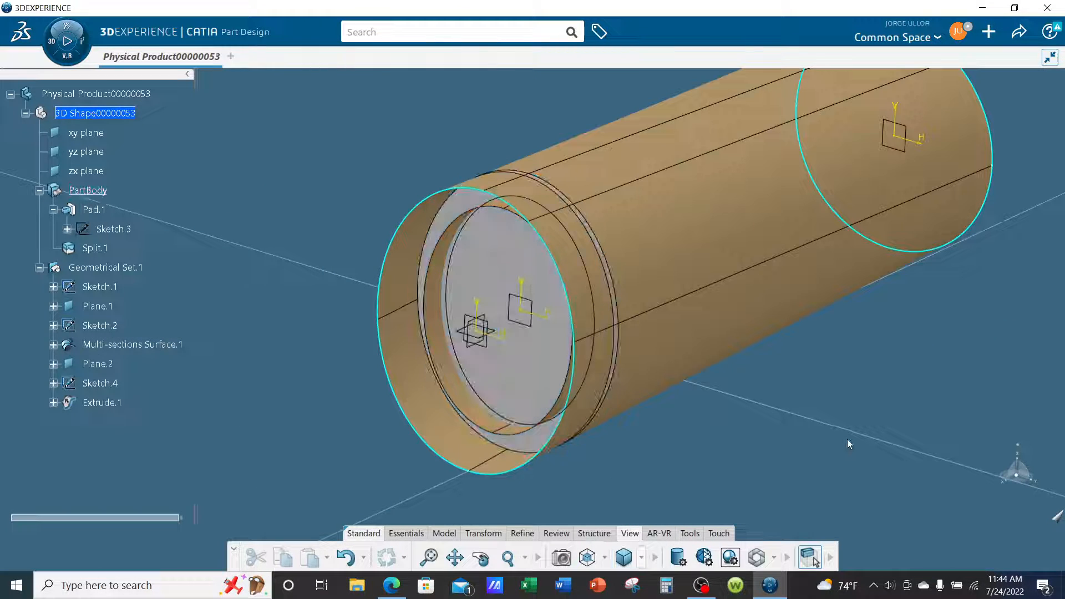
Split the frame solid with Extrude.1 as the splitting element, keeping the outer ring and using no extrapolation.
middle_drag(847, 439, 787, 366)
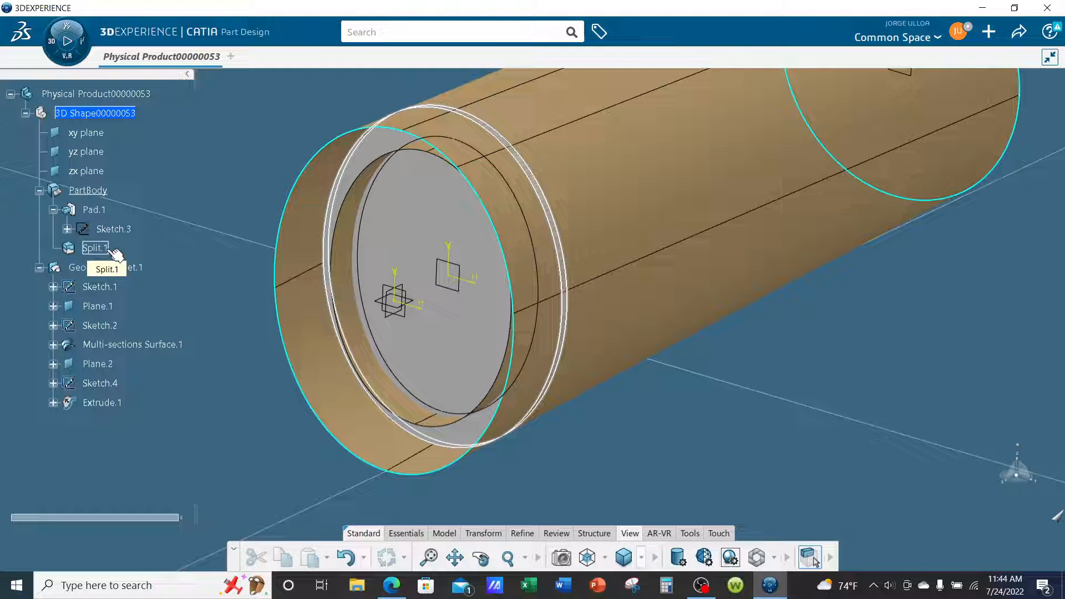
click(416, 534)
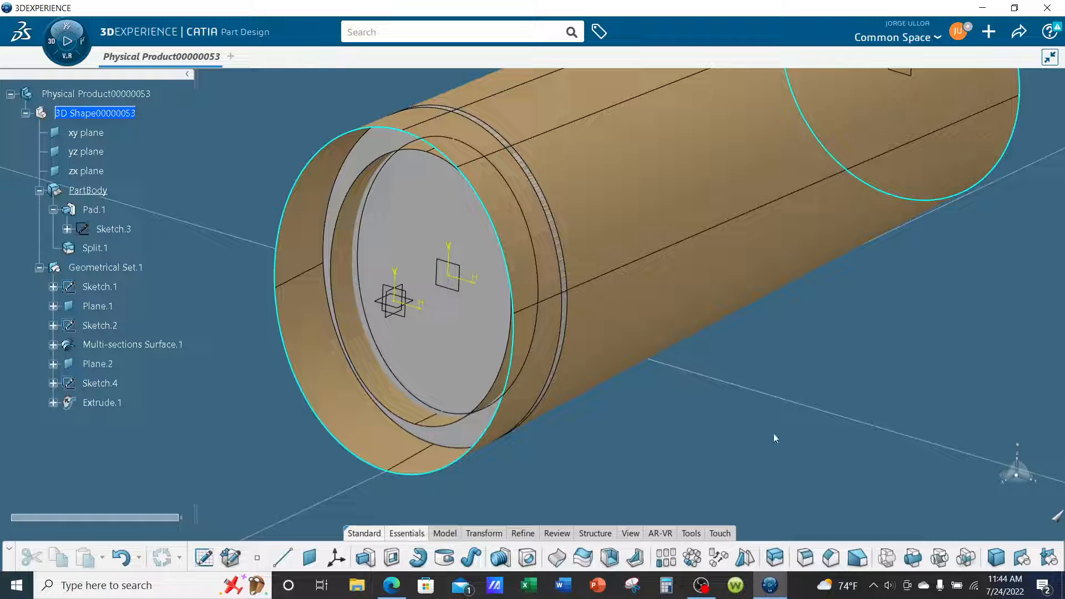
click(778, 561)
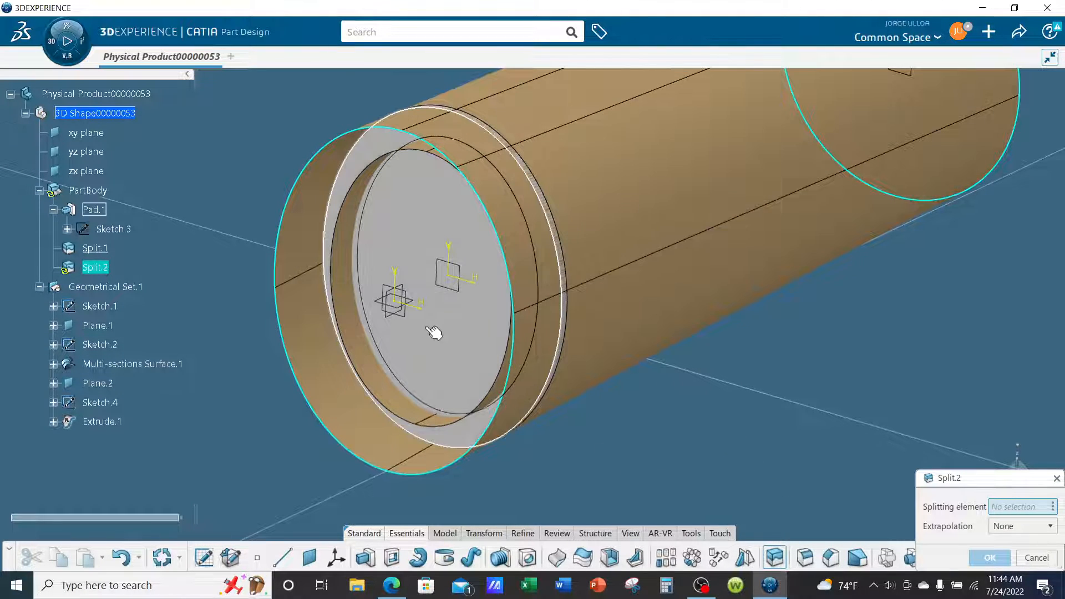
click(363, 352)
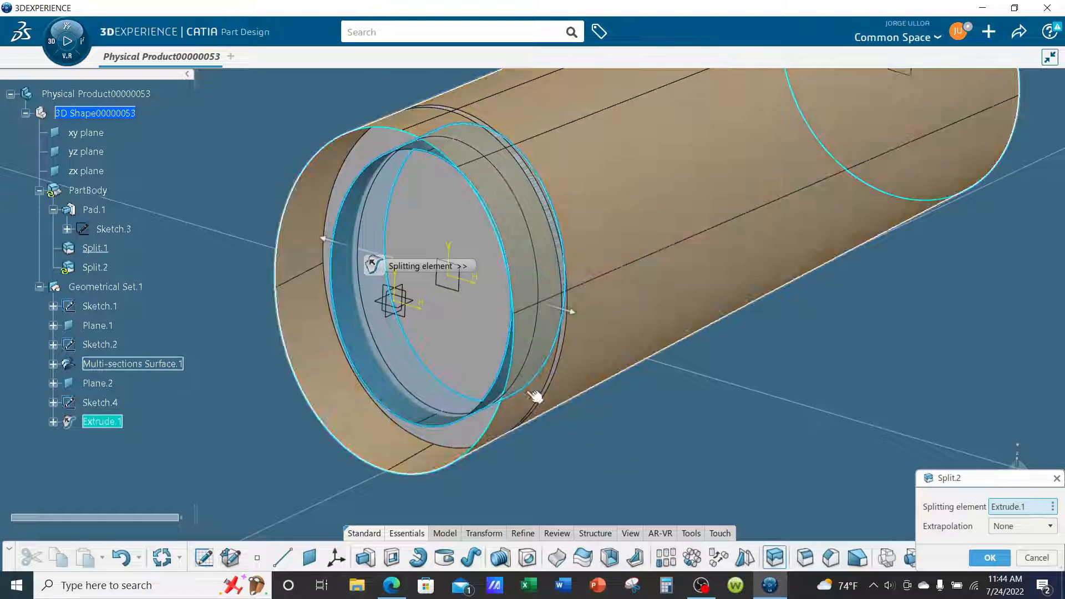
middle_drag(535, 396, 583, 285)
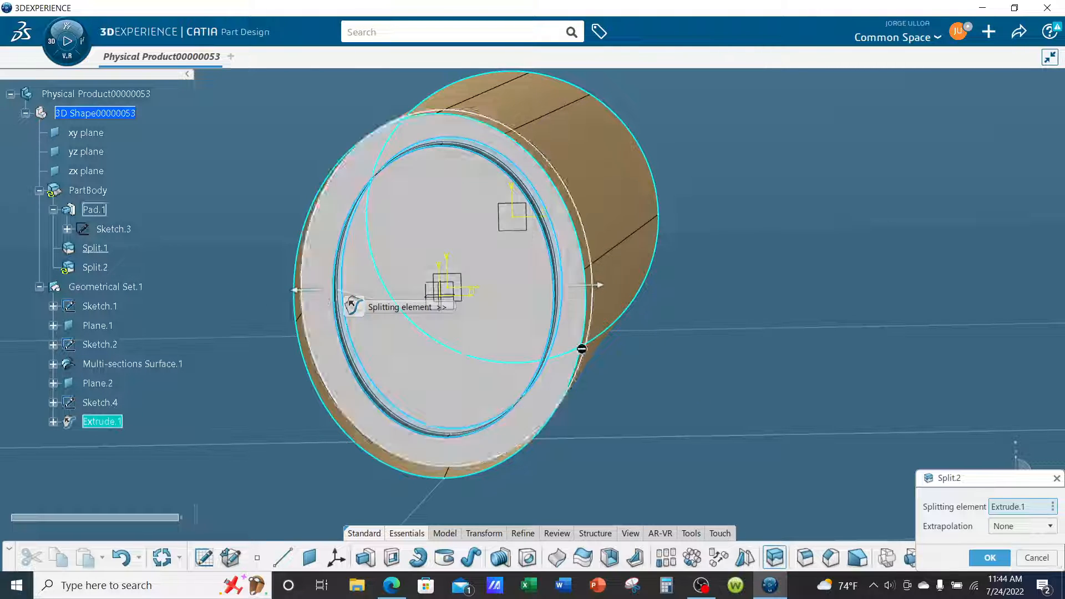
click(991, 558)
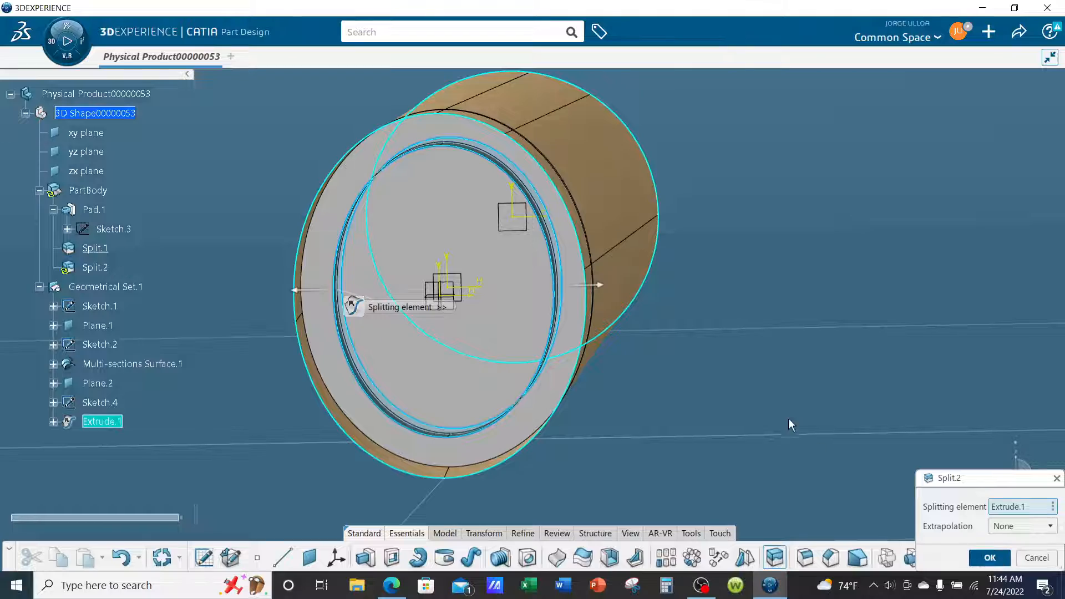
middle_drag(608, 297, 777, 396)
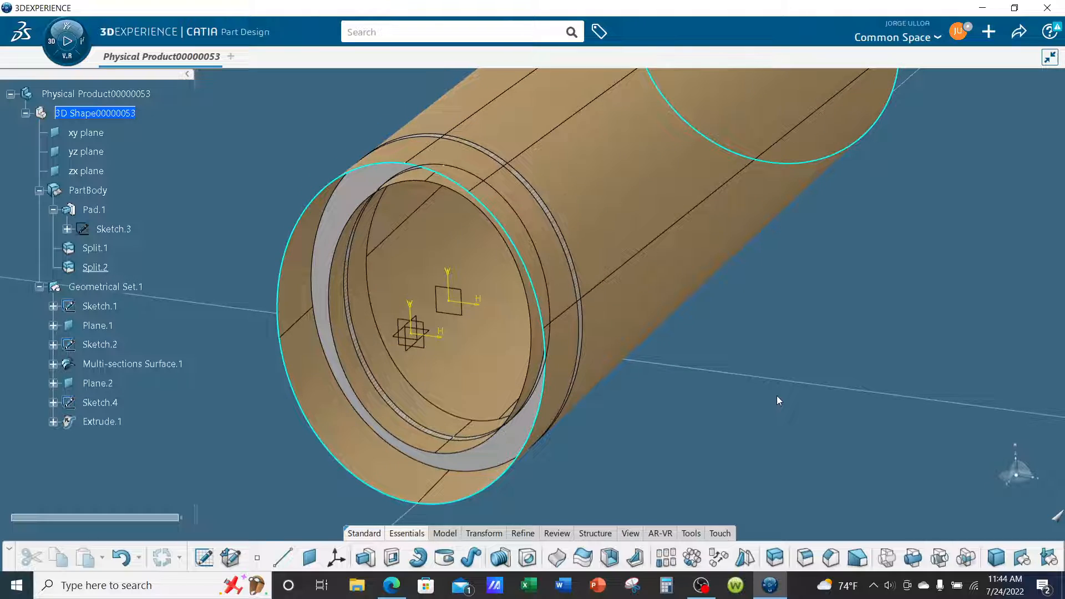
Examine the ring frame from several angles, checking its fit against the fuselage skin and its elliptical inner opening.
middle_drag(588, 345, 438, 294)
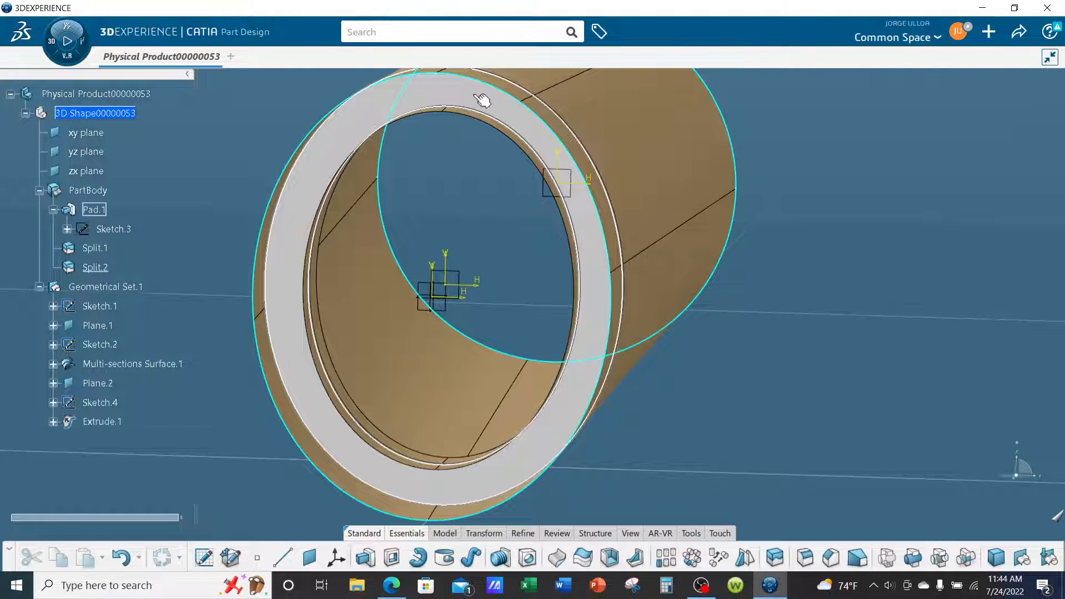
middle_drag(545, 425, 703, 397)
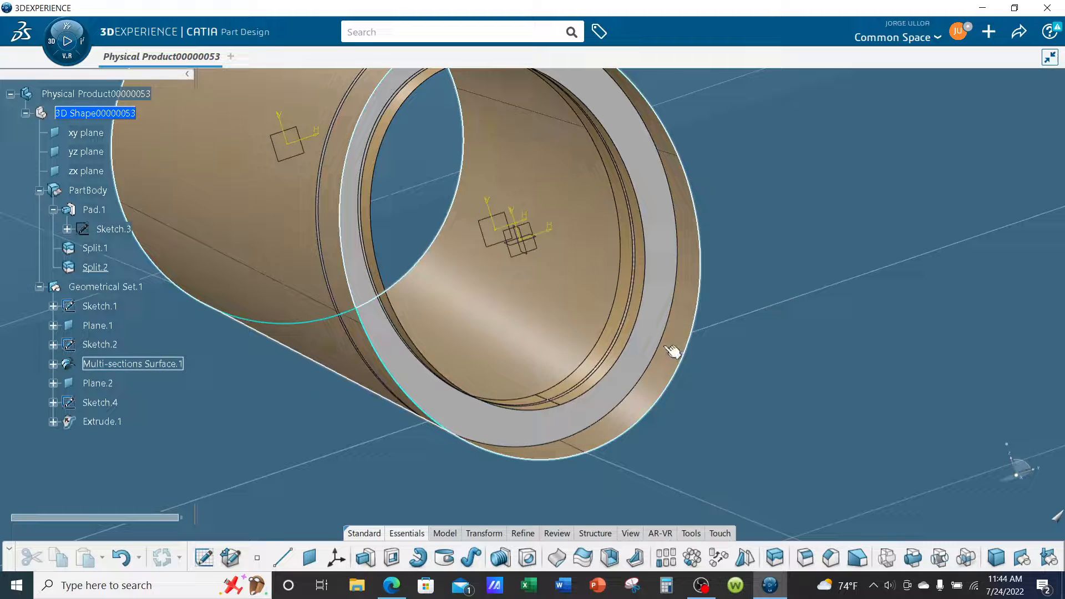
middle_drag(672, 351, 704, 186)
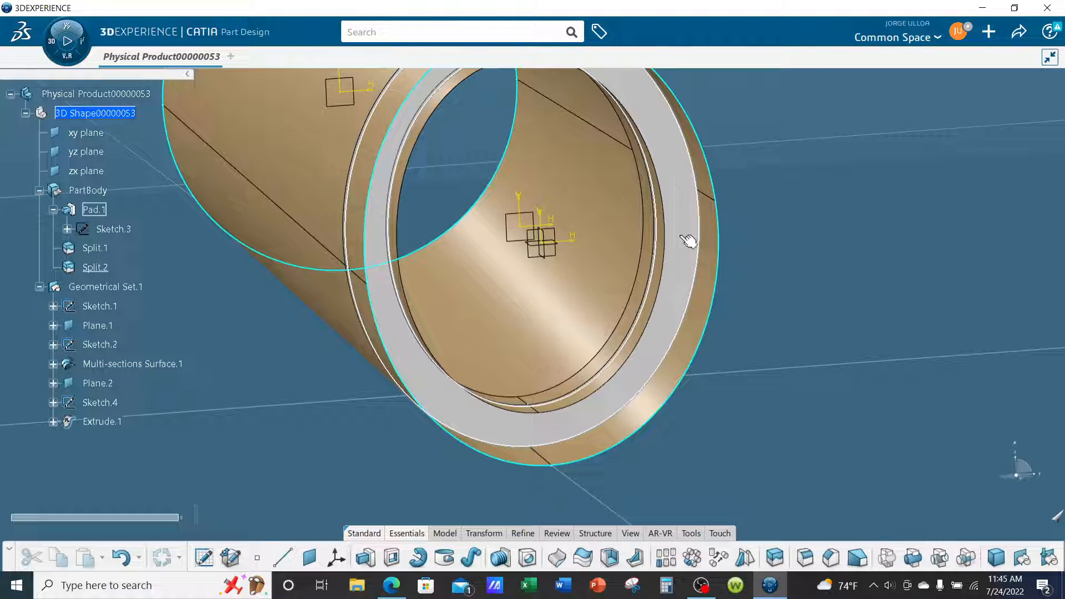
middle_drag(680, 327, 849, 438)
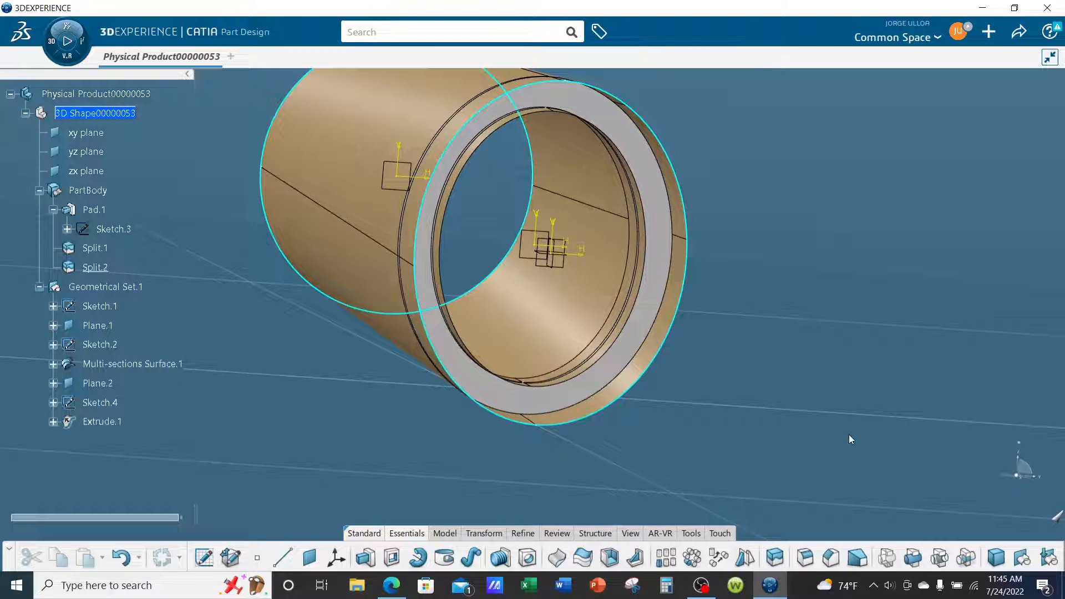
middle_drag(825, 404, 749, 385)
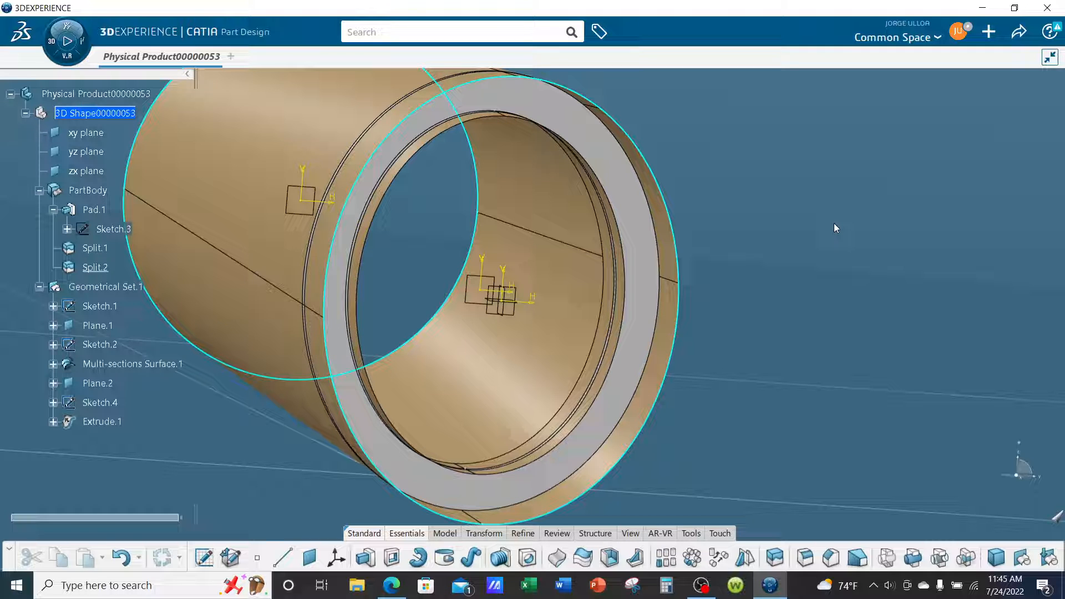
middle_drag(810, 258, 577, 274)
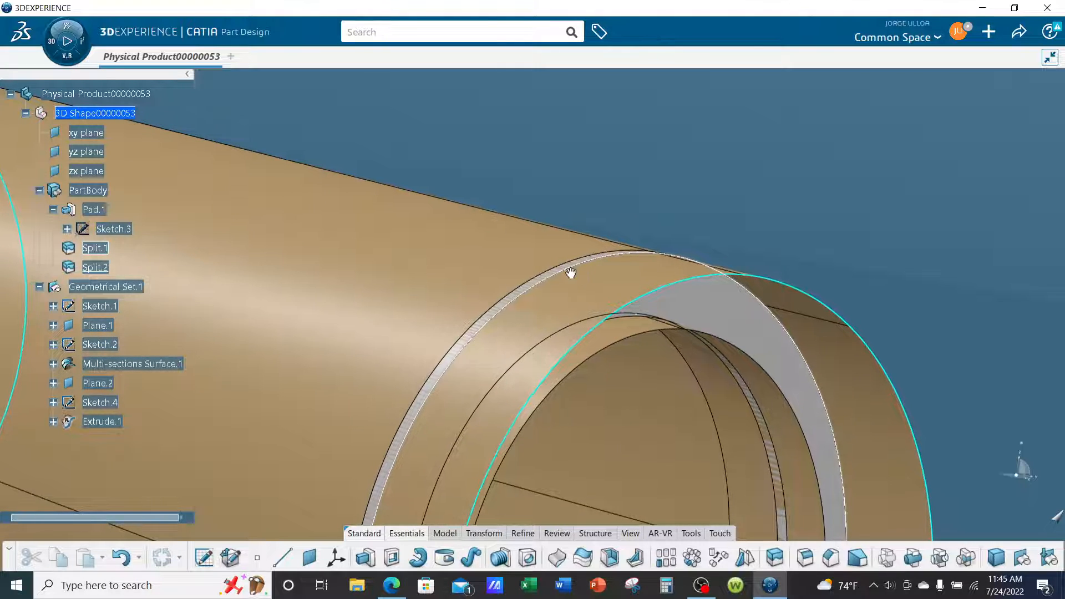
middle_drag(571, 273, 844, 289)
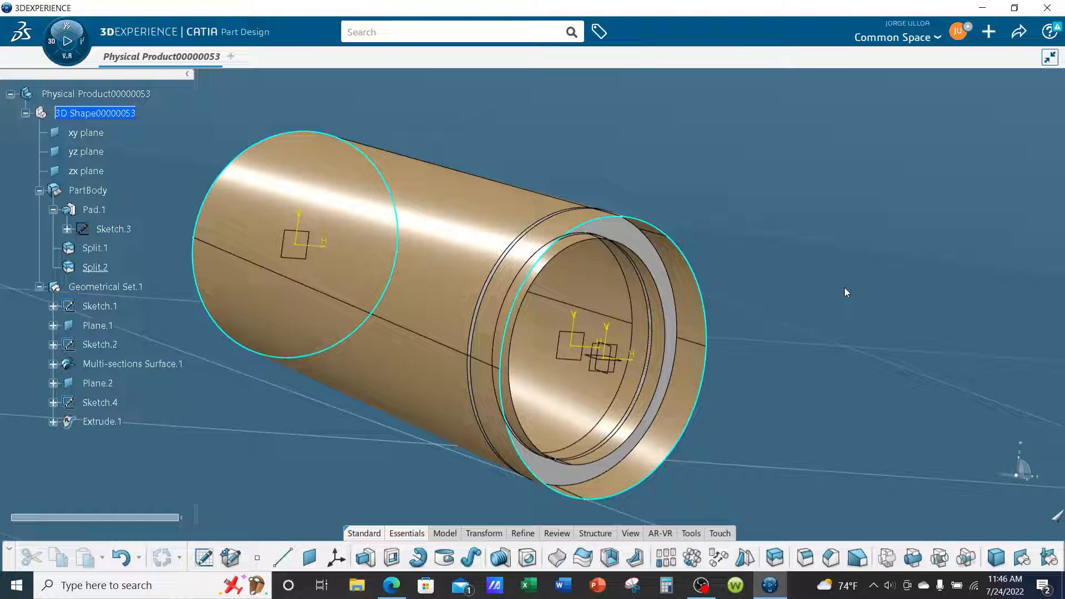
scroll(845, 288, up, 3)
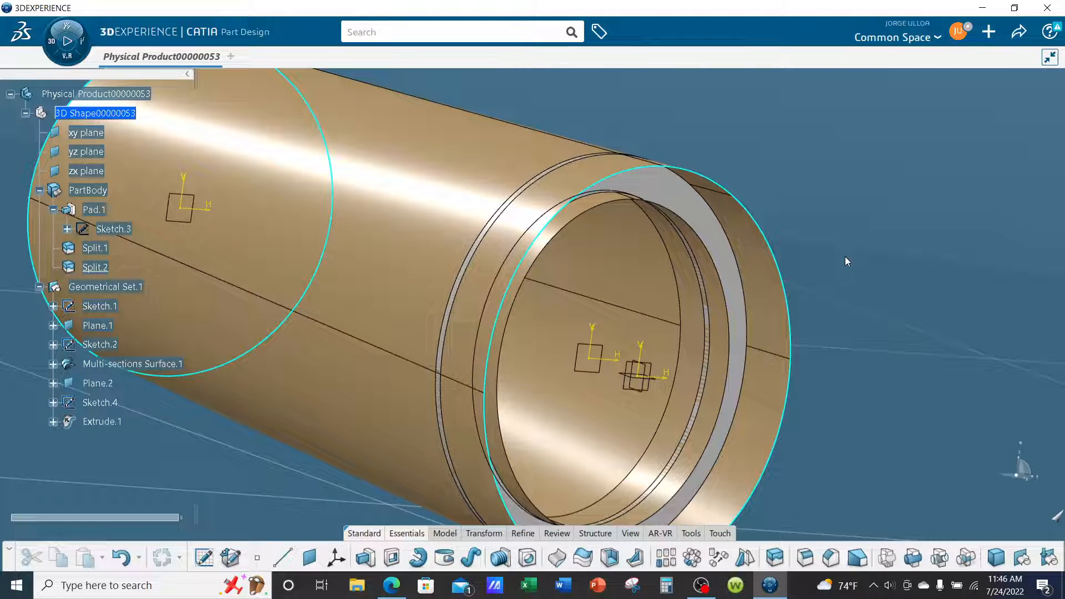
Set the graphic properties of Plane.2 to cyan lines with thickness 3: 0.02756 in.
middle_drag(507, 326, 746, 301)
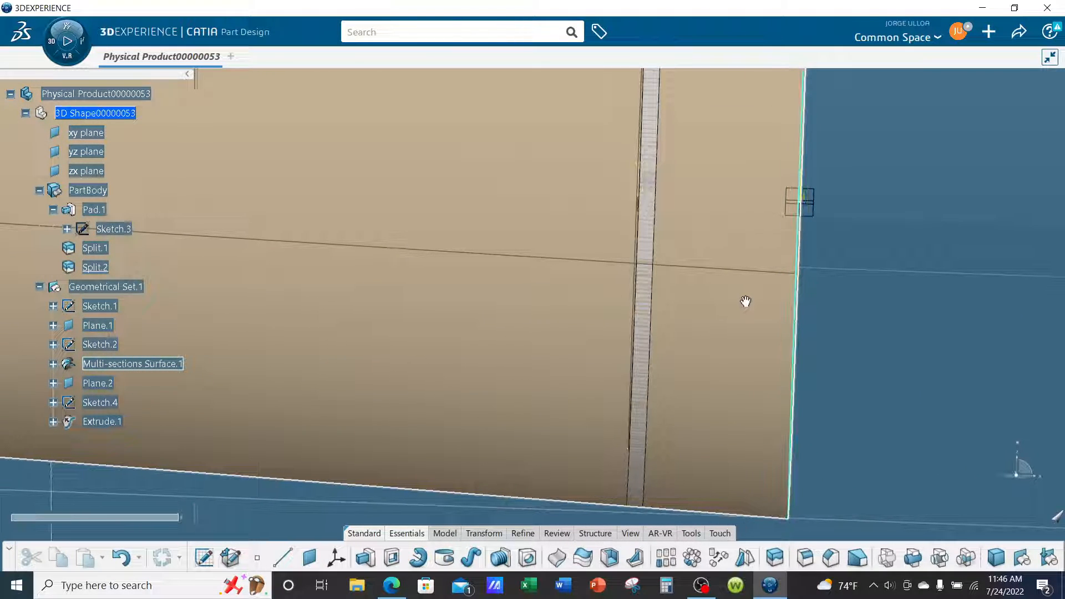
middle_drag(637, 257, 635, 357)
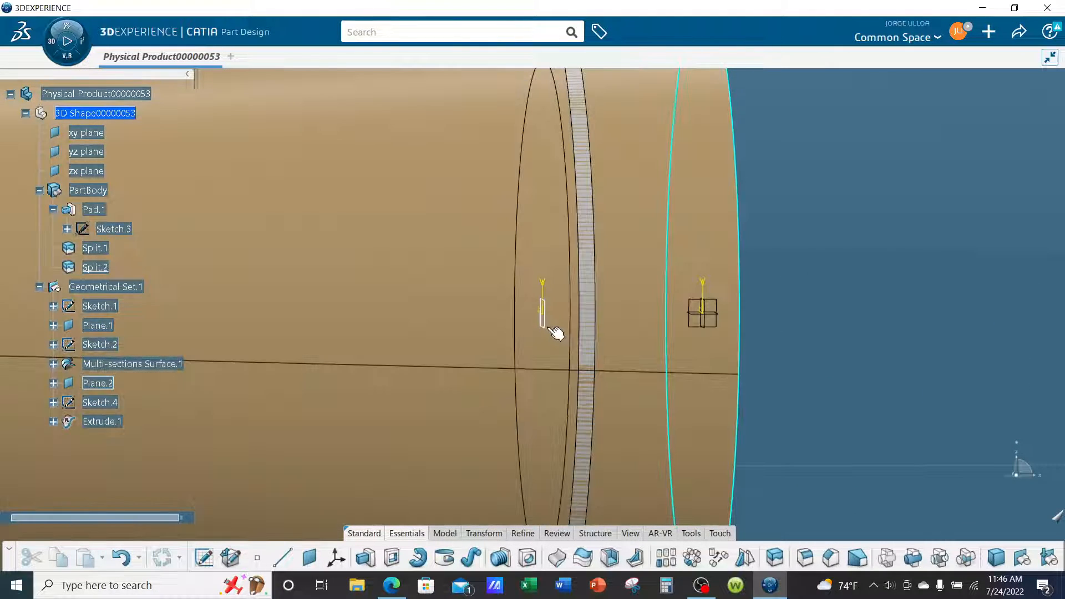
right_click(544, 317)
click(588, 286)
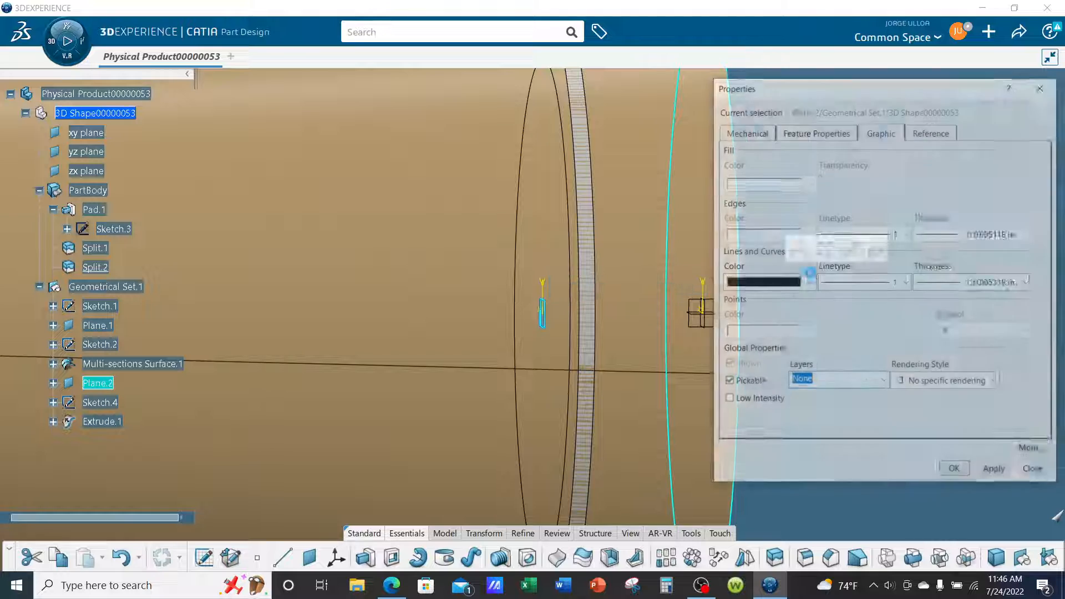
click(809, 283)
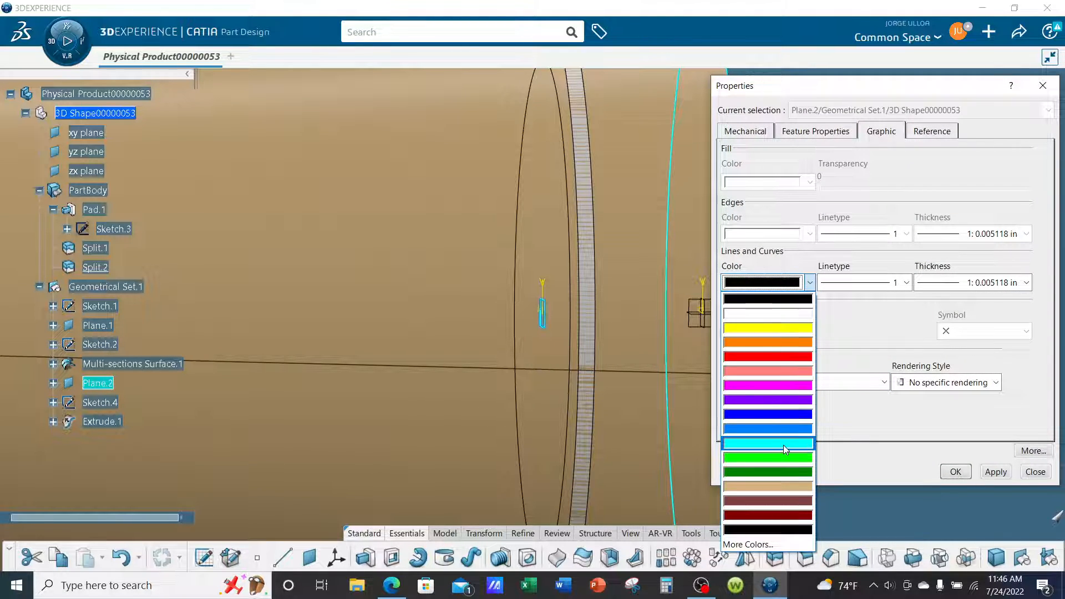
click(785, 445)
click(960, 286)
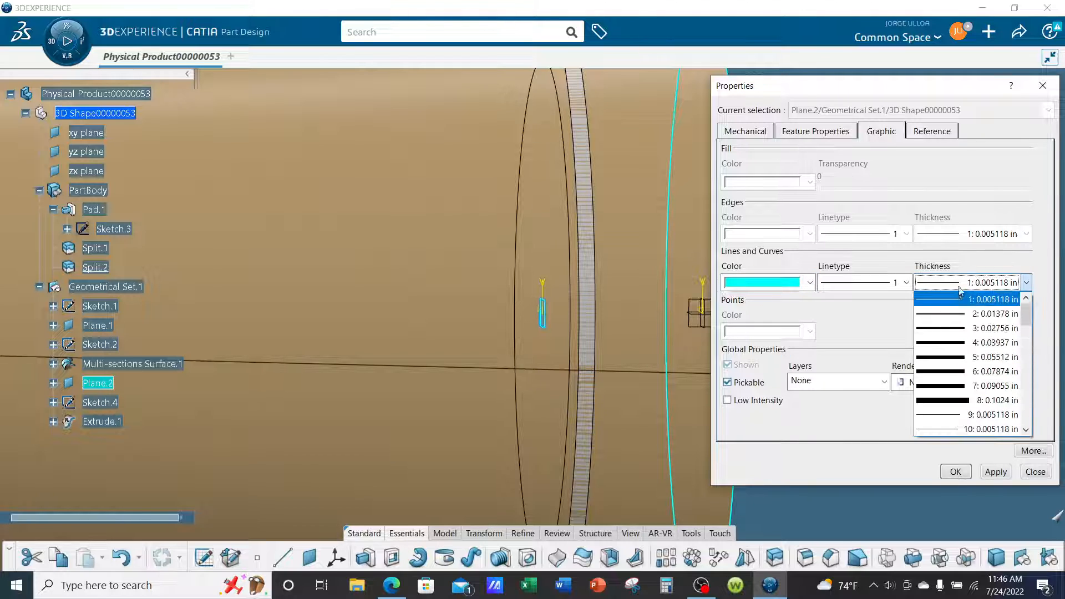
click(971, 328)
click(952, 472)
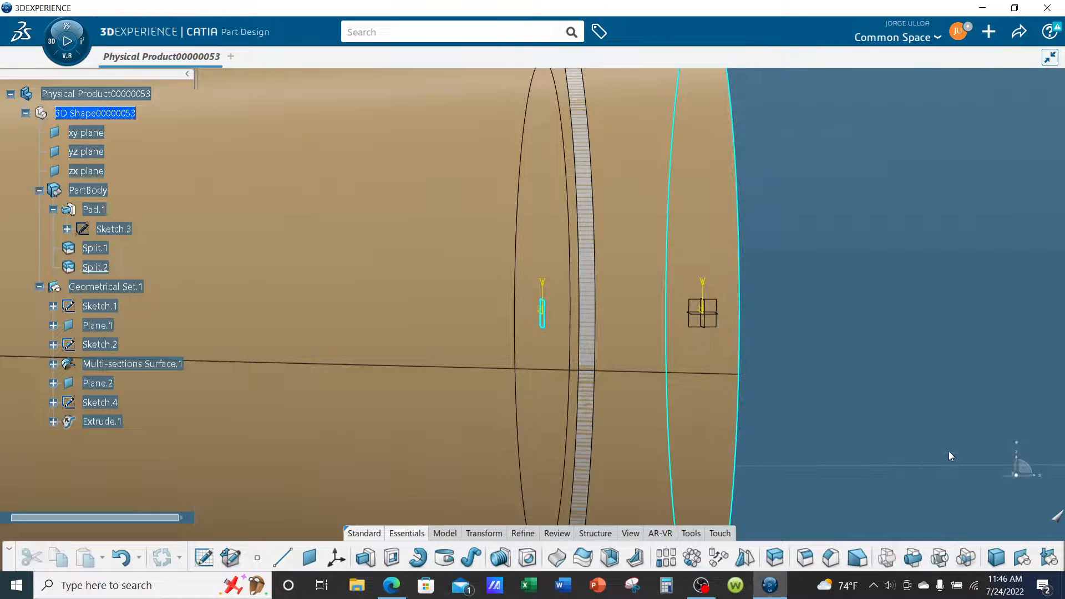
Create a plane offset from Plane.2 by a fraction of an inch.
middle_drag(508, 269, 497, 278)
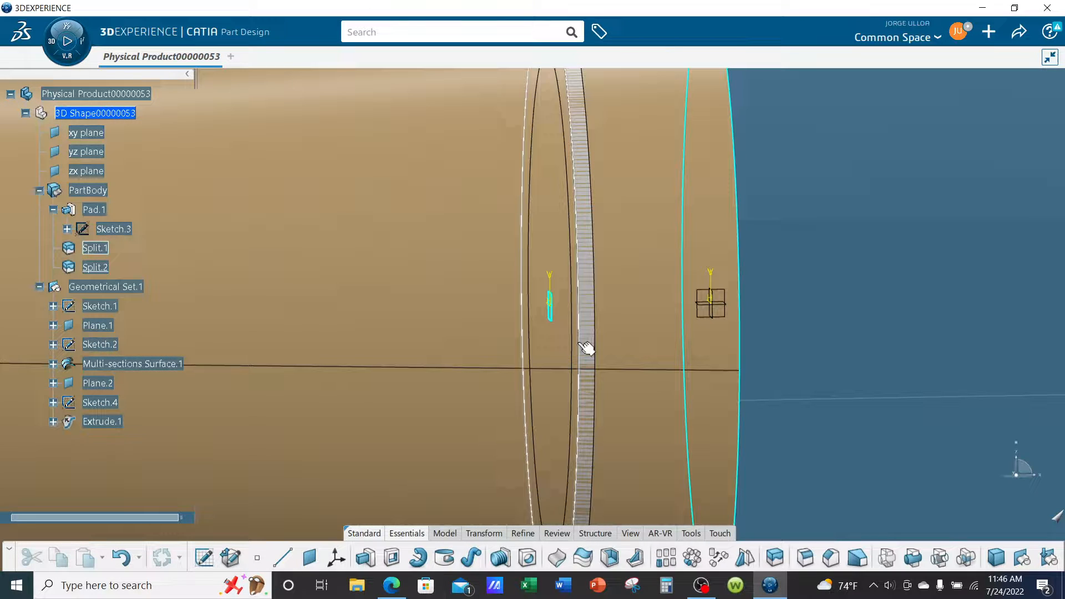
middle_drag(587, 348, 952, 411)
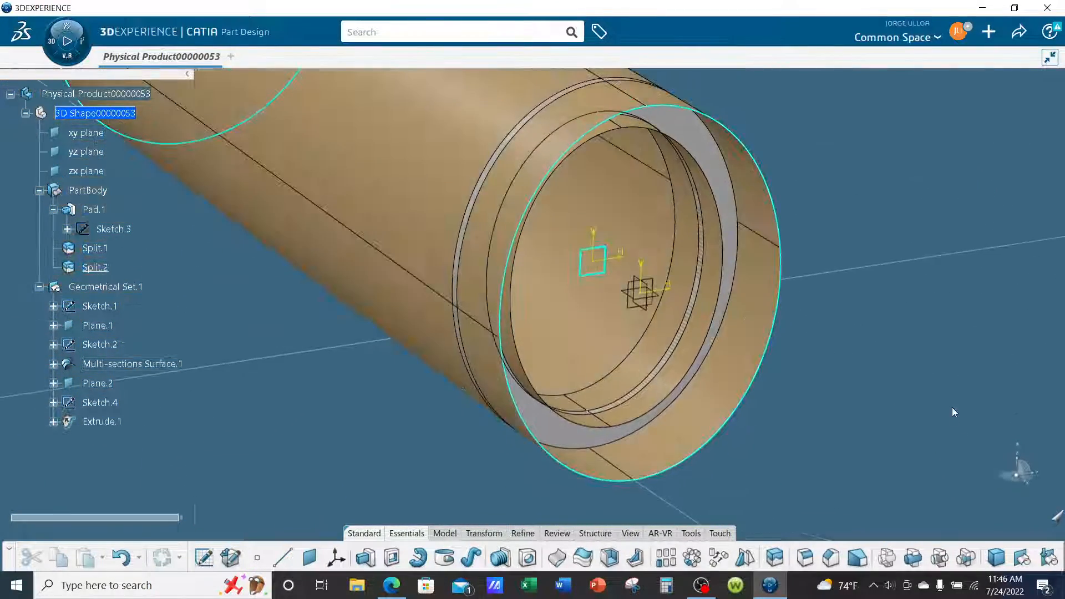
middle_drag(766, 371, 696, 339)
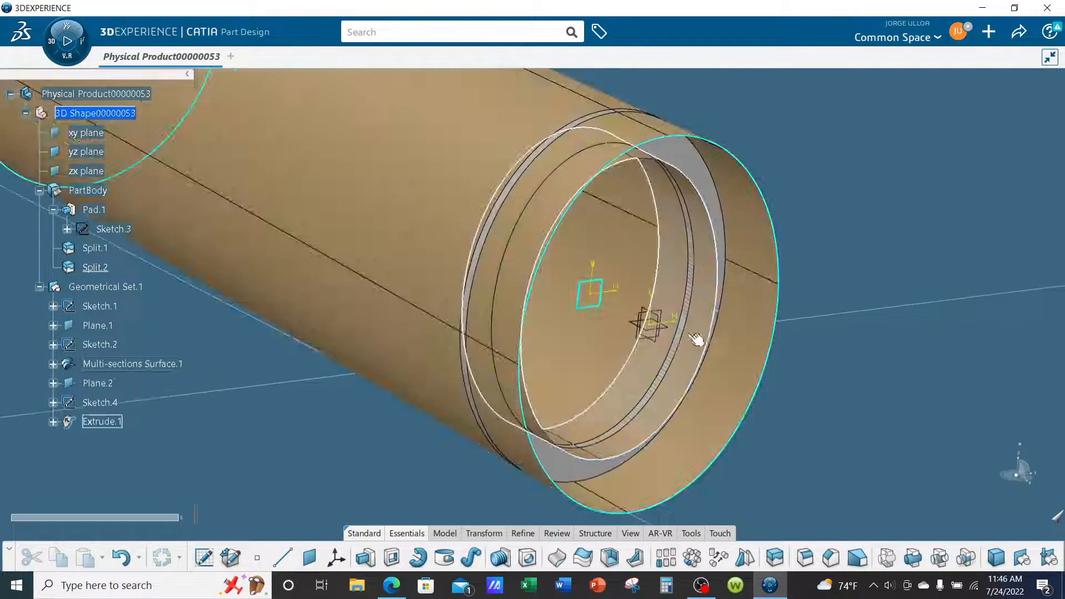
middle_drag(696, 430, 765, 419)
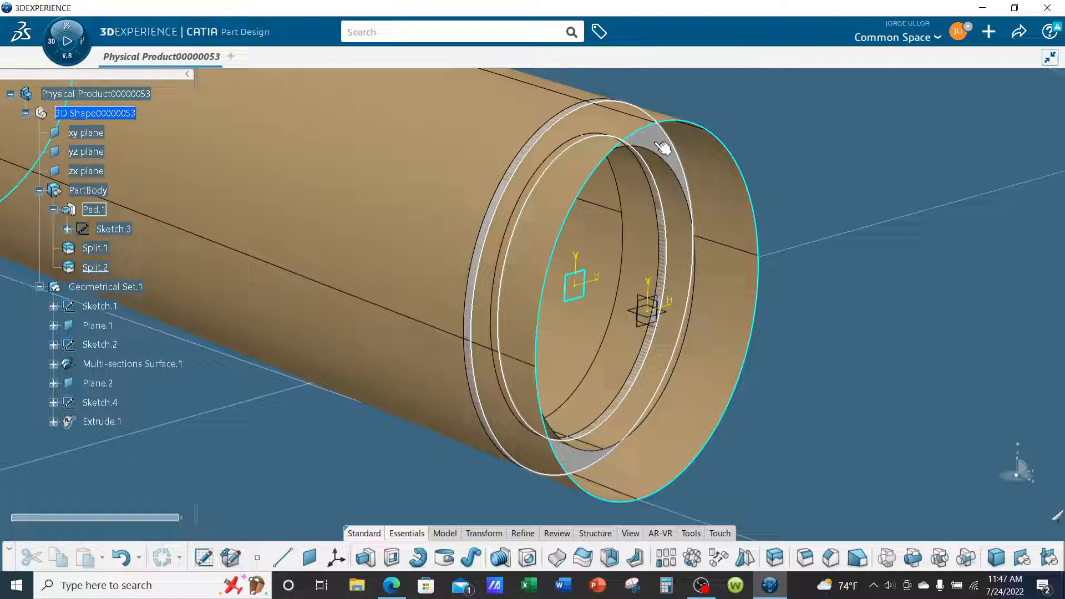
click(309, 558)
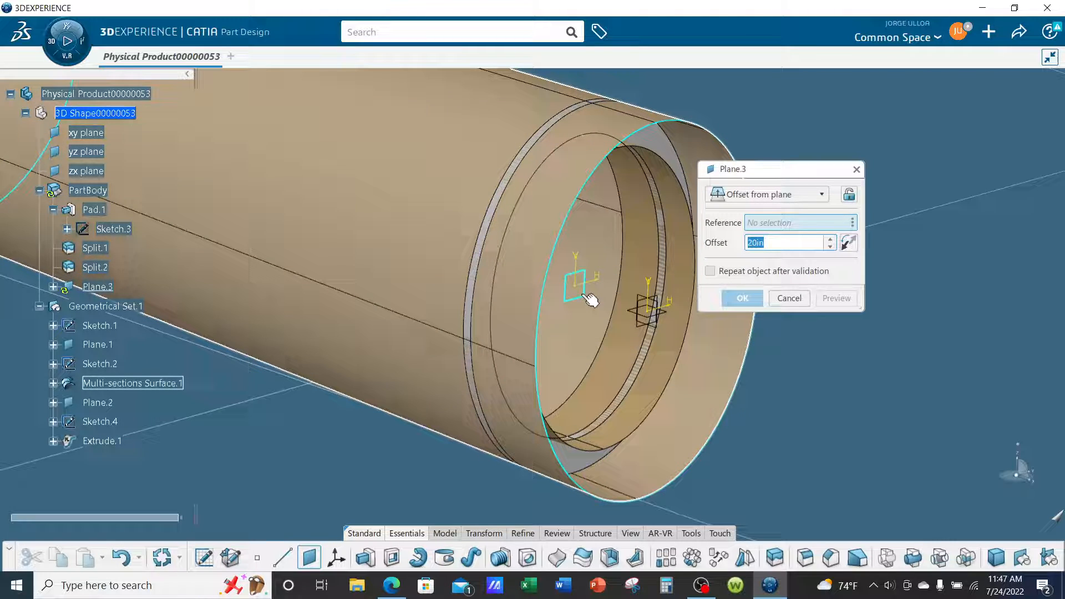
click(582, 291)
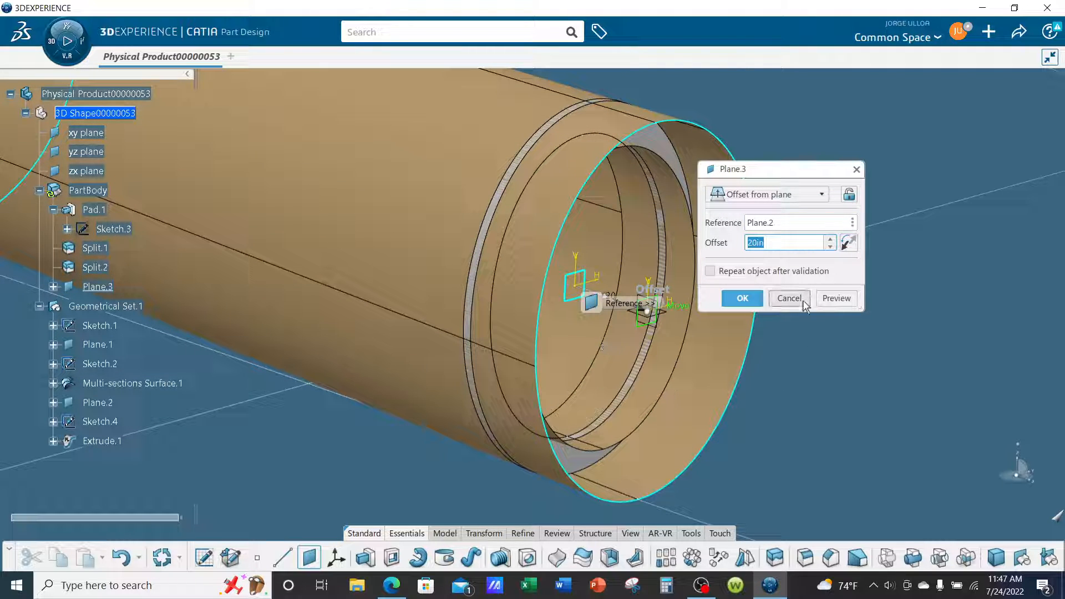
text(.5)
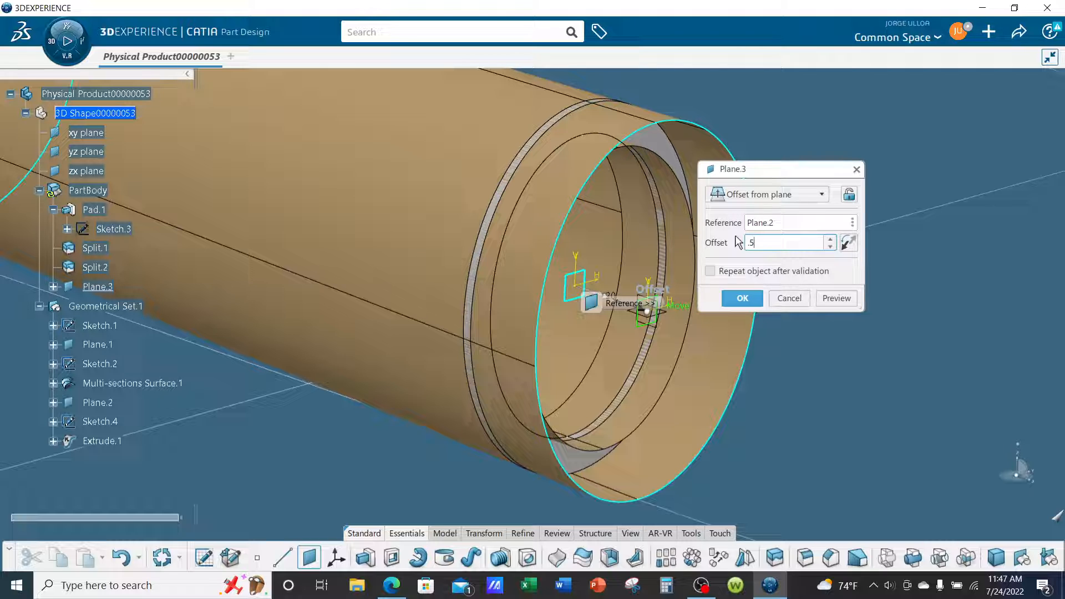
key(Return)
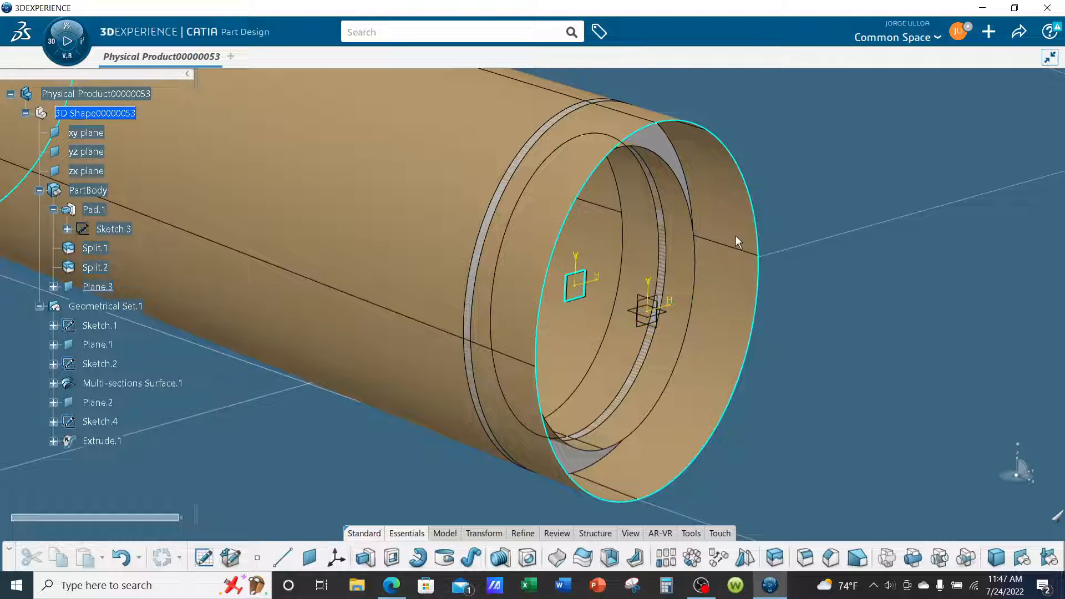
Set the graphic properties of Plane.3 to yellow lines with a heavier line thickness.
middle_drag(861, 297, 874, 238)
middle_drag(504, 321, 623, 324)
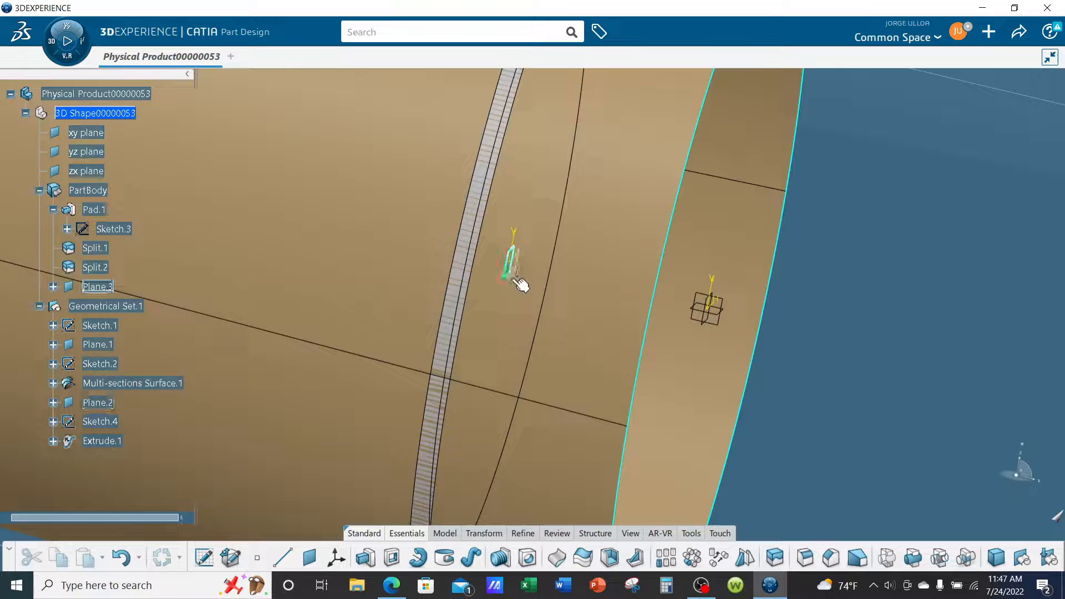
right_click(511, 267)
click(554, 287)
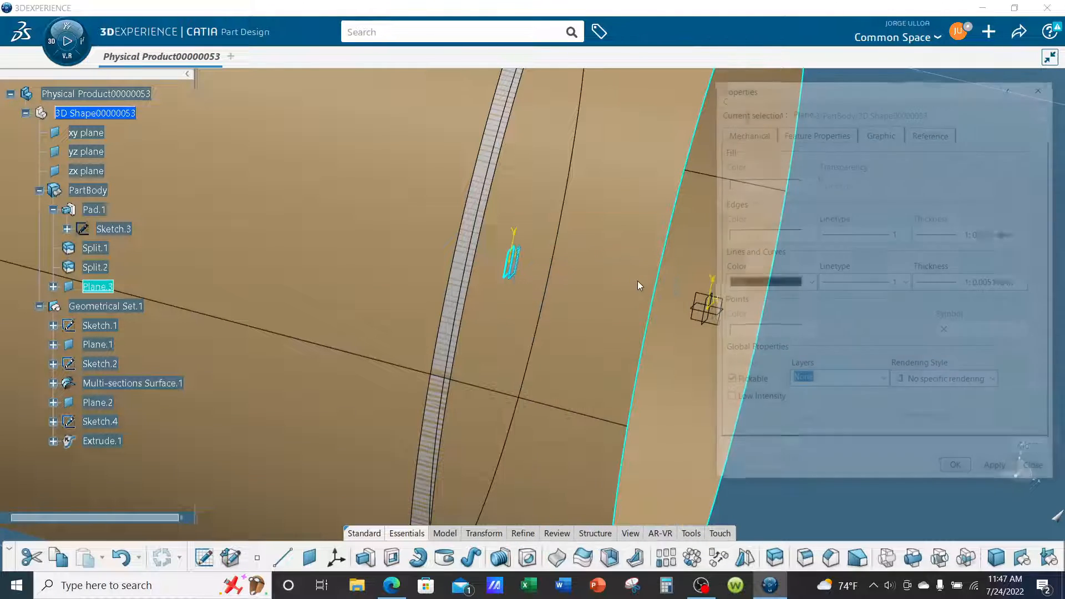
click(794, 281)
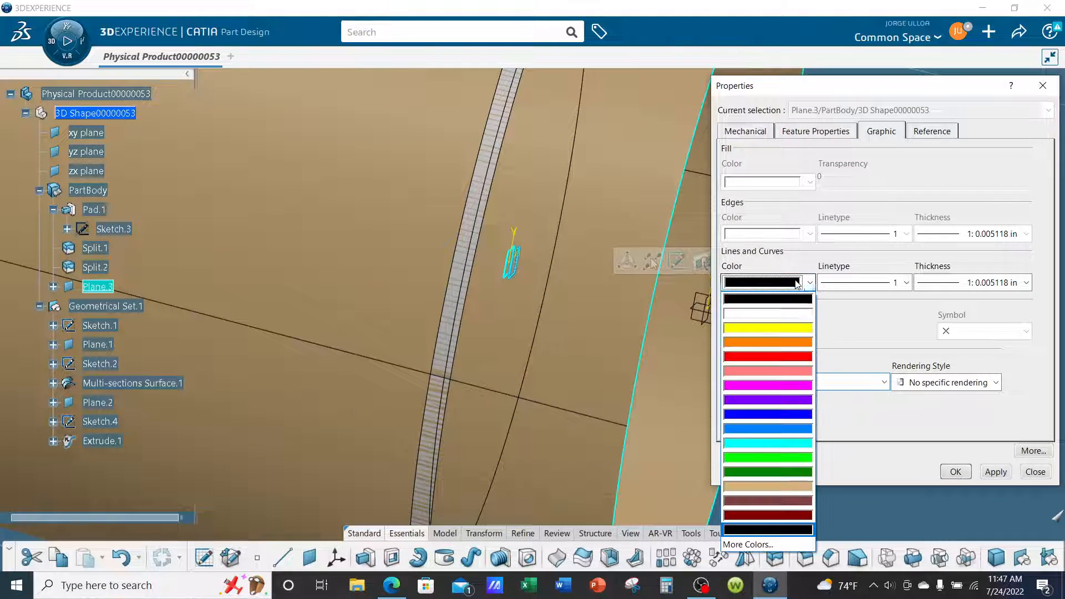
click(771, 327)
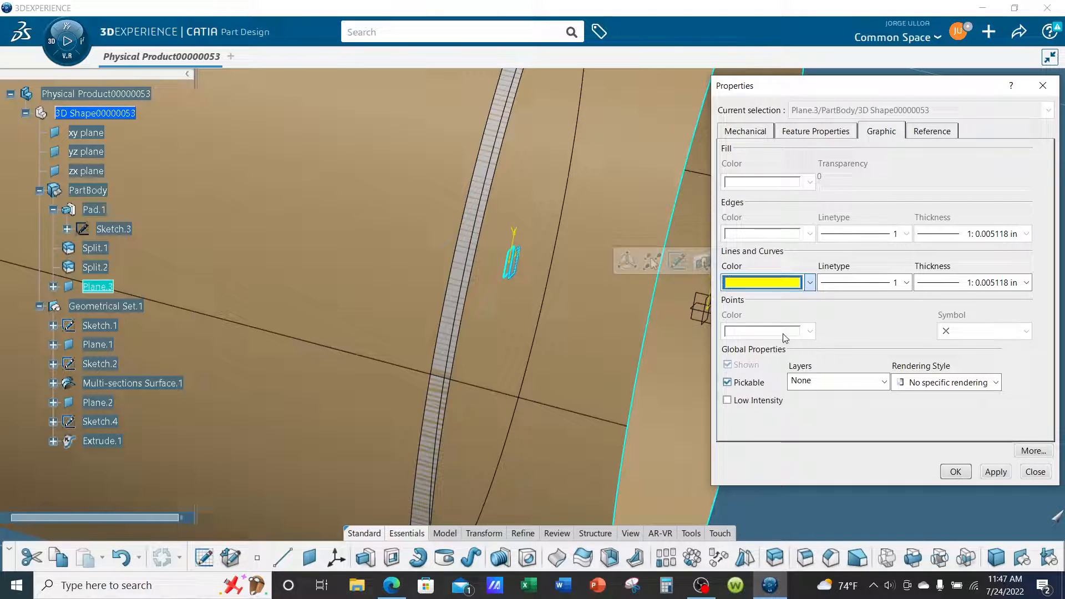
click(972, 282)
click(962, 314)
click(955, 472)
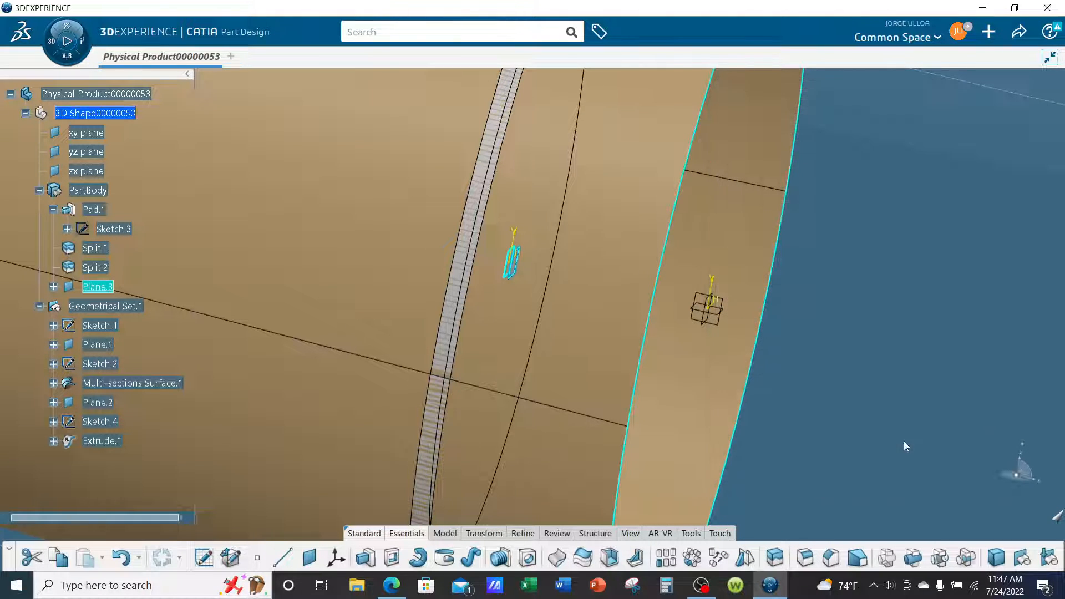
click(900, 392)
Open a new sketch on the yellow Plane.3 beside the ring frame.
middle_drag(626, 328, 651, 331)
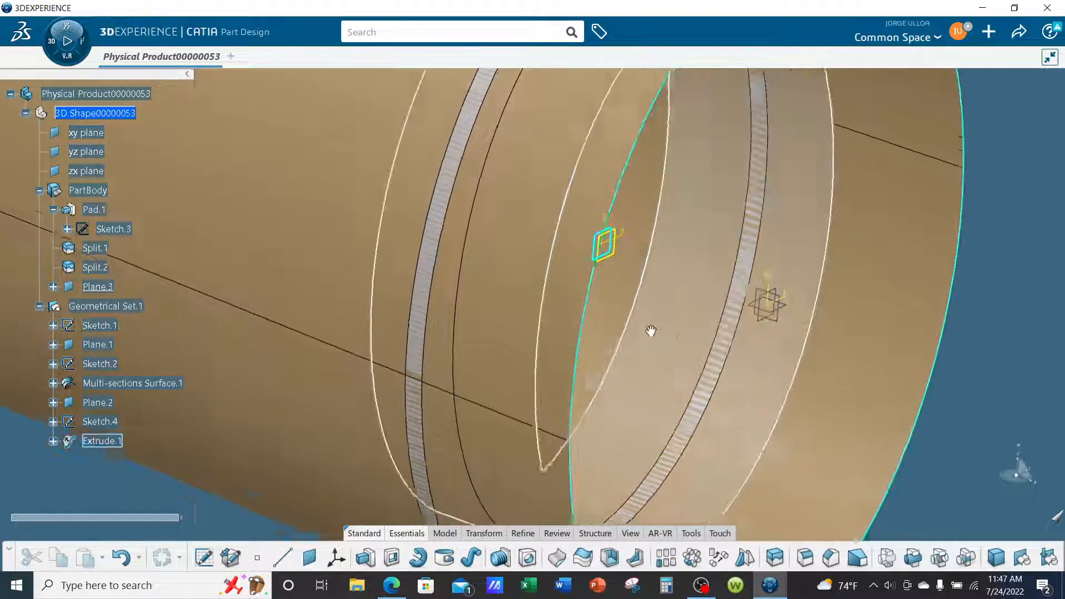
scroll(651, 330, down, 5)
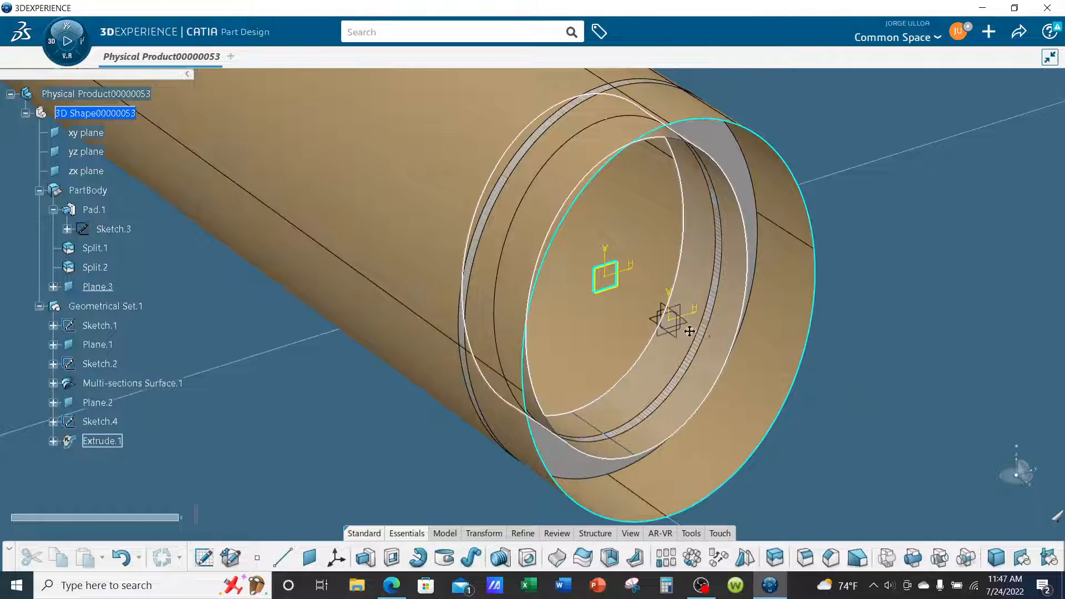
scroll(689, 331, up, 6)
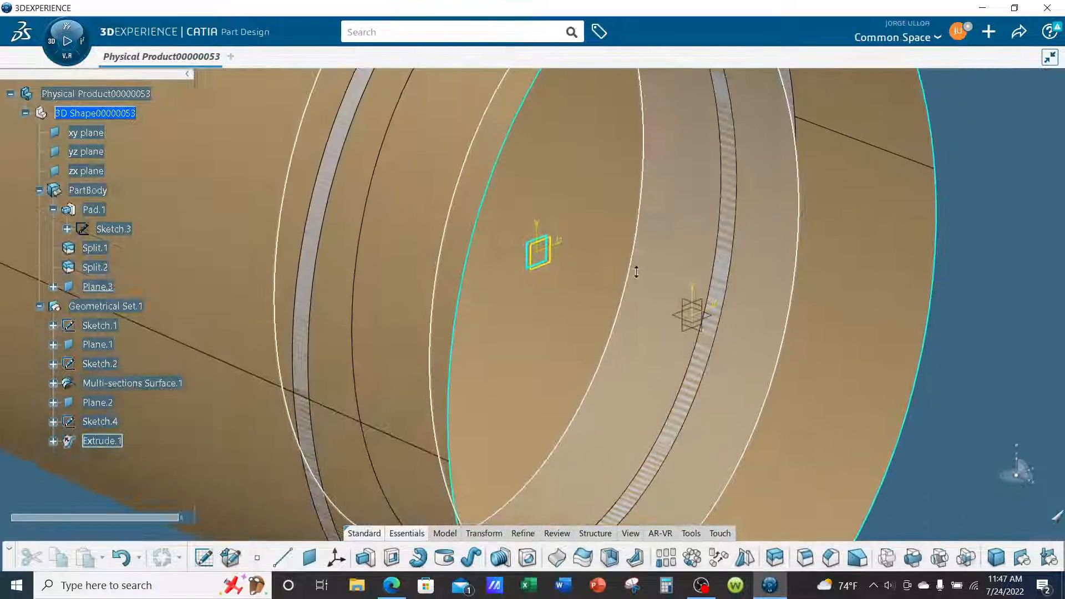
scroll(636, 272, up, 3)
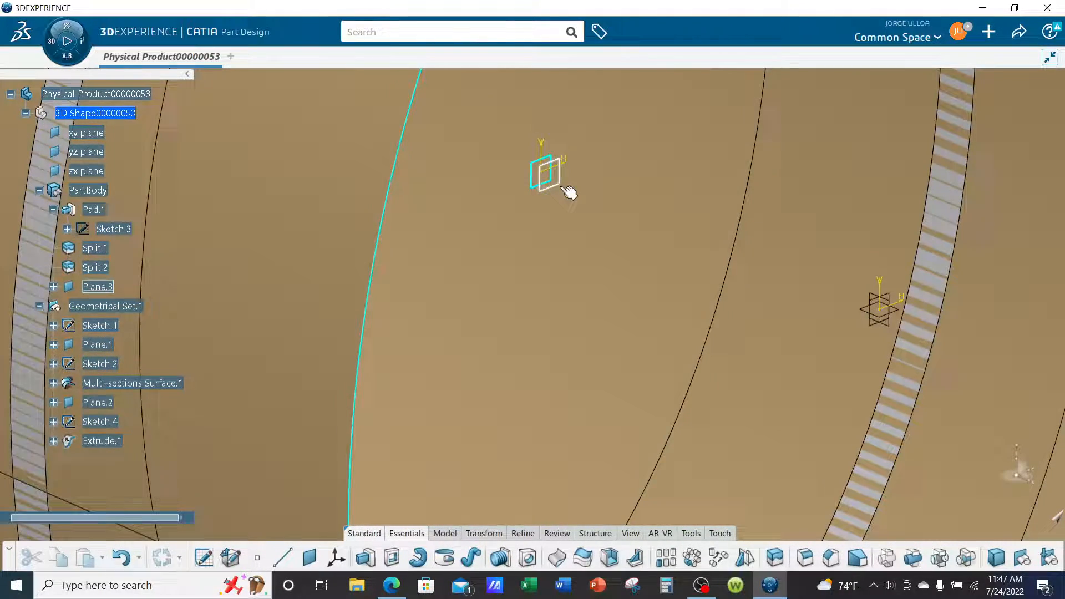
click(565, 188)
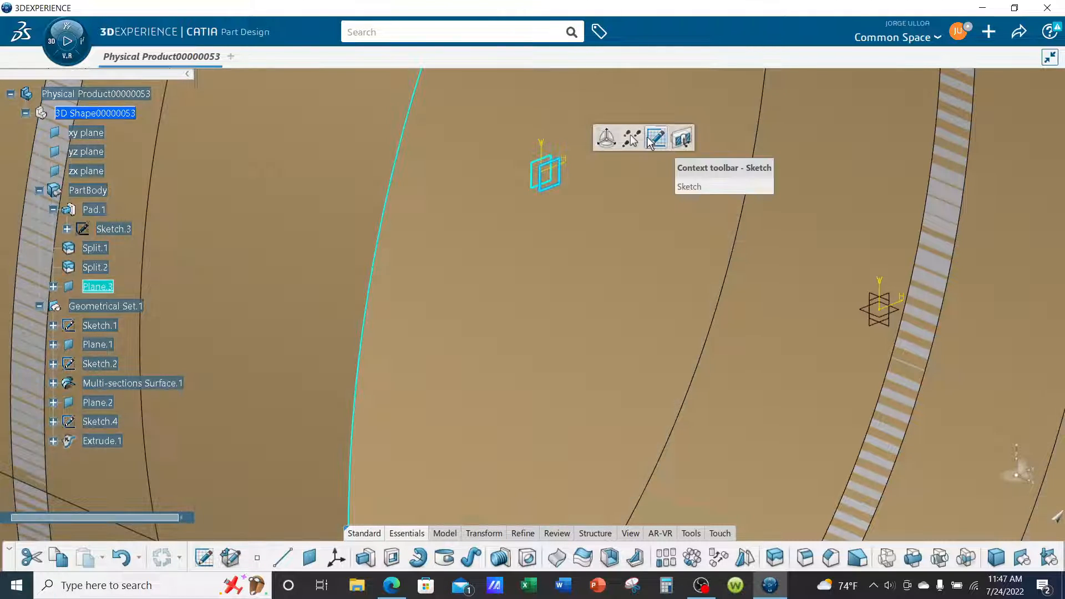
click(654, 139)
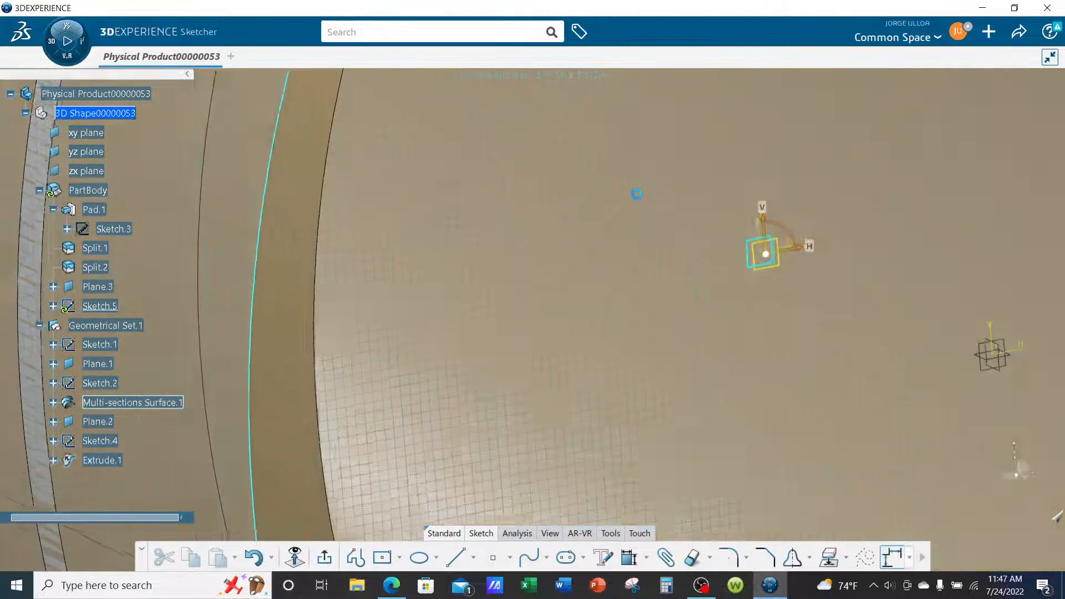
ctrl+middle_drag(651, 268, 671, 377)
mouse_move(807, 386)
middle_down()
mouse_move(704, 328)
mouse_move(703, 360)
mouse_move(726, 363)
middle_up()
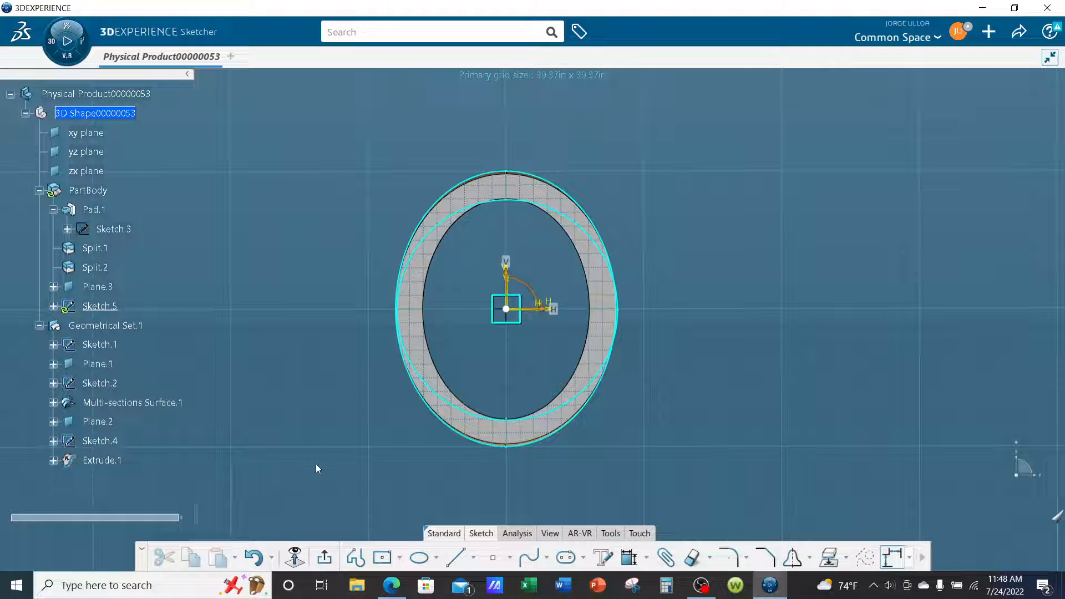
Draw a circle centred on the sketch origin, large enough to enclose the whole fuselage section, and exit the sketch.
click(399, 561)
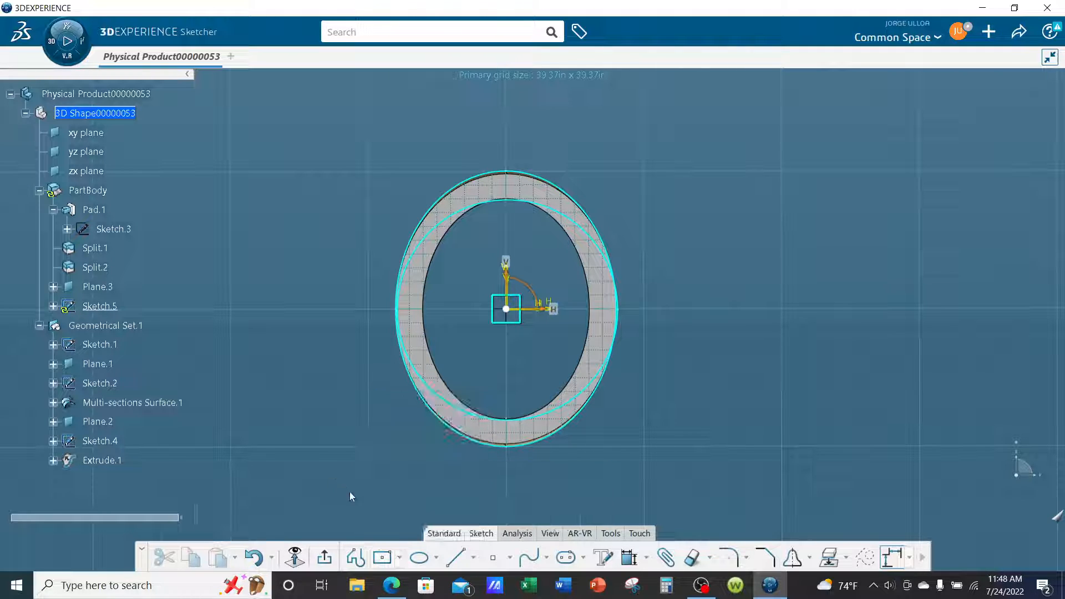
click(436, 557)
click(454, 343)
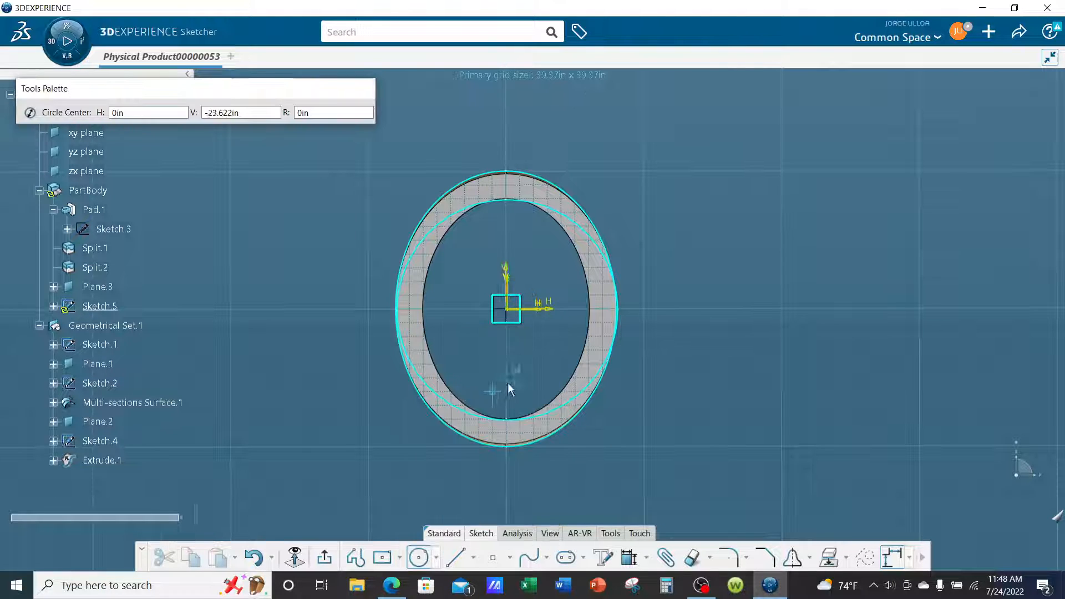
click(506, 310)
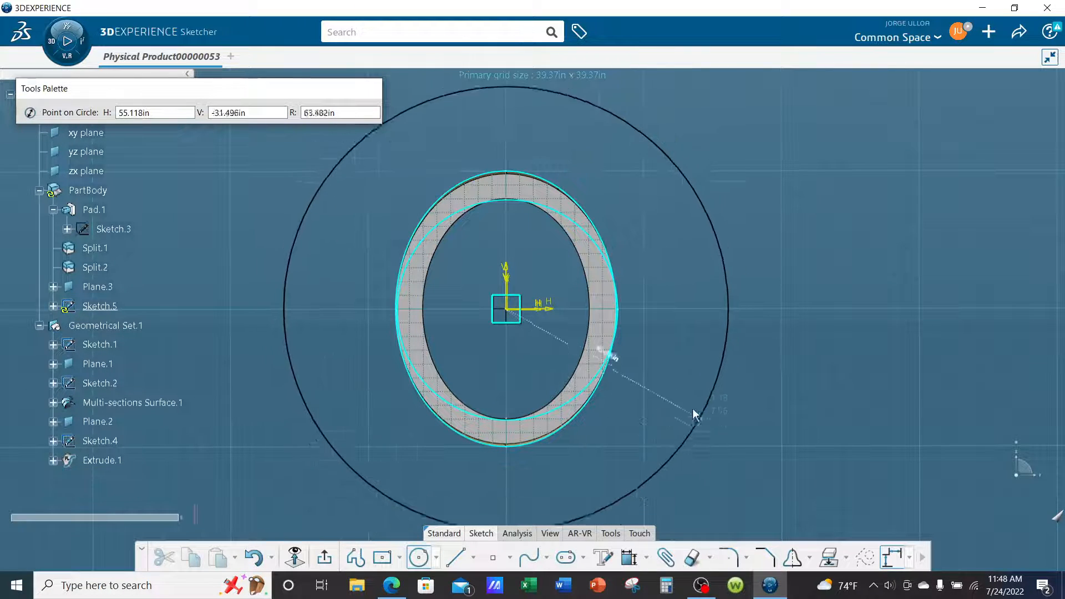
click(682, 376)
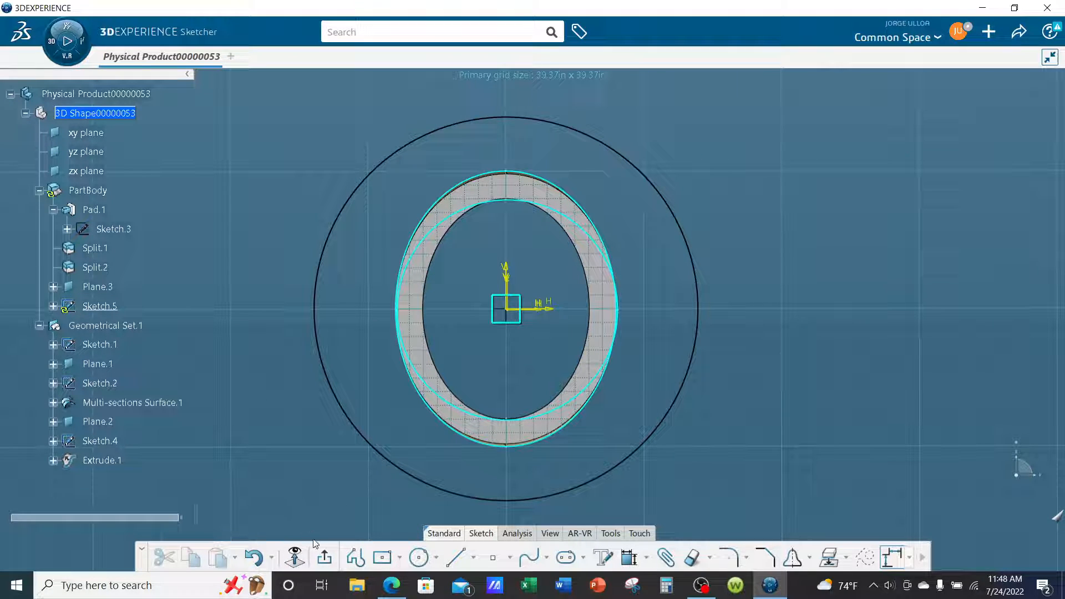
click(327, 557)
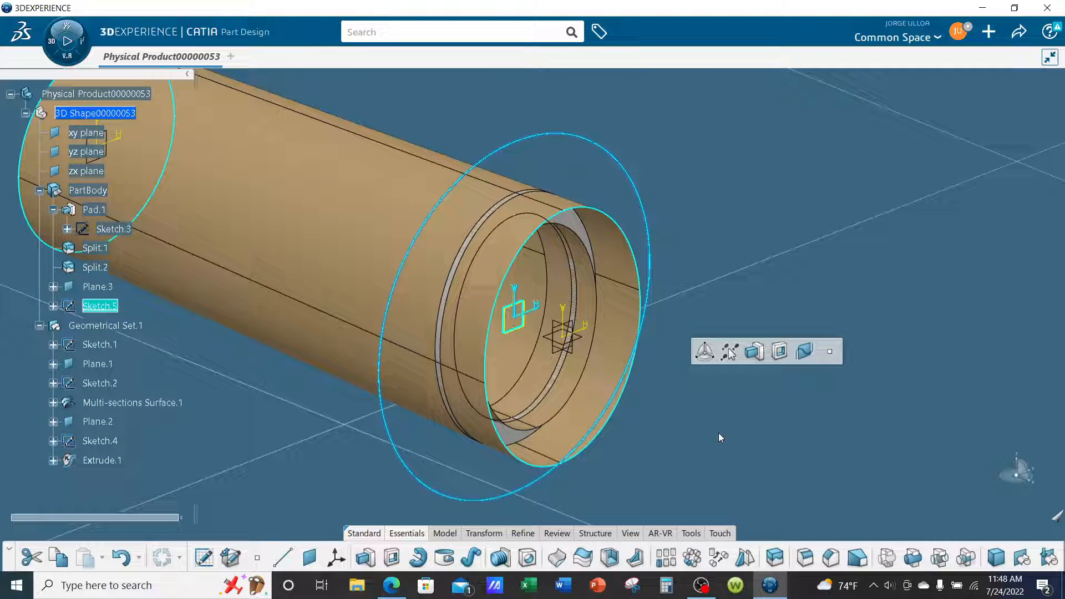
click(718, 432)
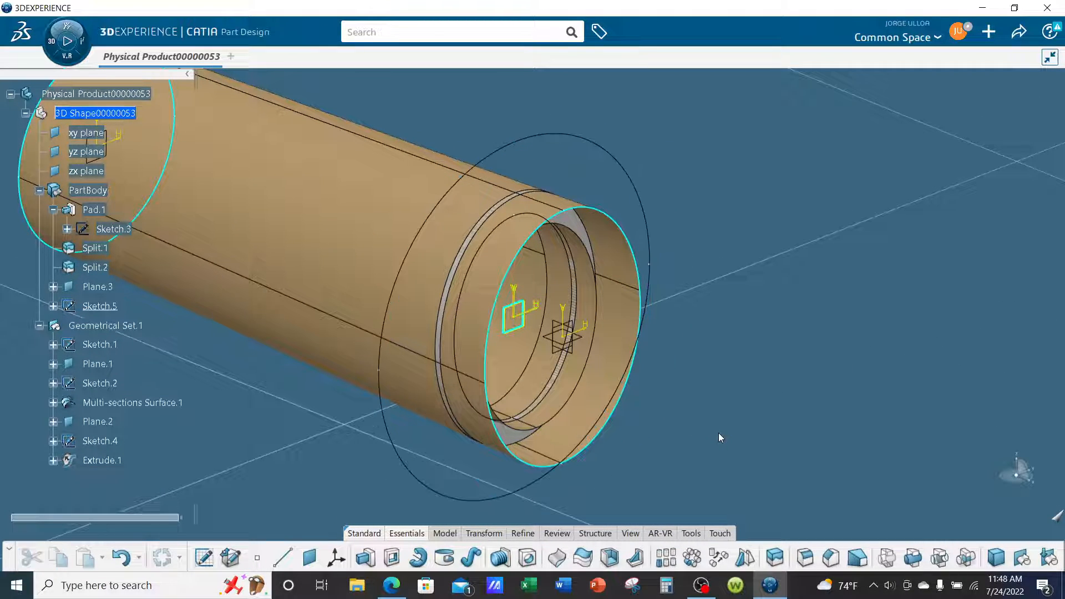
Move Sketch.5 out of PartBody into Geometrical Set.1 by cutting and pasting it.
middle_drag(622, 424, 751, 384)
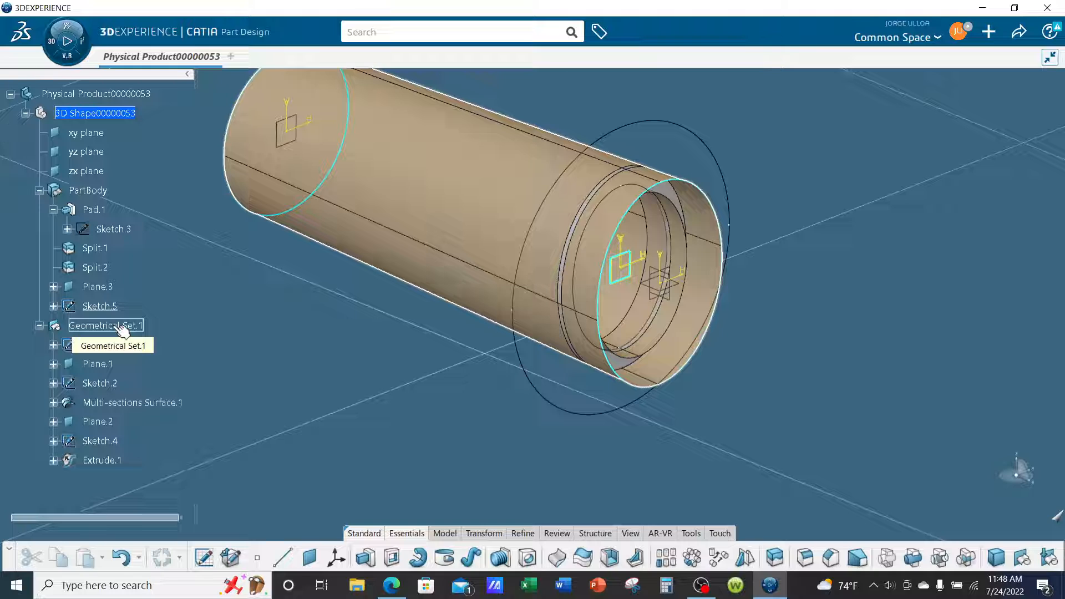
scroll(122, 330, down, 1)
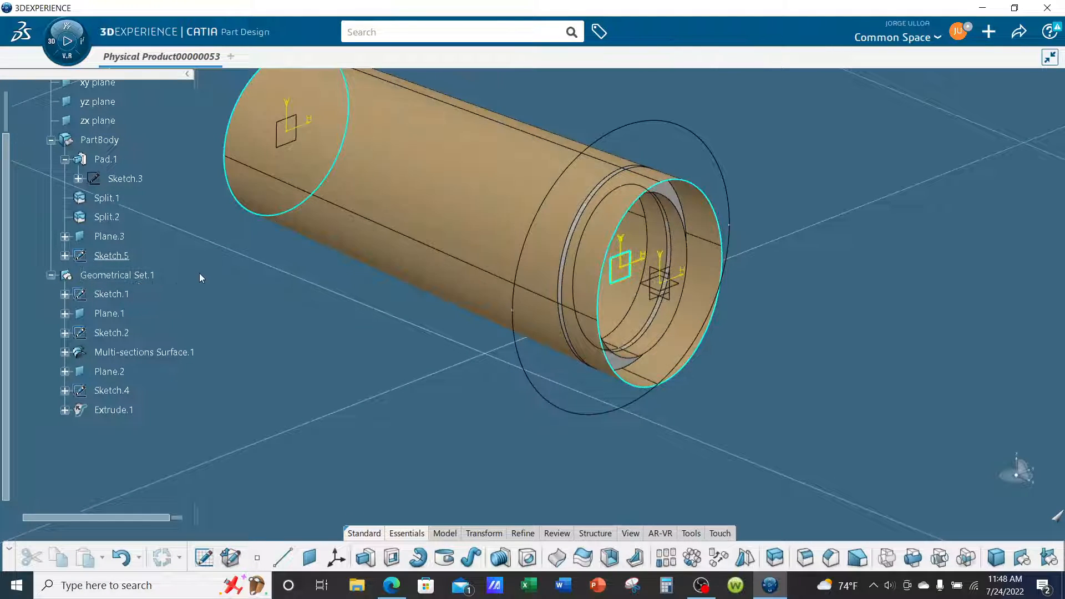
right_click(123, 256)
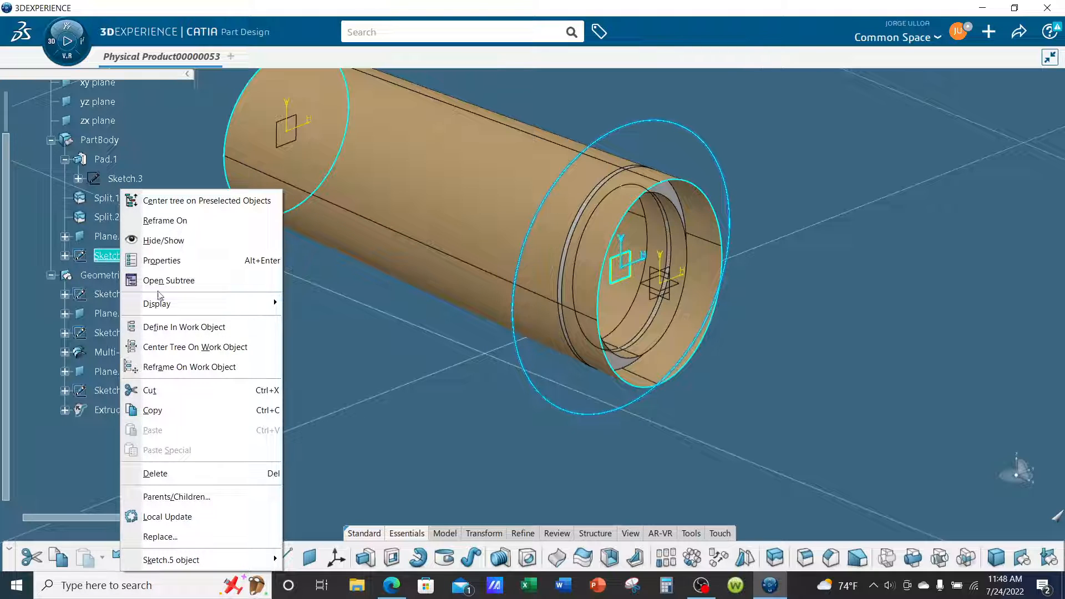
click(169, 397)
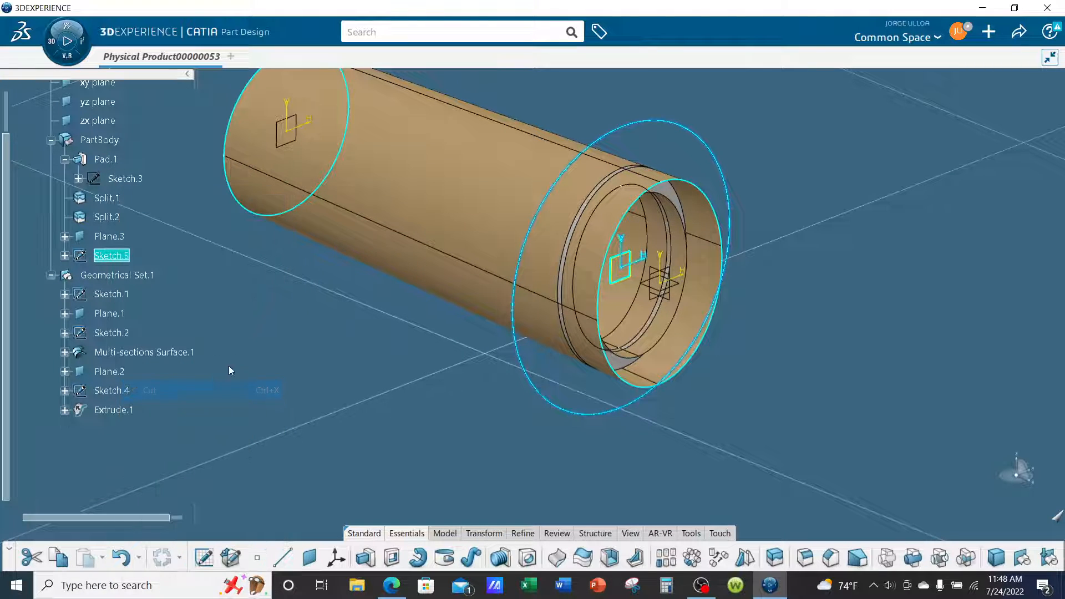
right_click(145, 276)
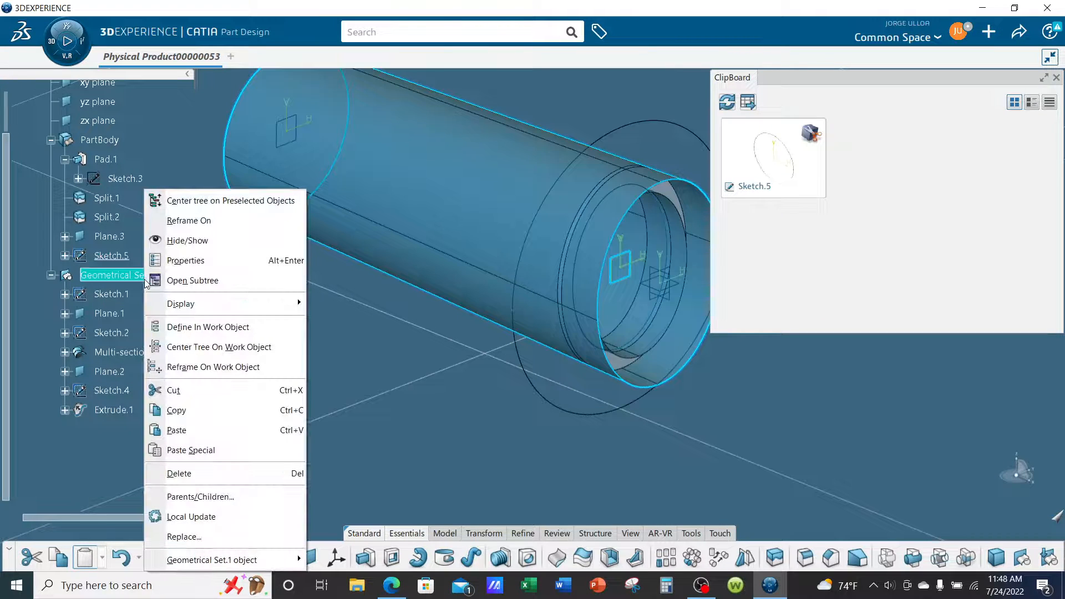
click(176, 430)
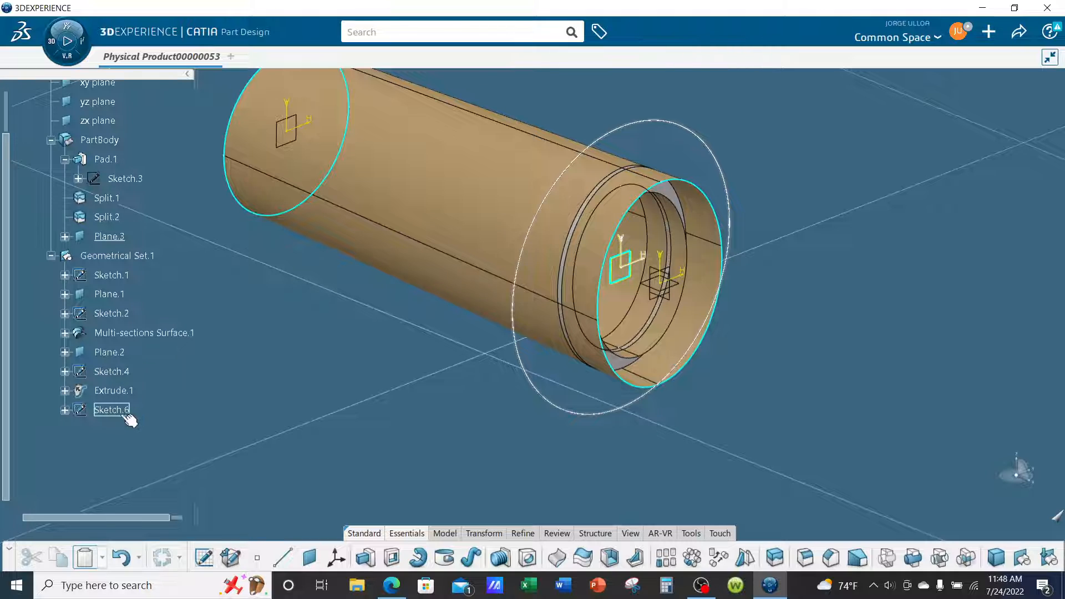
Define Geometrical Set.1 as the in-work object.
middle_drag(342, 357, 354, 377)
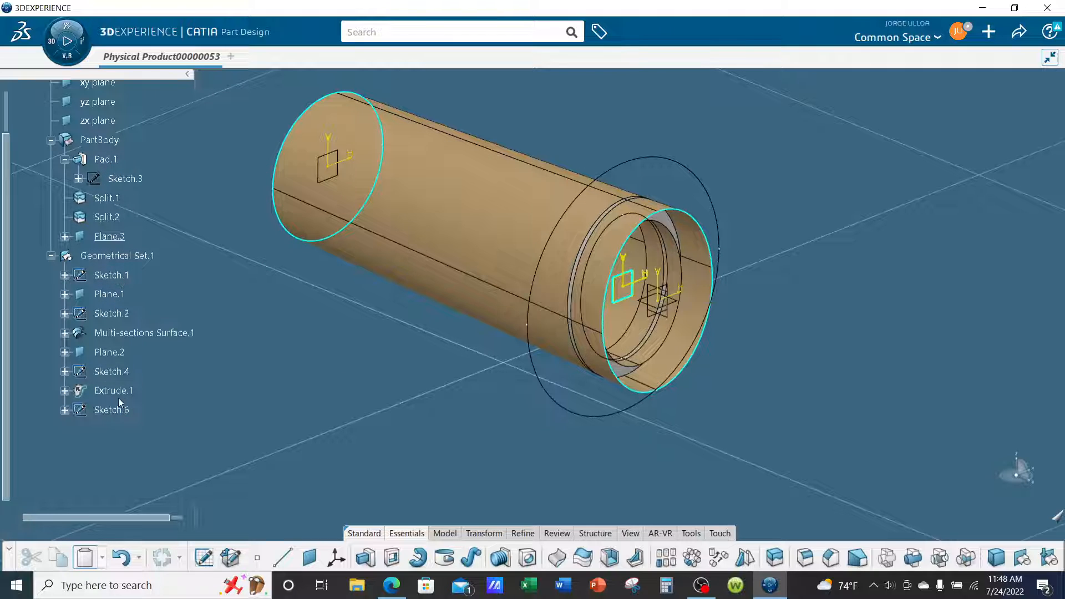
middle_drag(574, 409, 544, 440)
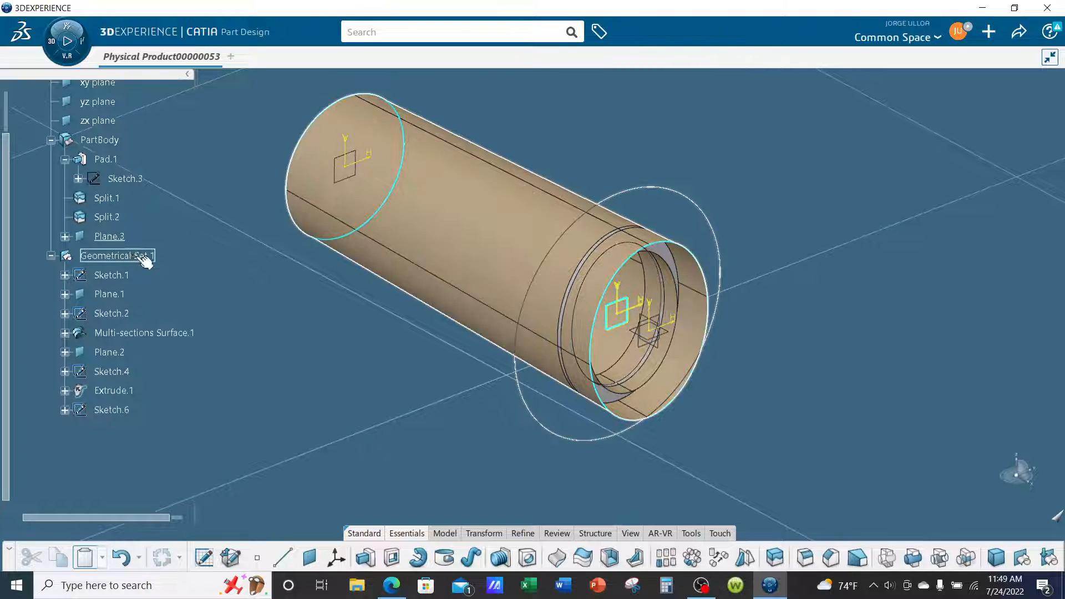
right_click(137, 256)
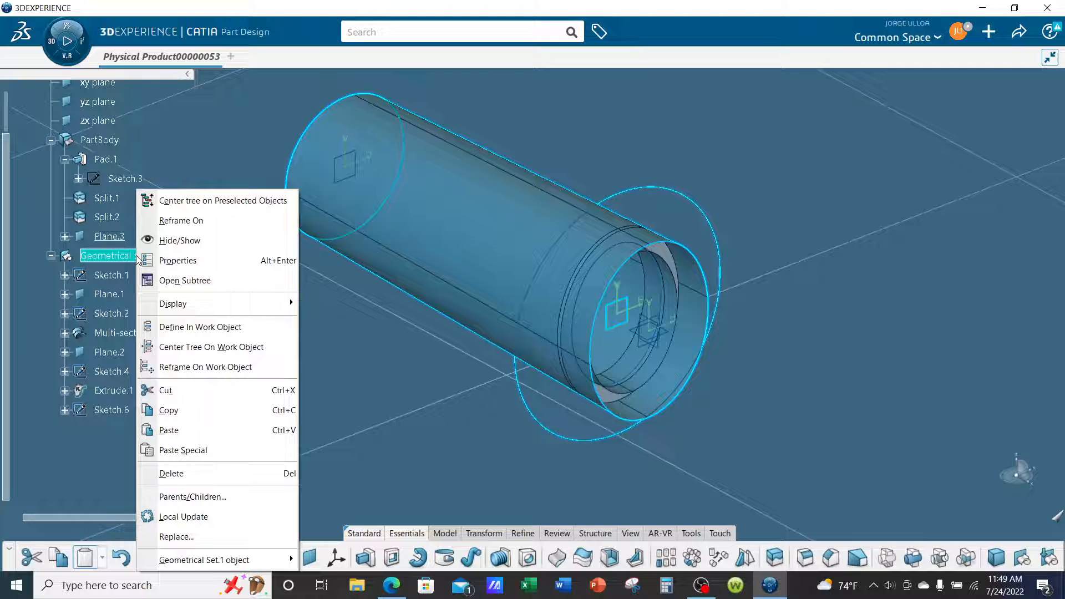
click(191, 327)
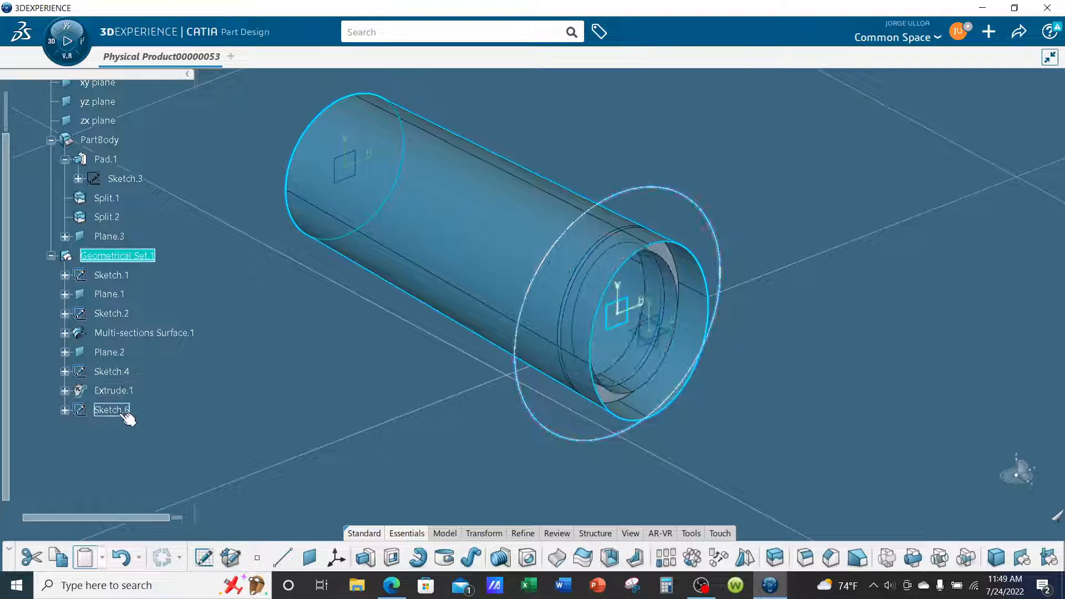
click(217, 405)
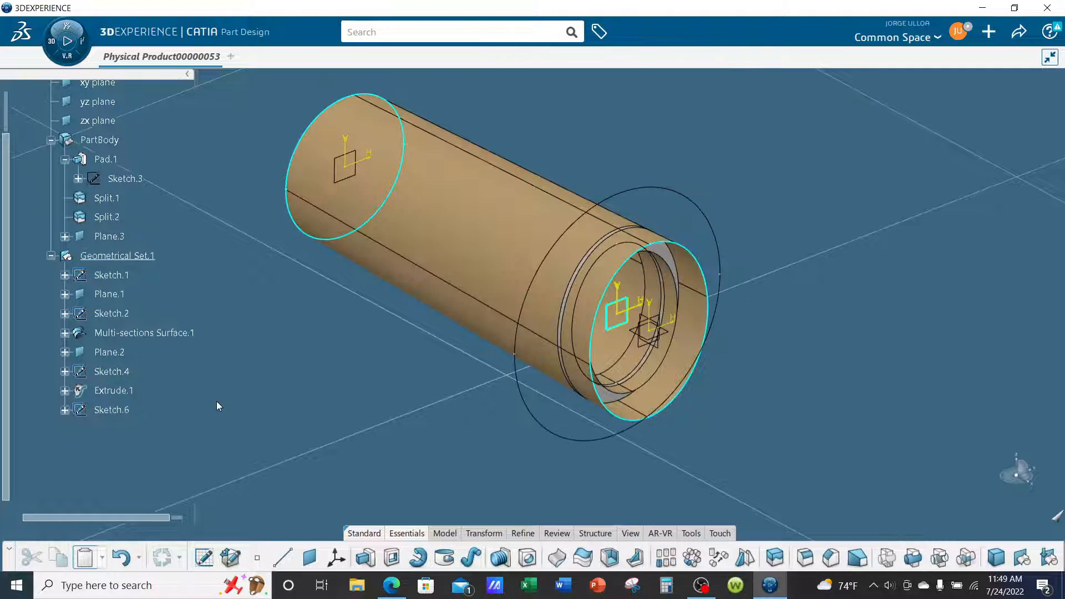
Move Plane.3 out of PartBody into Geometrical Set.1 by cutting and pasting it, and dismiss the update diagnosis.
right_click(117, 238)
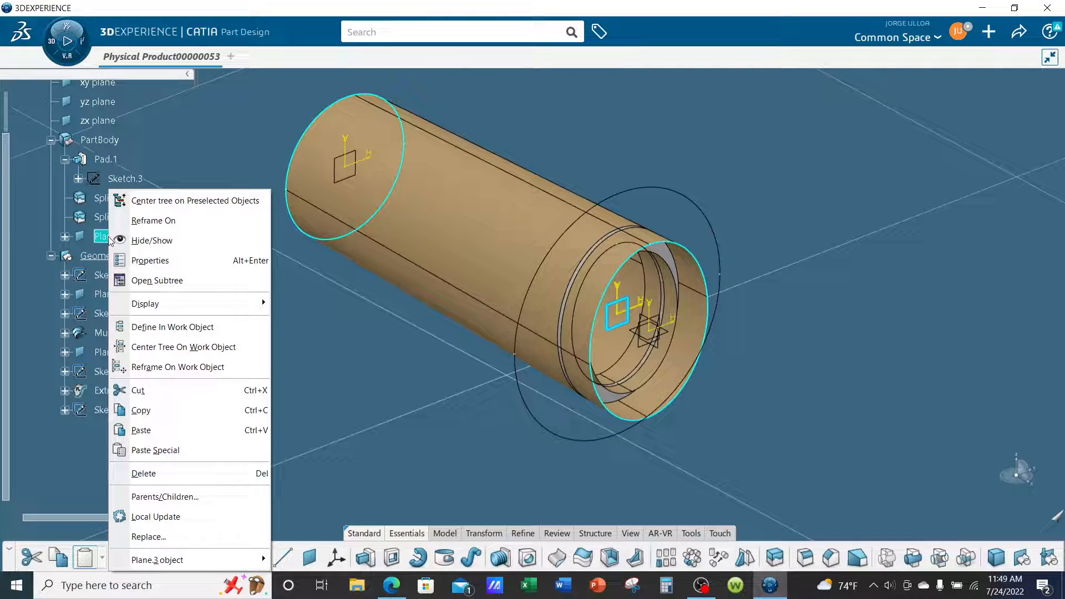
click(138, 390)
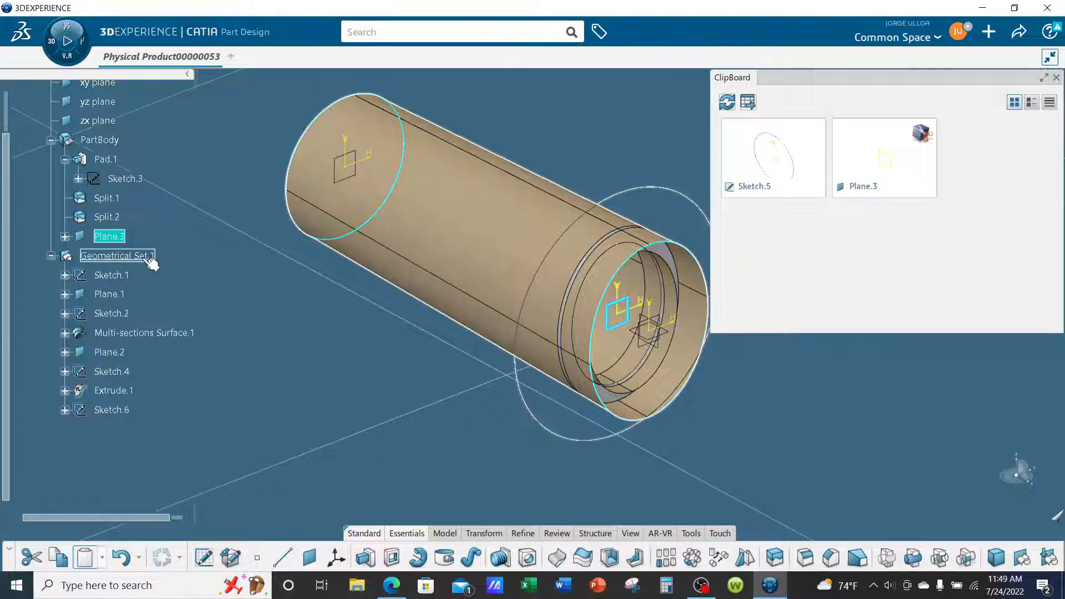
right_click(142, 256)
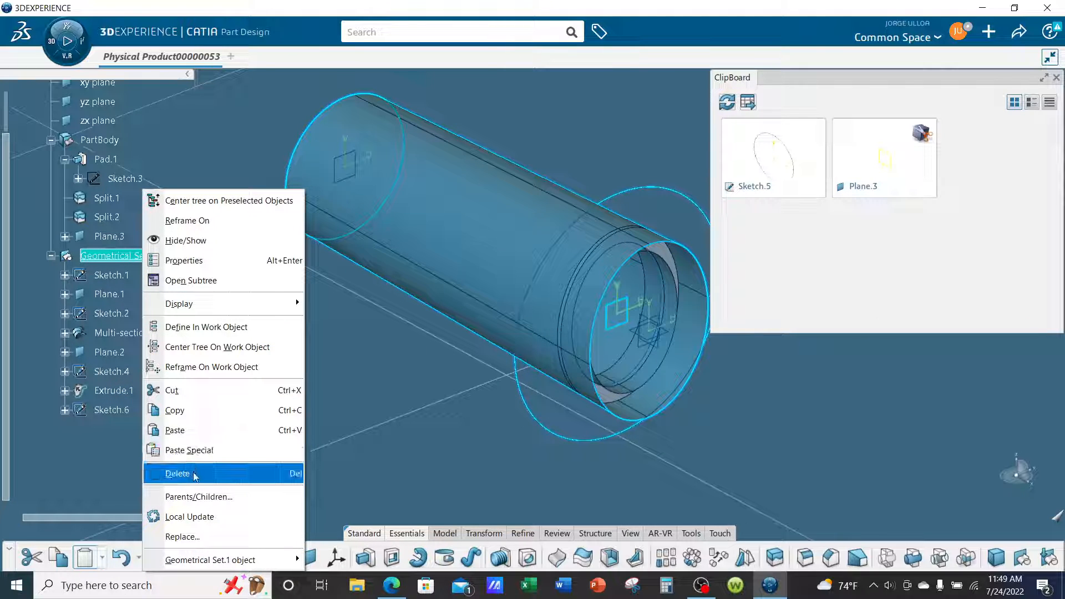
click(190, 431)
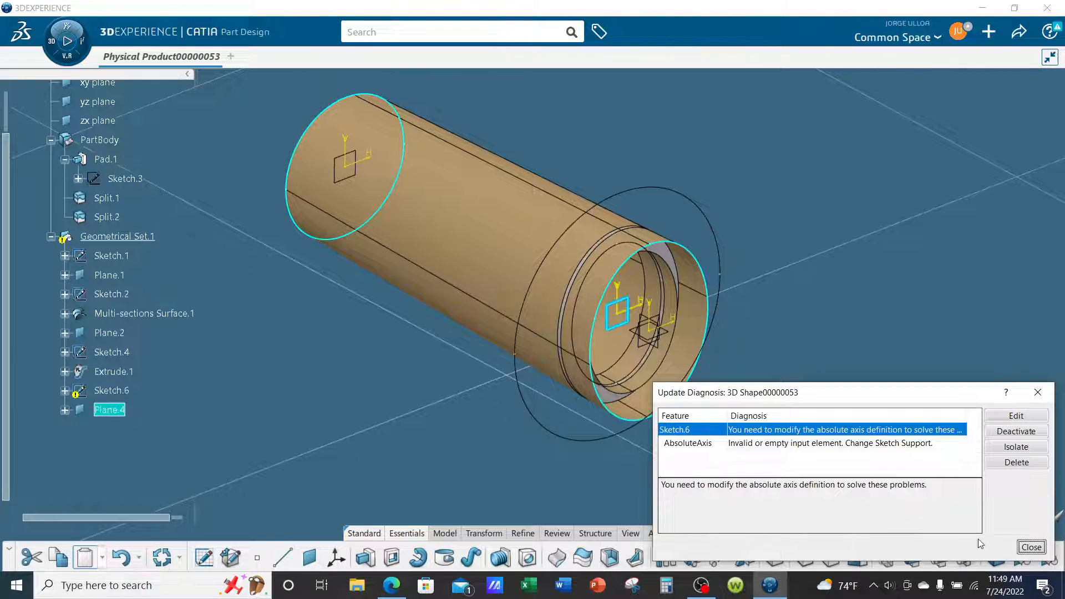
click(1031, 547)
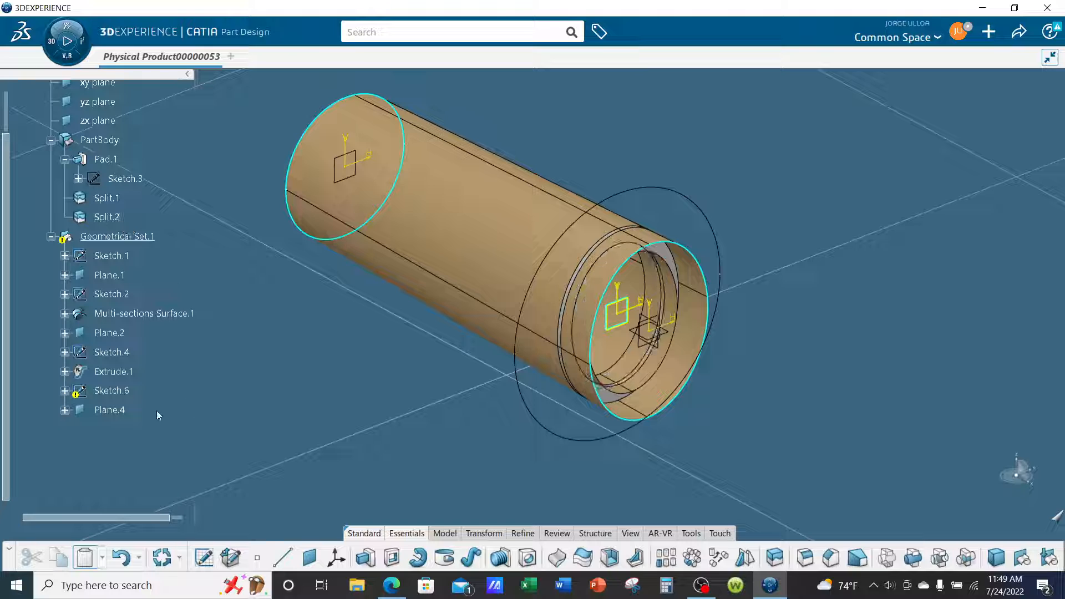
Change the support of Sketch.6 to Plane.4, keeping the Positioned type.
right_click(123, 394)
mouse_move(143, 379)
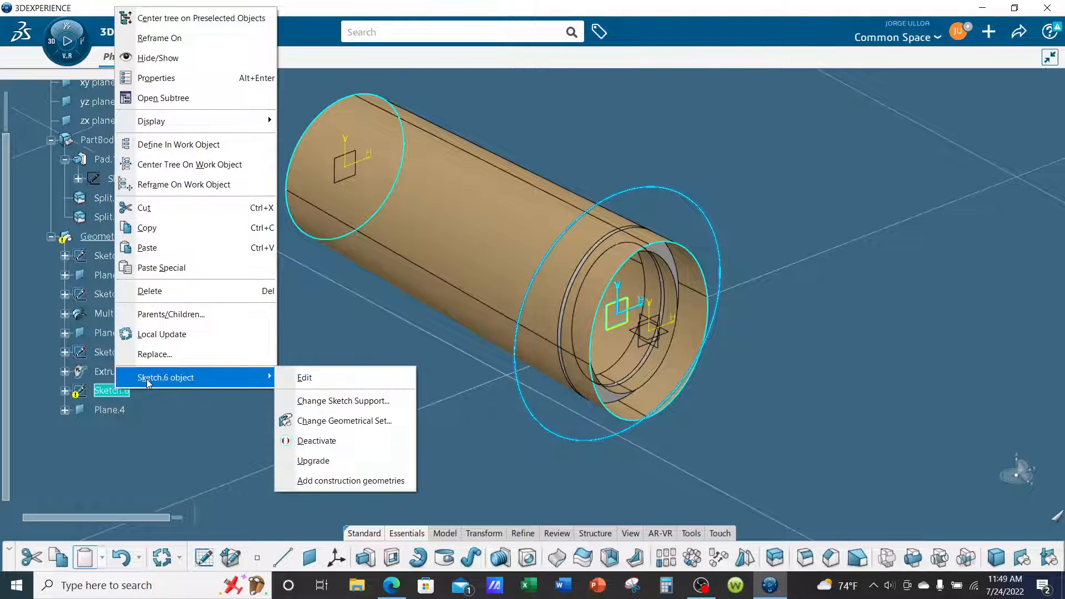
click(299, 404)
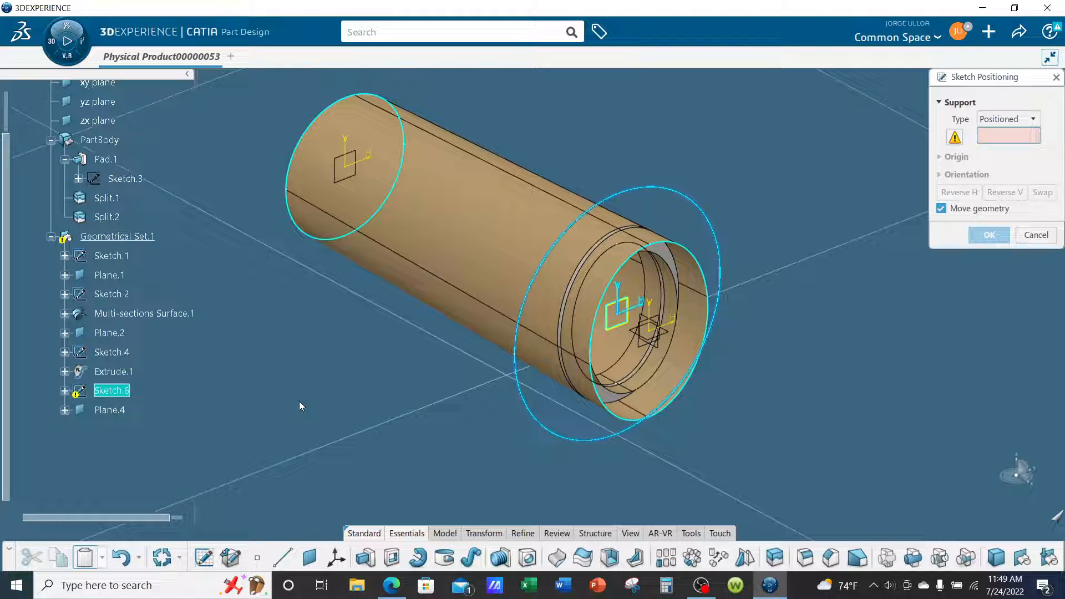
click(123, 409)
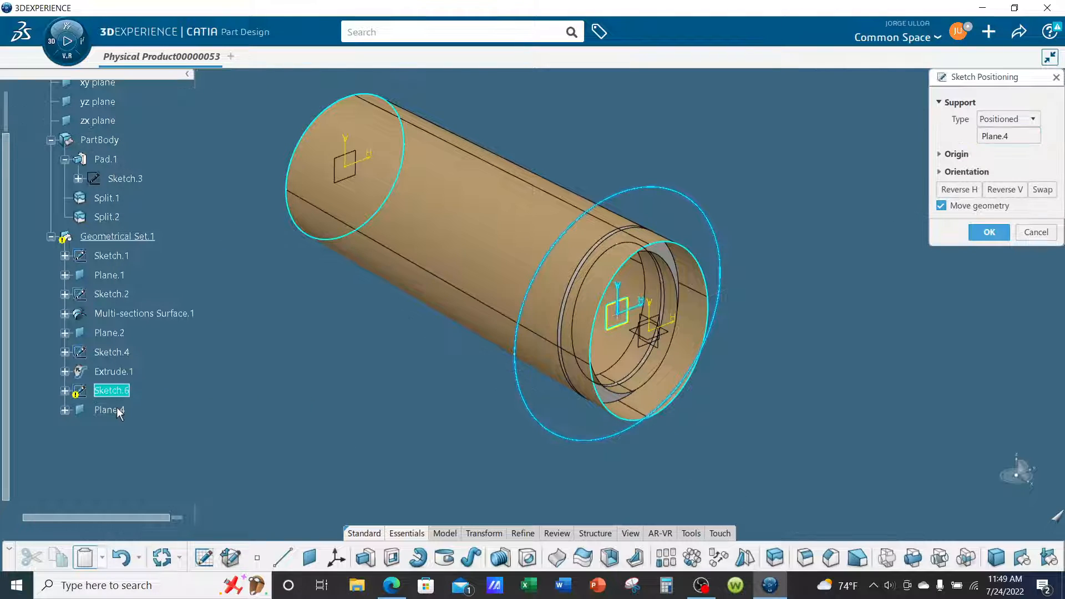
click(988, 232)
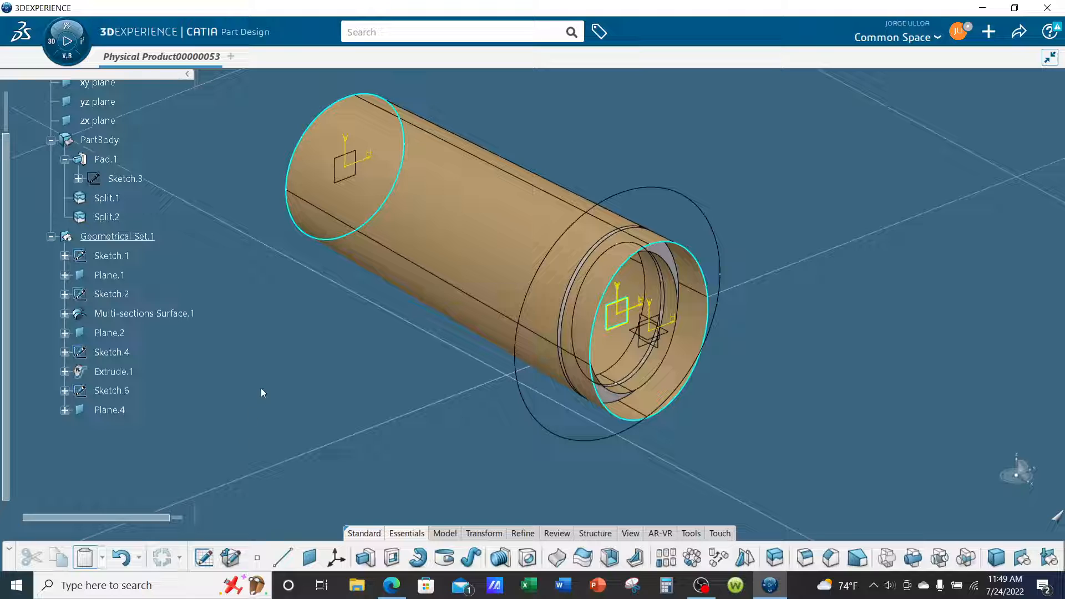
Switch to Generative Wireframe & Surface and create a Fill surface bounded by the large circle of Sketch.6.
ctrl+middle_drag(266, 385, 297, 341)
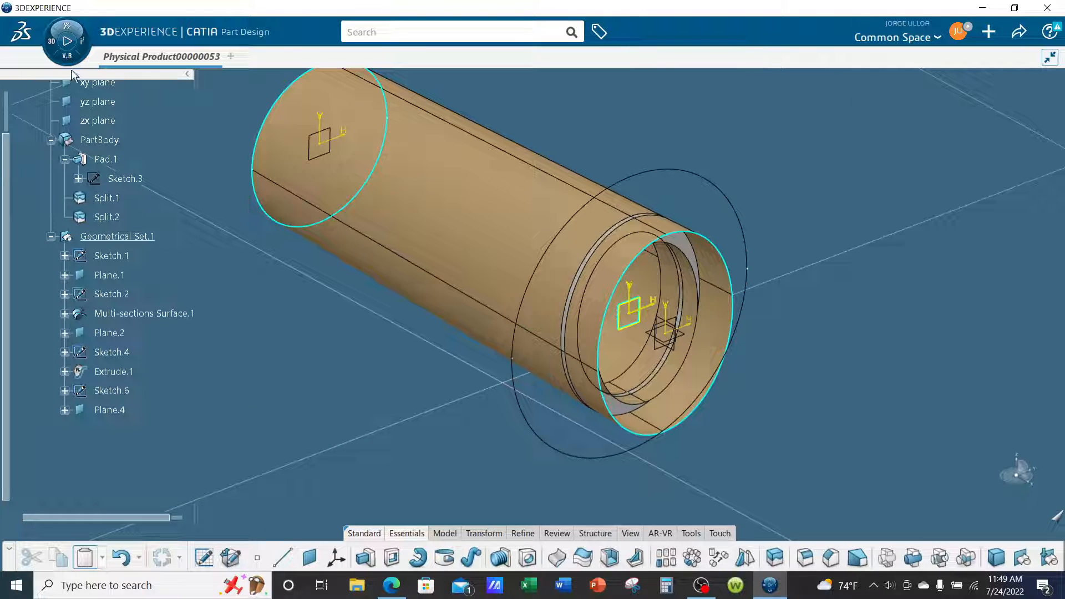
click(65, 53)
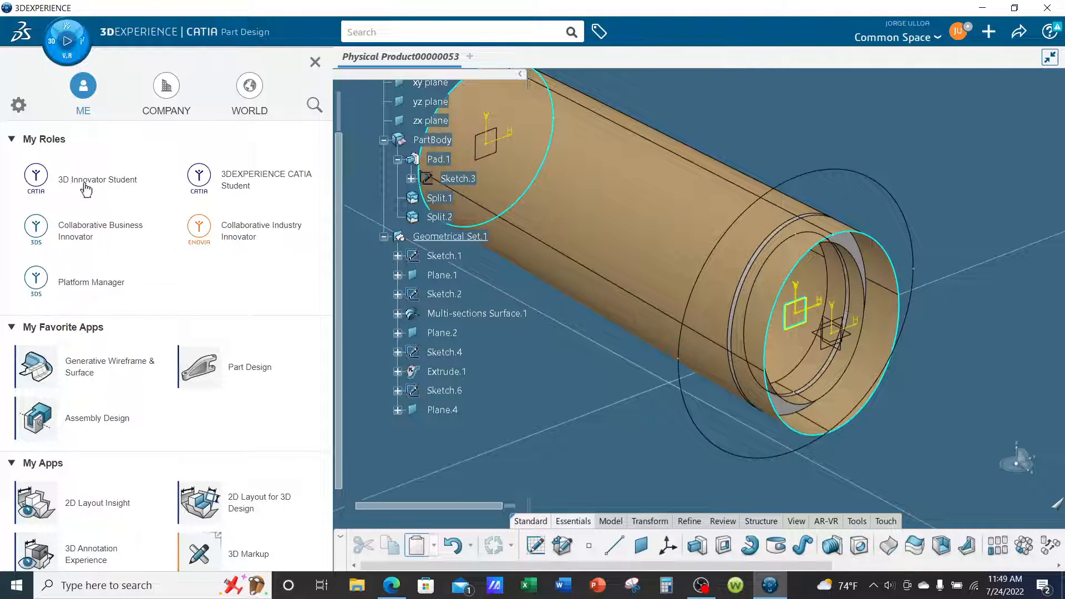
click(86, 368)
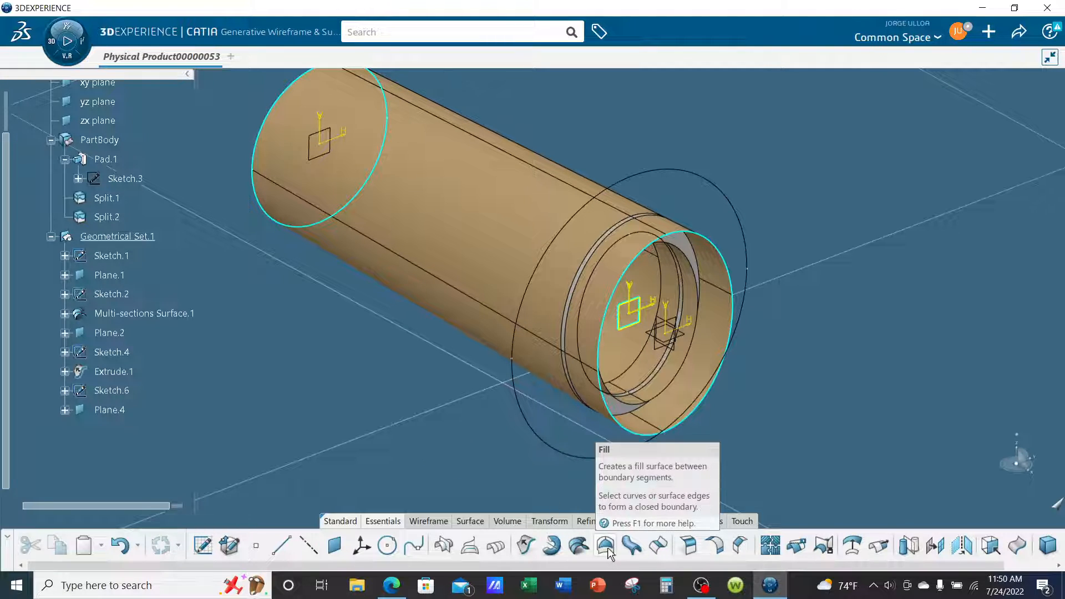
click(540, 432)
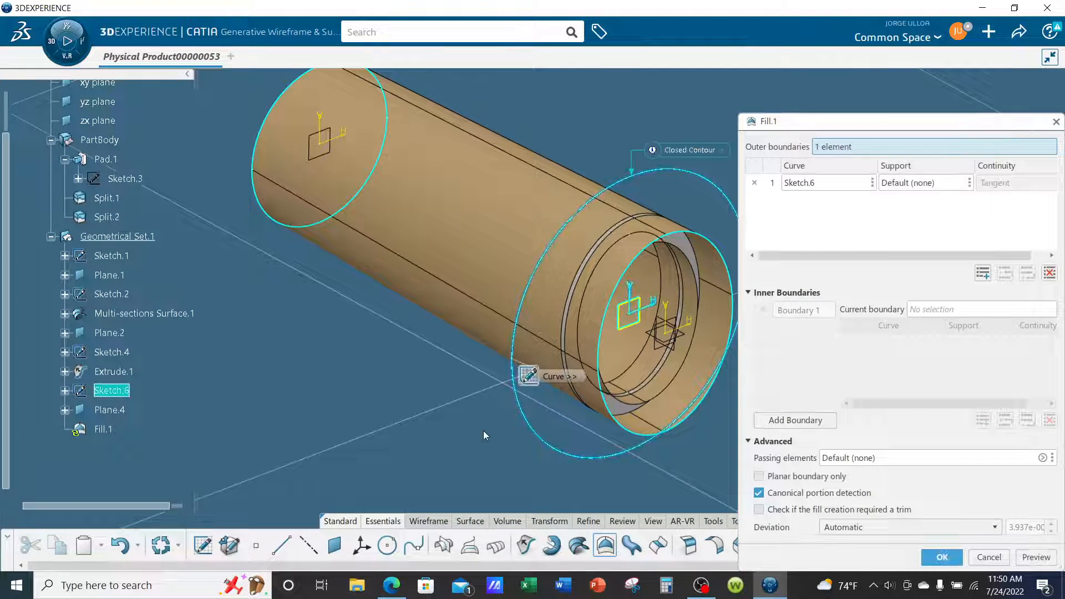
click(942, 557)
Change the fill colour of Multi-sections Surface.1 to a light blue from the basic colours.
middle_drag(858, 455, 741, 300)
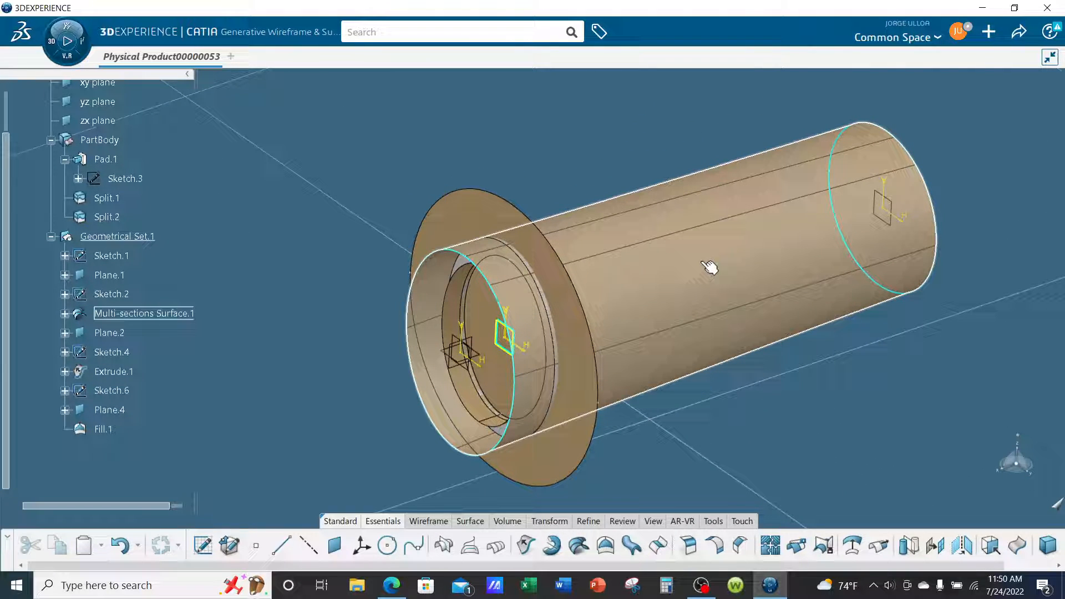
right_click(167, 313)
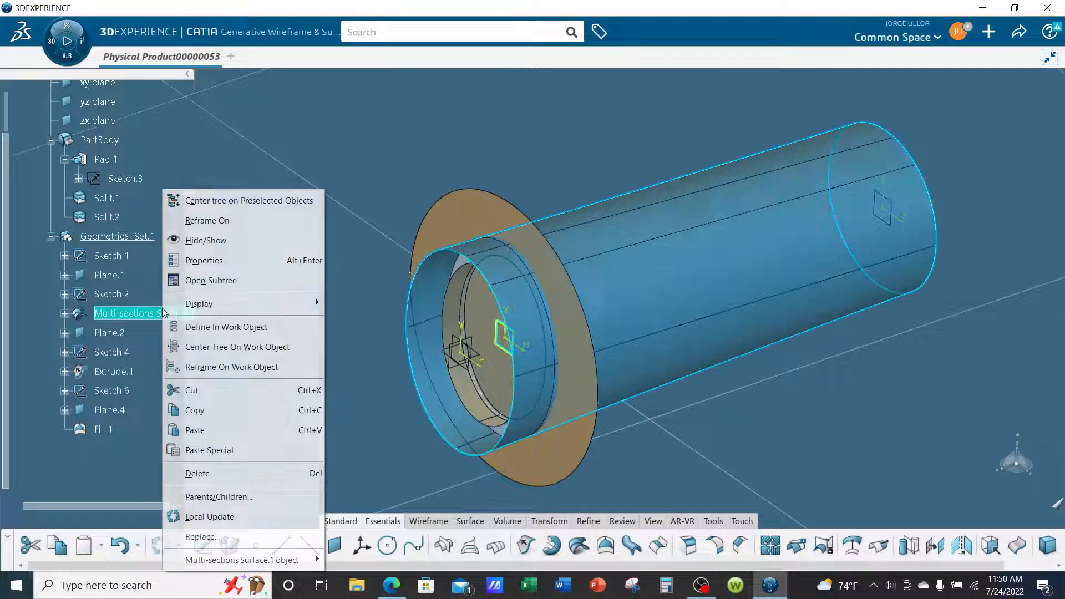
click(203, 261)
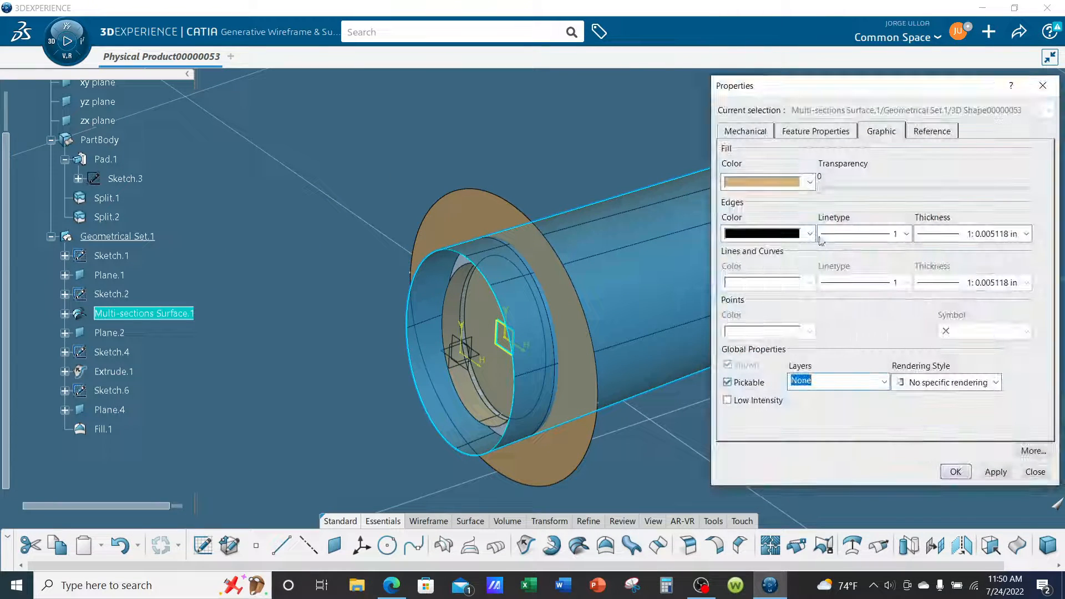
click(771, 189)
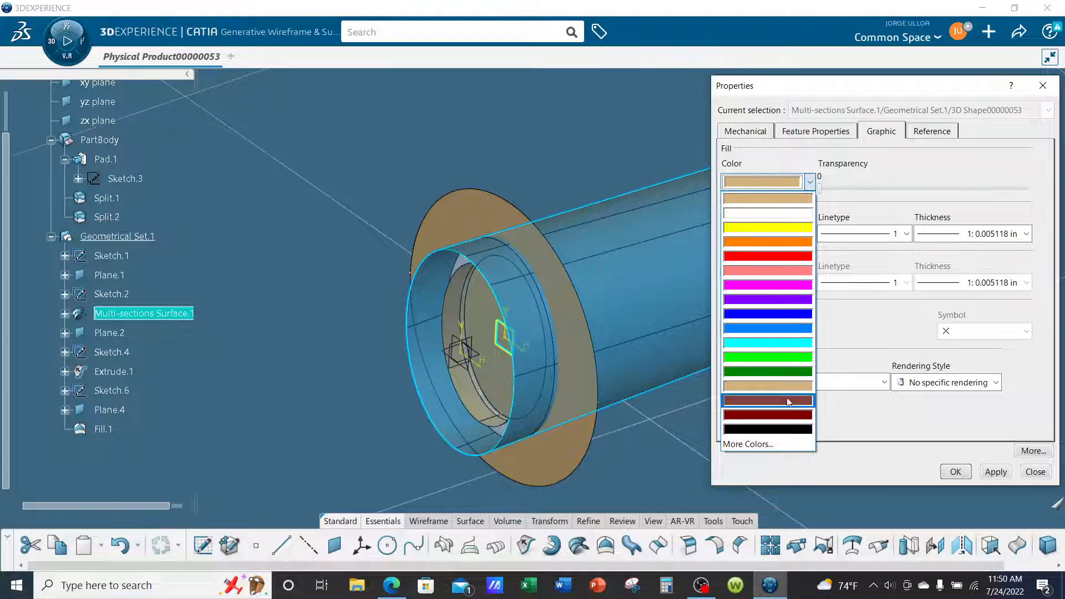
click(776, 445)
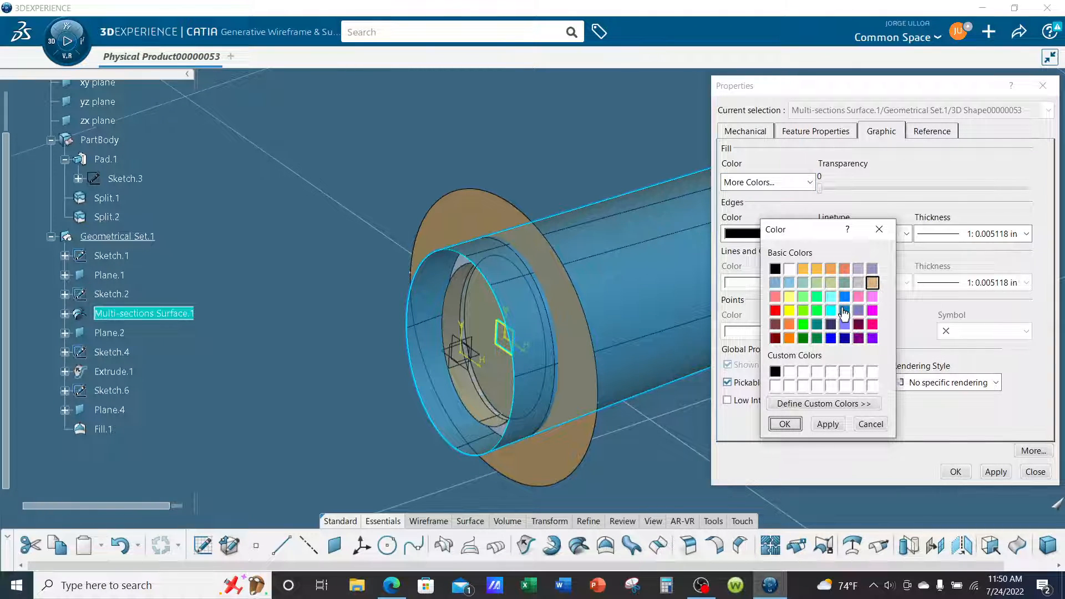
click(776, 283)
click(797, 429)
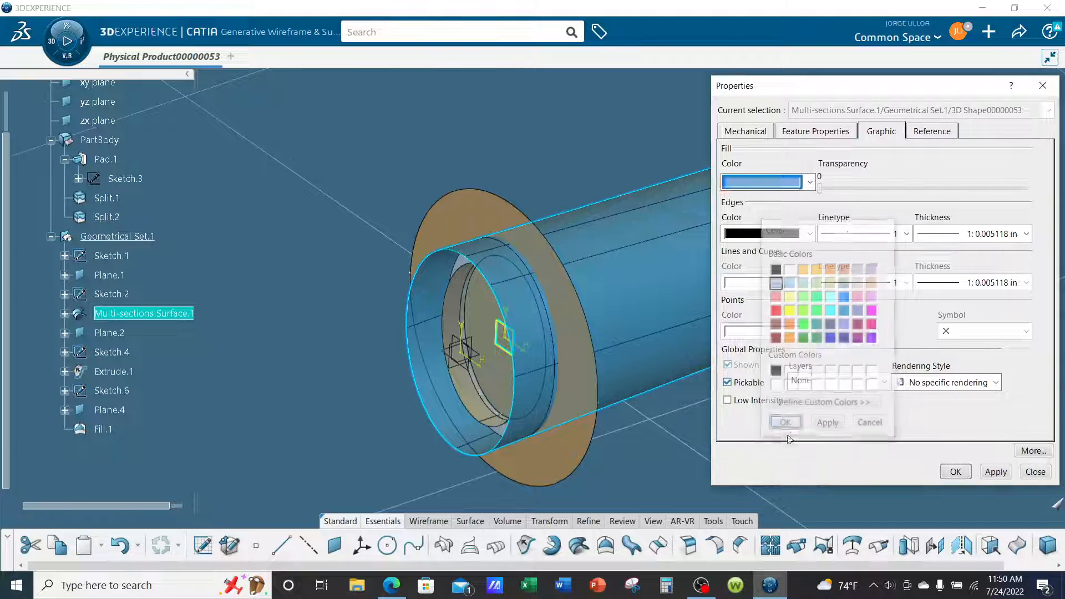
click(955, 471)
click(891, 450)
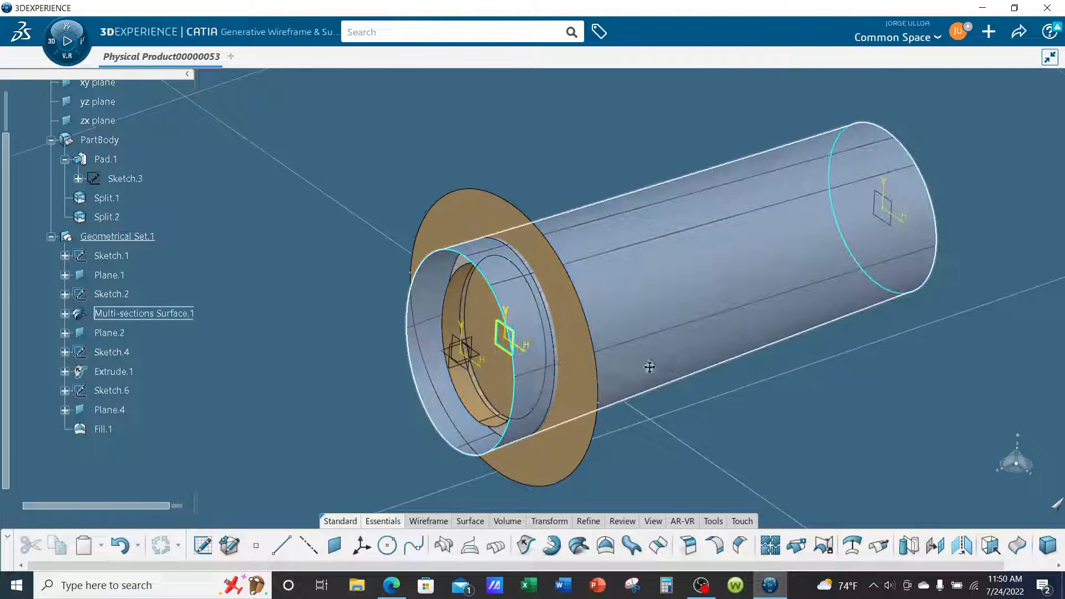
Examine where the frame ring, the circular fill surface and the lofted skin meet at the open end of the fuselage.
scroll(609, 373, up, 6)
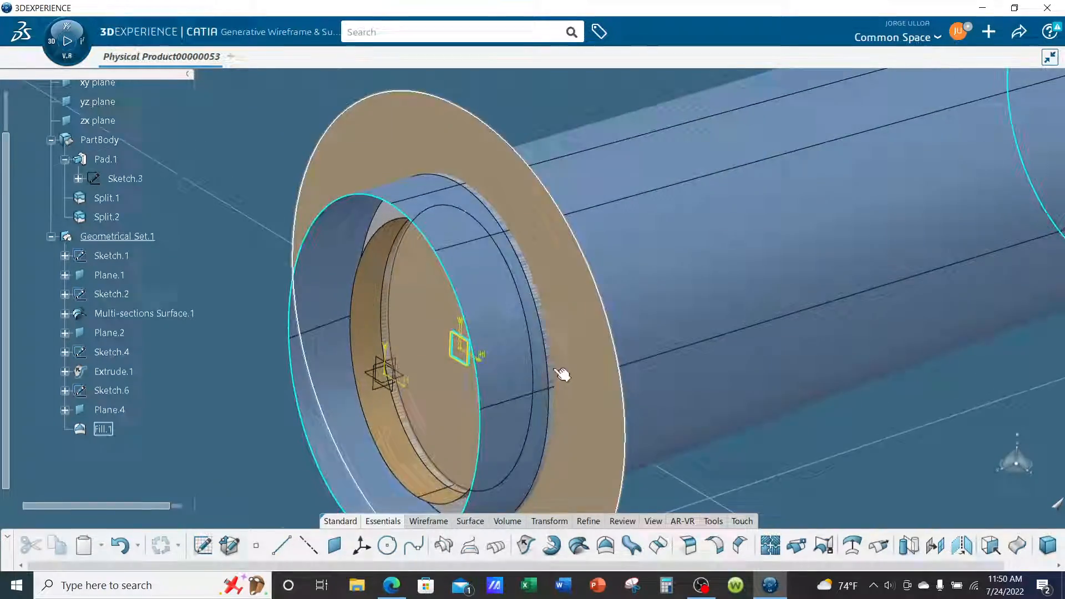
middle_drag(562, 375, 675, 287)
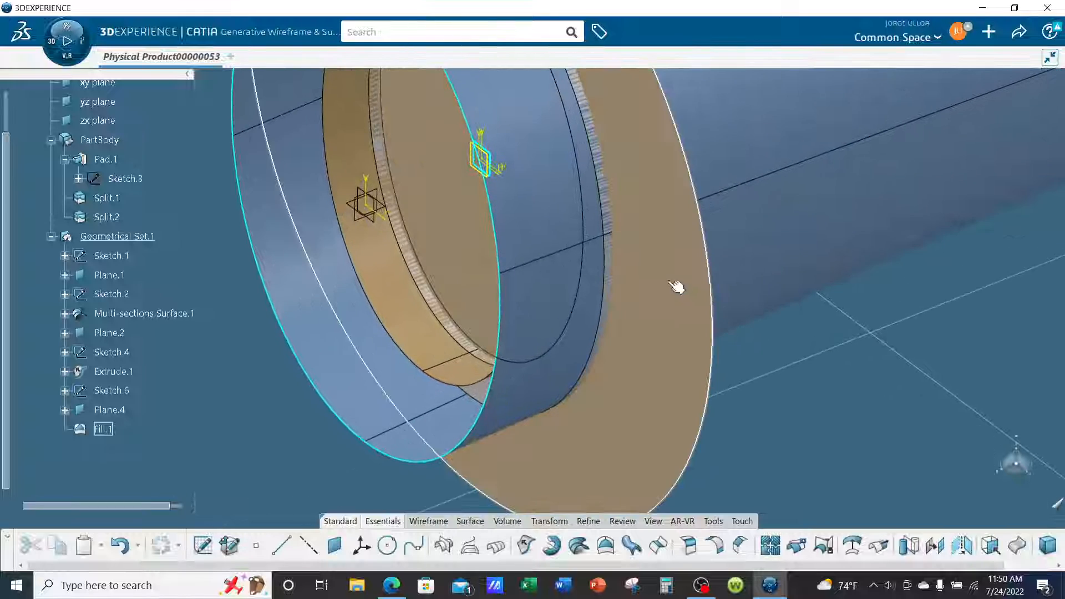
middle_drag(687, 175, 685, 300)
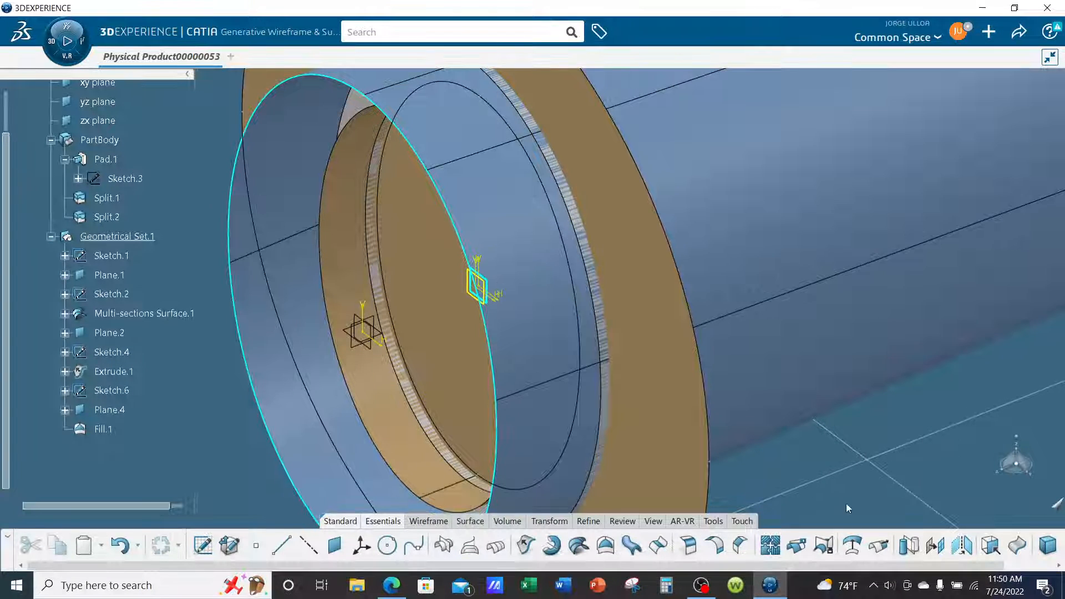
middle_drag(711, 372, 602, 361)
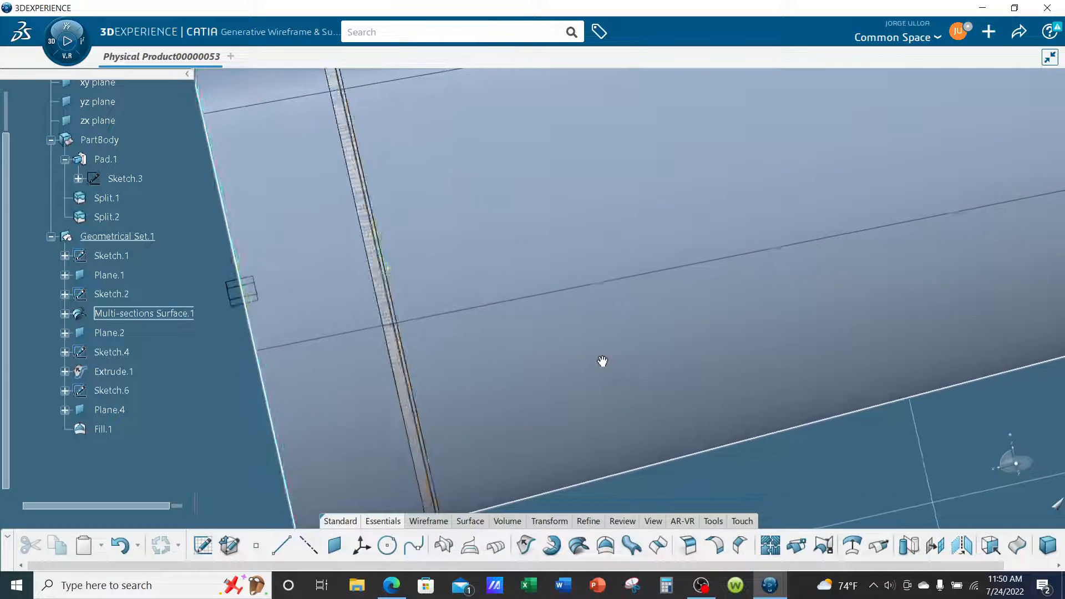
mouse_move(478, 290)
middle_down()
mouse_move(677, 409)
mouse_move(680, 335)
middle_up()
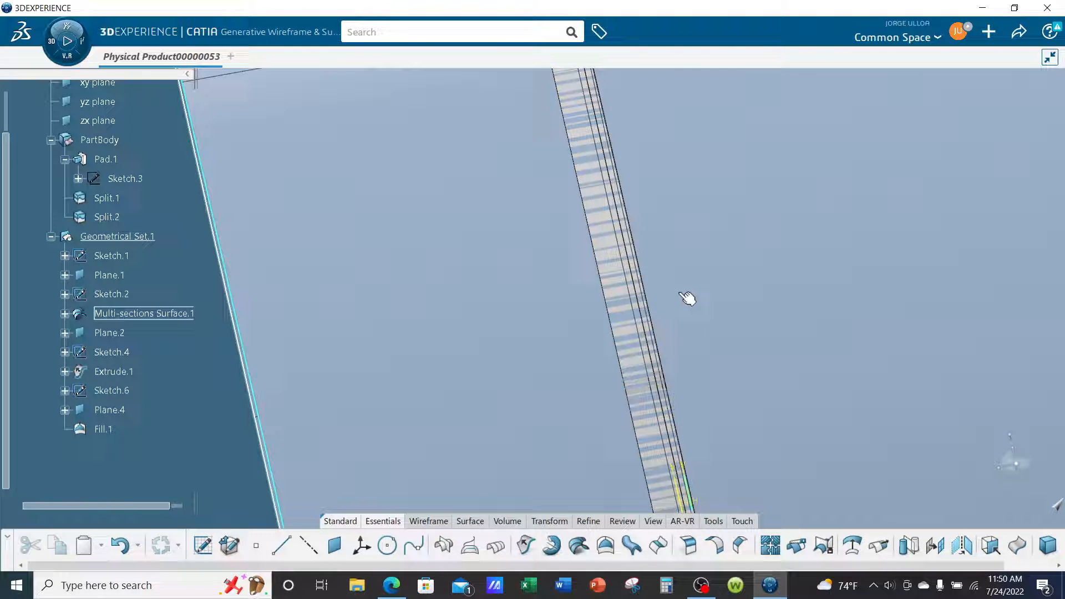
middle_drag(684, 293, 686, 329)
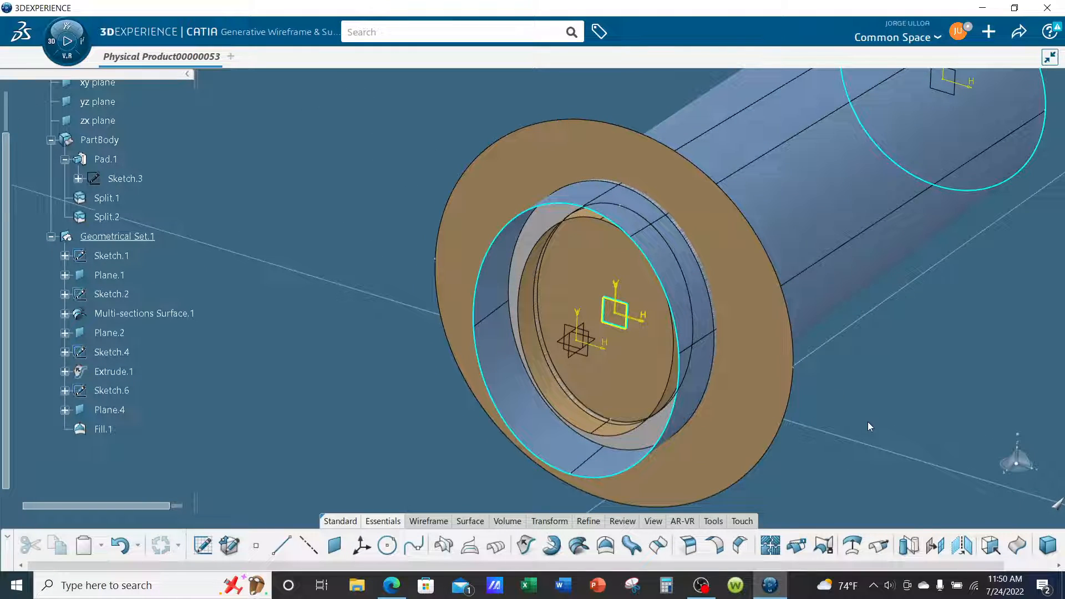
mouse_move(830, 335)
middle_down()
mouse_move(755, 340)
mouse_move(761, 309)
mouse_move(709, 311)
mouse_move(754, 355)
mouse_move(766, 389)
mouse_move(794, 364)
middle_up()
mouse_move(435, 269)
middle_down()
mouse_move(444, 297)
mouse_move(449, 280)
middle_up()
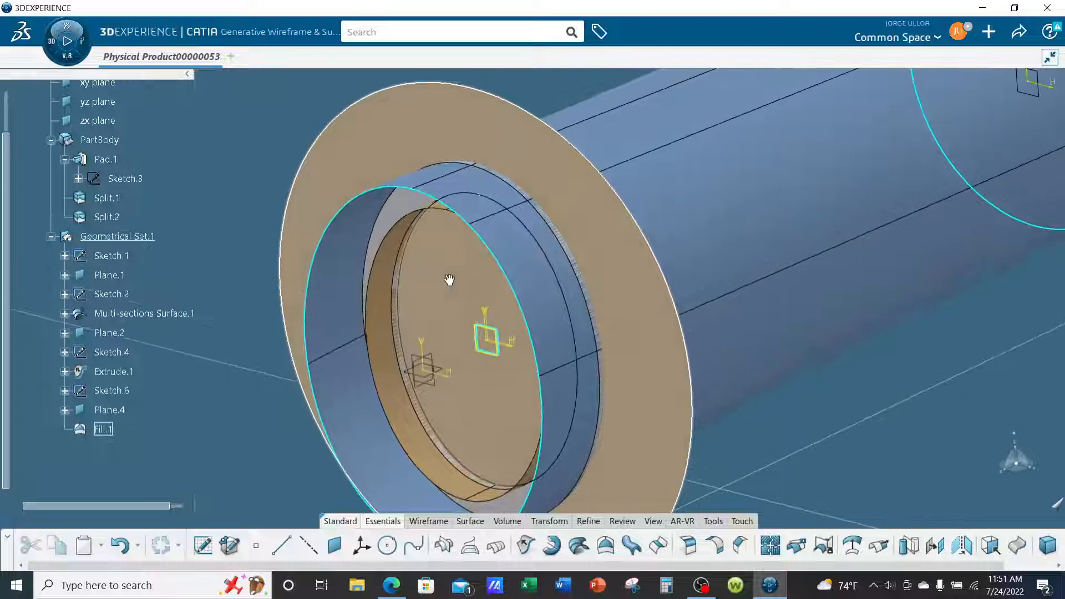
middle_drag(532, 330, 537, 302)
mouse_move(753, 432)
middle_down()
mouse_move(753, 401)
mouse_move(520, 381)
mouse_move(534, 368)
middle_up()
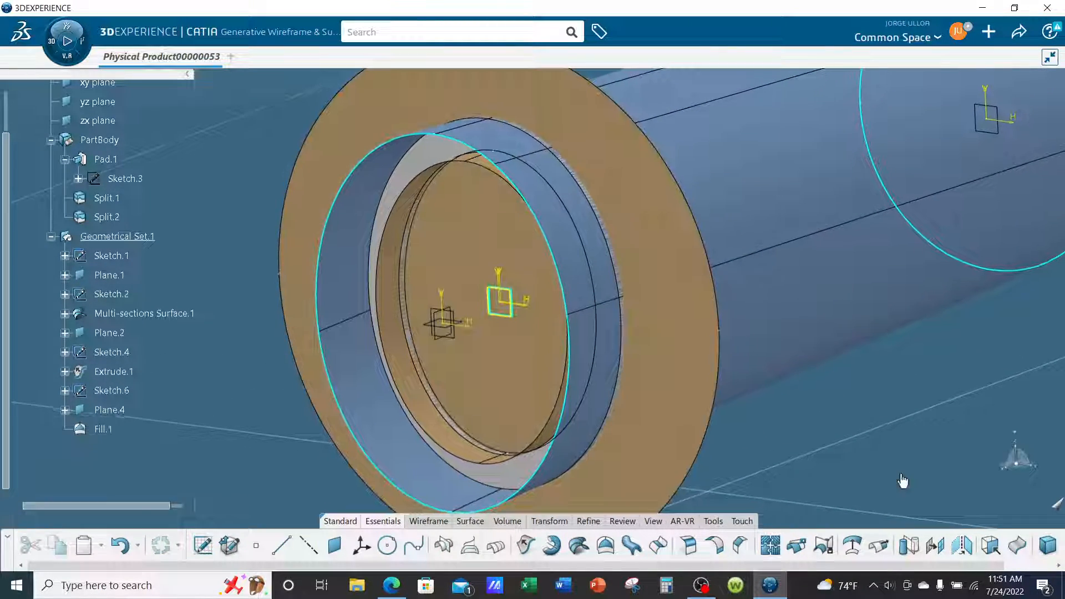
middle_drag(902, 480, 847, 434)
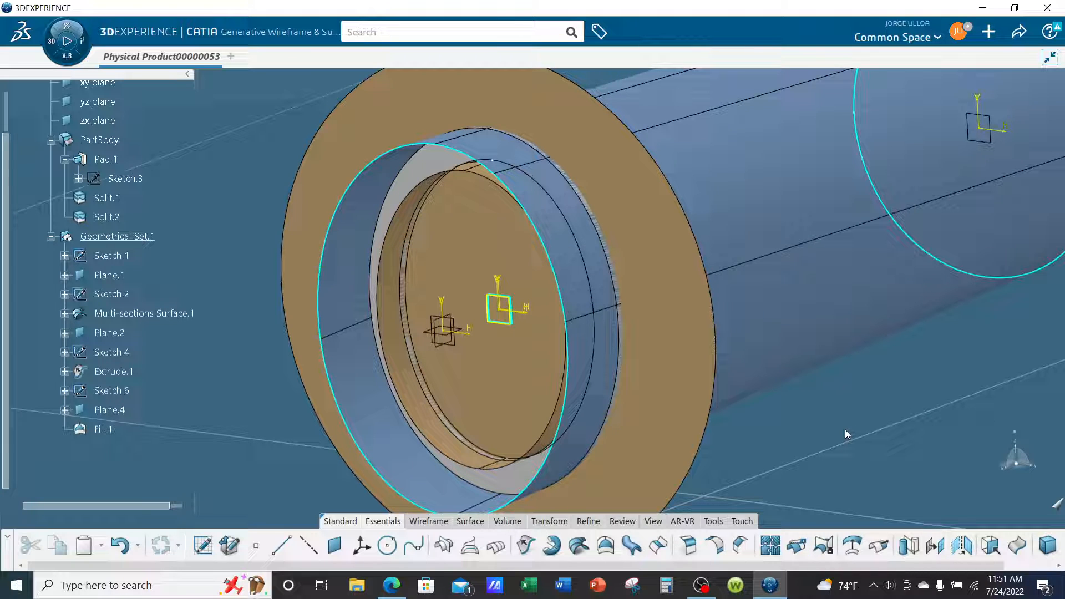
middle_drag(846, 434, 852, 434)
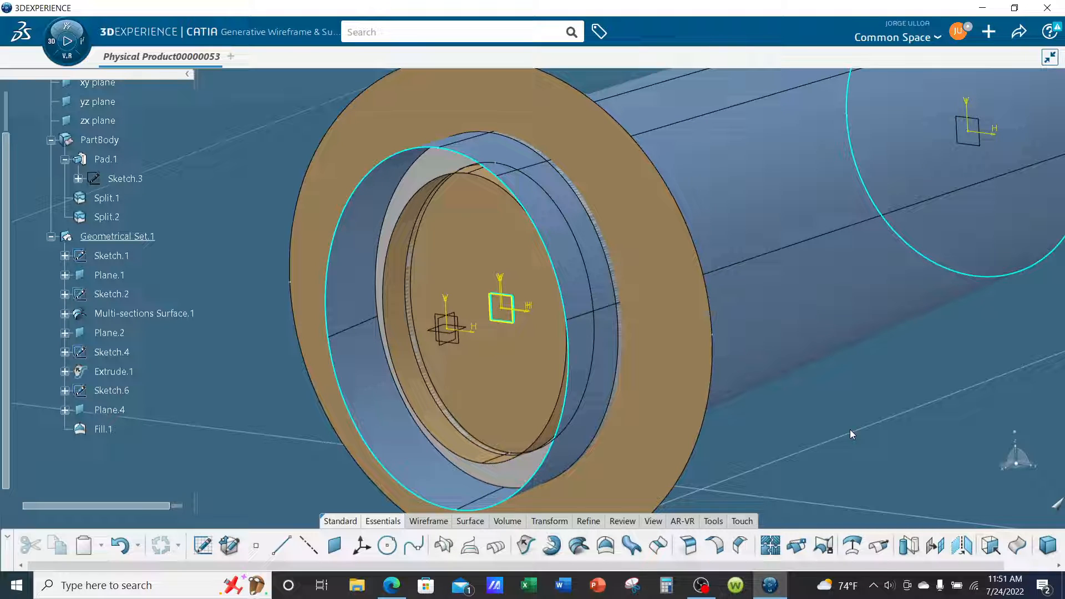
middle_drag(692, 297, 695, 260)
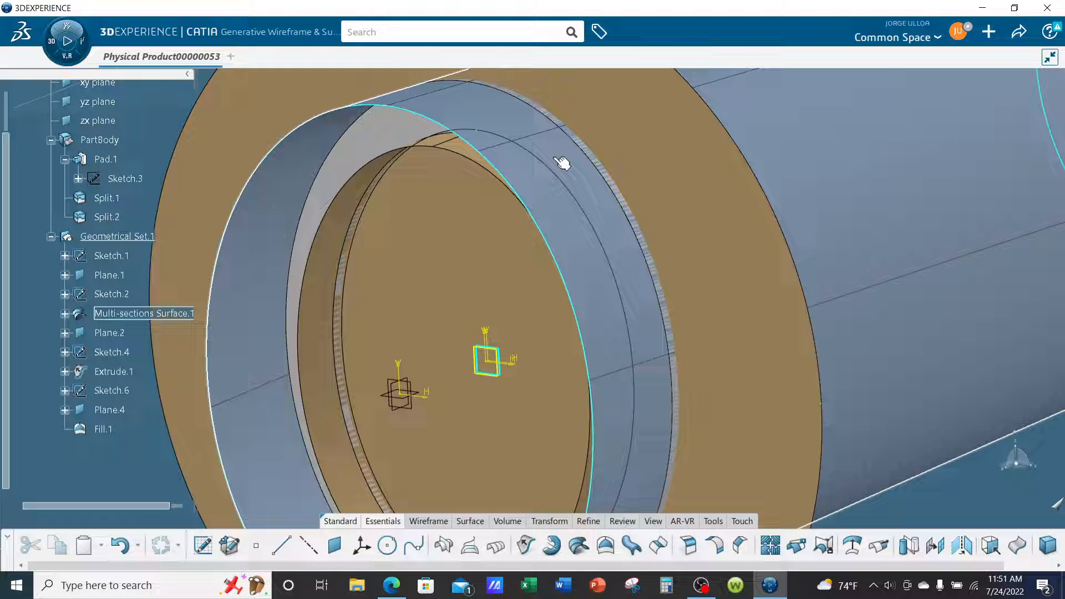
middle_drag(595, 222, 597, 240)
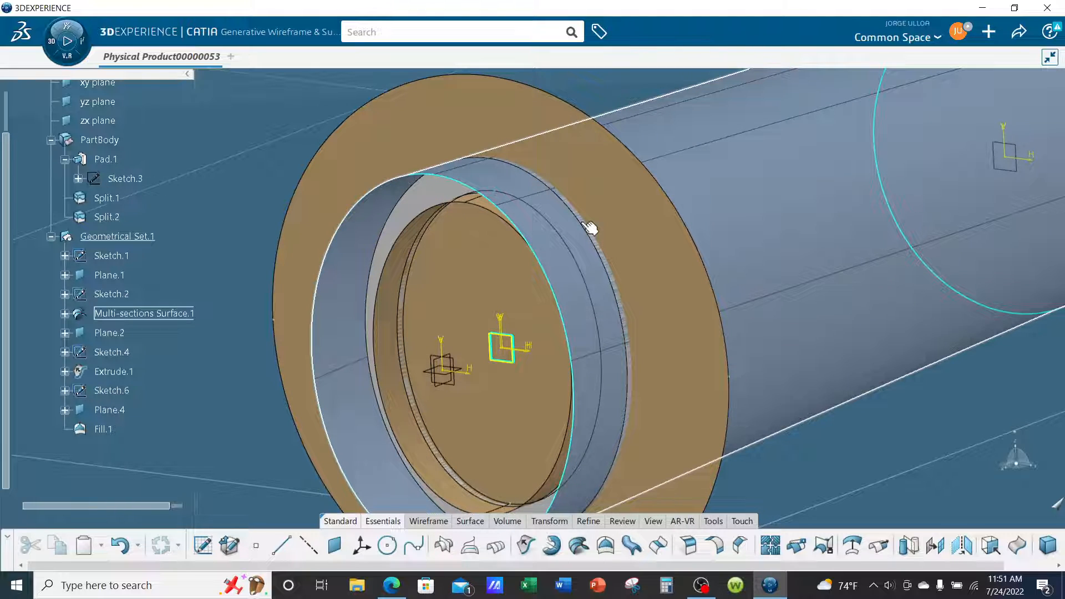
Offset Multi-sections Surface.1 by 0.5 in towards the inside of the fuselage.
click(779, 197)
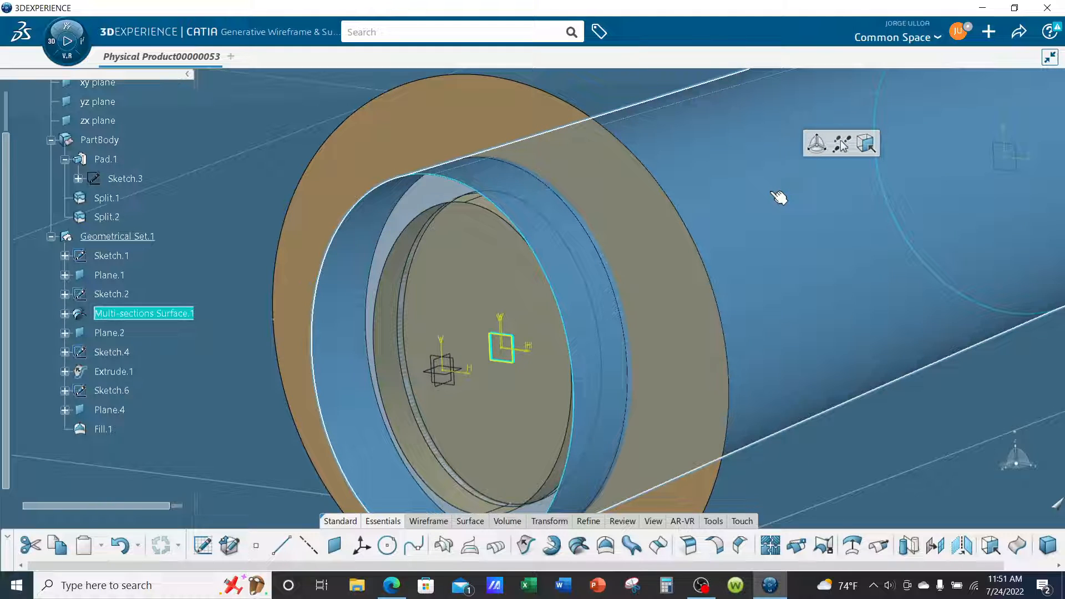
click(852, 548)
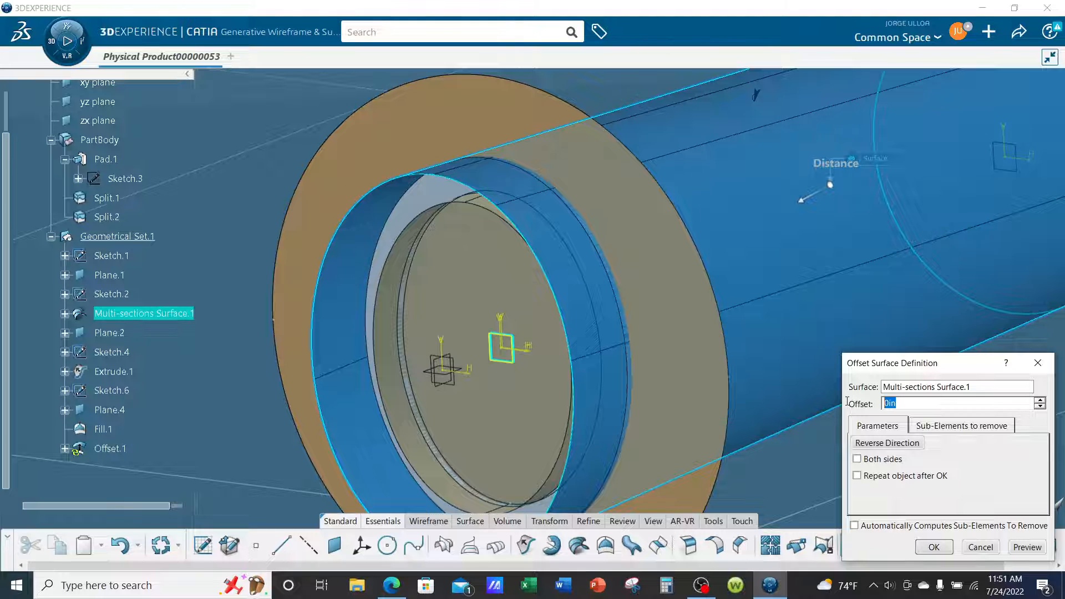
text(.5)
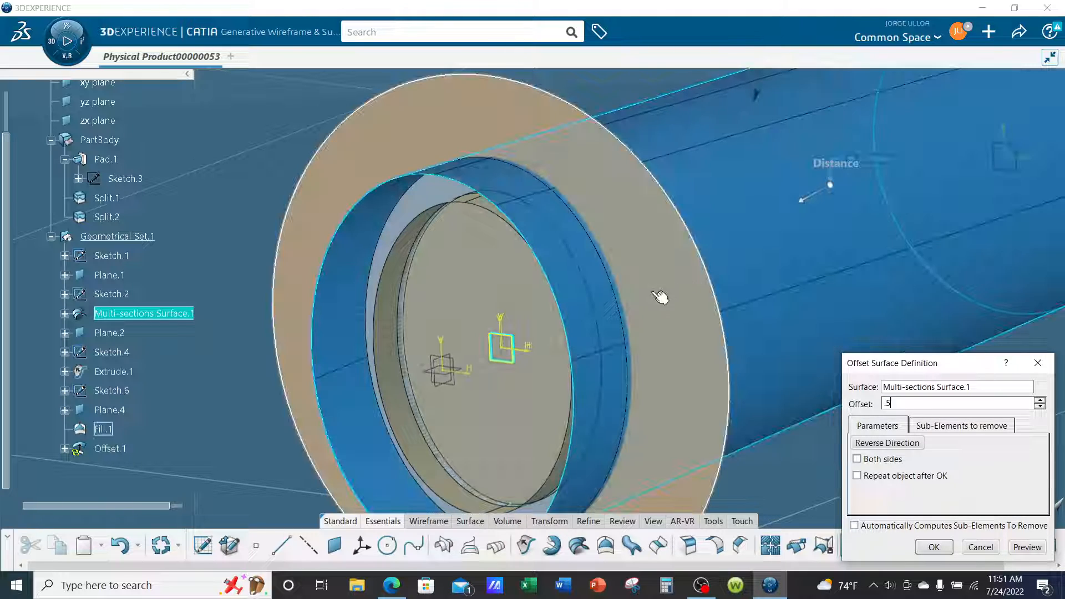
mouse_move(661, 298)
middle_down()
mouse_move(656, 338)
mouse_move(739, 331)
mouse_move(745, 306)
mouse_move(649, 331)
mouse_move(650, 297)
mouse_move(602, 242)
mouse_move(584, 274)
mouse_move(625, 275)
mouse_move(682, 333)
mouse_move(644, 352)
mouse_move(603, 396)
middle_up()
click(842, 443)
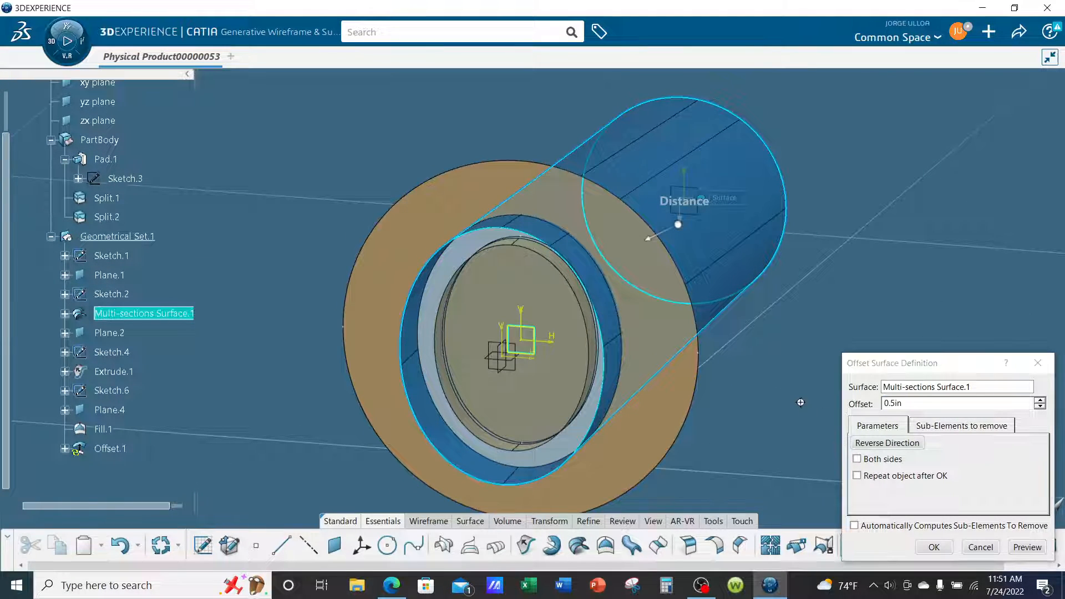
middle_drag(801, 400, 816, 361)
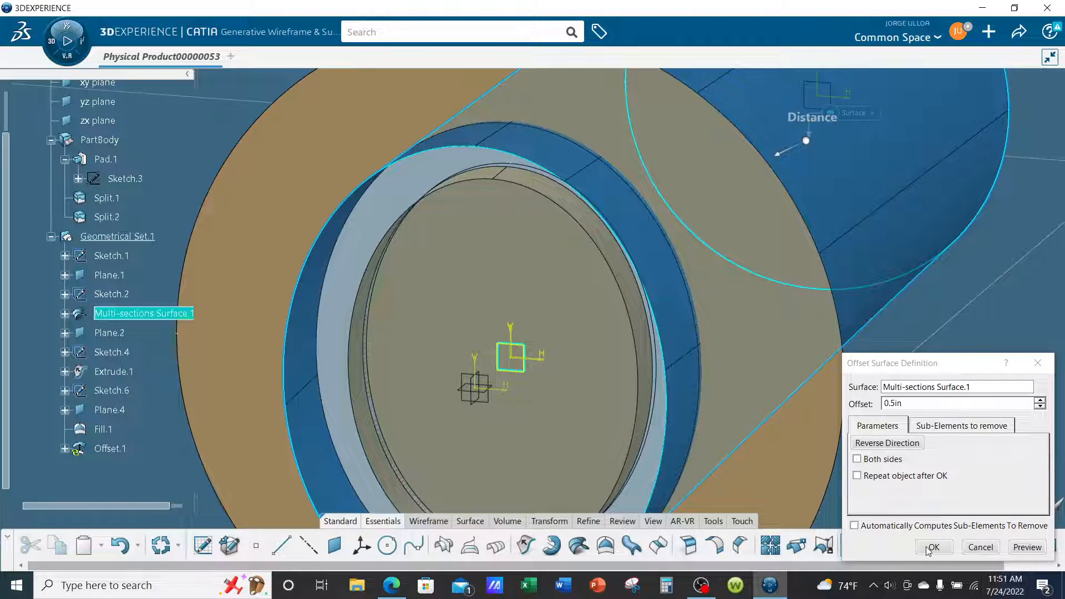
click(932, 547)
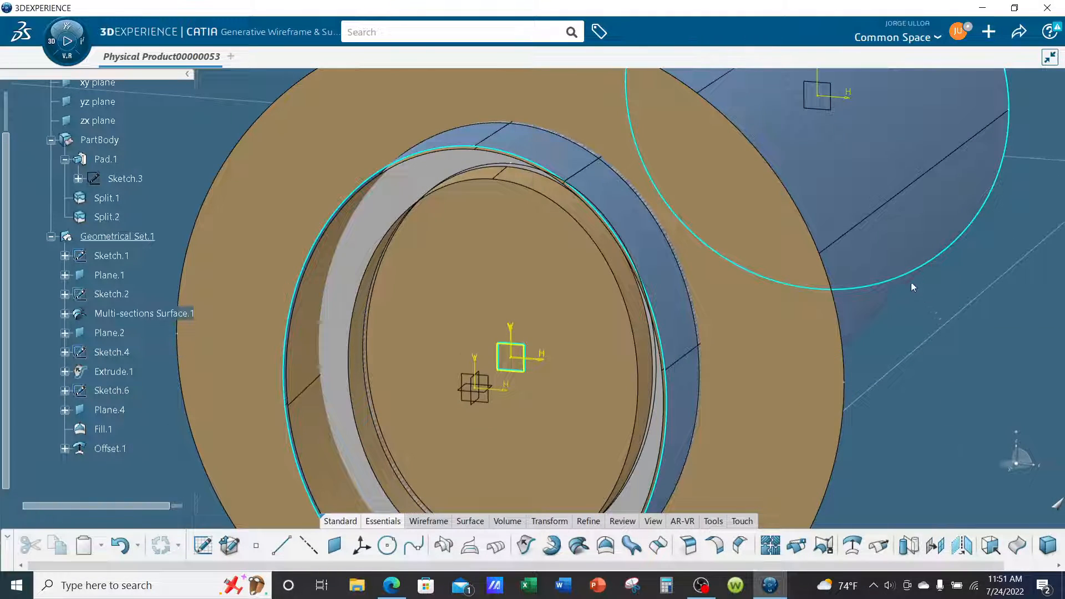
Inspect the inner offset surface against the frame ring's outer edge and the extruded inner surface.
middle_drag(319, 303, 380, 261)
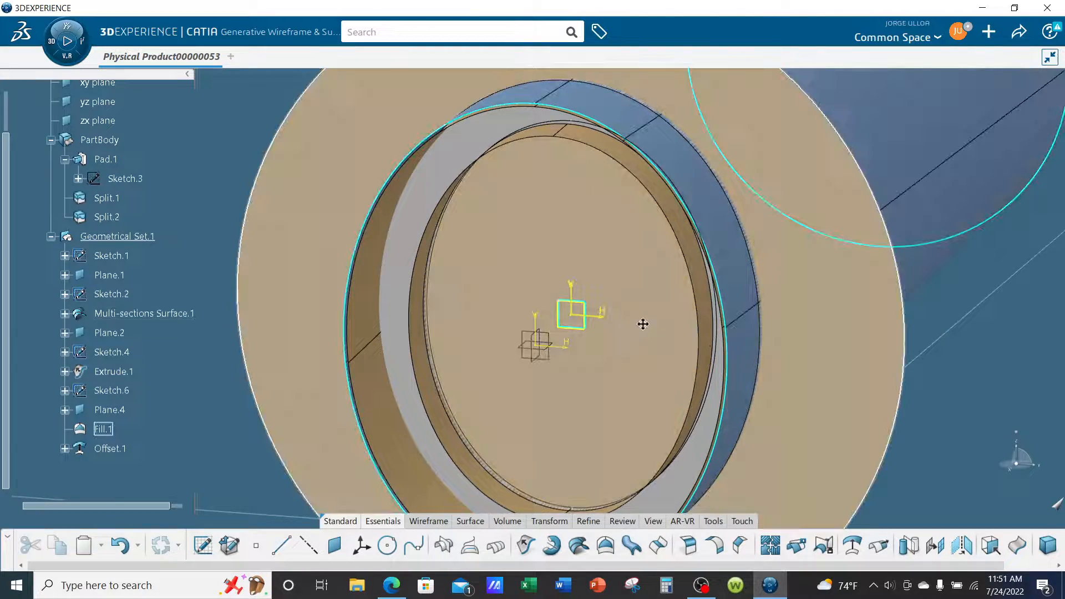
middle_drag(642, 323, 650, 300)
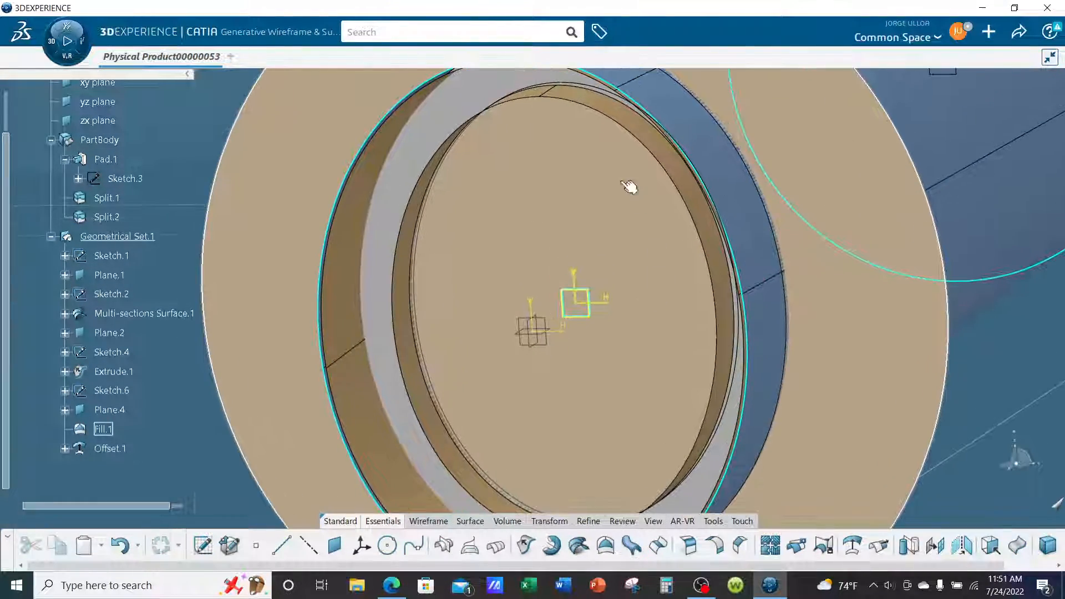
middle_drag(629, 187, 617, 164)
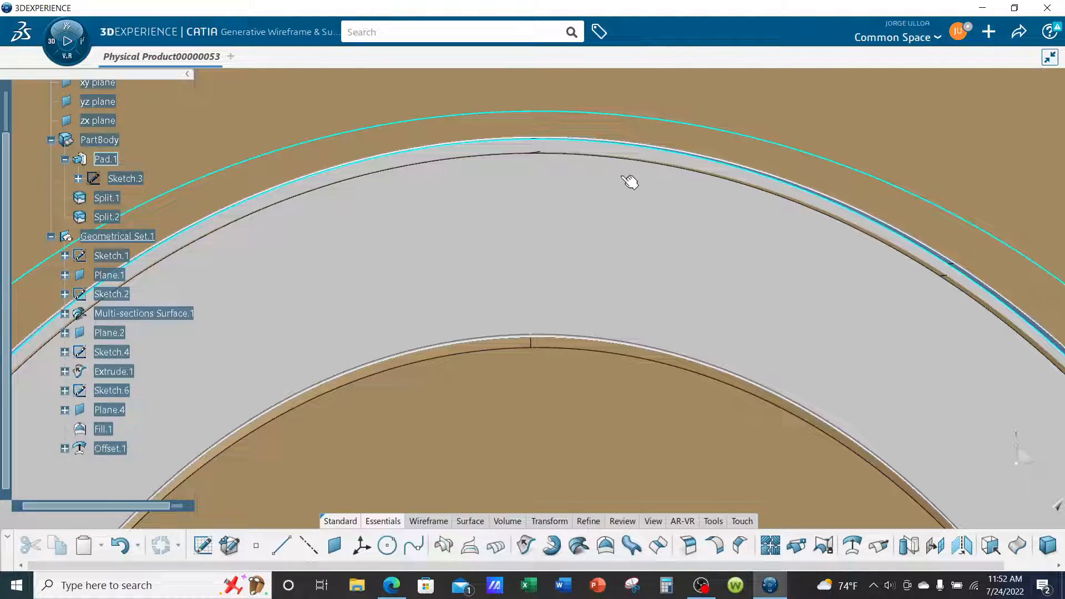
ctrl+middle_drag(613, 206, 586, 326)
mouse_move(586, 326)
middle_down()
mouse_move(694, 86)
mouse_move(521, 361)
mouse_move(443, 406)
mouse_move(691, 353)
middle_up()
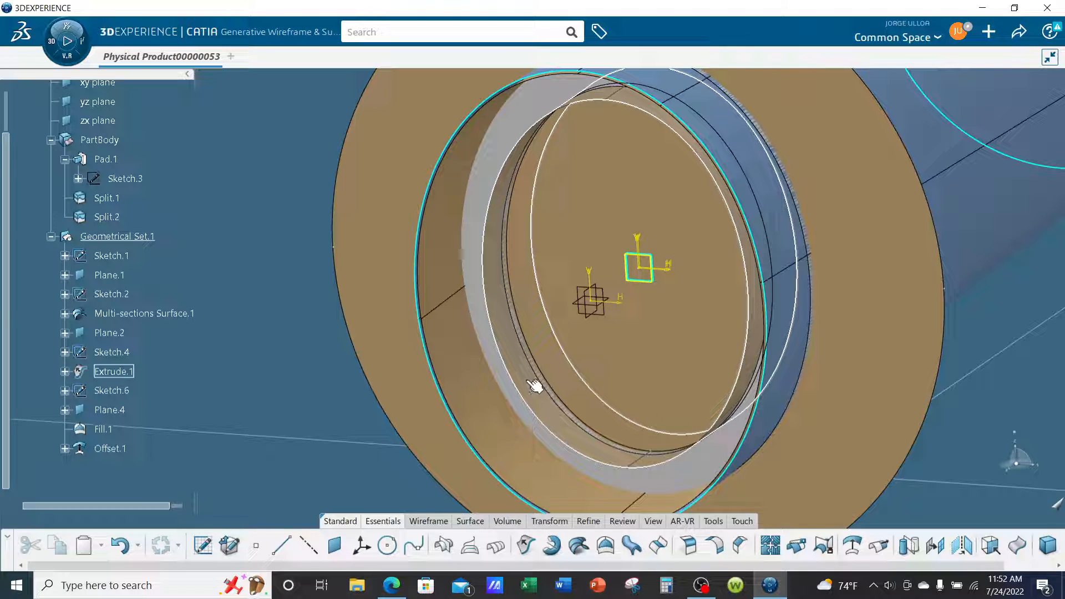
Change the fill colour of Extrude.1 to a grey-green from the basic colours.
right_click(114, 372)
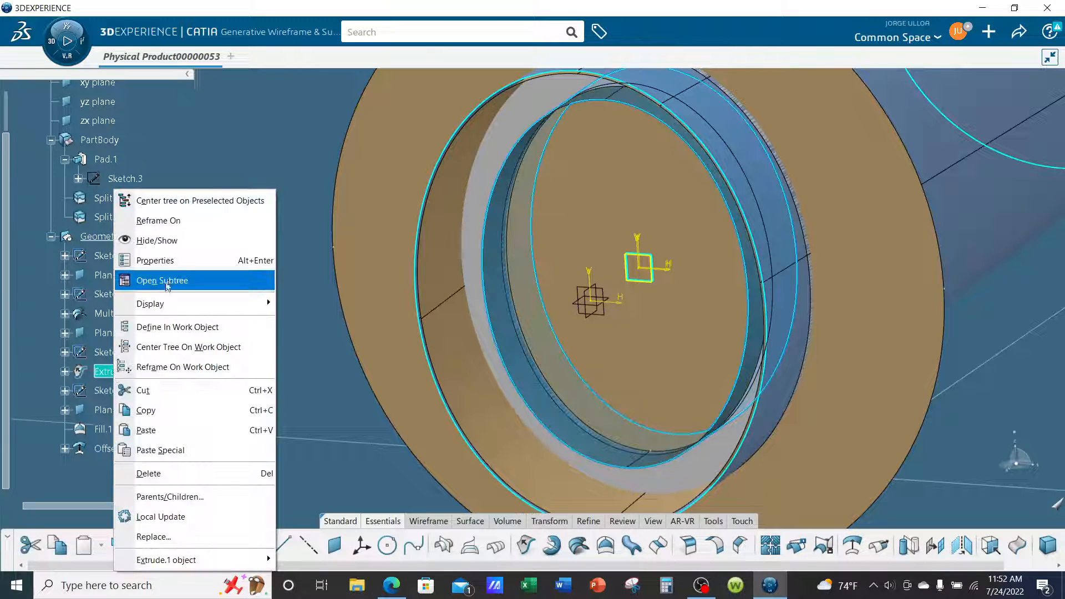
click(166, 260)
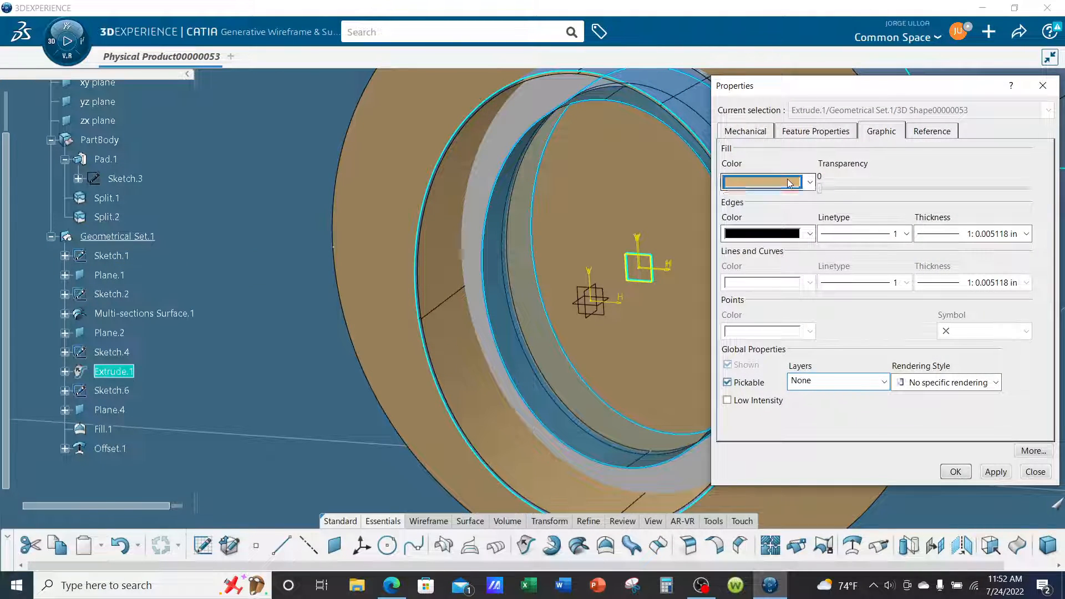
click(790, 183)
click(737, 443)
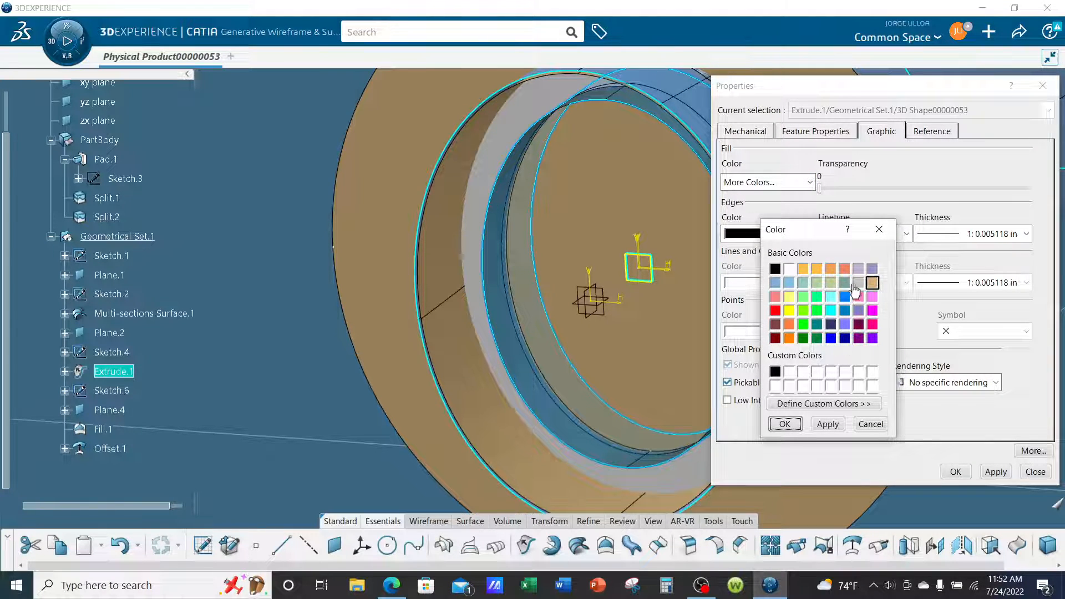
click(844, 283)
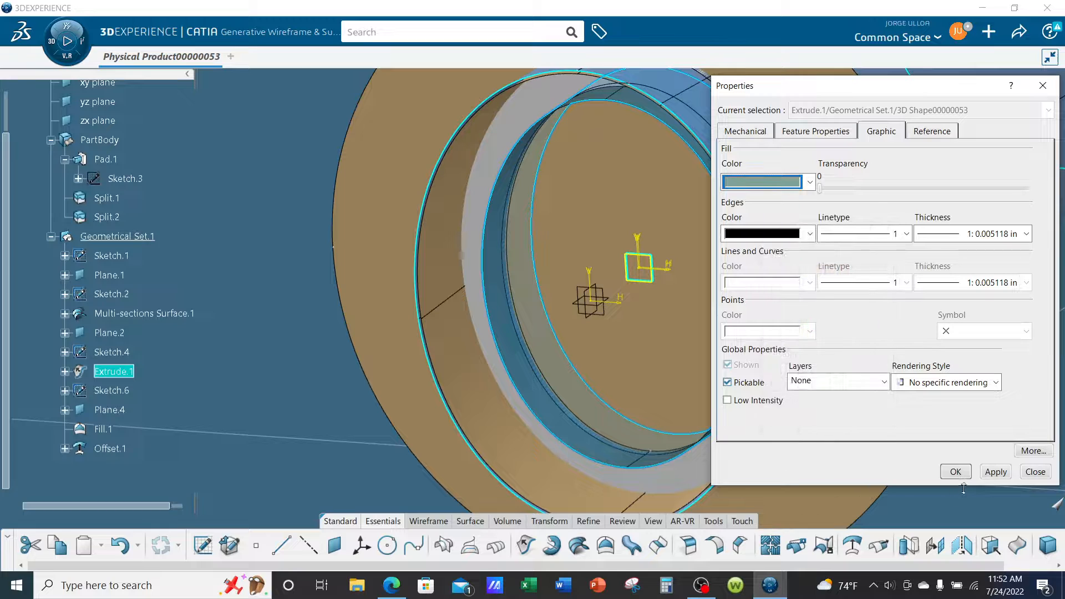
click(954, 471)
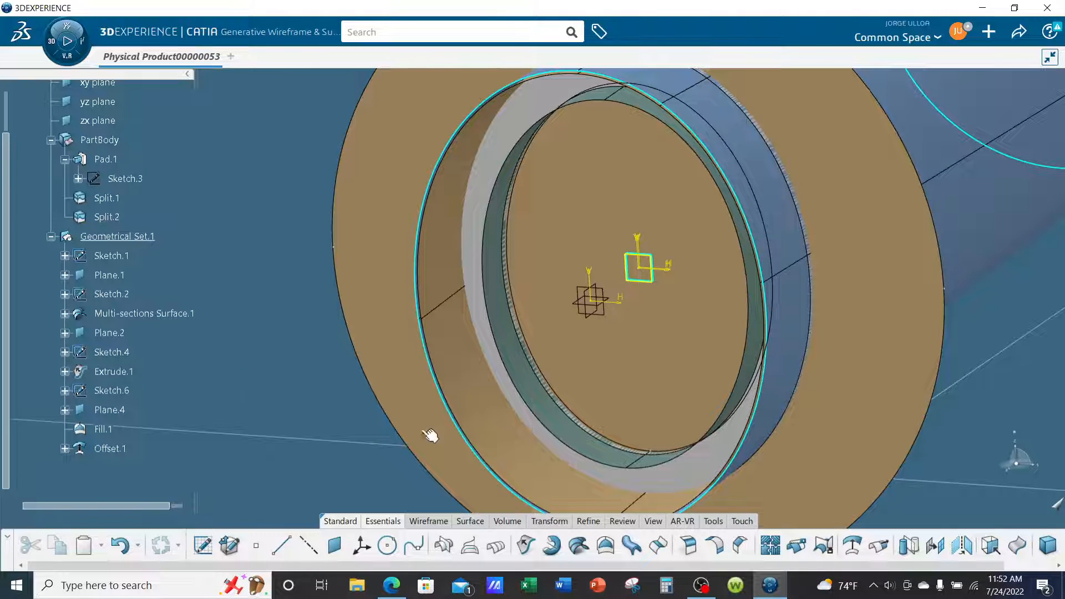
Offset the Extrude.1 surface by 0.5 in outwards, into the frame ring.
click(544, 383)
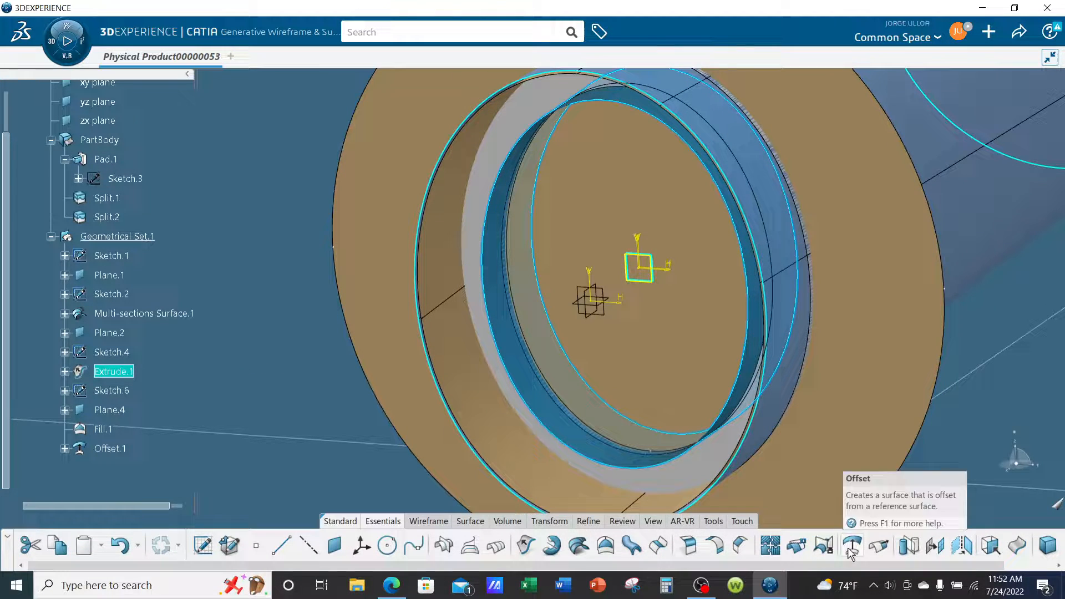
click(852, 545)
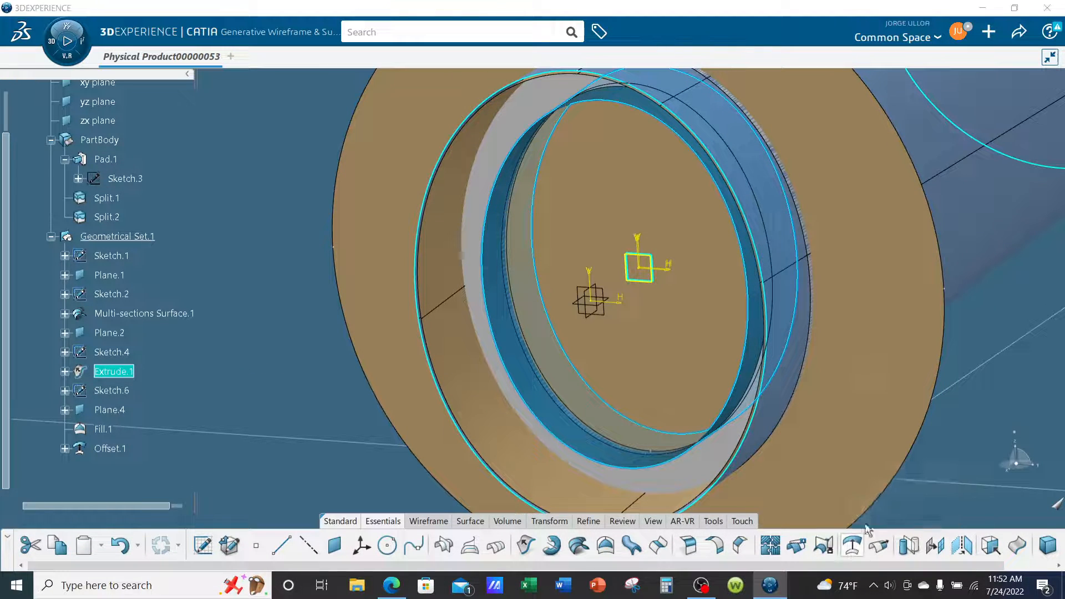
middle_drag(647, 387, 695, 344)
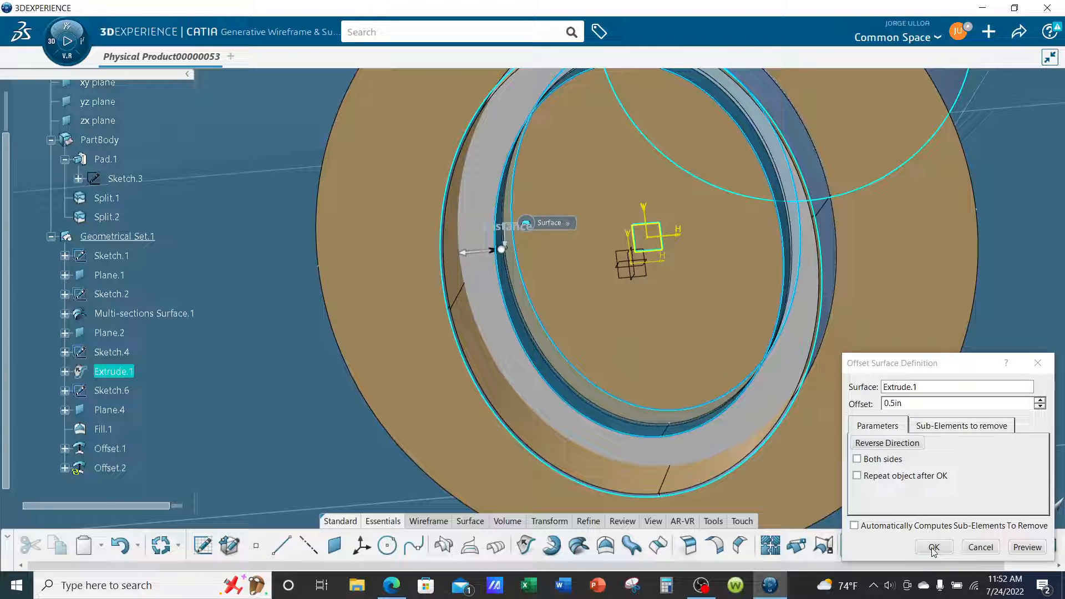
click(934, 547)
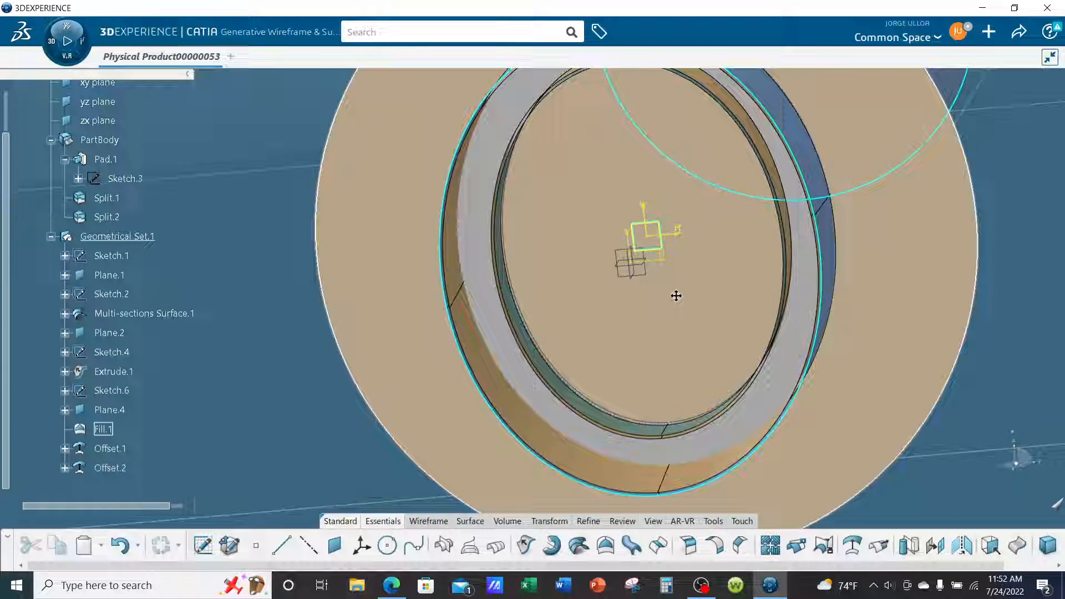
Check the new offset surface along the ring's inner edge and hide the PartBody containing the solid frame ring.
middle_drag(674, 295, 583, 424)
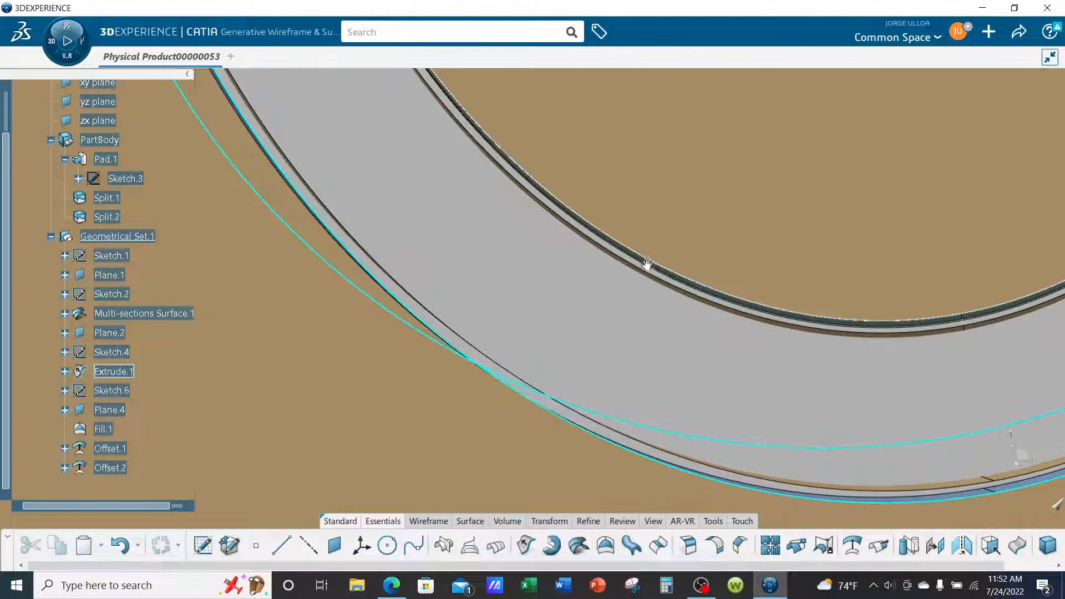
middle_drag(567, 303, 875, 398)
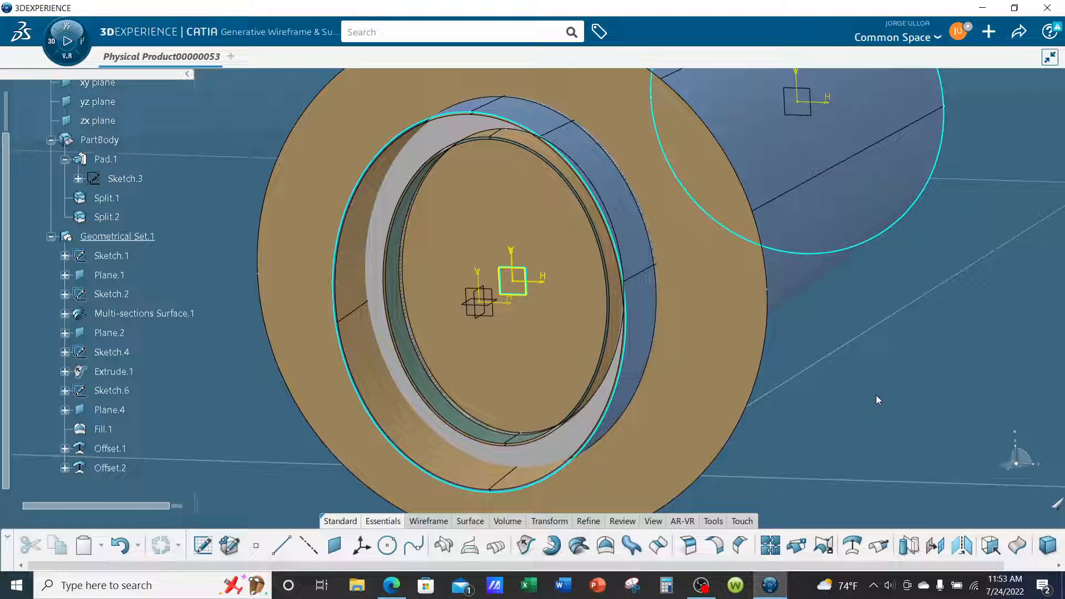
middle_drag(876, 395, 625, 393)
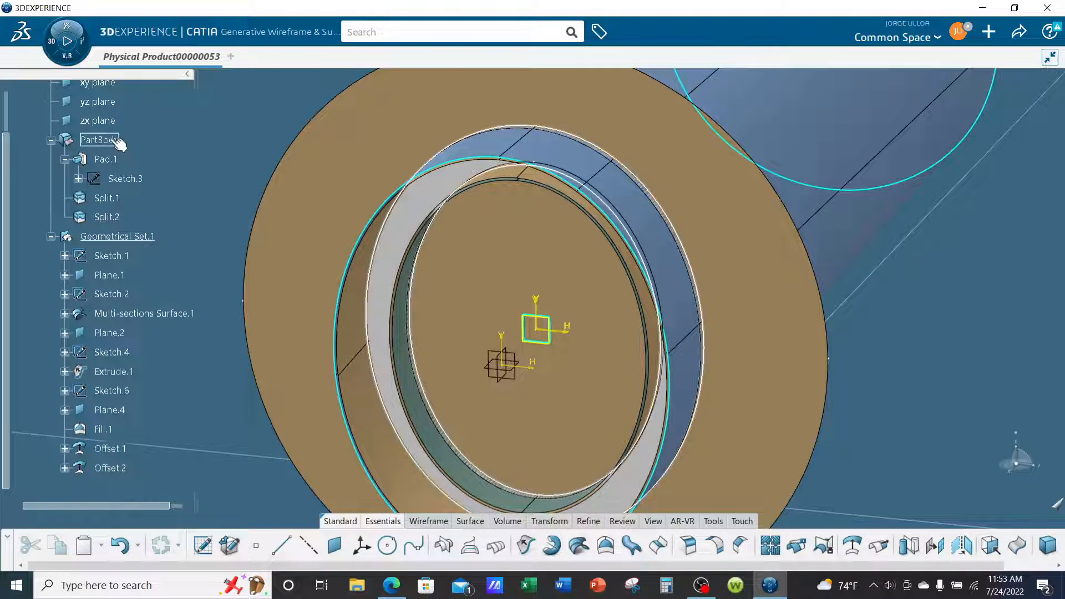
right_click(114, 140)
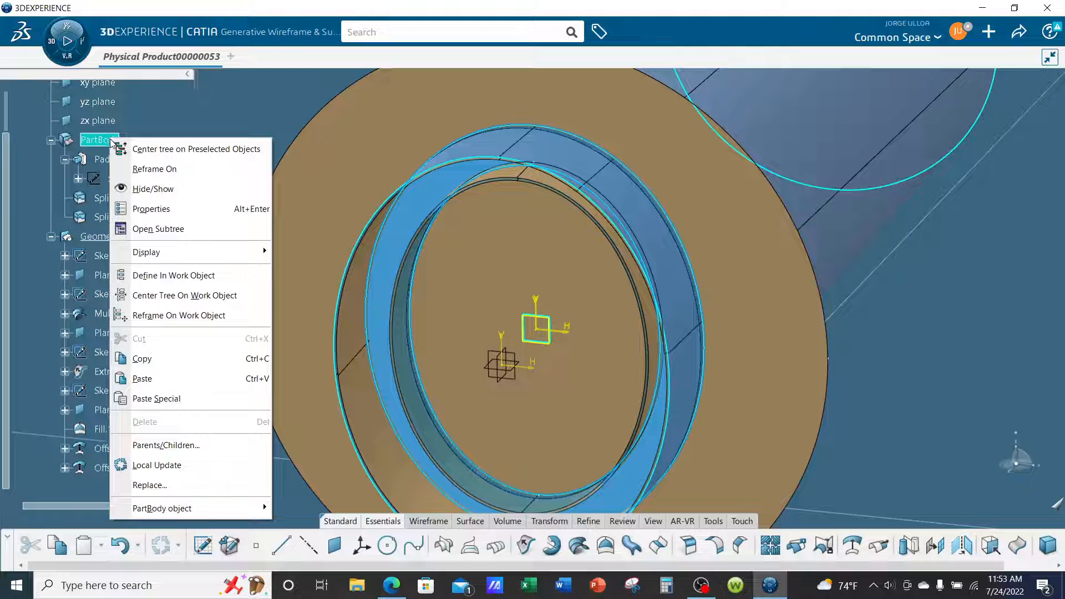
click(135, 189)
Examine how the two offset surfaces sit relative to the fill surface, the inner extrusion and the lofted skin.
middle_drag(471, 316, 449, 309)
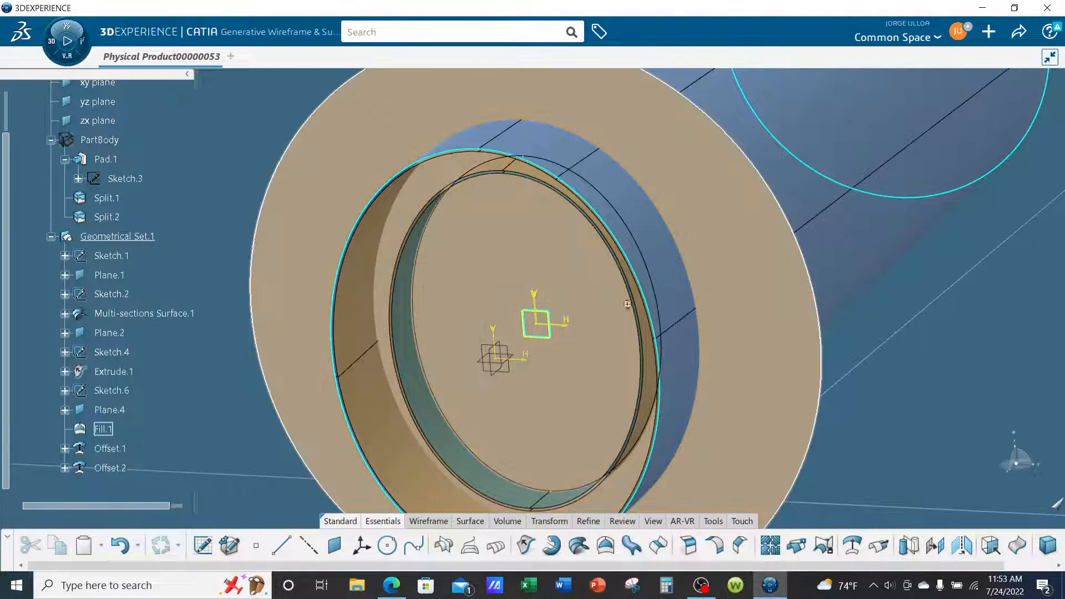
middle_drag(627, 304, 673, 360)
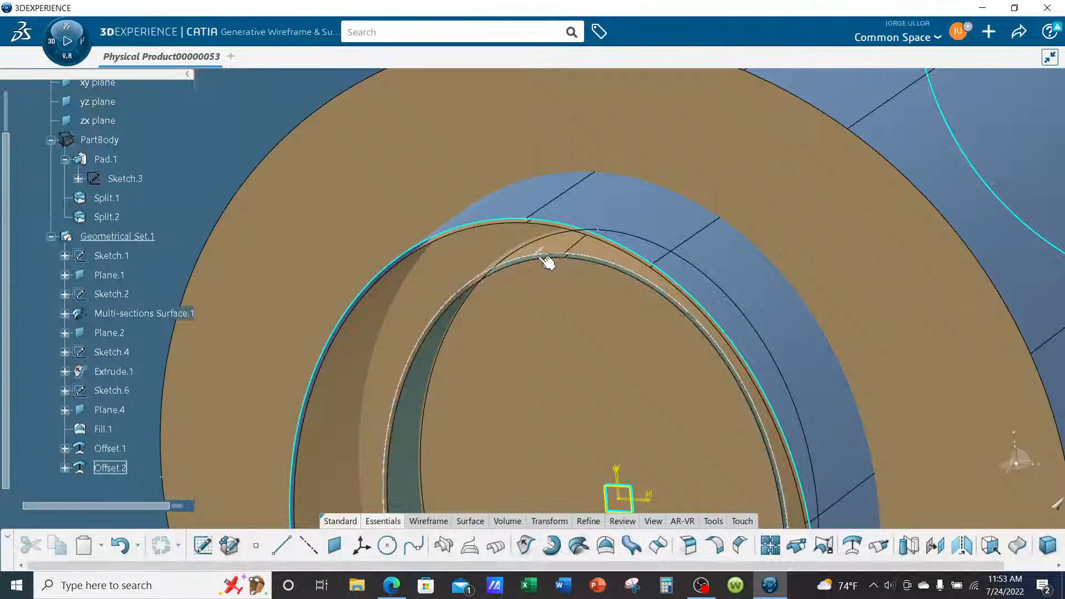
click(559, 251)
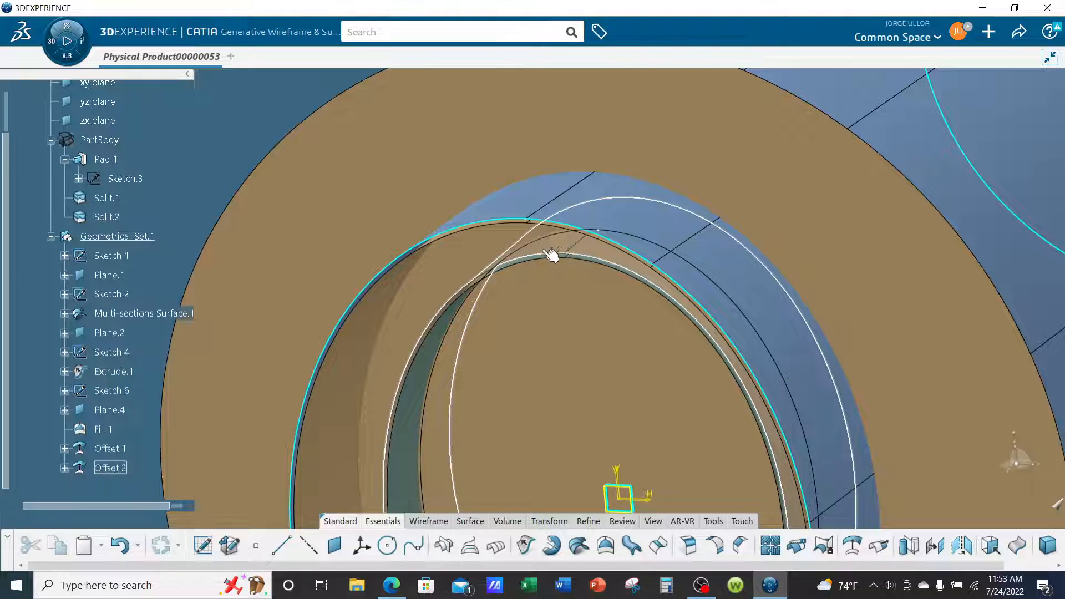
click(356, 383)
middle_drag(357, 382, 387, 429)
middle_drag(516, 222, 531, 370)
click(792, 430)
middle_drag(793, 431, 811, 377)
middle_drag(822, 414, 800, 381)
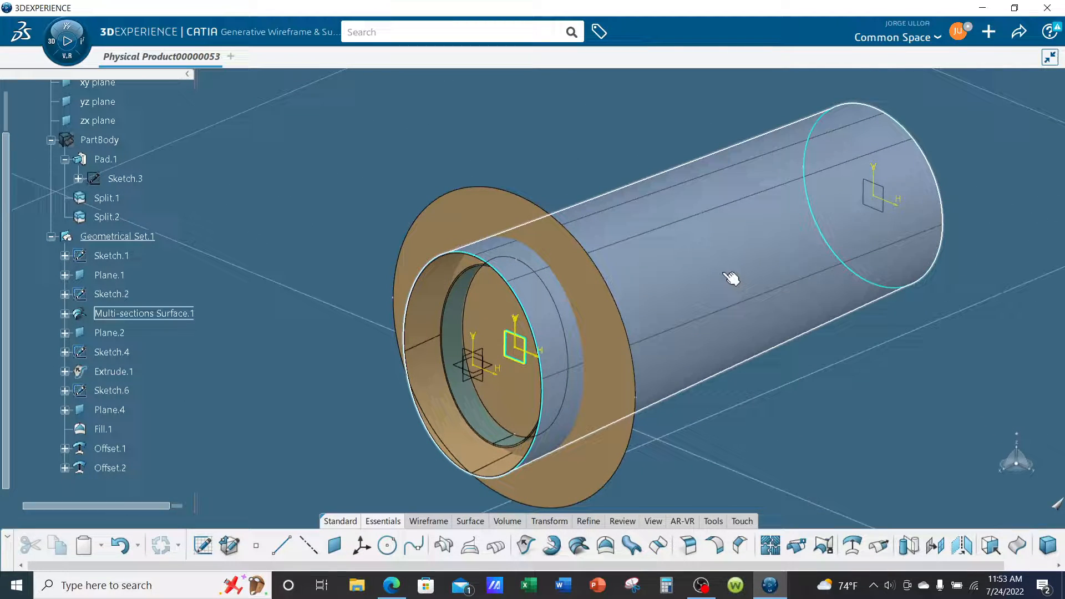
Hide Multi-sections Surface.1 and look over the remaining offset, fill and extruded surfaces at the open end.
right_click(157, 313)
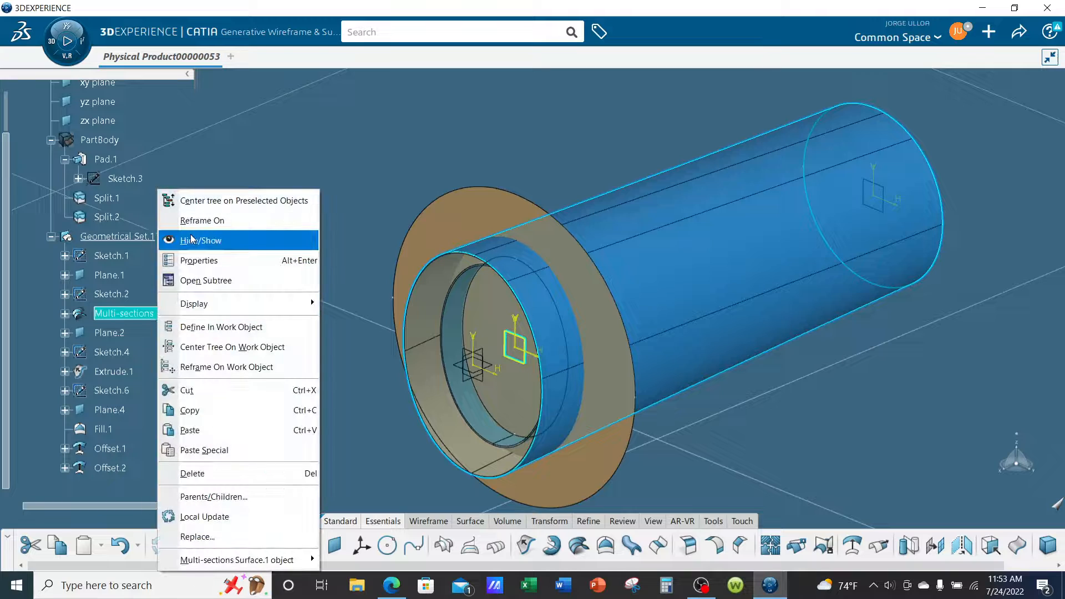
click(192, 239)
mouse_move(582, 383)
middle_down()
mouse_move(672, 409)
mouse_move(668, 289)
middle_up()
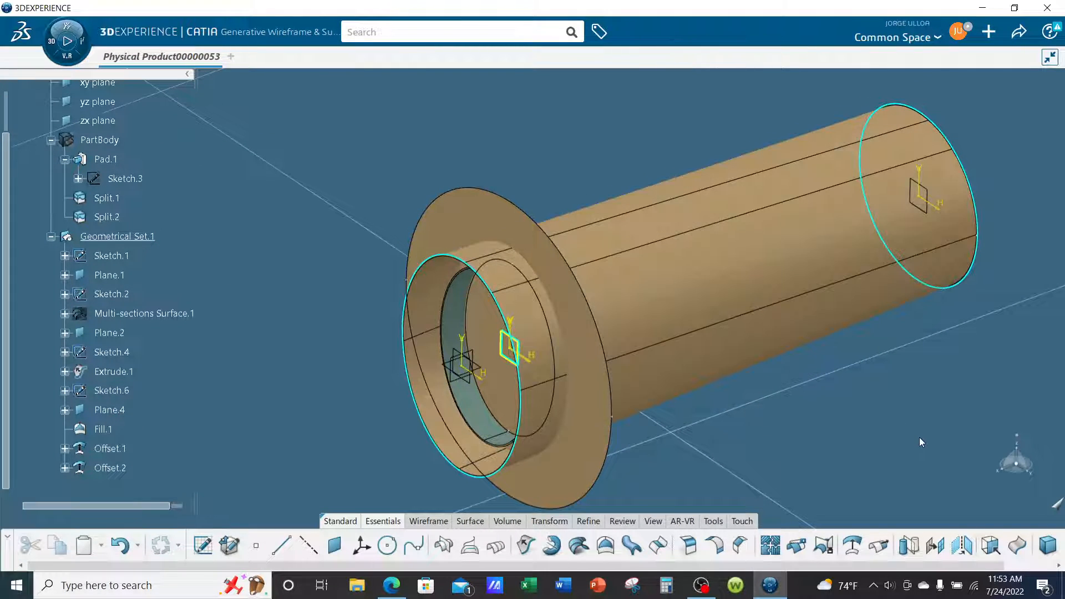
middle_drag(753, 285, 708, 380)
middle_drag(743, 315, 597, 387)
middle_drag(893, 397, 905, 380)
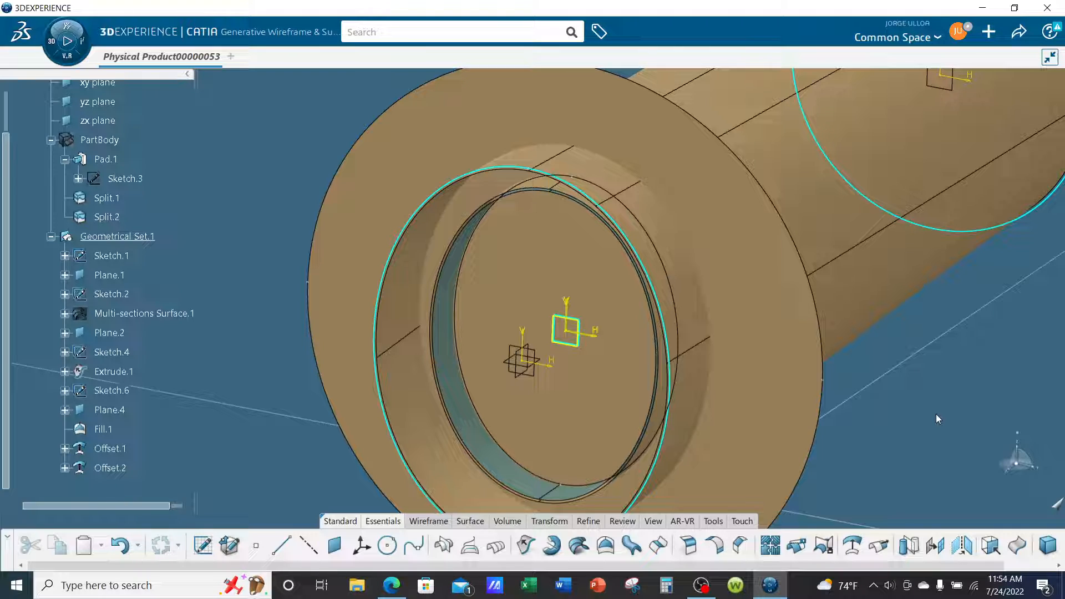
Trim Fill.1, Offset.2 and Offset.1 against each other into one flanged ring surface.
click(825, 548)
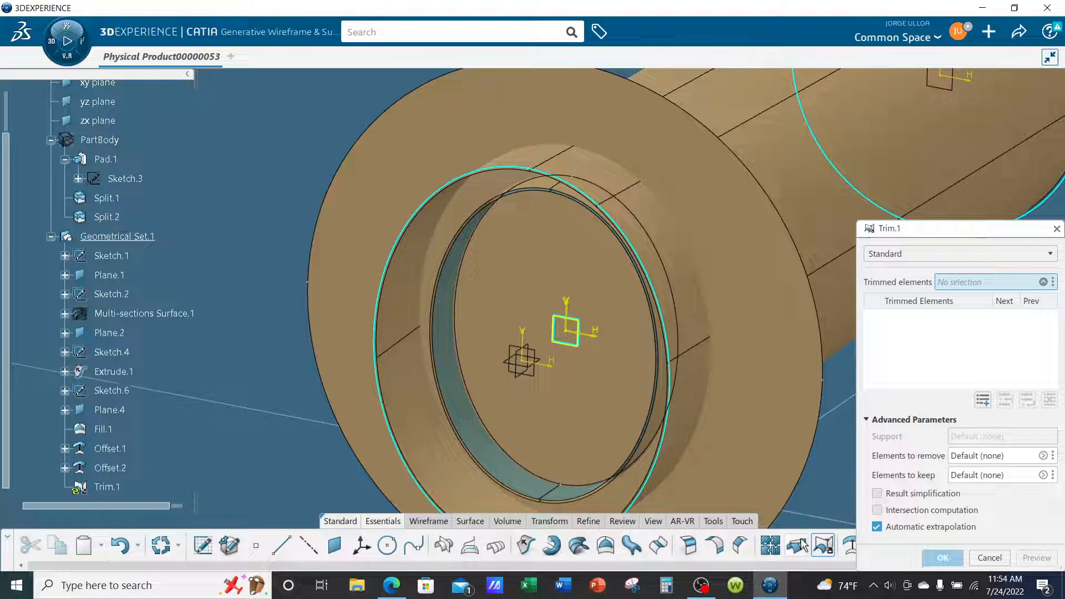
middle_drag(530, 361, 612, 317)
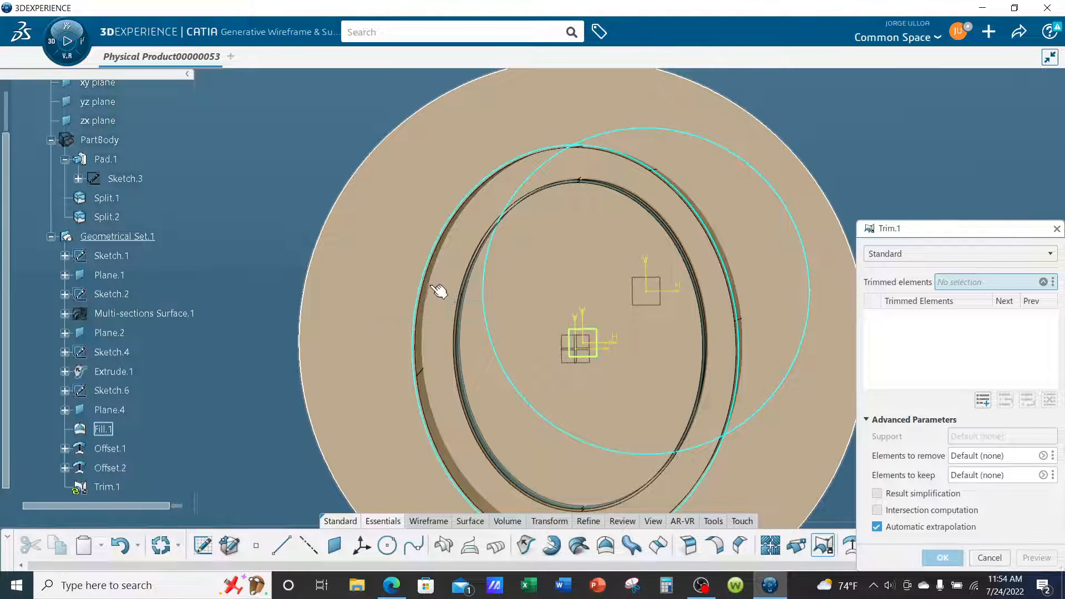
scroll(455, 302, up, 5)
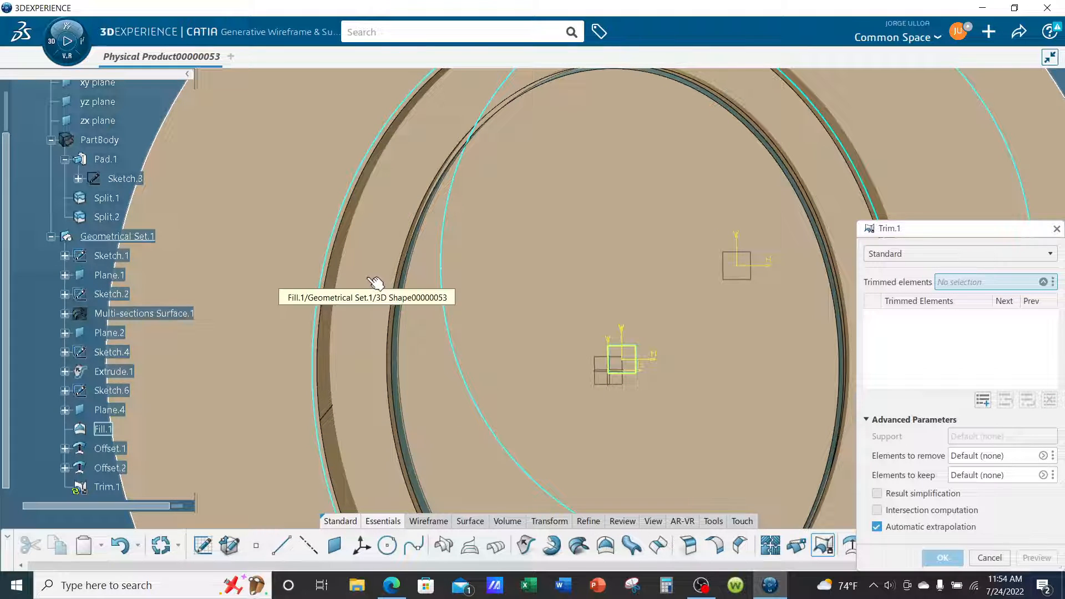
click(374, 283)
scroll(516, 369, down, 5)
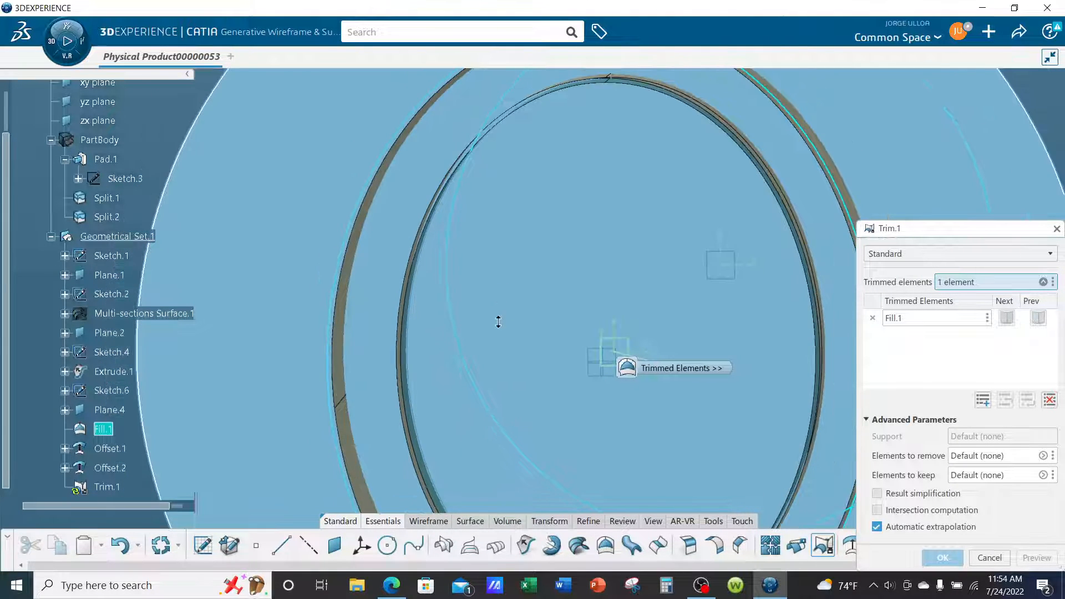
scroll(577, 322, up, 5)
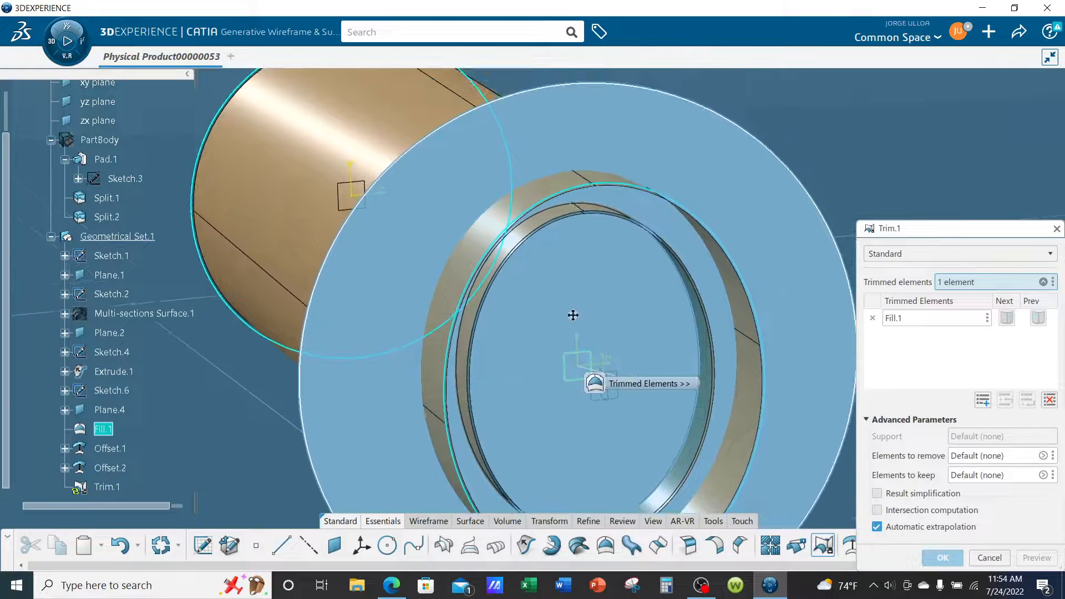
scroll(585, 295, up, 3)
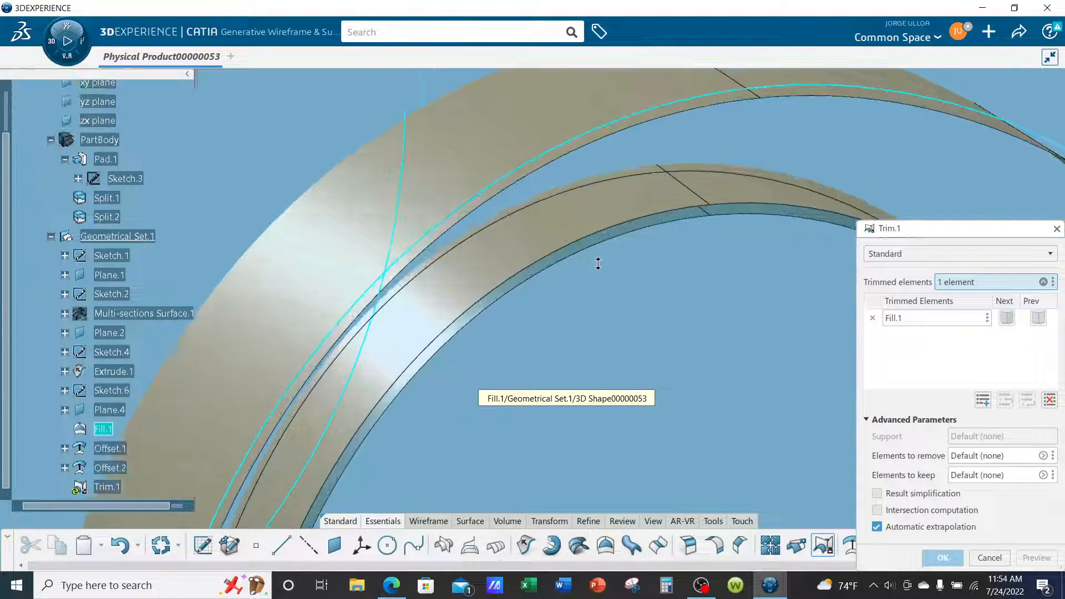
scroll(660, 167, up, 2)
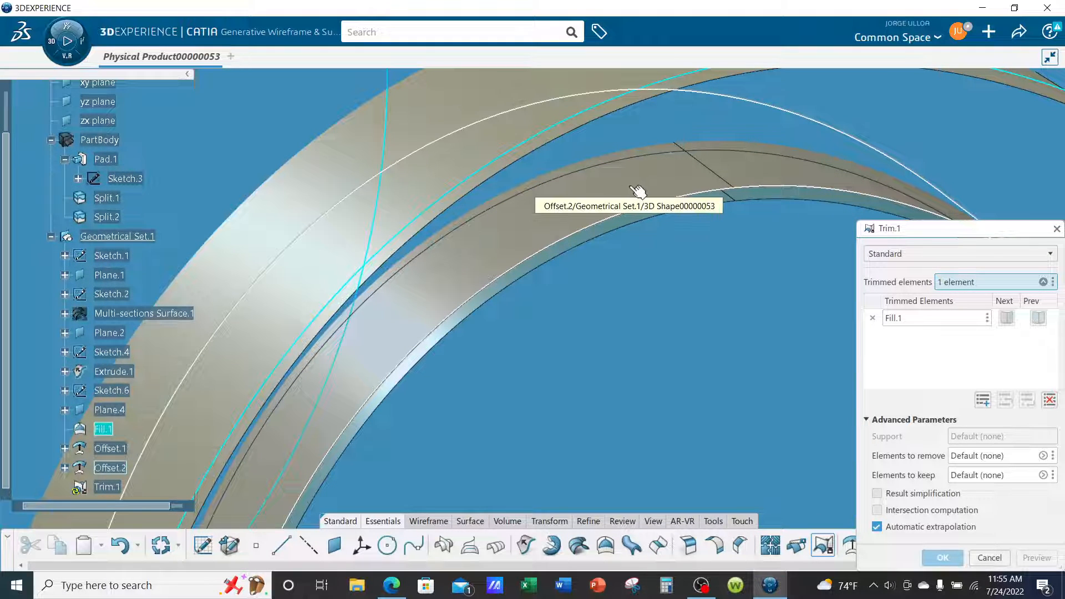
click(634, 189)
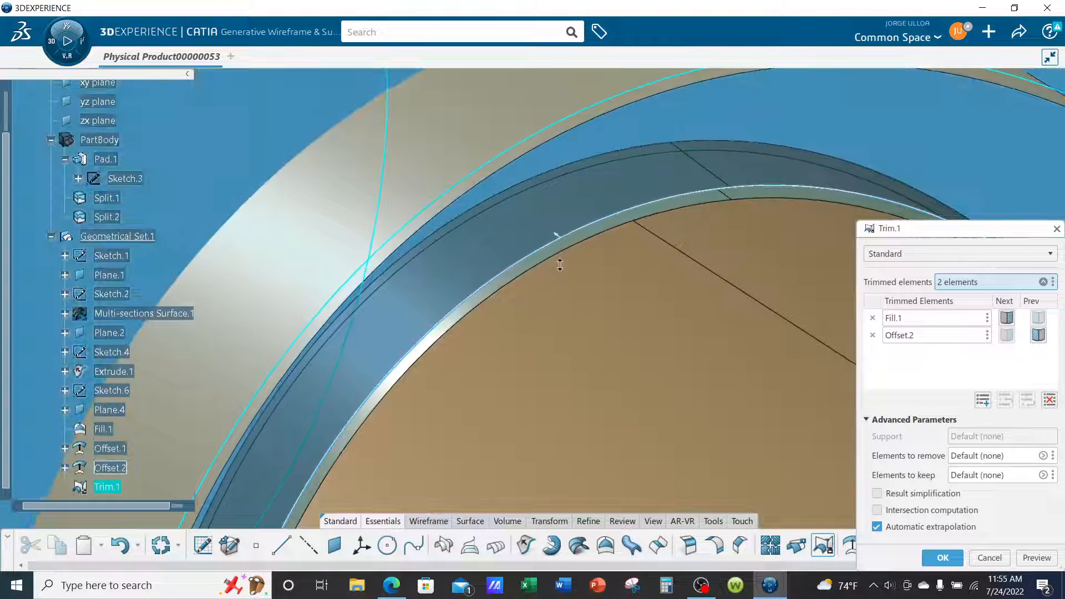
middle_drag(559, 260, 661, 253)
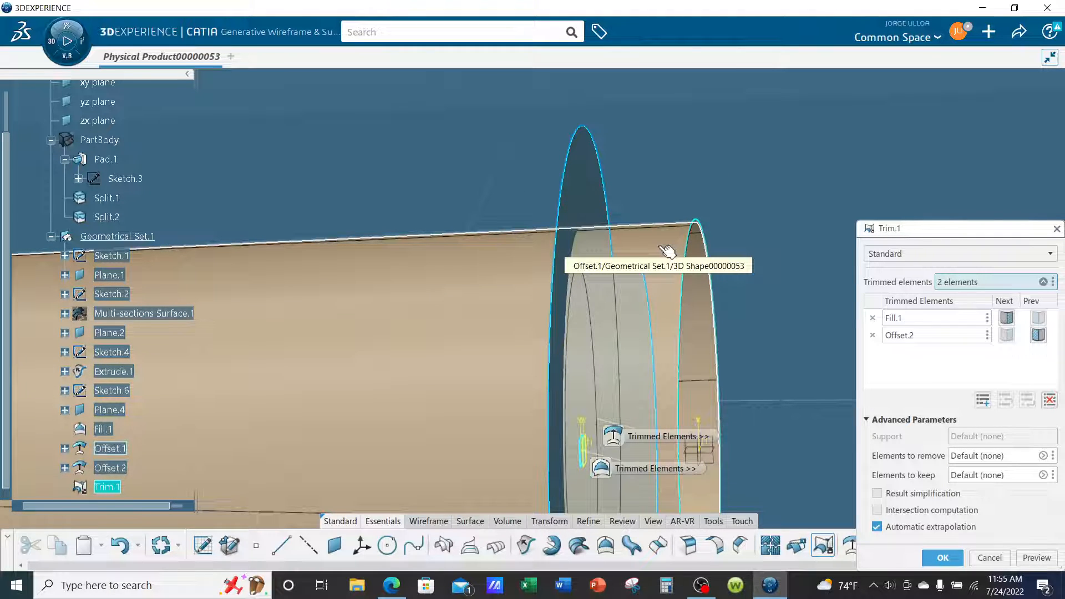
click(667, 252)
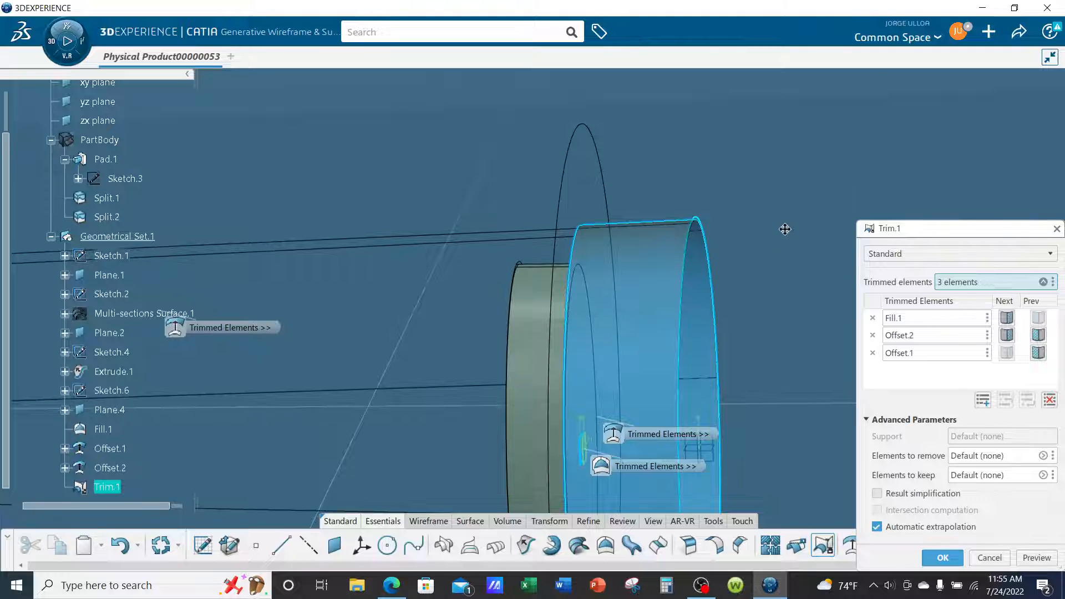
middle_drag(785, 229, 504, 255)
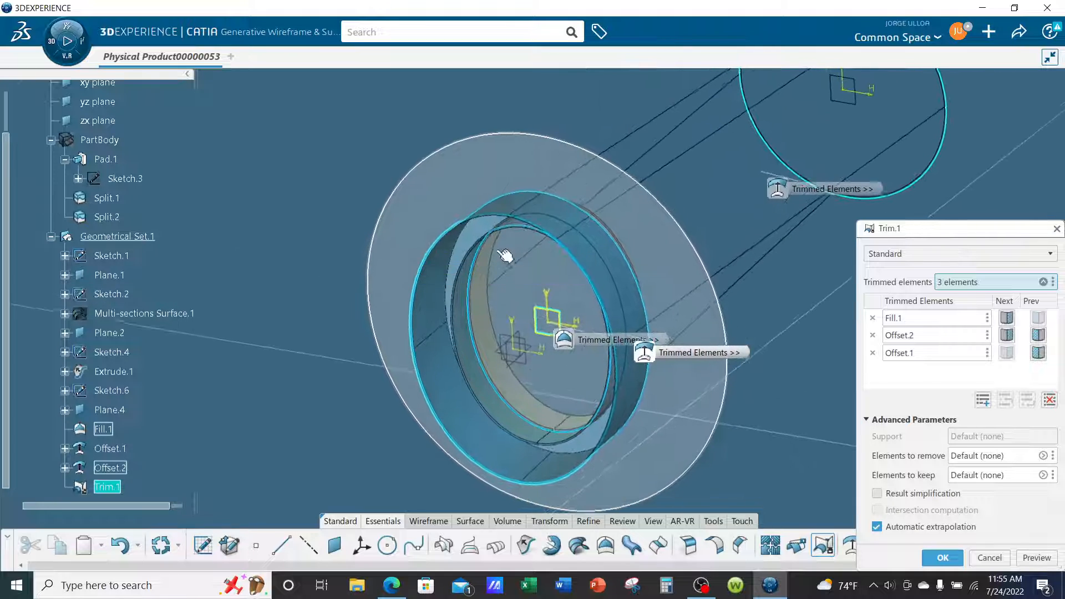
click(942, 558)
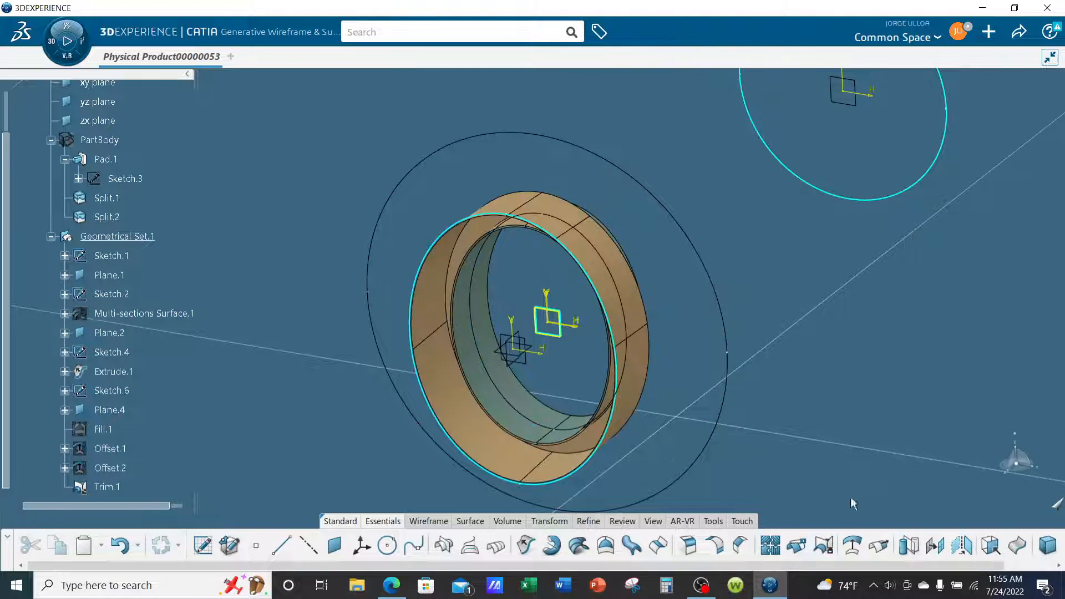
Hide the inner Extrude.1 surface and inspect the trimmed ring from both sides.
ctrl+middle_drag(731, 413, 740, 345)
middle_drag(523, 364, 561, 222)
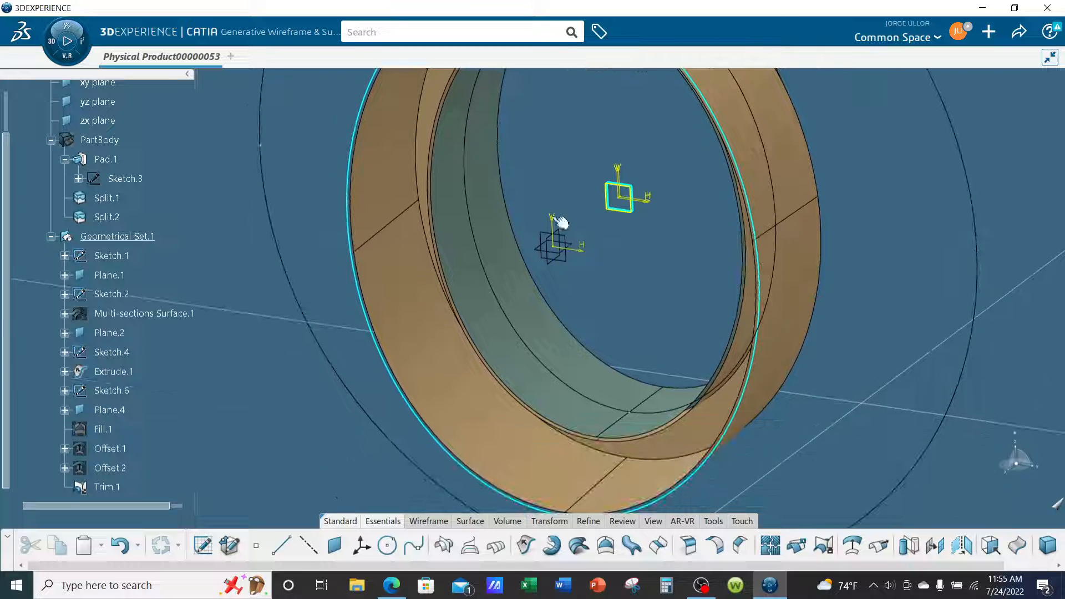
right_click(508, 266)
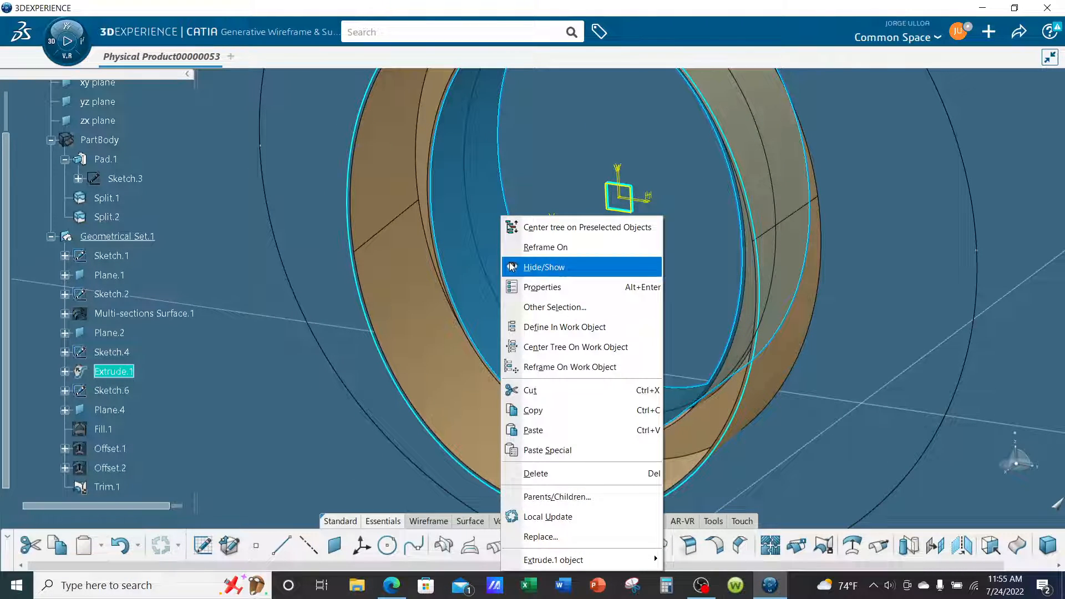
click(527, 267)
mouse_move(613, 280)
middle_down()
mouse_move(617, 292)
mouse_move(732, 288)
mouse_move(777, 333)
mouse_move(634, 263)
mouse_move(625, 268)
middle_up()
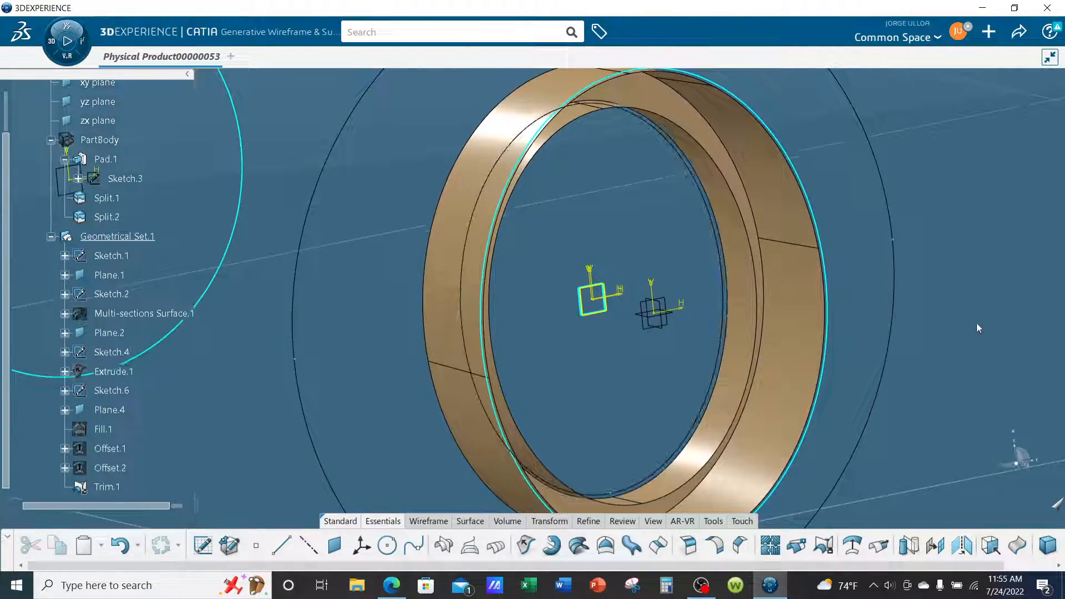
mouse_move(976, 324)
middle_down()
mouse_move(906, 316)
mouse_move(889, 252)
mouse_move(761, 297)
middle_up()
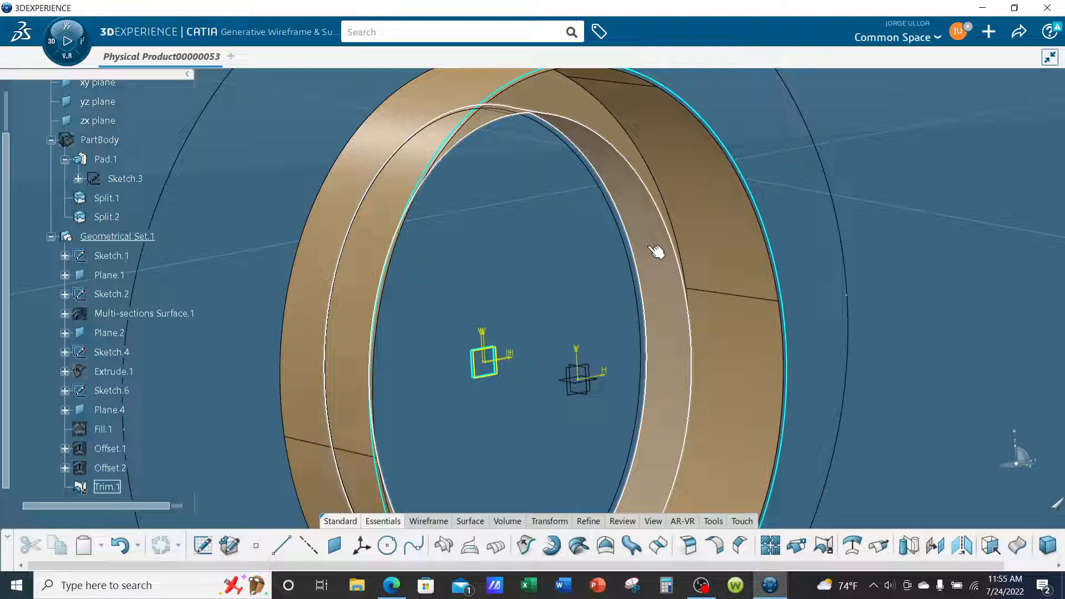
middle_drag(576, 264, 723, 349)
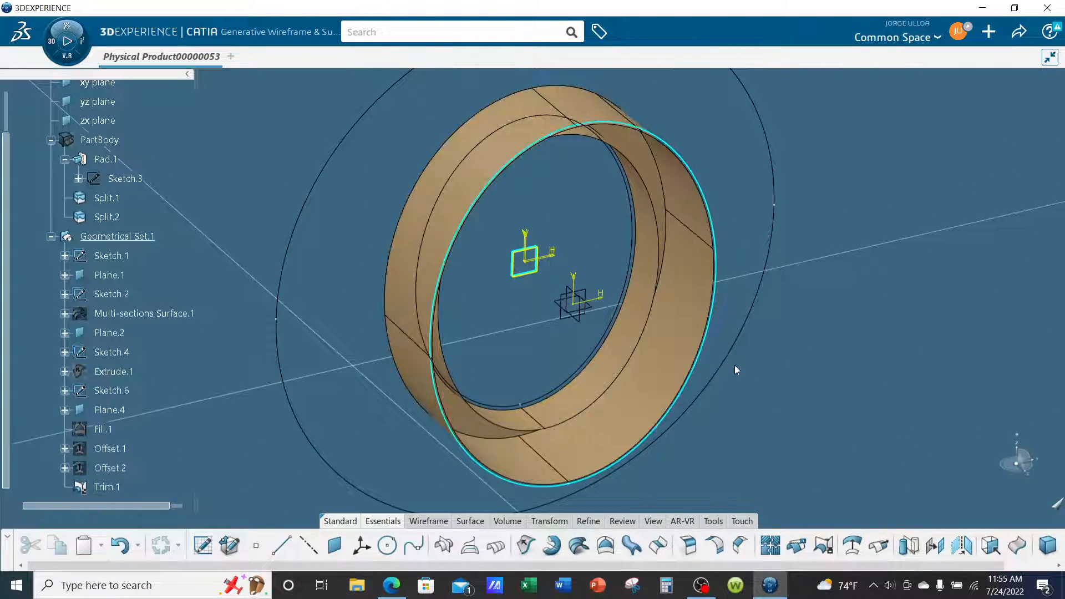
Change the fill color of Trim.1 to the purple basic color in its graphic properties.
scroll(167, 333, down, 2)
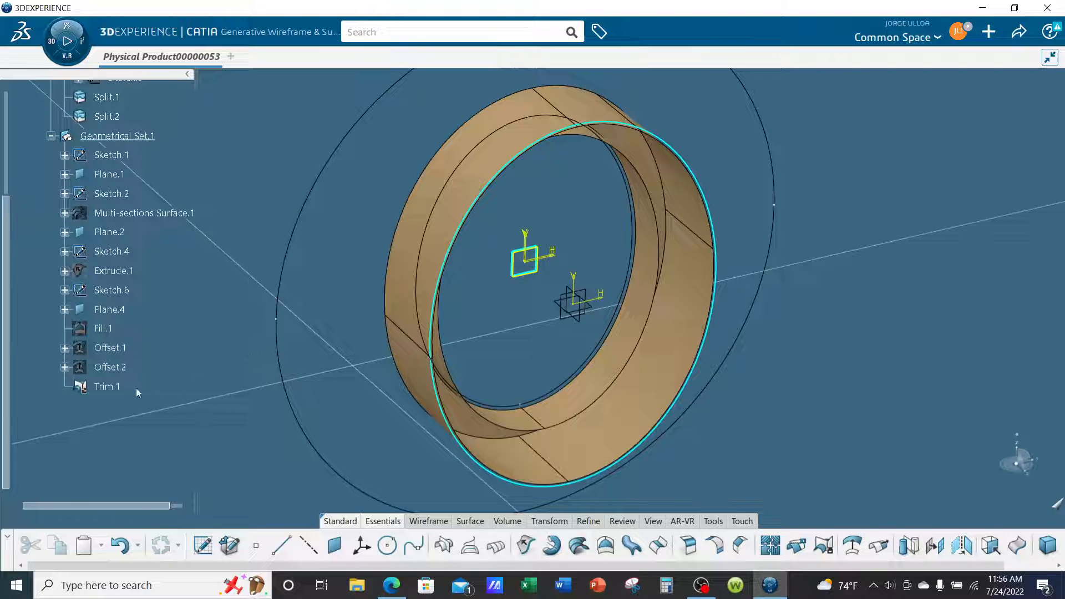
right_click(105, 388)
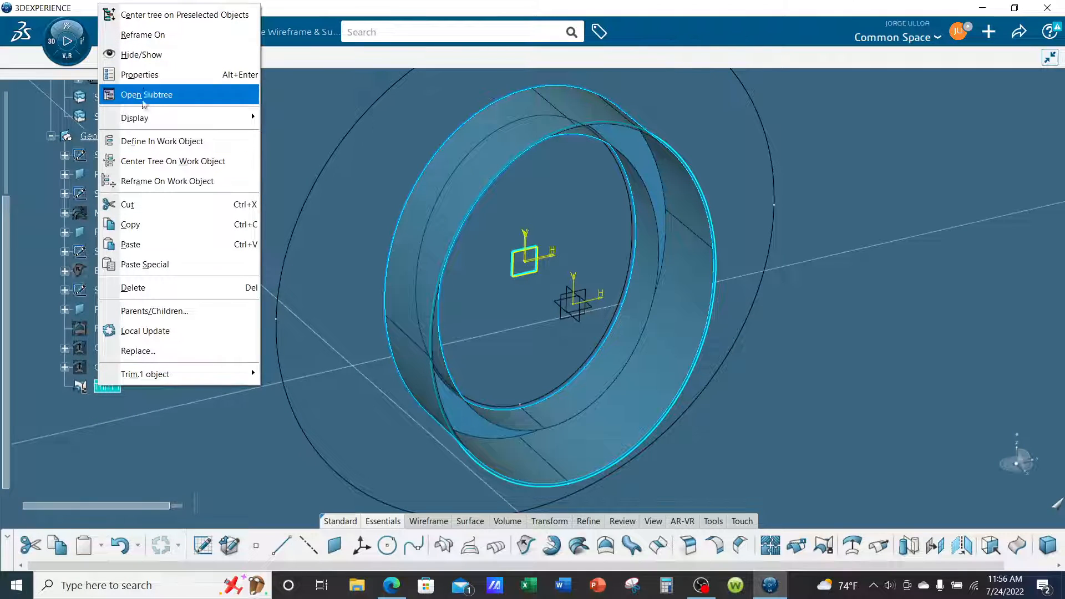
click(144, 78)
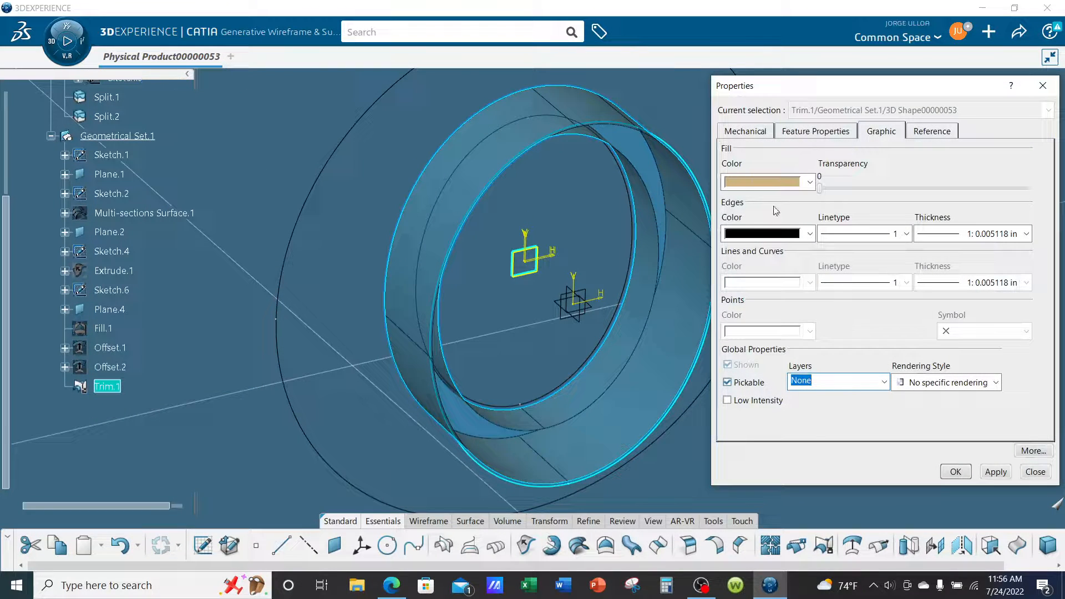
click(776, 181)
click(775, 441)
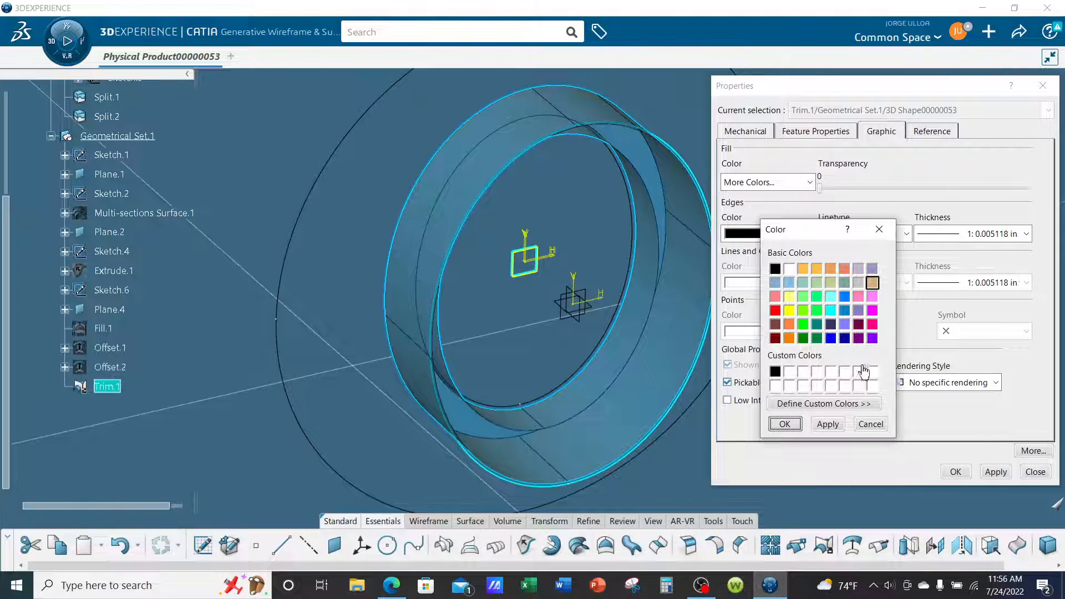
click(872, 338)
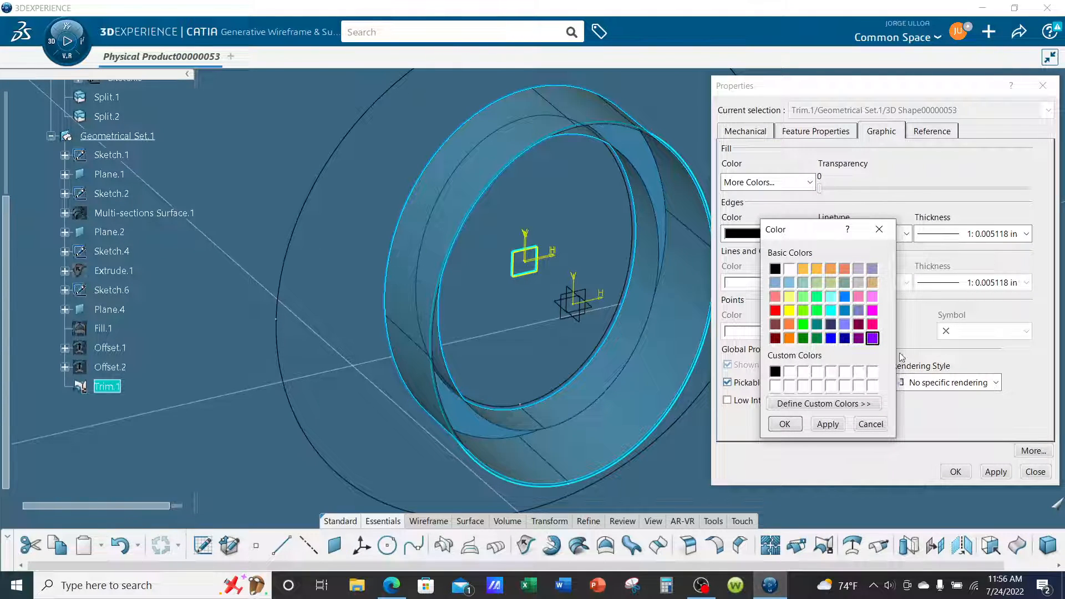
click(784, 424)
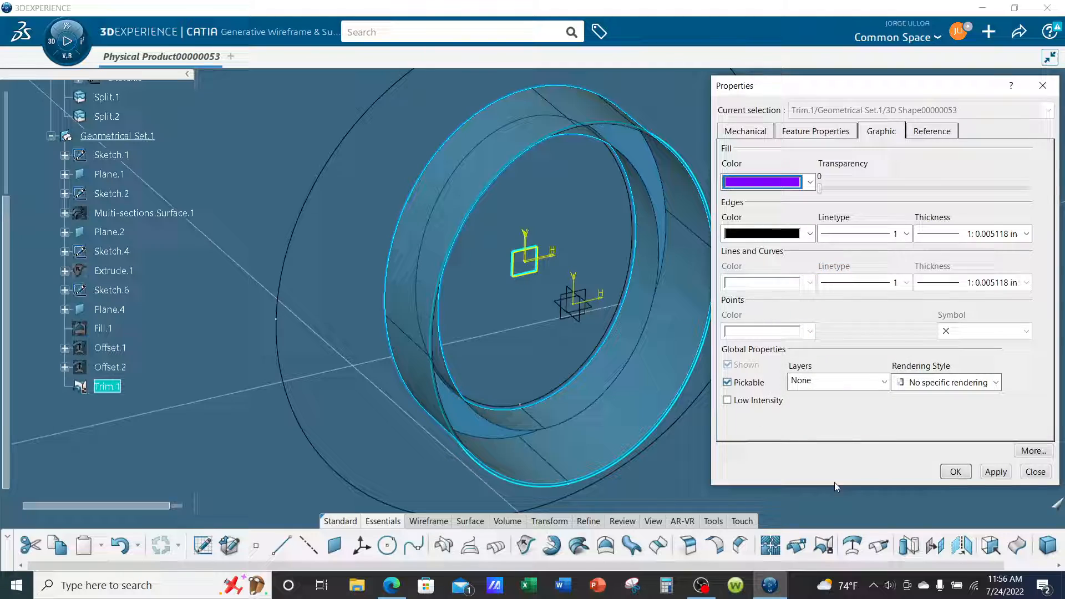
click(946, 471)
middle_drag(740, 396, 847, 432)
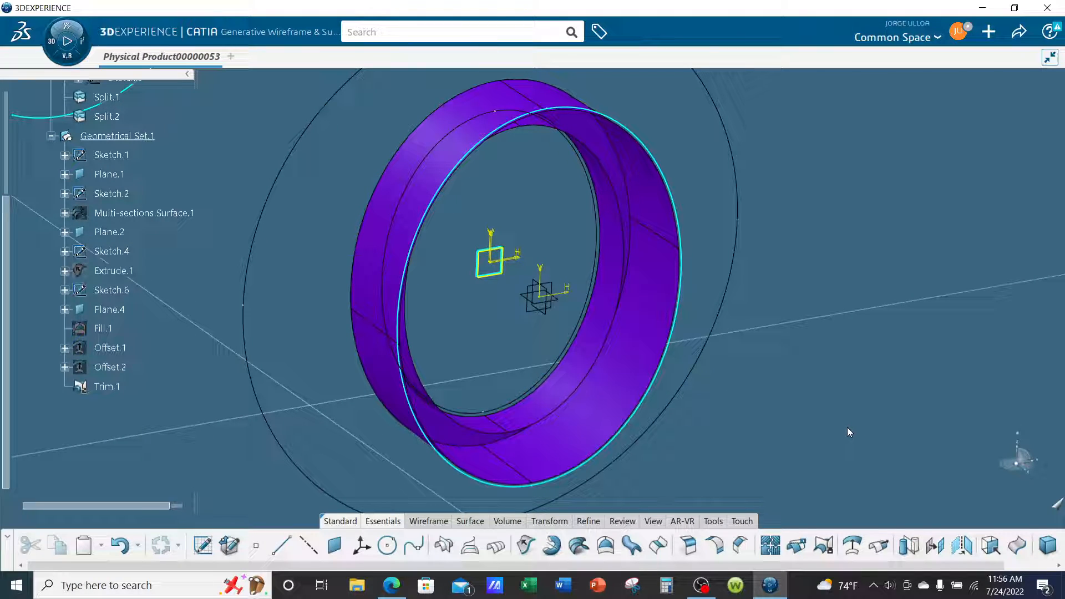
Override the ambience's default parameters and light the scene with two light sources.
click(649, 521)
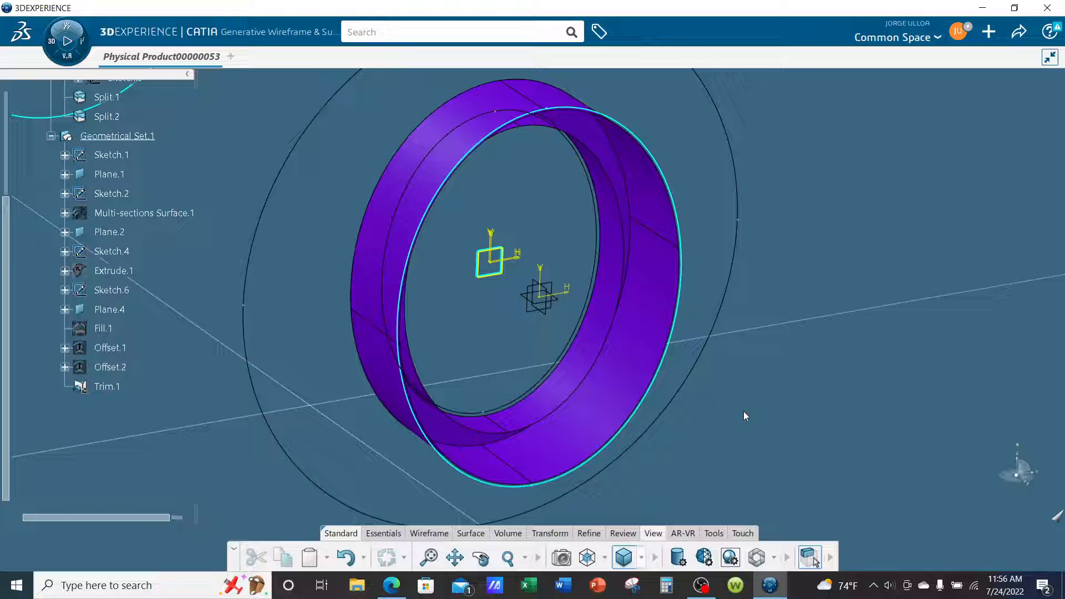
click(731, 558)
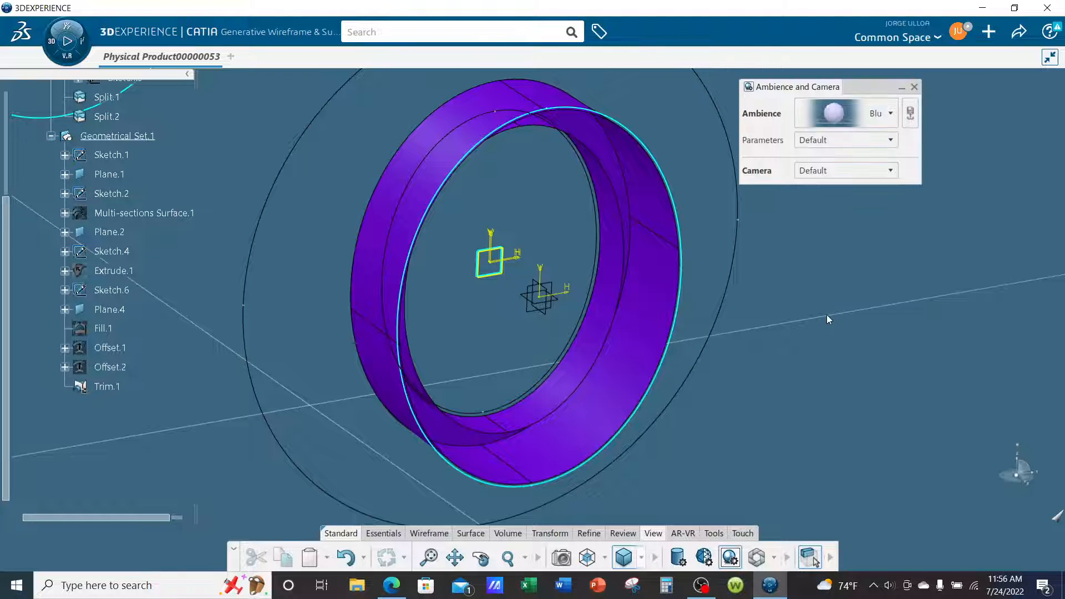
click(864, 141)
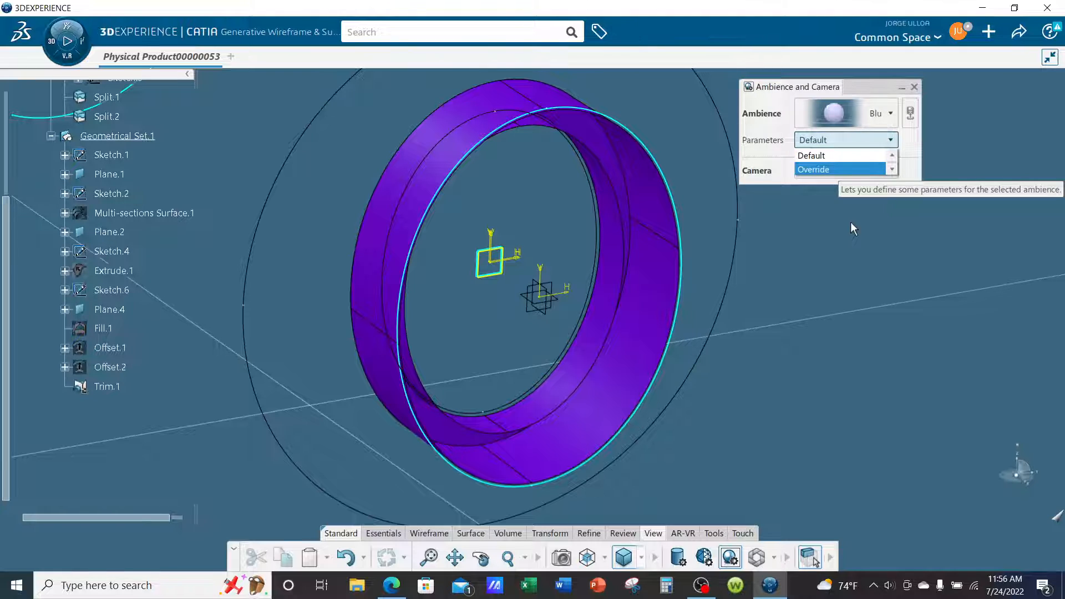
key(Return)
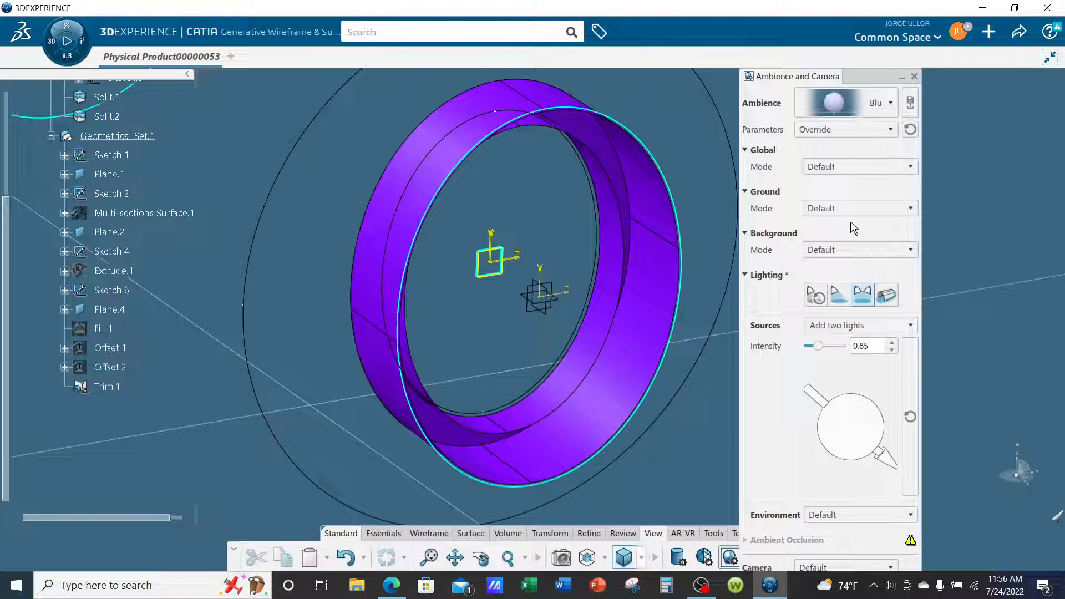
click(868, 300)
Reposition the two light sources, raise their intensity to 2.38 and close the ambience settings.
mouse_move(823, 390)
mouse_down()
mouse_move(854, 427)
mouse_move(882, 395)
mouse_move(826, 397)
mouse_move(842, 384)
mouse_move(874, 419)
mouse_move(832, 391)
mouse_up()
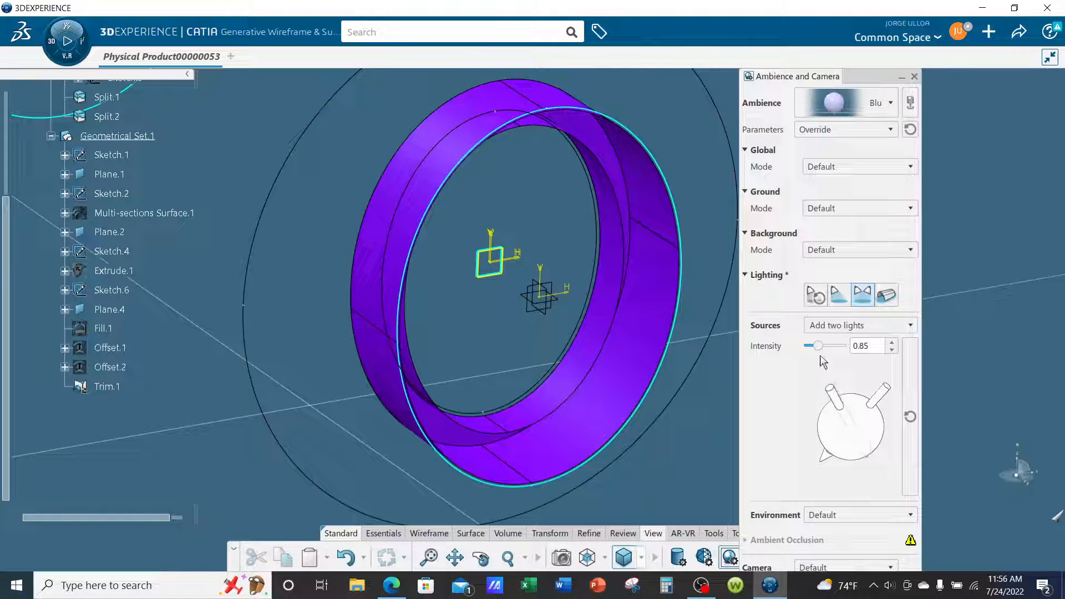
drag(818, 346, 835, 345)
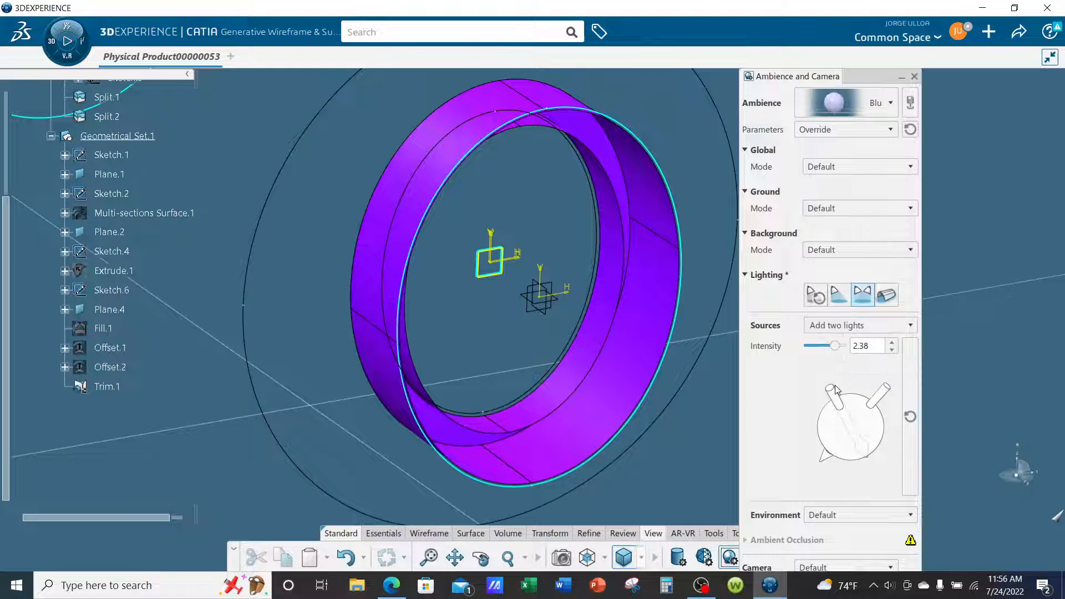
mouse_move(835, 387)
mouse_down()
mouse_move(827, 395)
mouse_move(884, 410)
mouse_move(824, 388)
mouse_move(798, 403)
mouse_move(865, 388)
mouse_move(905, 411)
mouse_move(887, 395)
mouse_move(895, 401)
mouse_move(822, 399)
mouse_up()
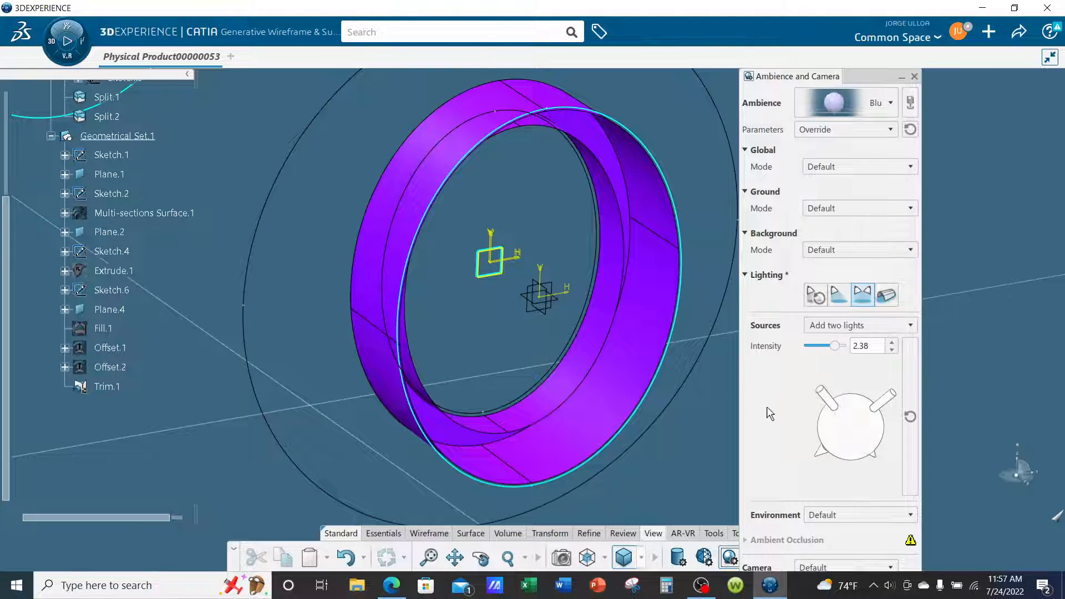
click(746, 275)
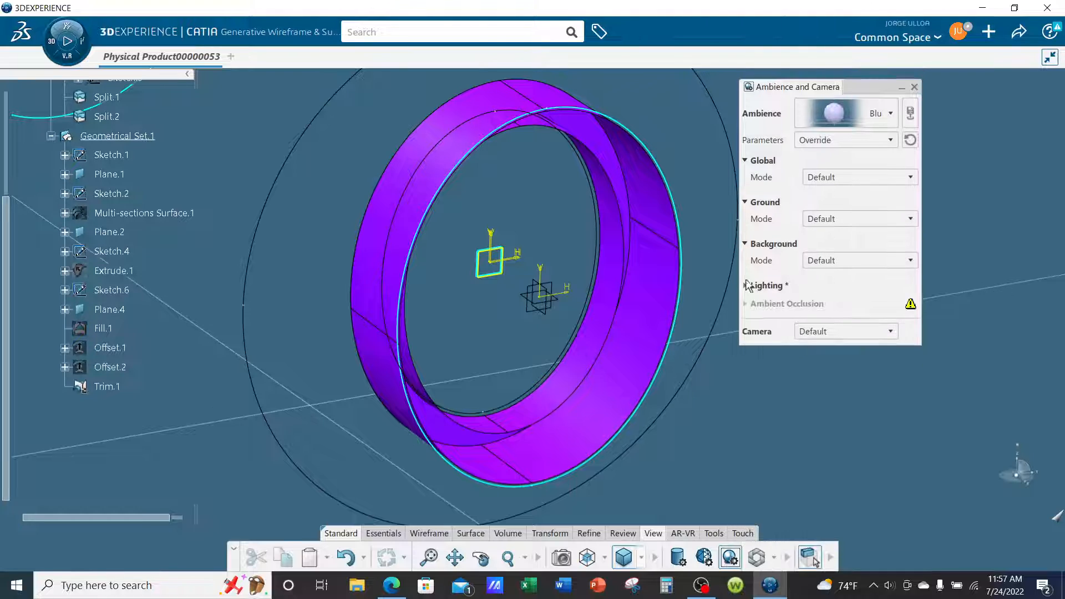
click(914, 87)
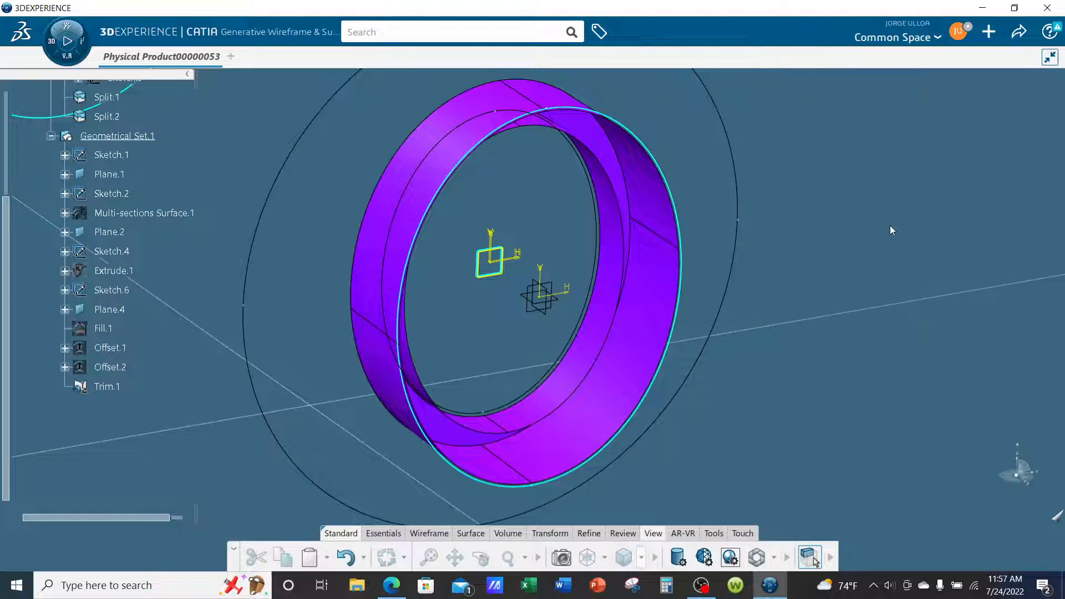
middle_drag(623, 388, 778, 413)
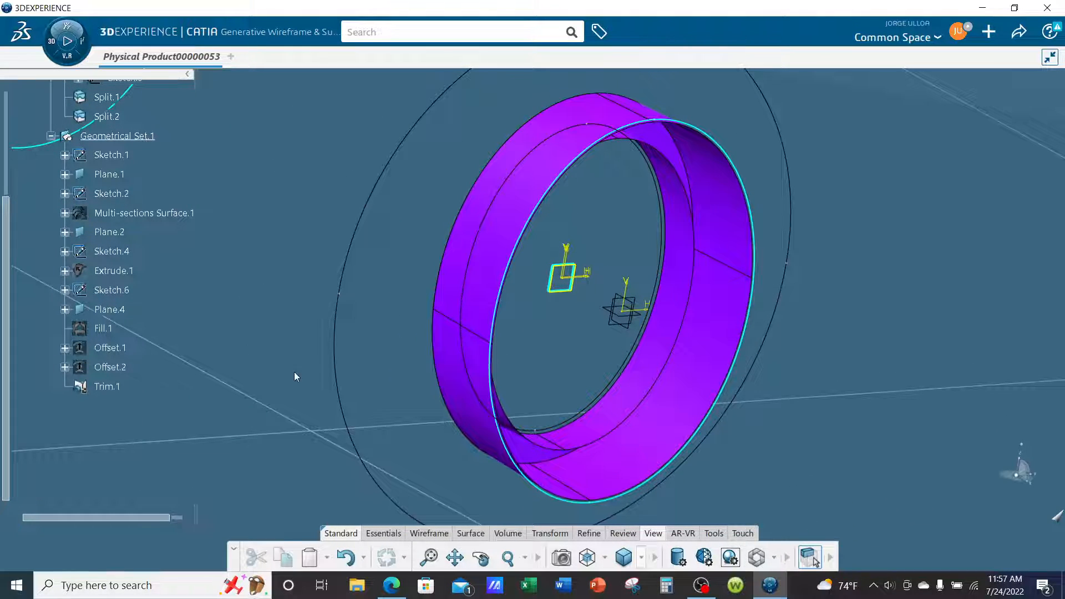
Show the hidden PartBody and examine where the trimmed surface meets the solid ring from both sides.
scroll(138, 340, up, 4)
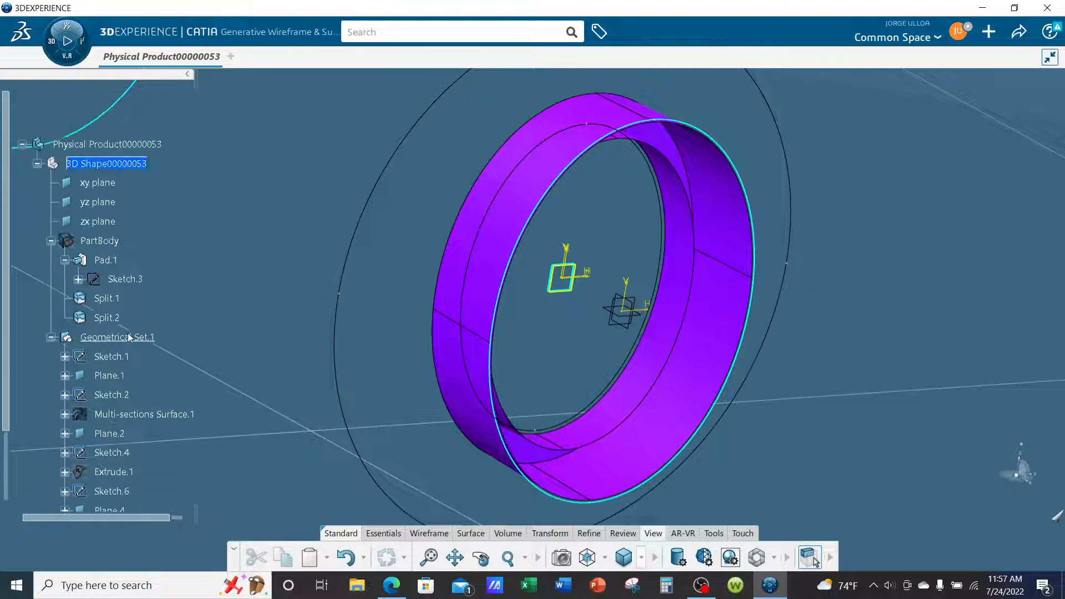
right_click(117, 244)
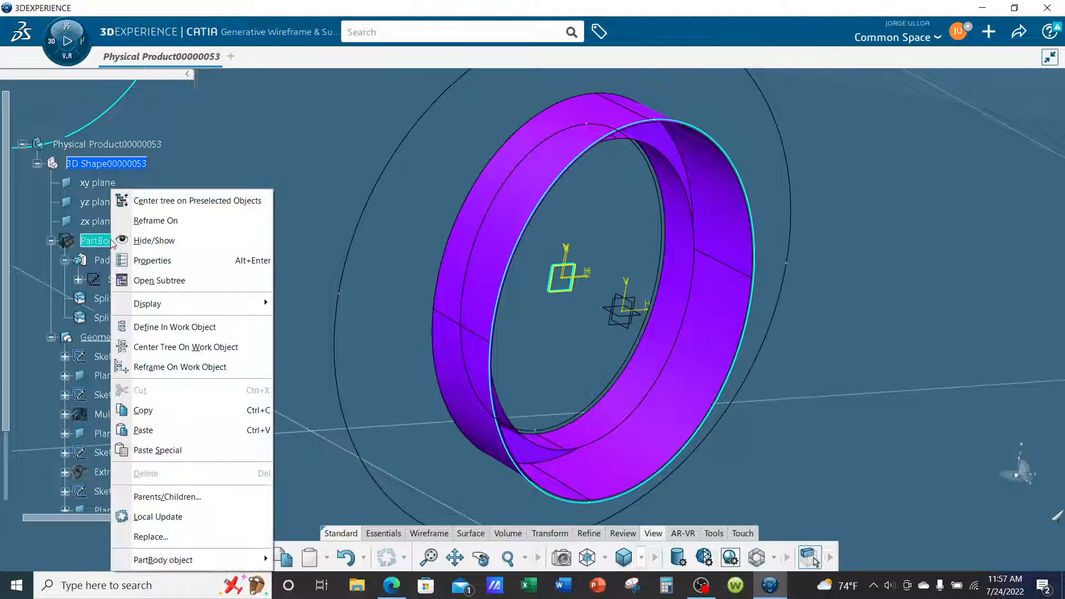
click(141, 240)
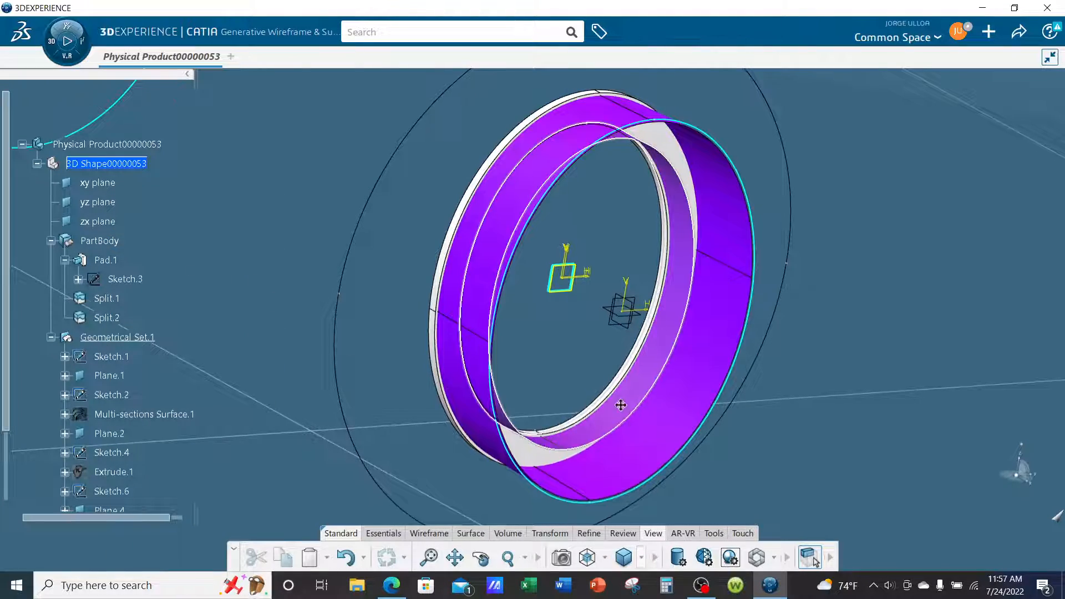
middle_drag(622, 404, 715, 337)
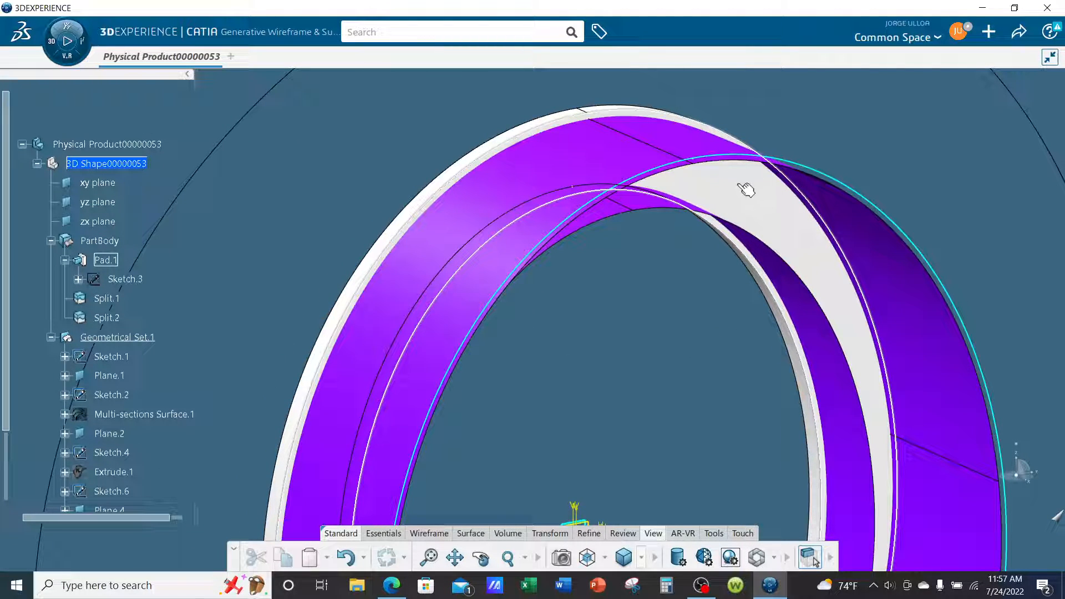
mouse_move(746, 190)
middle_down()
mouse_move(666, 287)
mouse_move(668, 224)
middle_up()
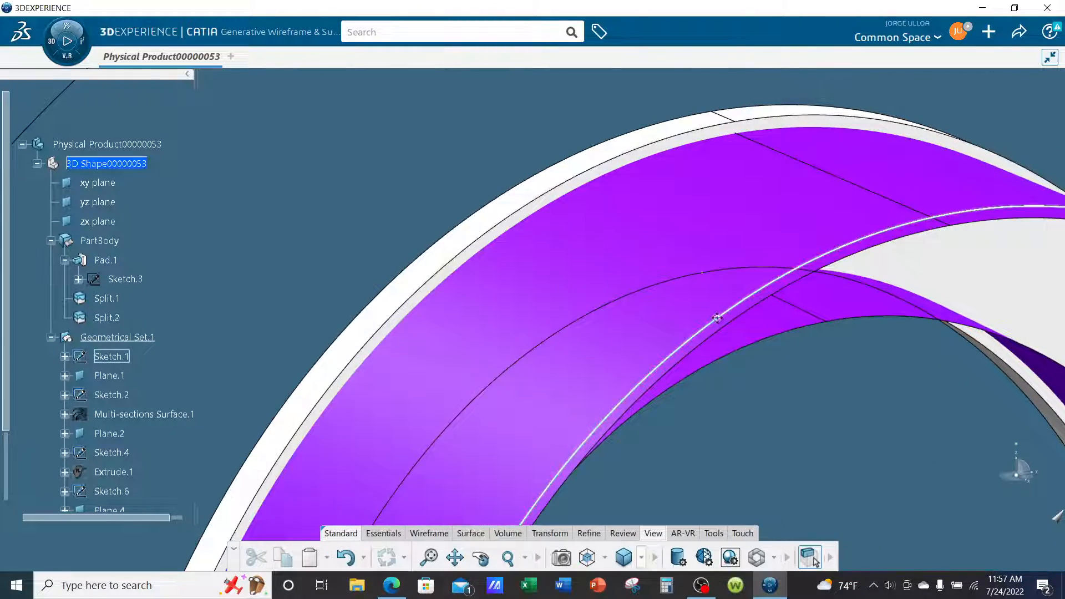
middle_drag(717, 318, 571, 239)
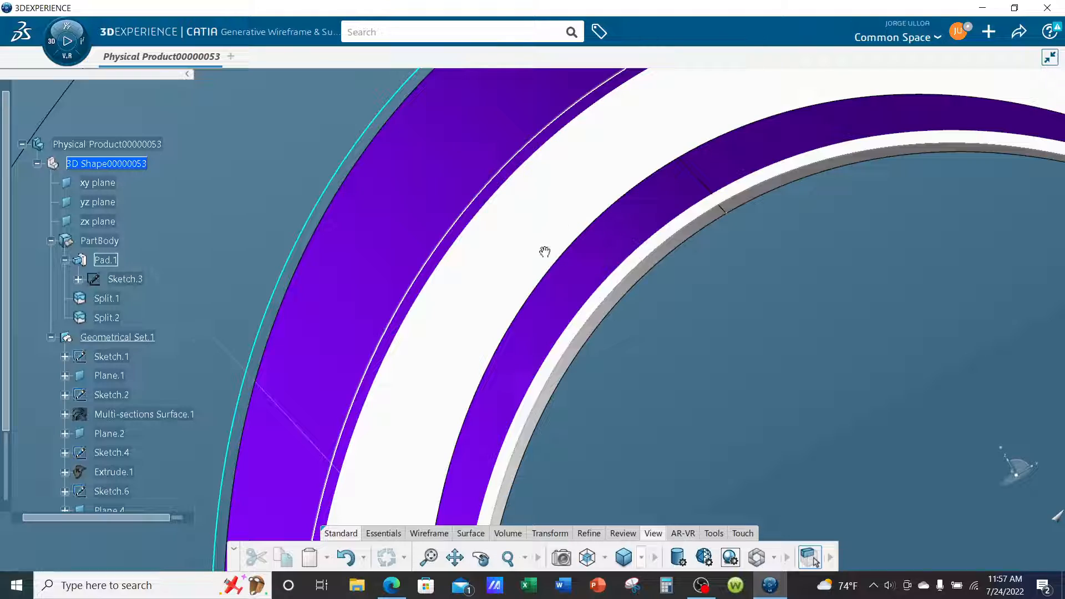
middle_drag(544, 251, 651, 359)
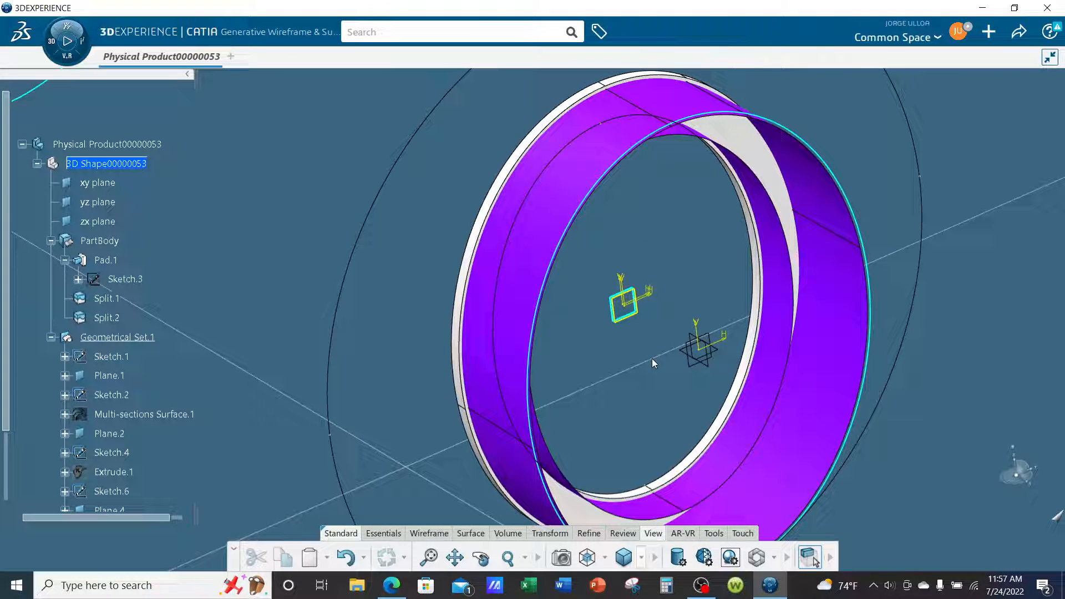
Make PartBody the in-work object and switch to the Part Design app.
right_click(108, 241)
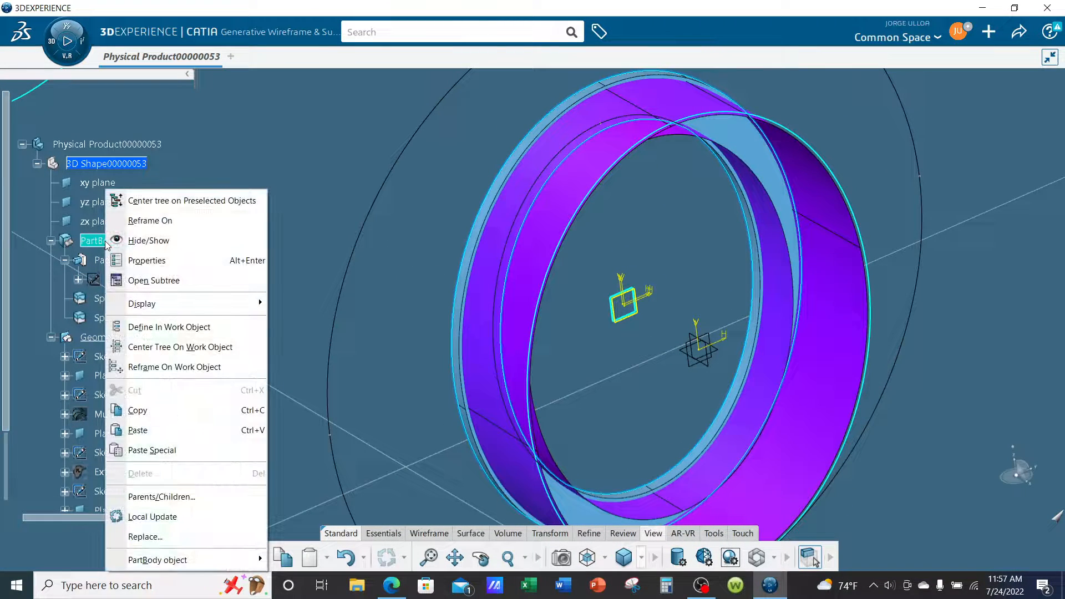
click(137, 330)
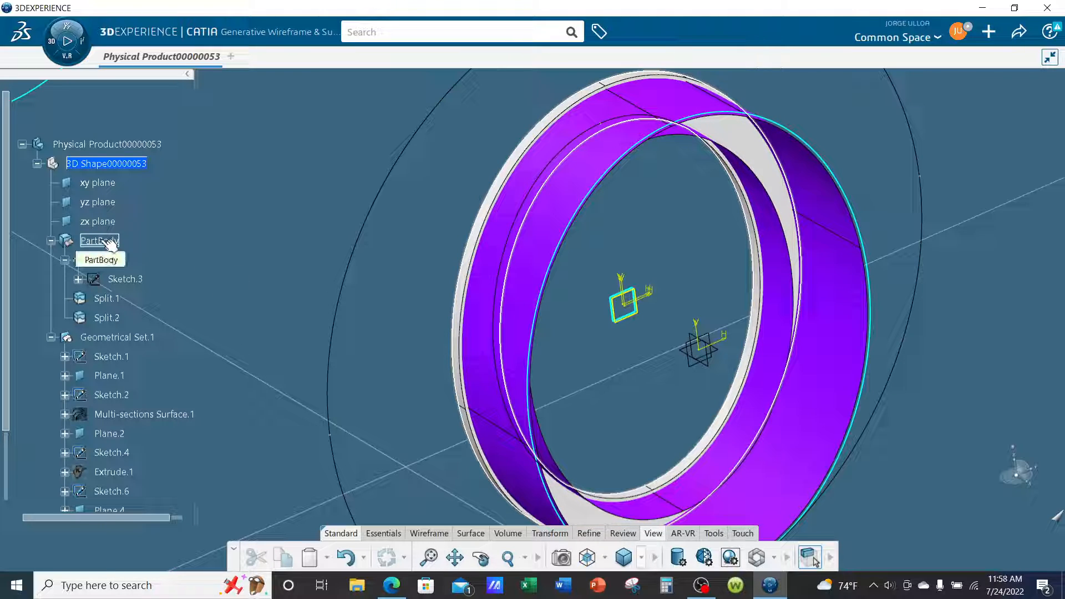
click(76, 63)
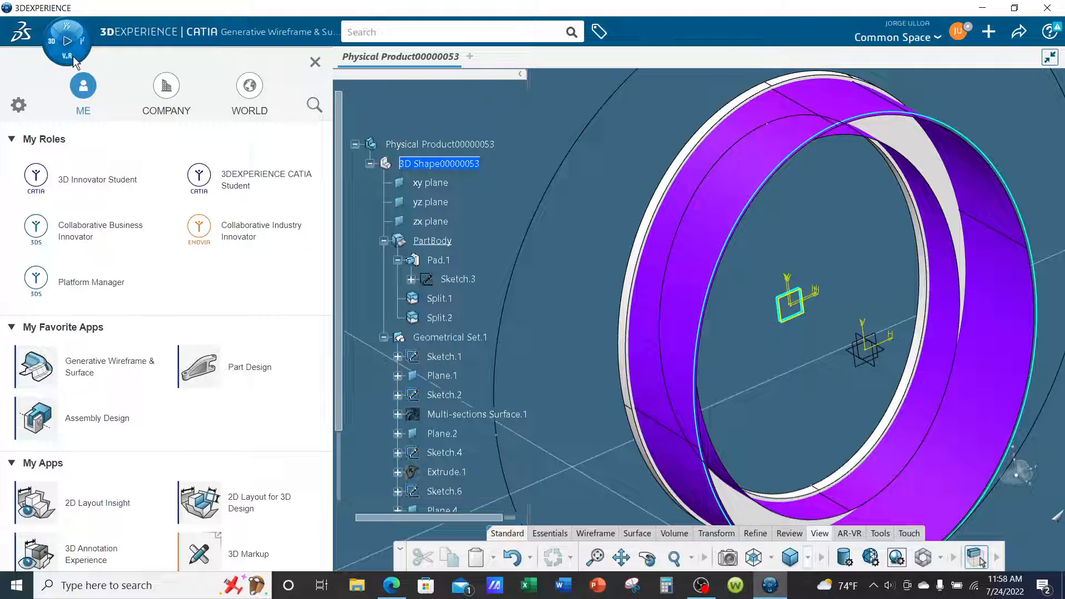
click(242, 370)
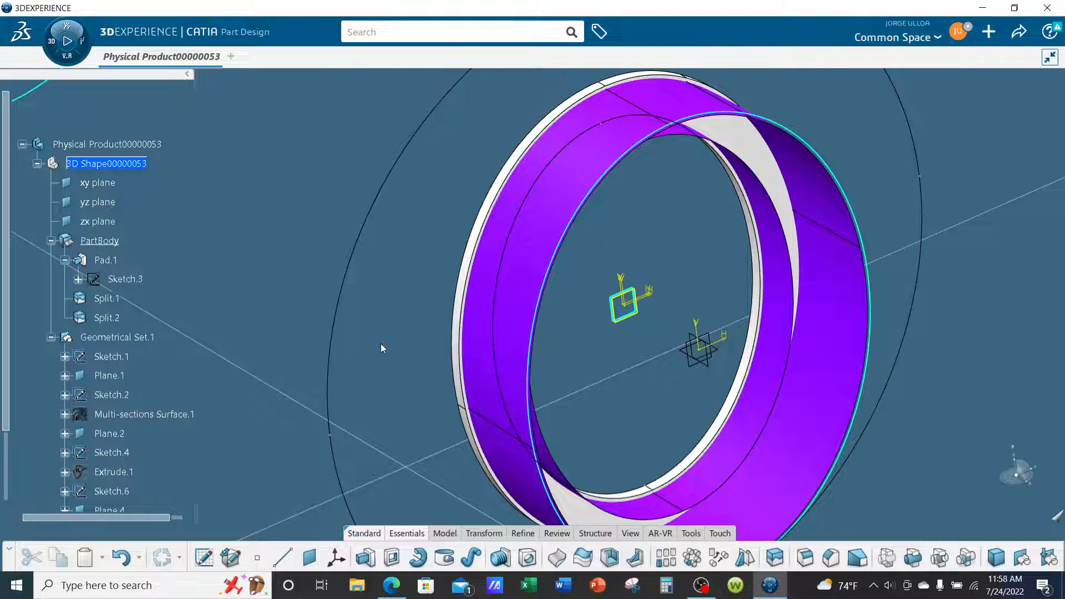
Split the PartBody ring with Trim.1 as the splitting element and extrapolation set to None.
middle_drag(417, 297, 454, 305)
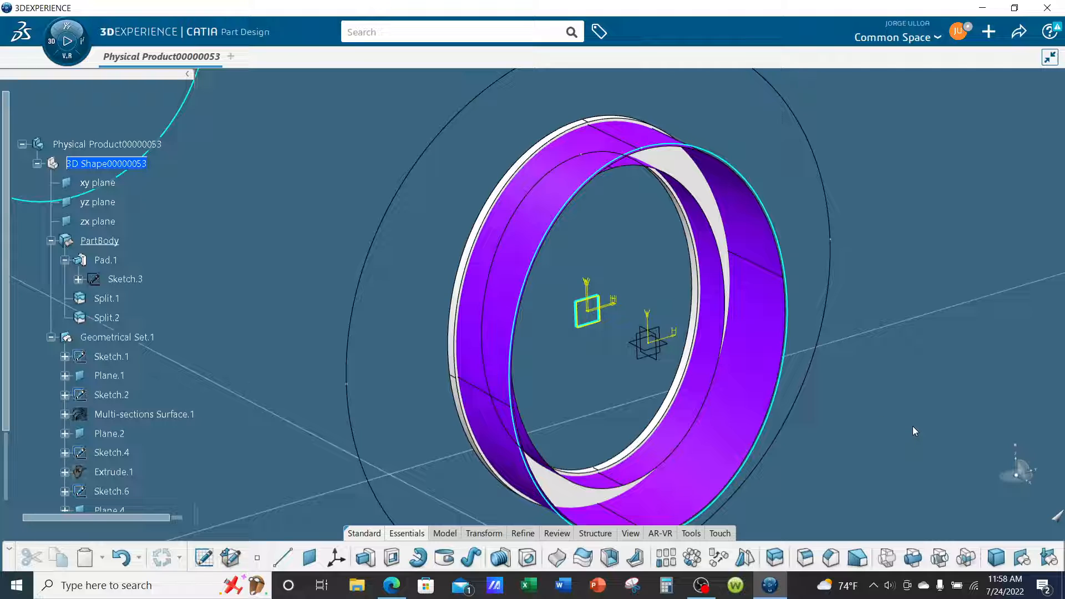
middle_drag(912, 426, 861, 391)
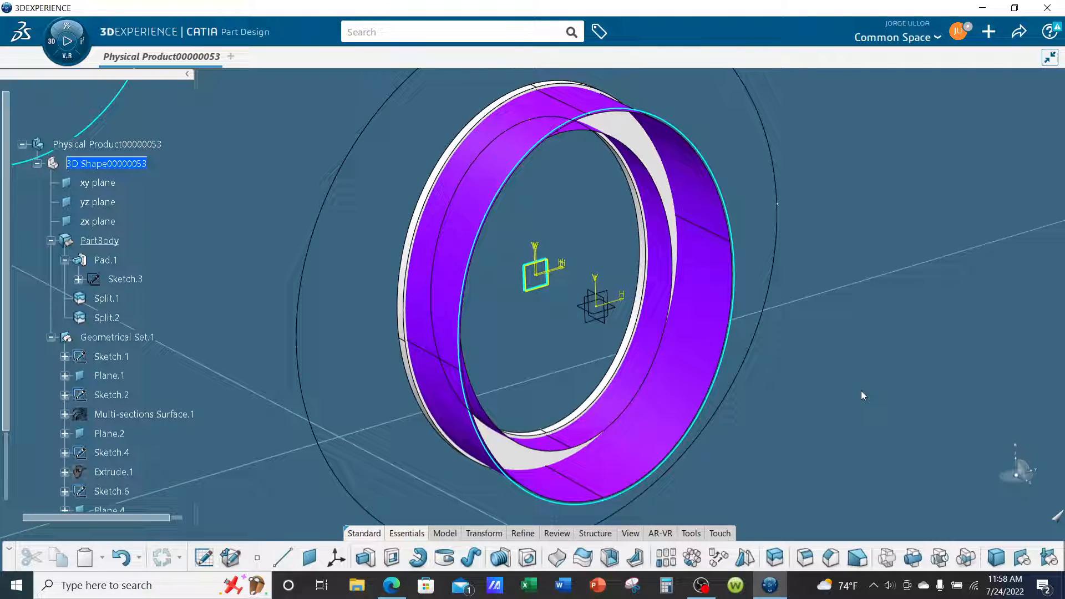
click(775, 558)
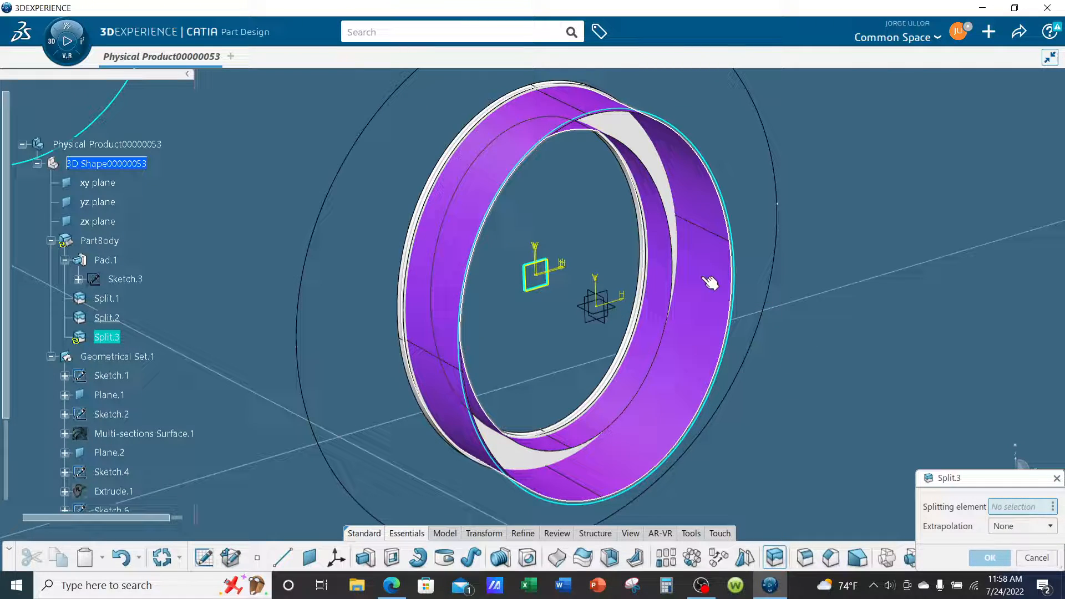
click(710, 283)
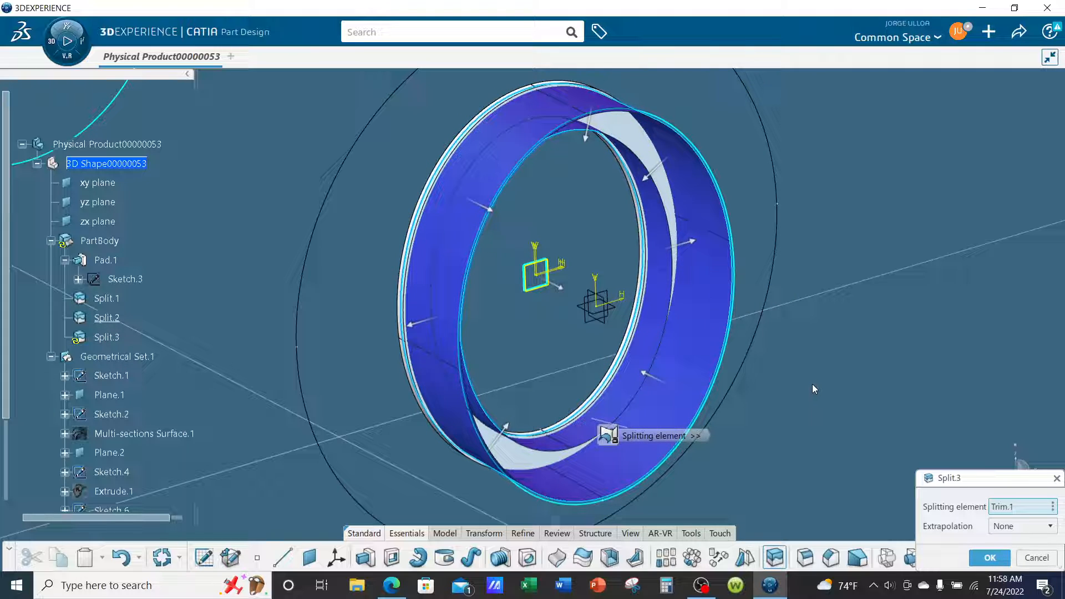
click(979, 561)
middle_drag(877, 415, 842, 320)
Hide Geometrical Set.1 and examine the split ring body from several angles.
scroll(187, 216, down, 3)
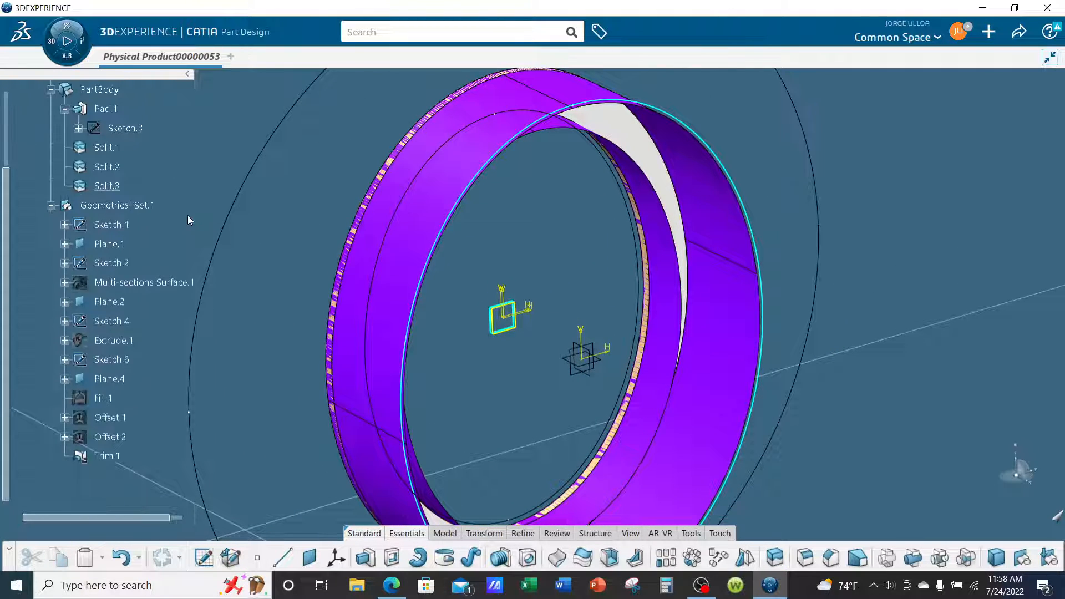
right_click(142, 208)
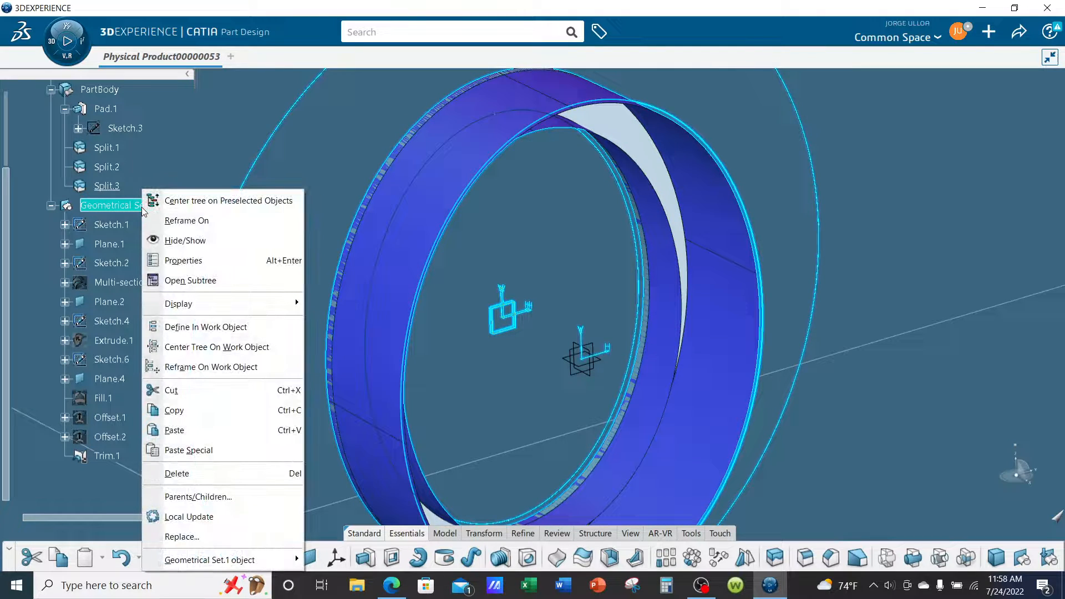
click(166, 240)
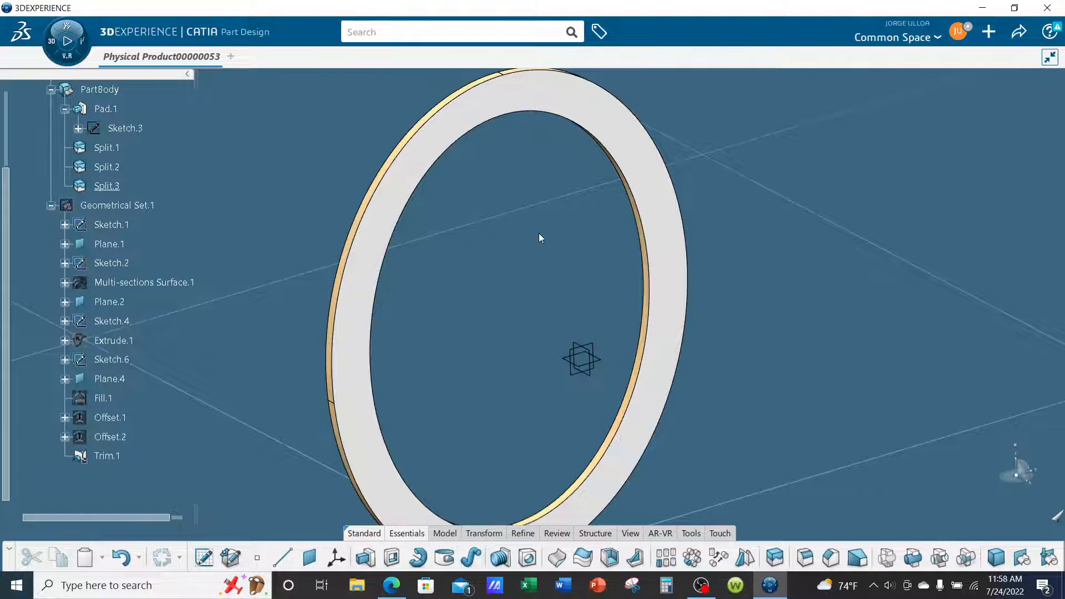
middle_drag(541, 238, 237, 291)
middle_drag(693, 329, 325, 246)
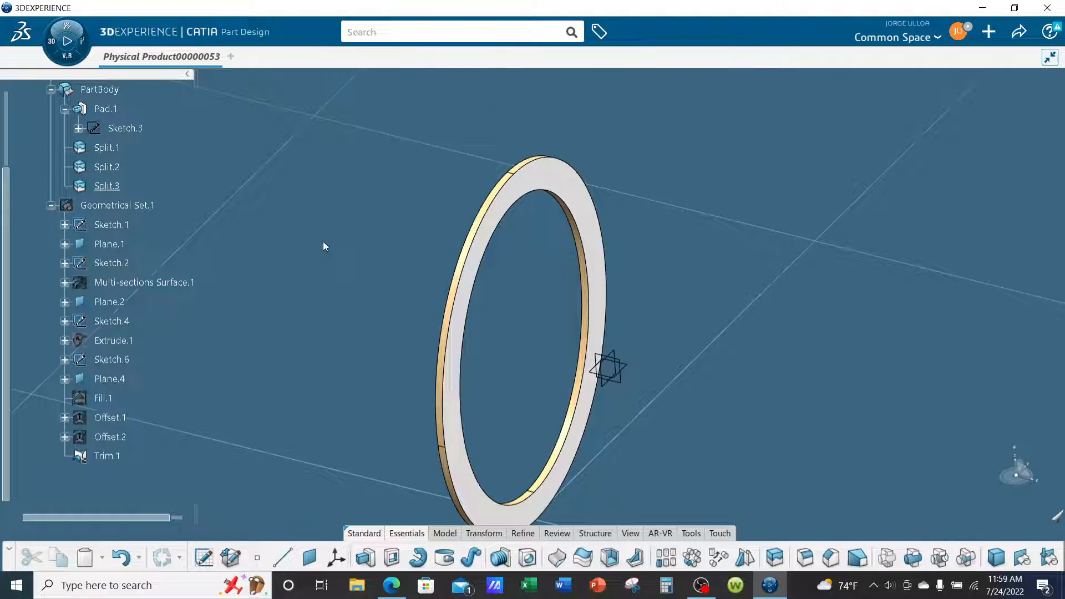
Delete the Split.3 feature from PartBody.
right_click(116, 188)
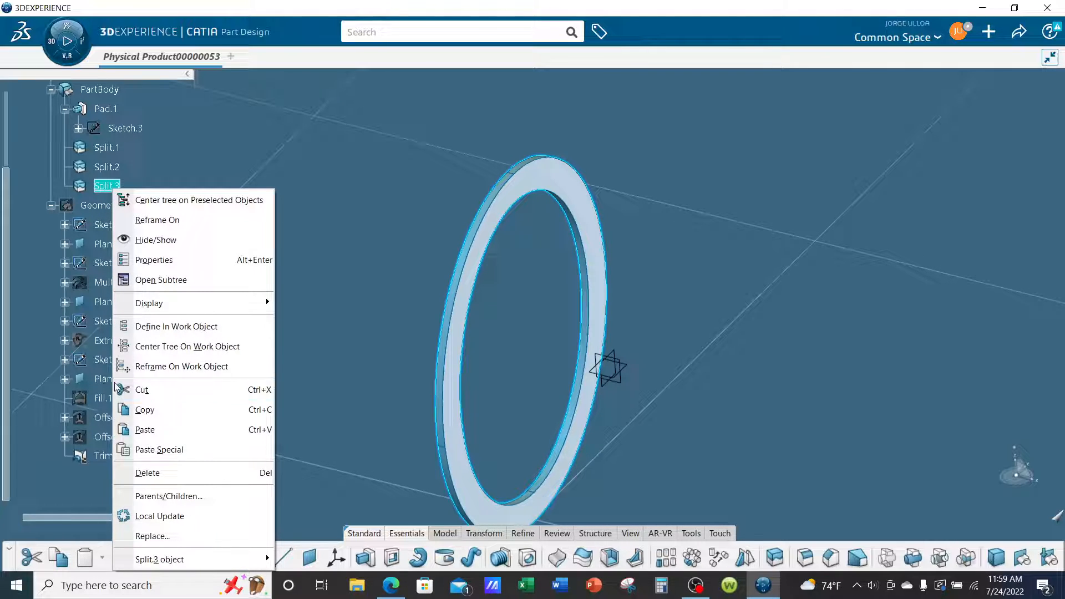
click(167, 480)
click(986, 548)
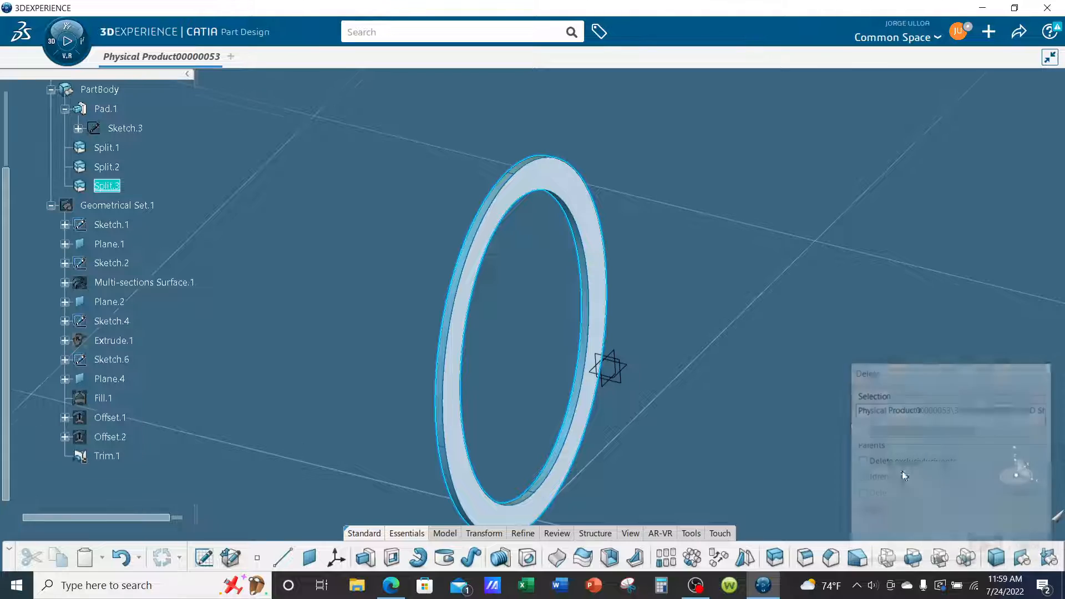
Show Geometrical Set.1 again and examine how Trim.1 passes through the ring body.
middle_drag(524, 334, 360, 301)
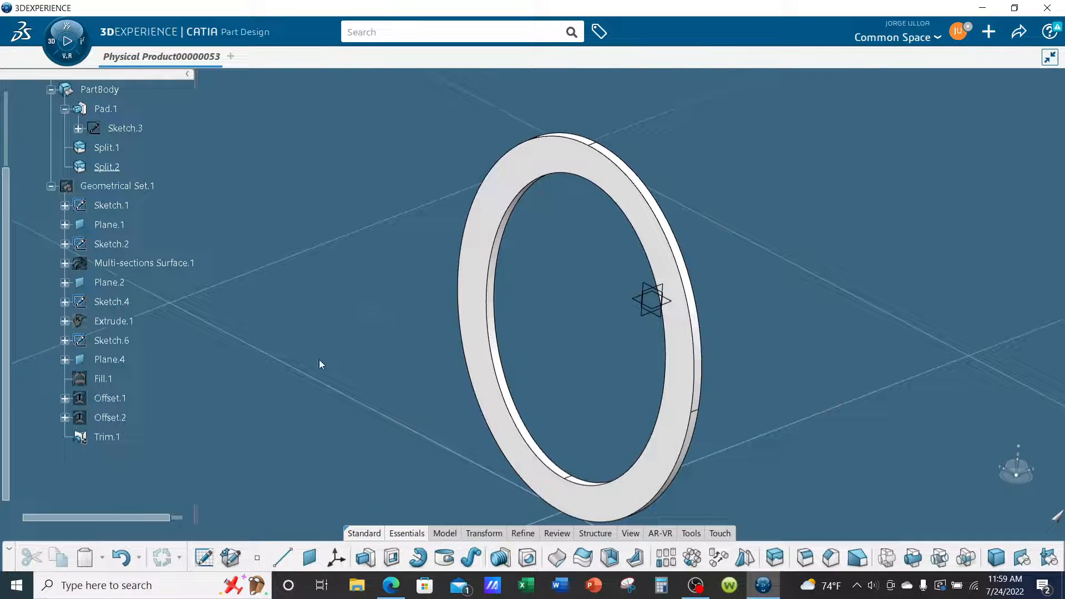
middle_drag(359, 373, 718, 370)
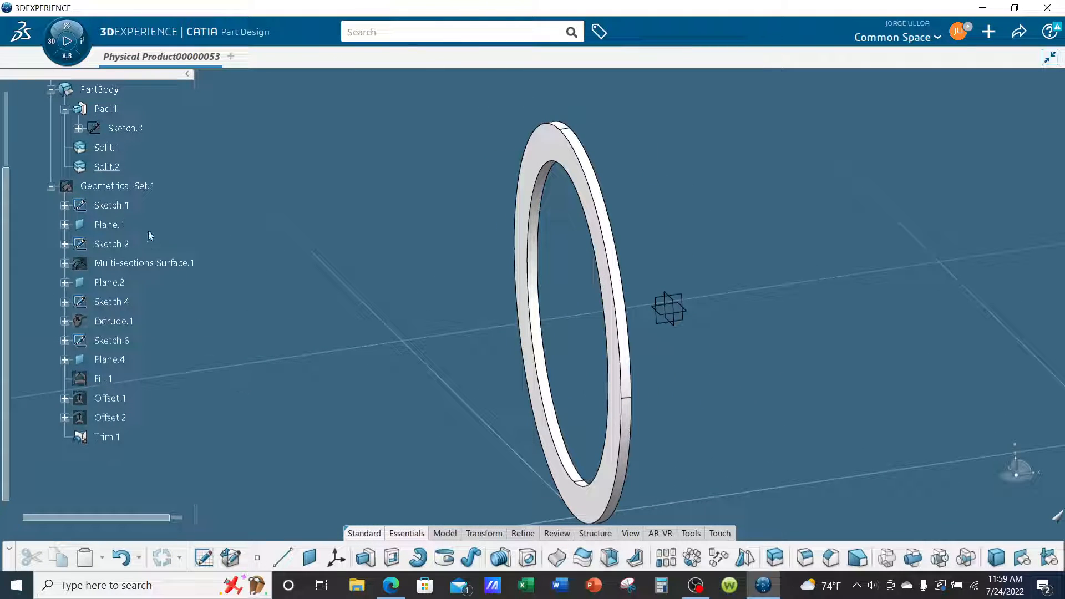
right_click(132, 188)
click(166, 239)
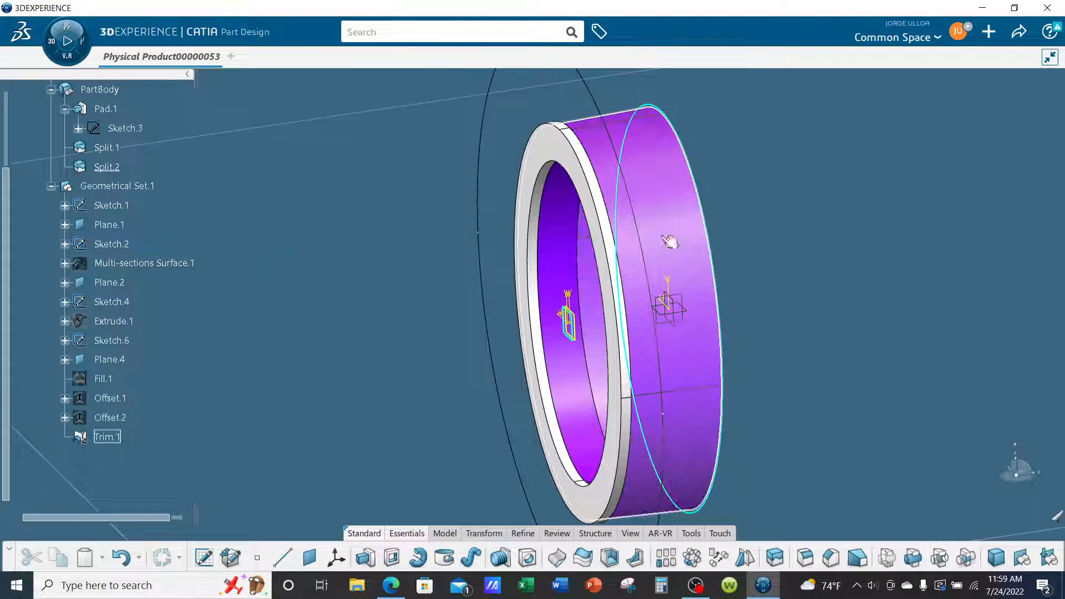
middle_drag(658, 261, 338, 304)
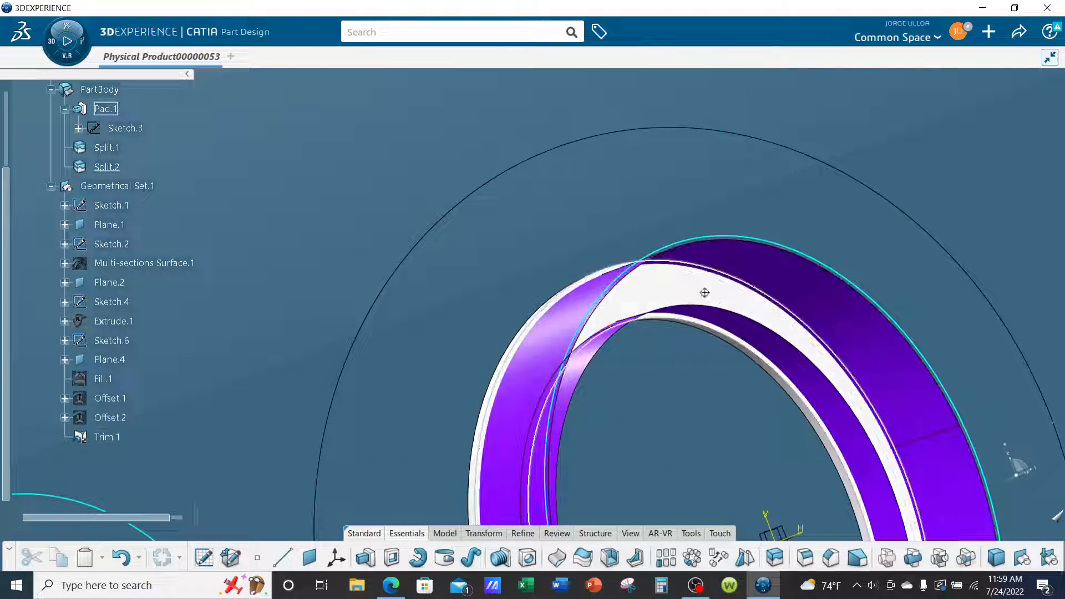
middle_drag(704, 293, 534, 383)
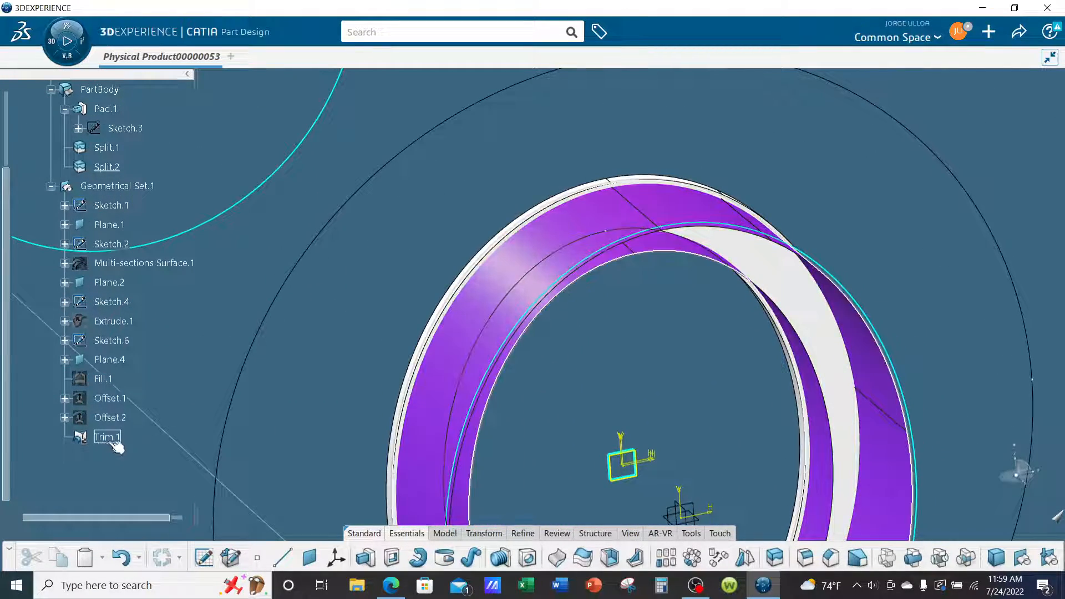
click(111, 439)
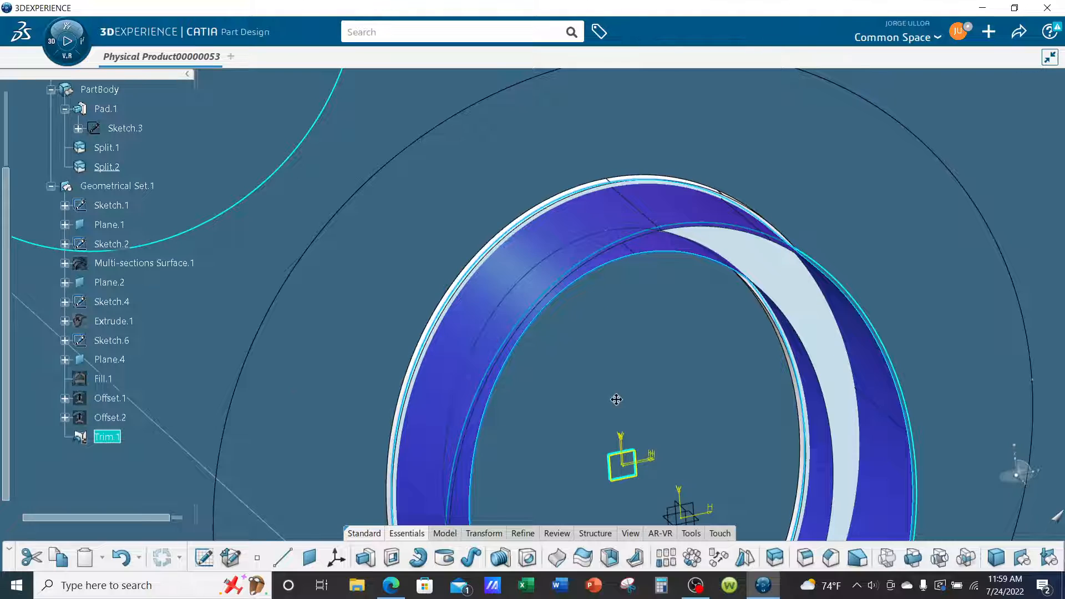
mouse_move(615, 400)
middle_down()
mouse_move(641, 387)
mouse_move(651, 423)
middle_up()
click(894, 417)
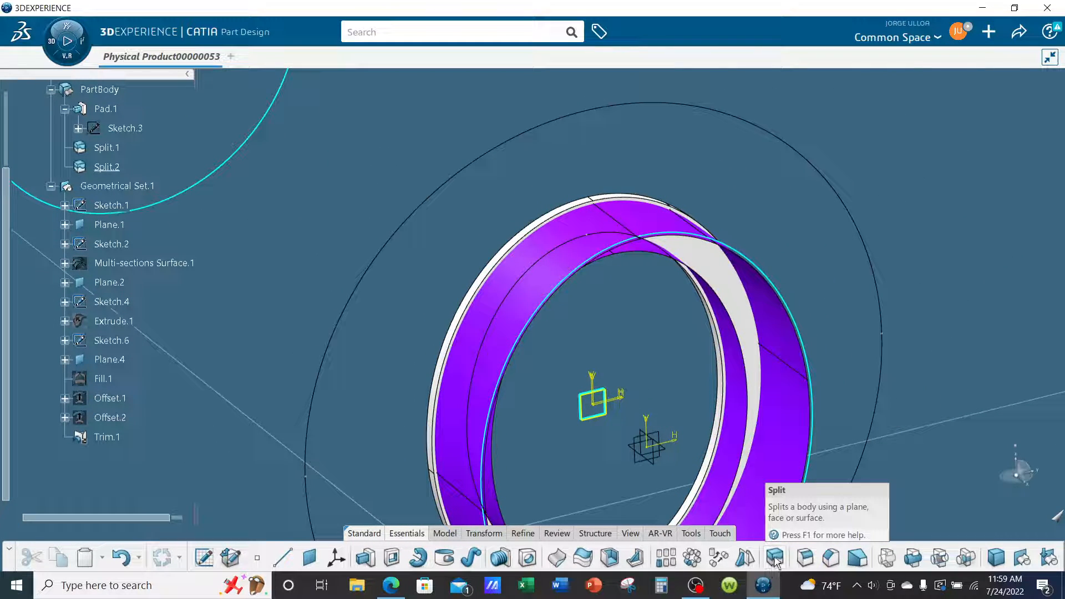
Make PartBody the in-work object and split it again with Trim.1, keeping extrapolation at None.
scroll(138, 338, up, 3)
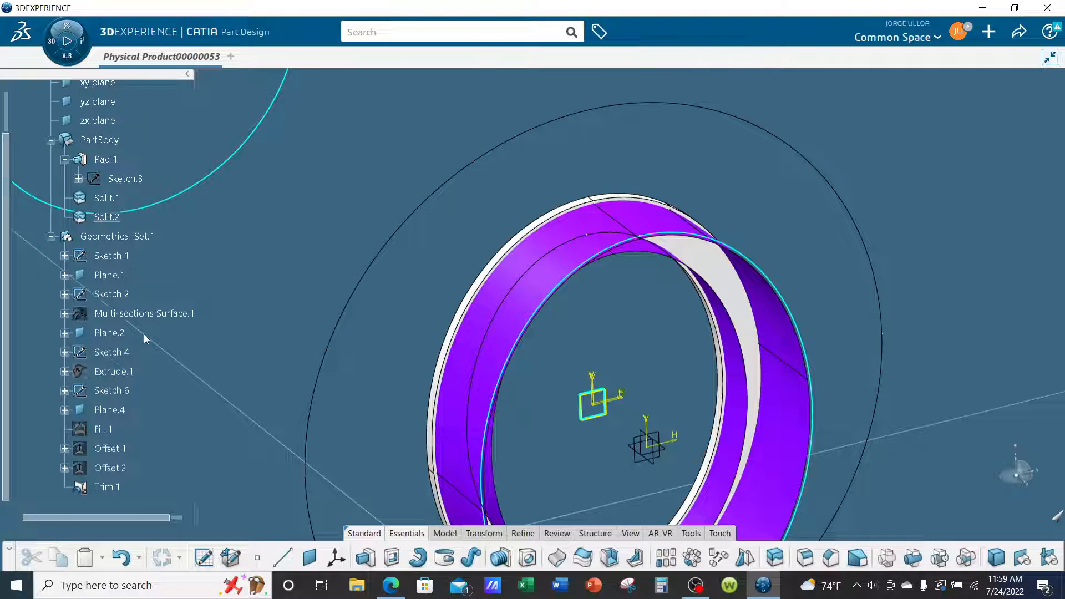
right_click(122, 148)
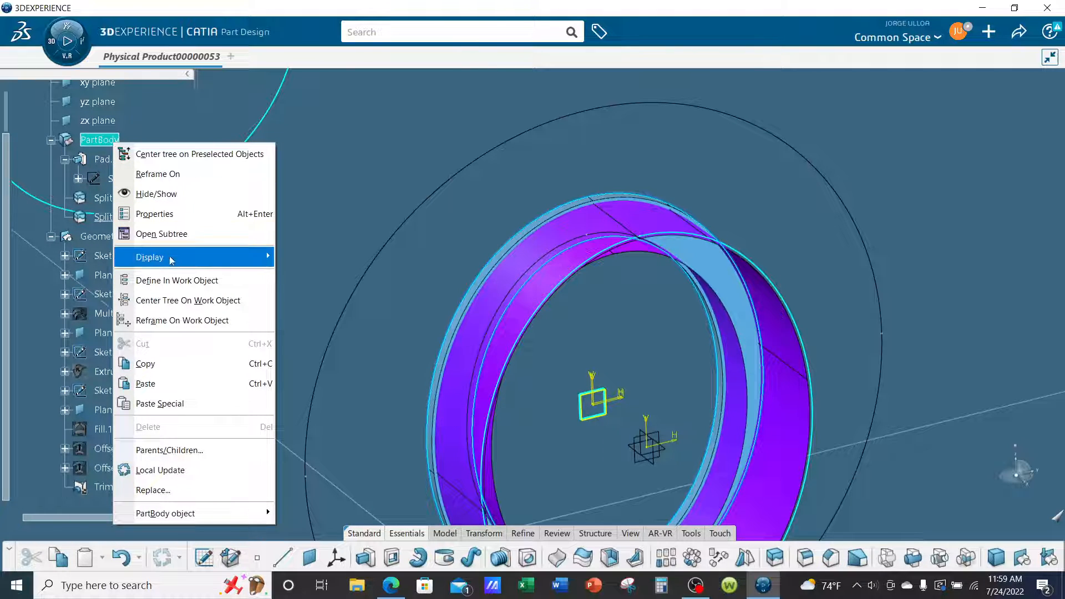
click(171, 278)
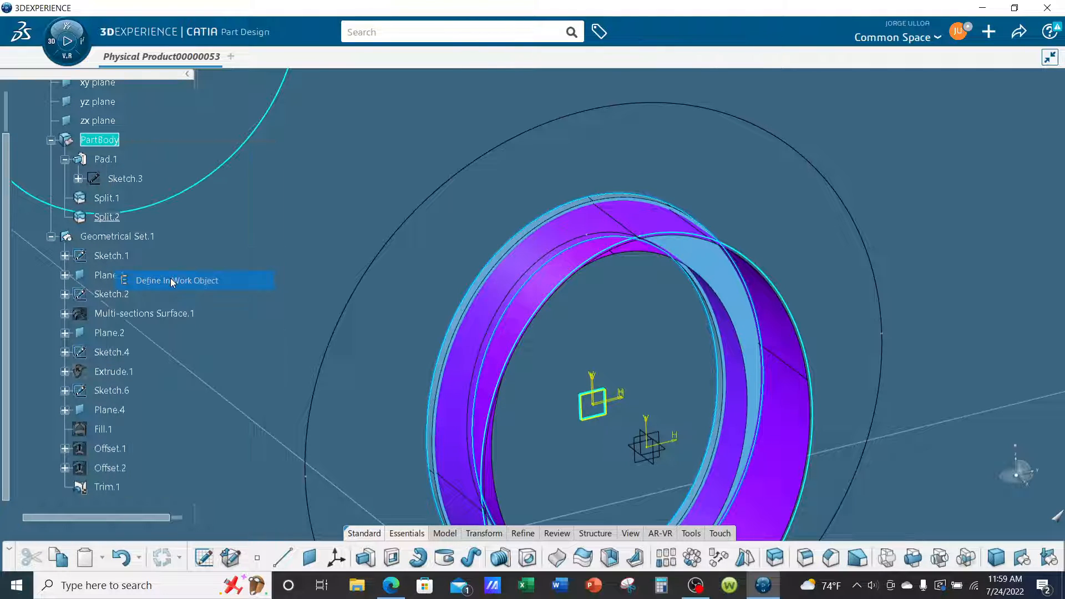
click(776, 564)
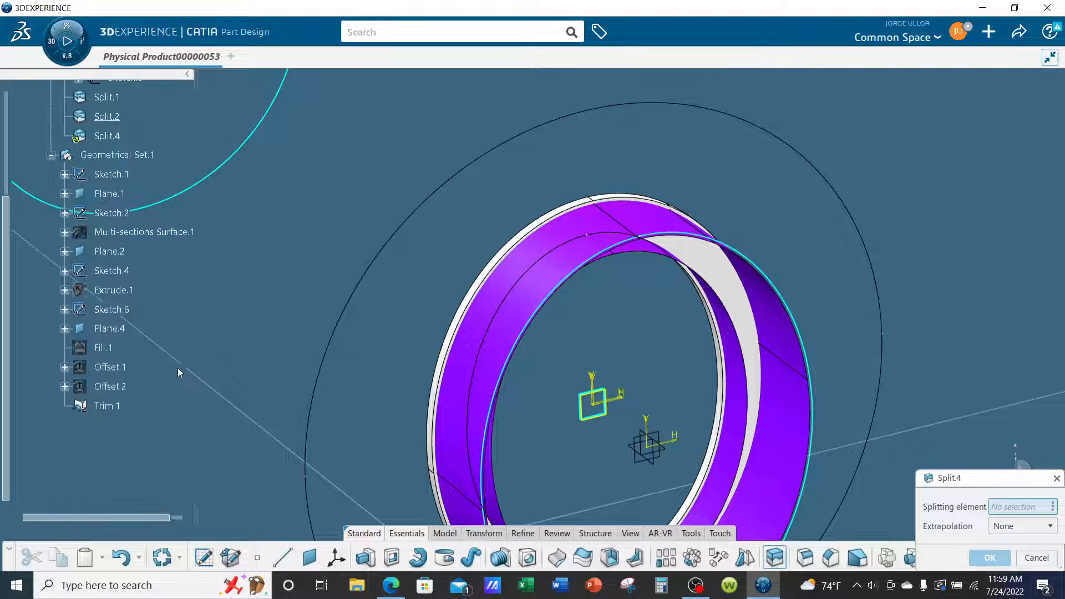
click(101, 407)
middle_drag(935, 339, 503, 280)
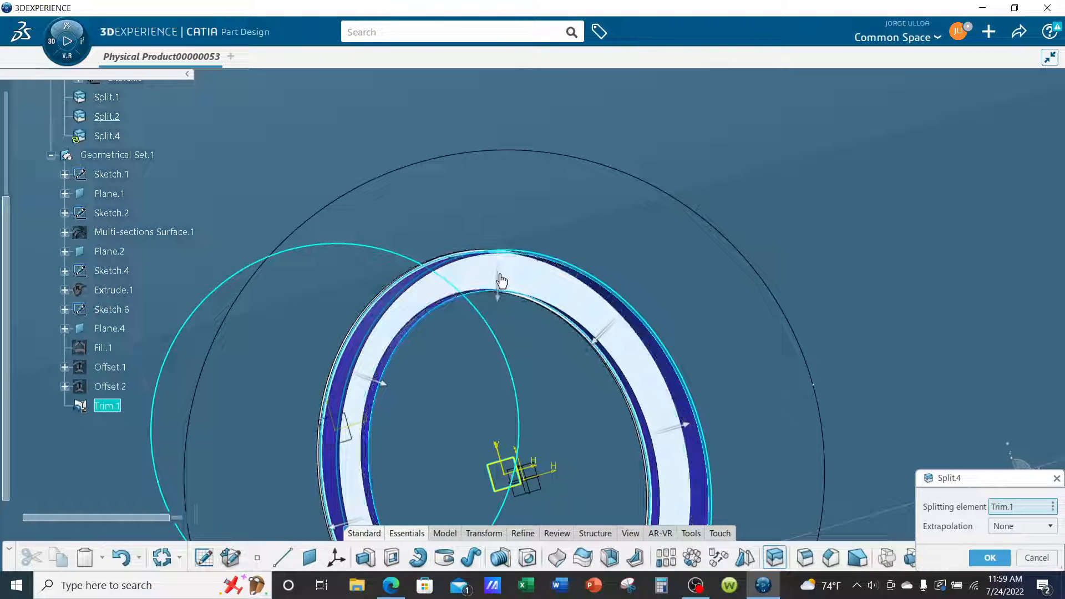
middle_drag(499, 343, 527, 296)
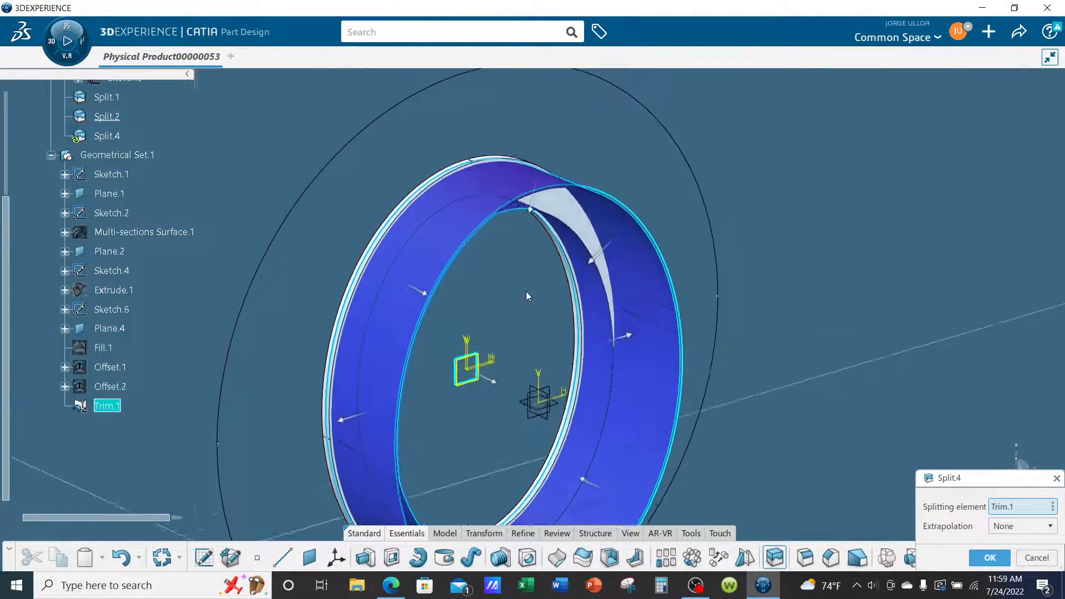
click(989, 557)
click(862, 428)
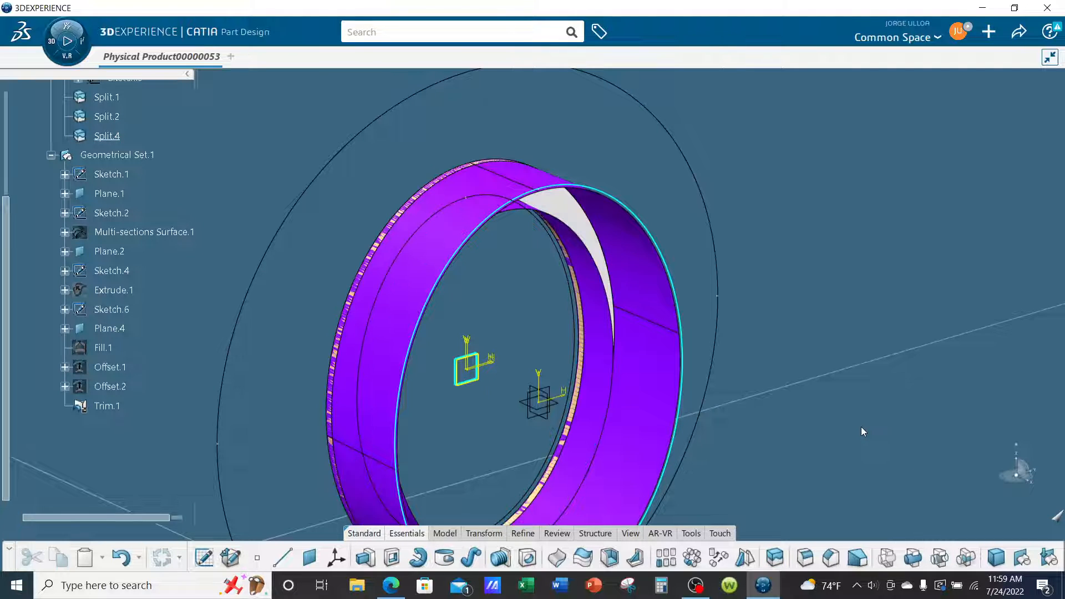
Edit Split.4 to reverse which side of Trim.1 is kept, leaving Trim.1 as the splitting element and extrapolation at None.
middle_drag(771, 339, 786, 379)
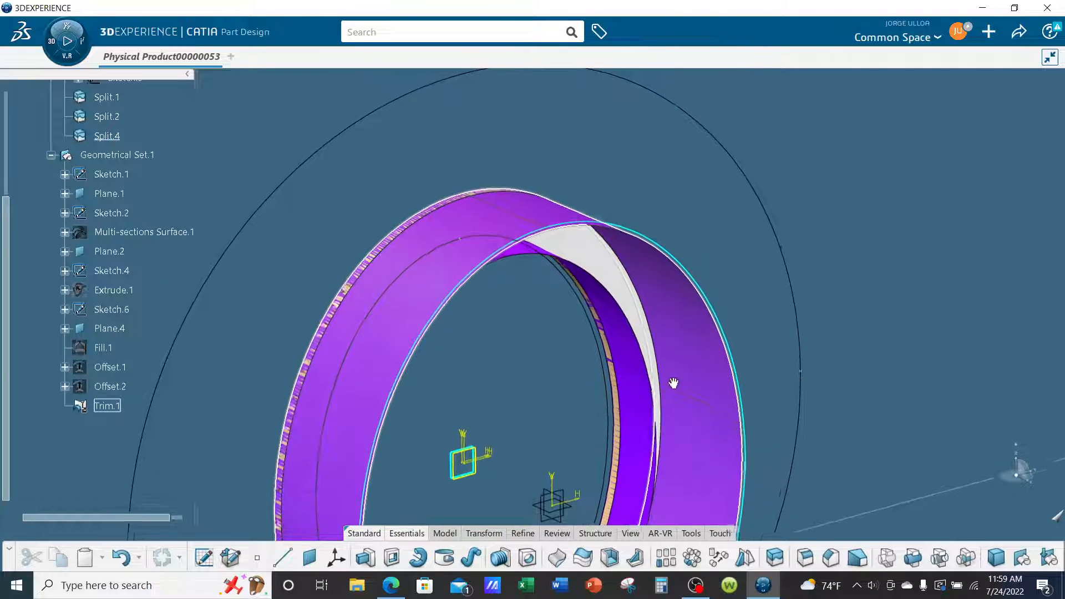
middle_drag(686, 384, 697, 320)
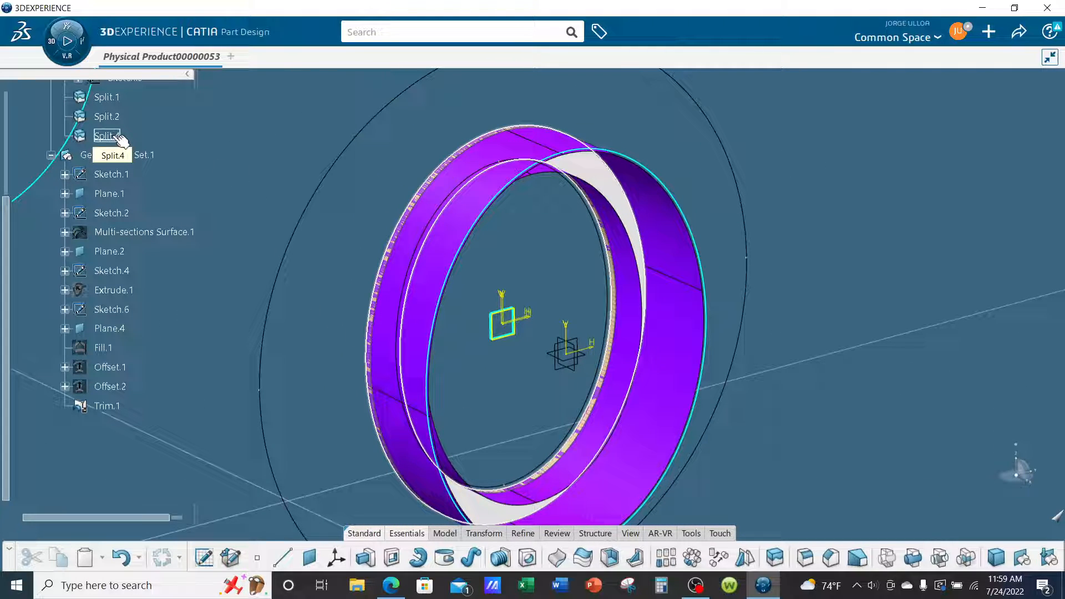
double_click(114, 136)
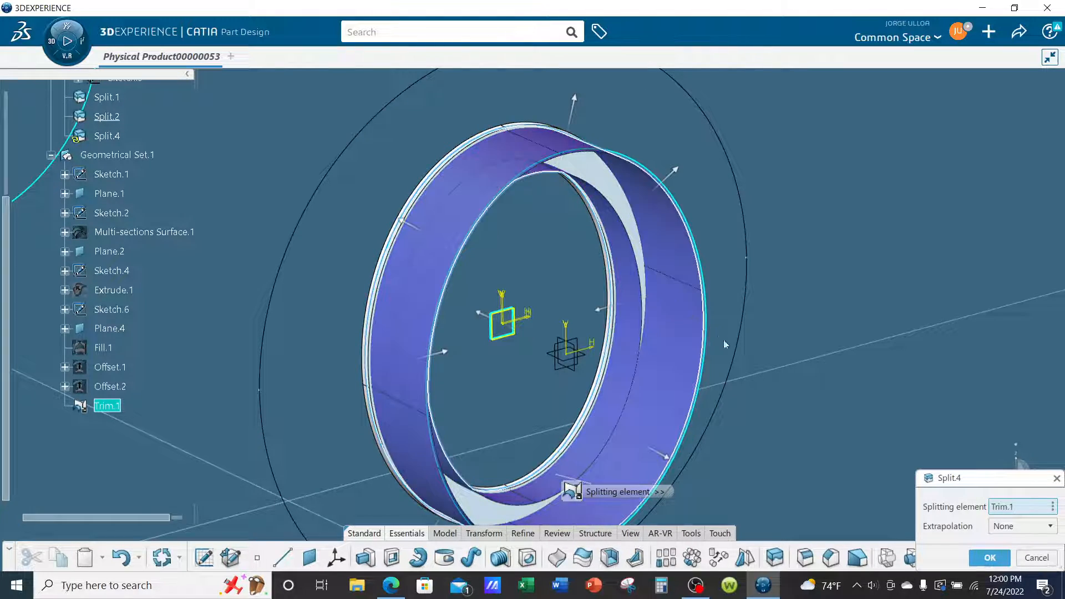
middle_drag(665, 297, 580, 312)
middle_drag(899, 341, 894, 341)
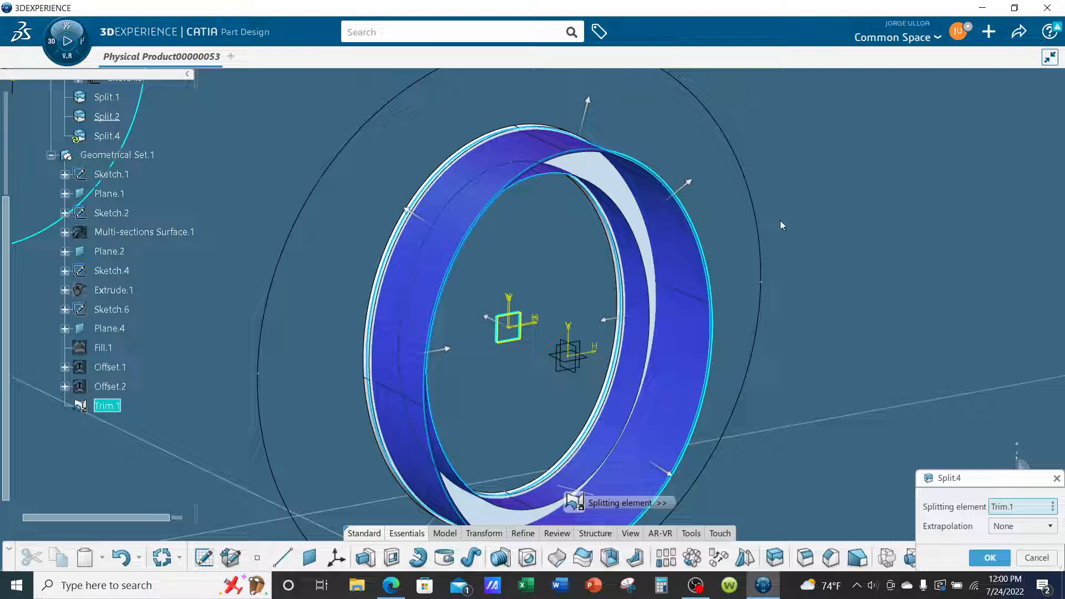
click(982, 561)
middle_drag(845, 286, 304, 262)
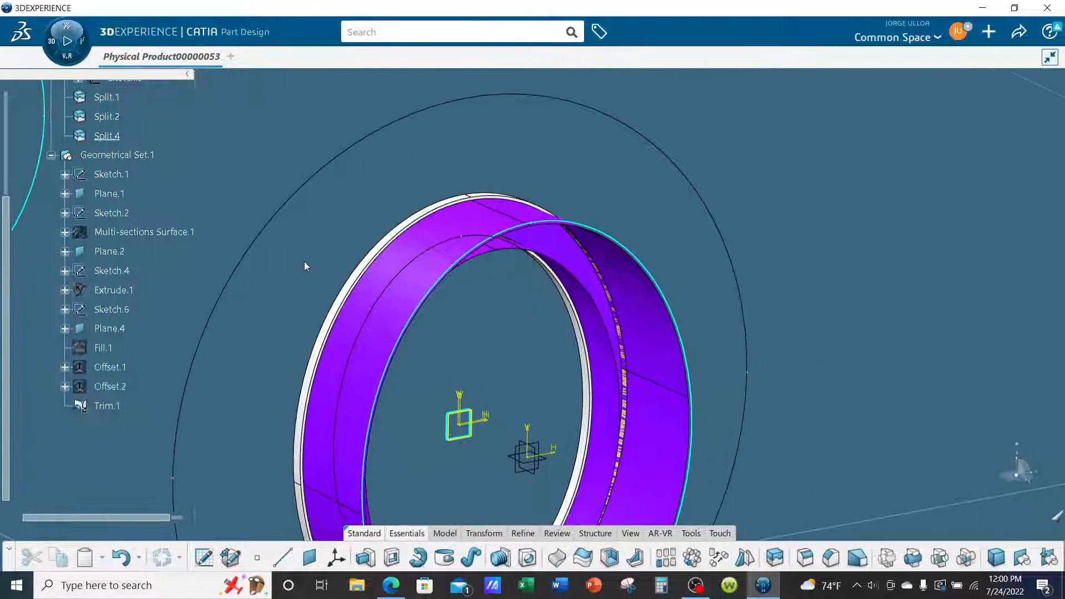
Hide Geometrical Set.1 and examine the flanged ring frame produced by the reversed split from several angles.
right_click(141, 157)
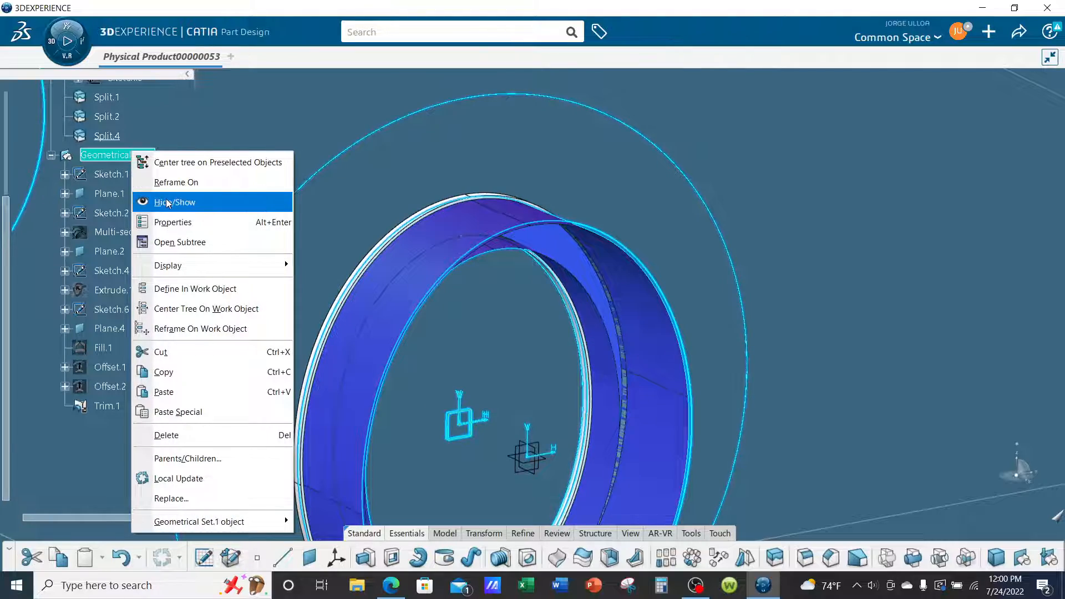
click(167, 201)
mouse_move(702, 448)
middle_down()
mouse_move(630, 309)
mouse_move(577, 285)
mouse_move(542, 347)
mouse_move(548, 420)
mouse_move(588, 431)
mouse_move(687, 406)
mouse_move(614, 273)
mouse_move(587, 328)
mouse_move(504, 306)
mouse_move(537, 190)
mouse_move(558, 174)
mouse_move(701, 231)
mouse_move(685, 250)
mouse_move(708, 244)
mouse_move(685, 268)
mouse_move(709, 278)
mouse_move(710, 348)
mouse_move(765, 278)
mouse_move(591, 209)
middle_up()
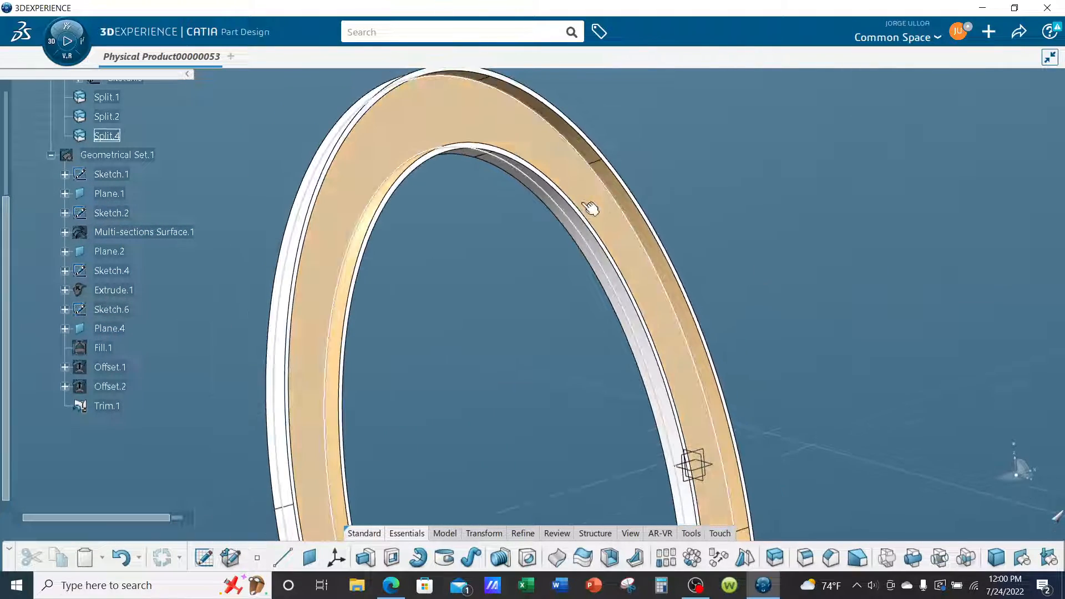
scroll(174, 260, up, 2)
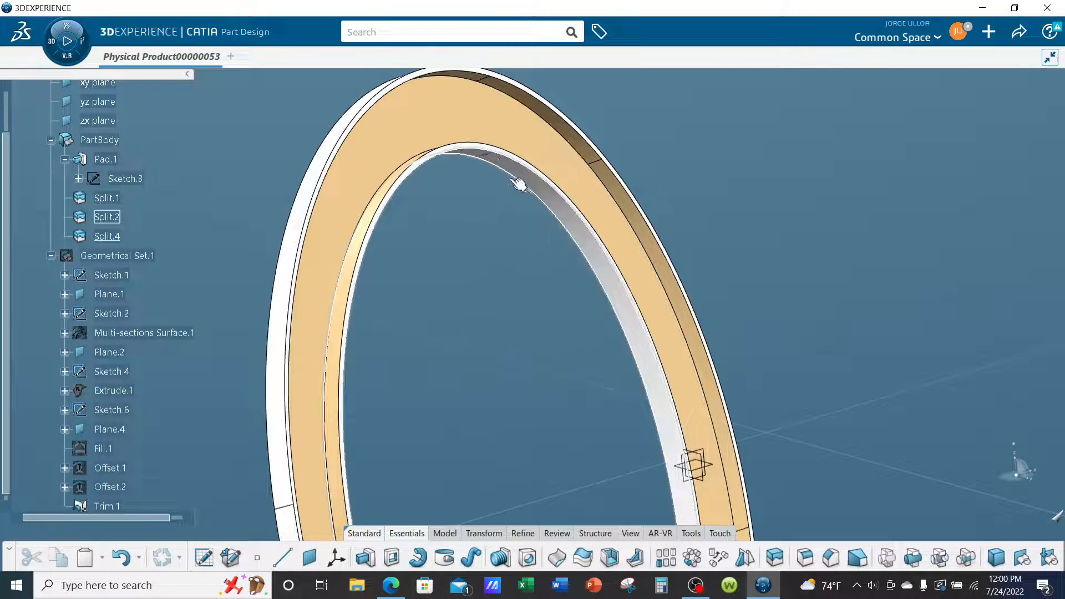
middle_drag(546, 191, 690, 240)
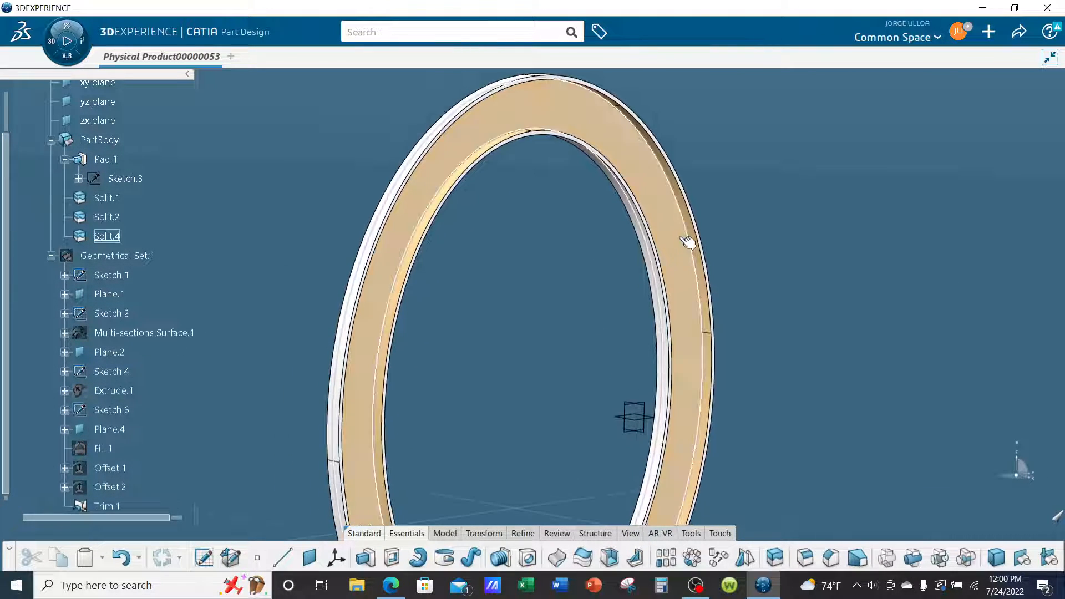
middle_drag(767, 355, 588, 315)
click(133, 256)
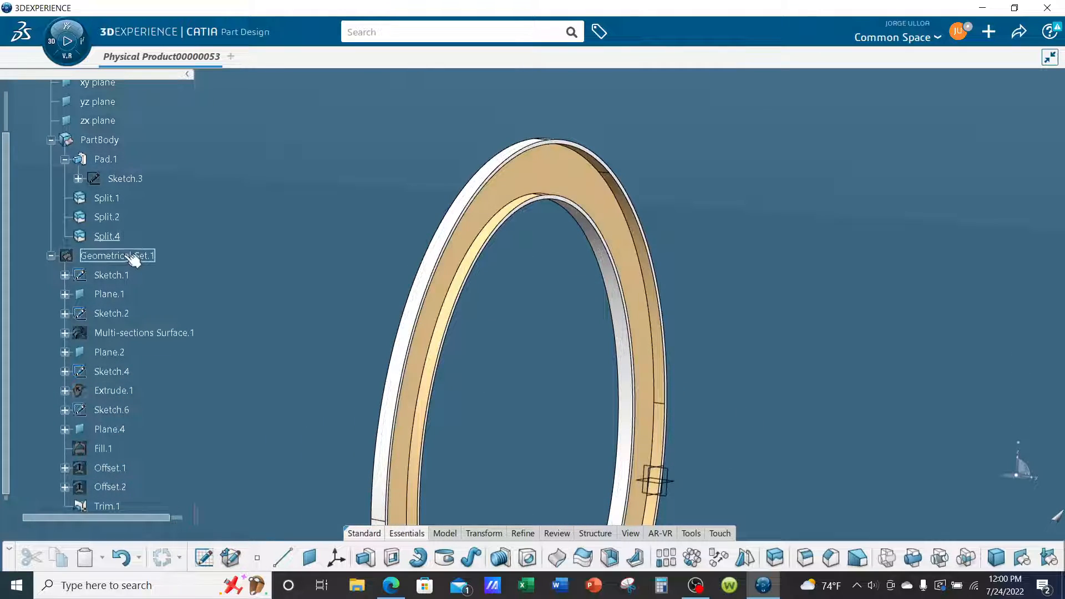
middle_drag(272, 220, 336, 213)
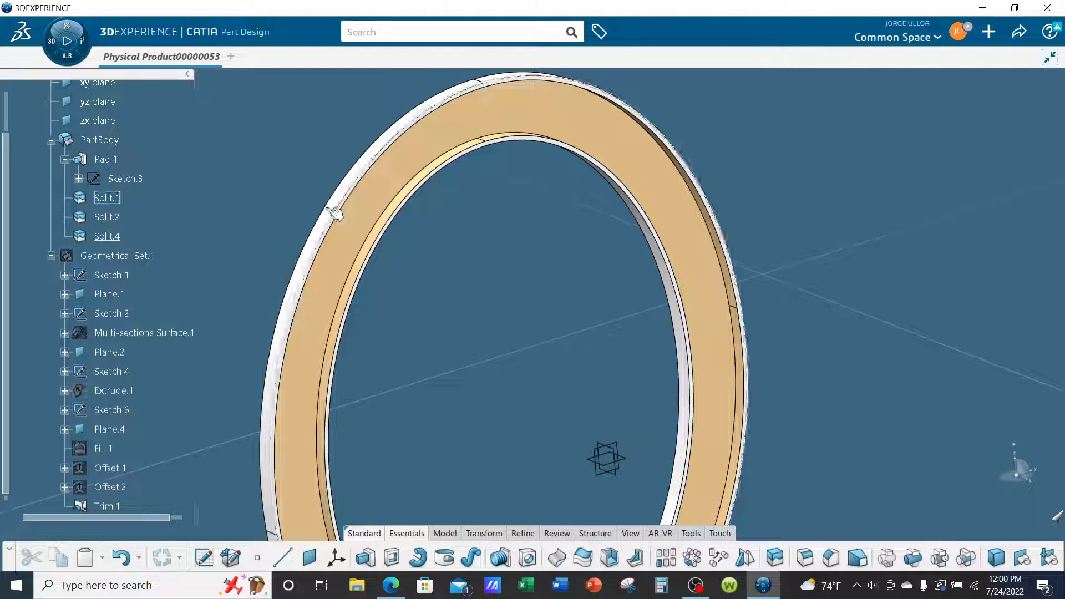
Hide PartBody and show Geometrical Set.1 to inspect the Trim.1 surface and its sharp edges on their own.
right_click(100, 140)
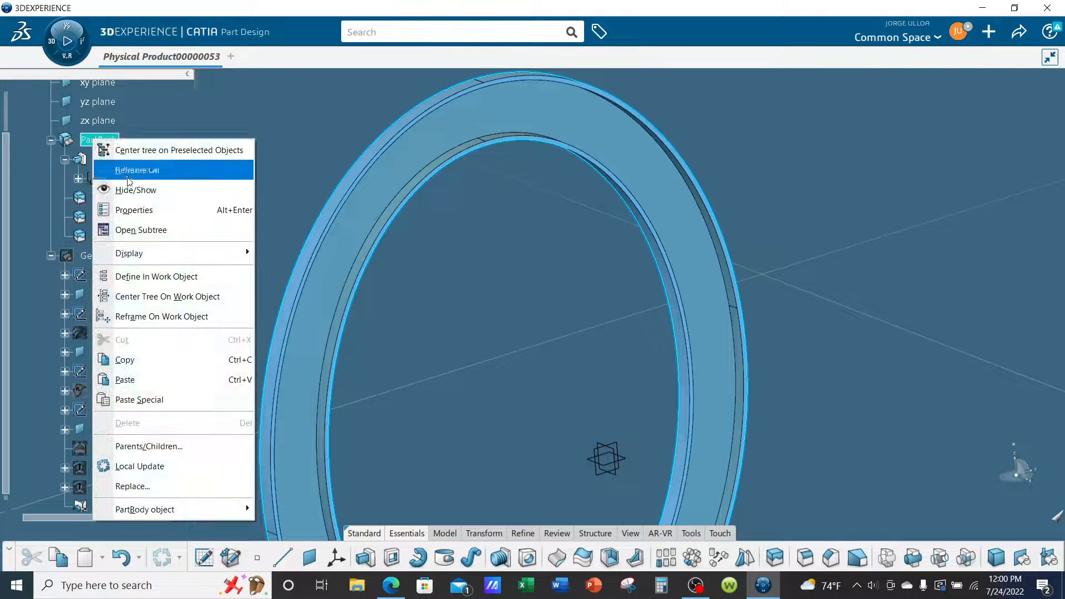
click(129, 189)
click(150, 257)
right_click(147, 257)
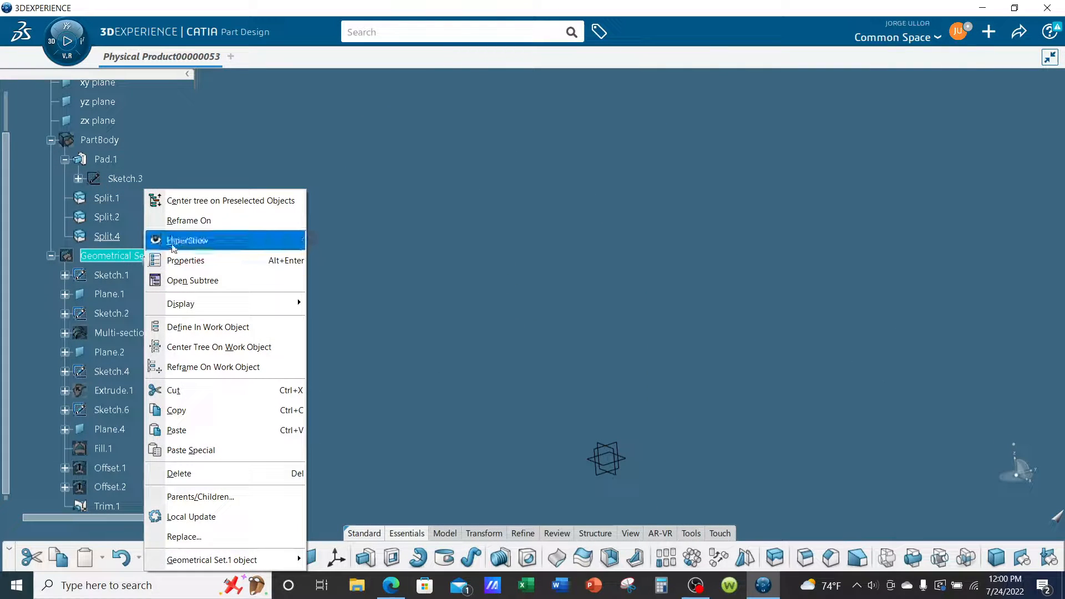
click(173, 248)
middle_drag(439, 302, 717, 389)
middle_drag(828, 387, 784, 372)
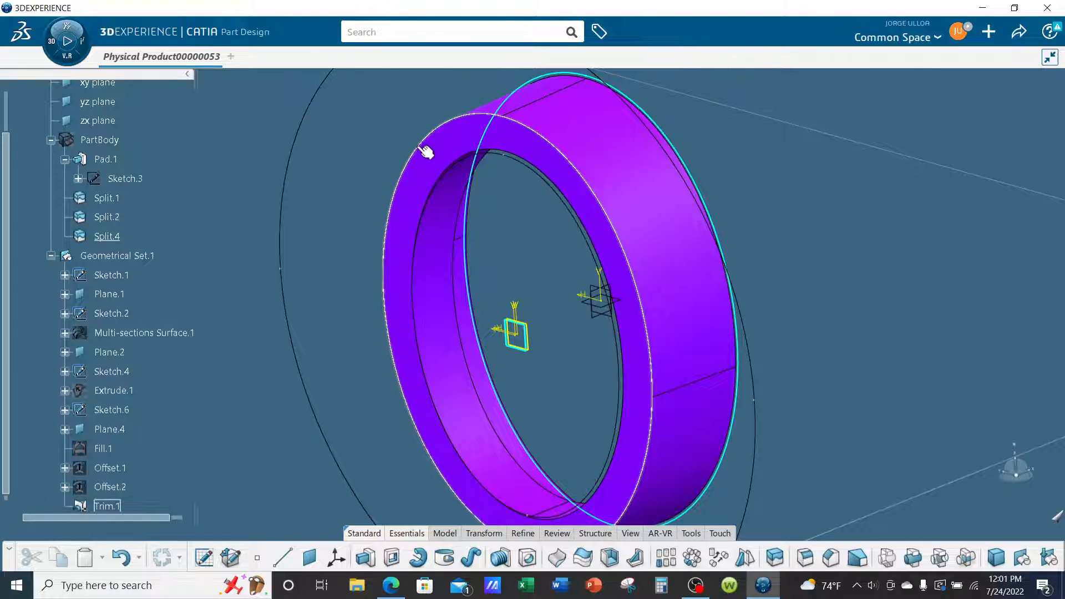
mouse_move(799, 254)
middle_down()
mouse_move(768, 306)
mouse_move(918, 298)
middle_up()
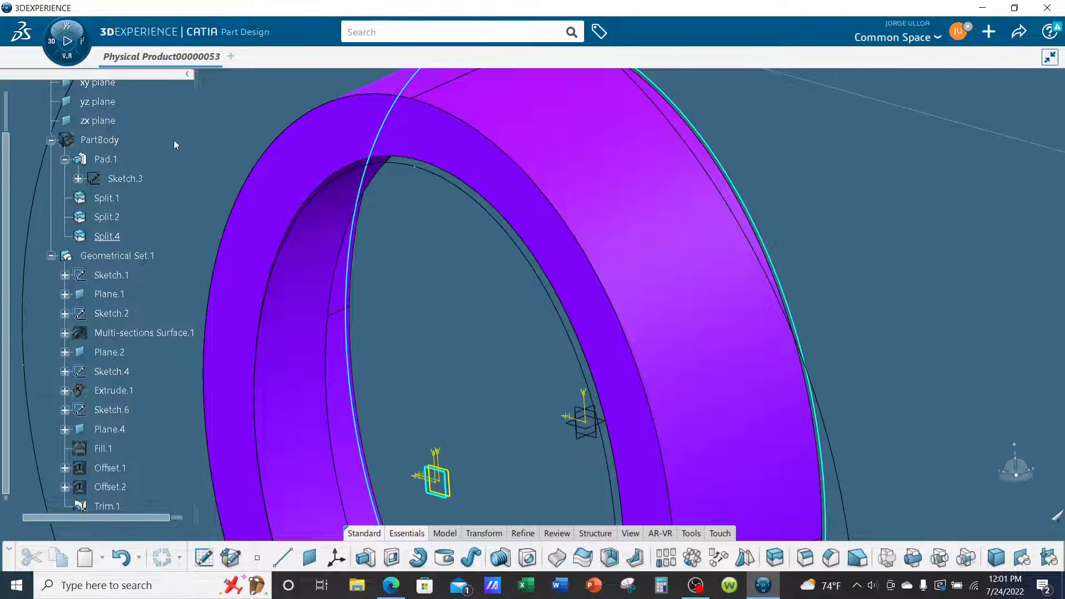
Make Geometrical Set.1 the in-work object and switch to the Generative Wireframe & Surface workbench with its essential tools shown.
right_click(116, 256)
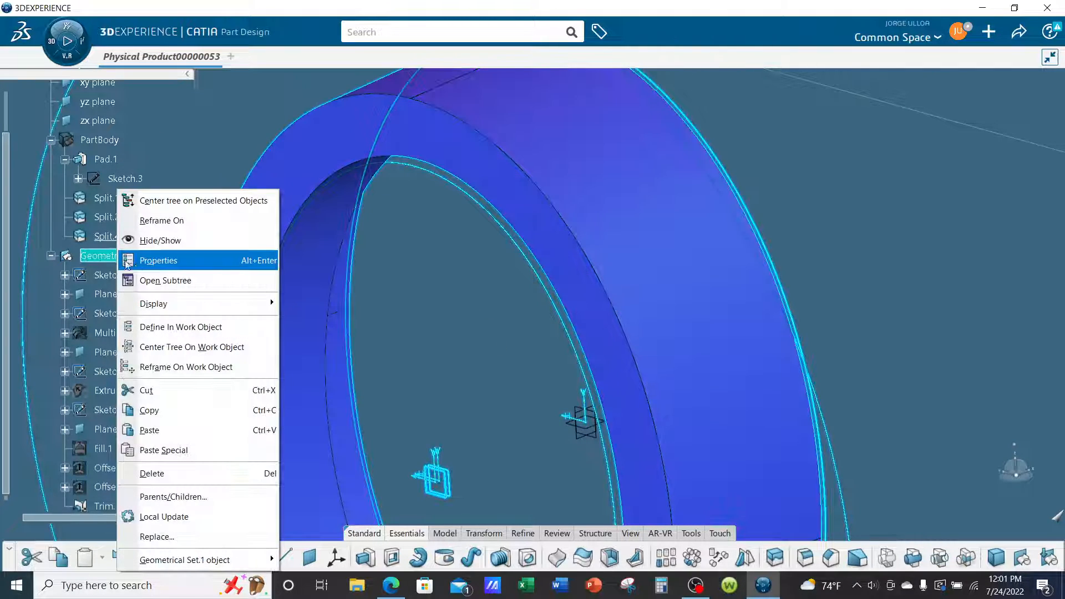
click(167, 328)
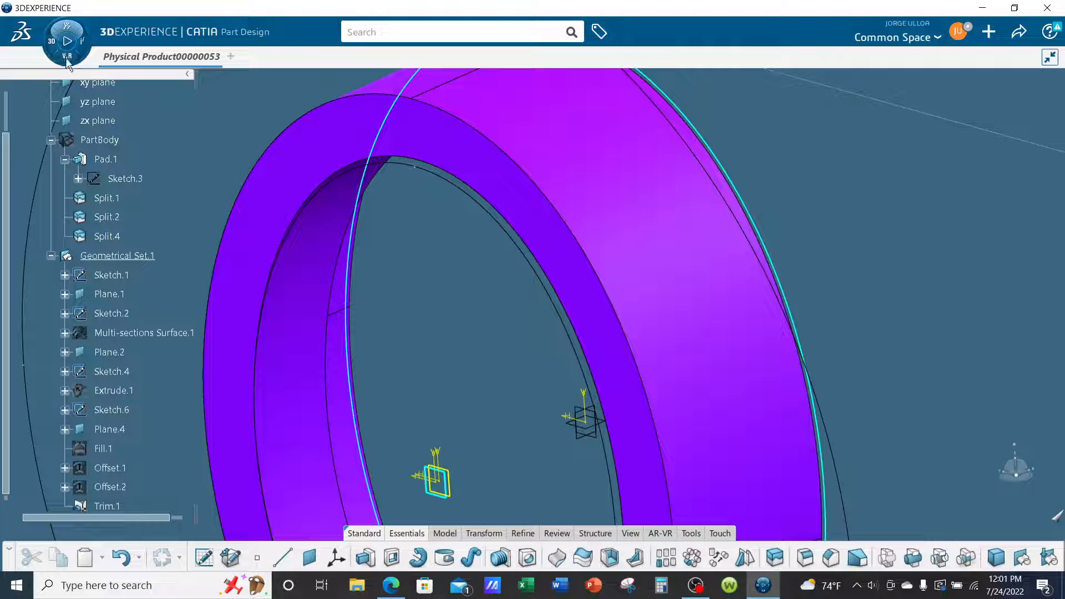
click(66, 58)
click(83, 366)
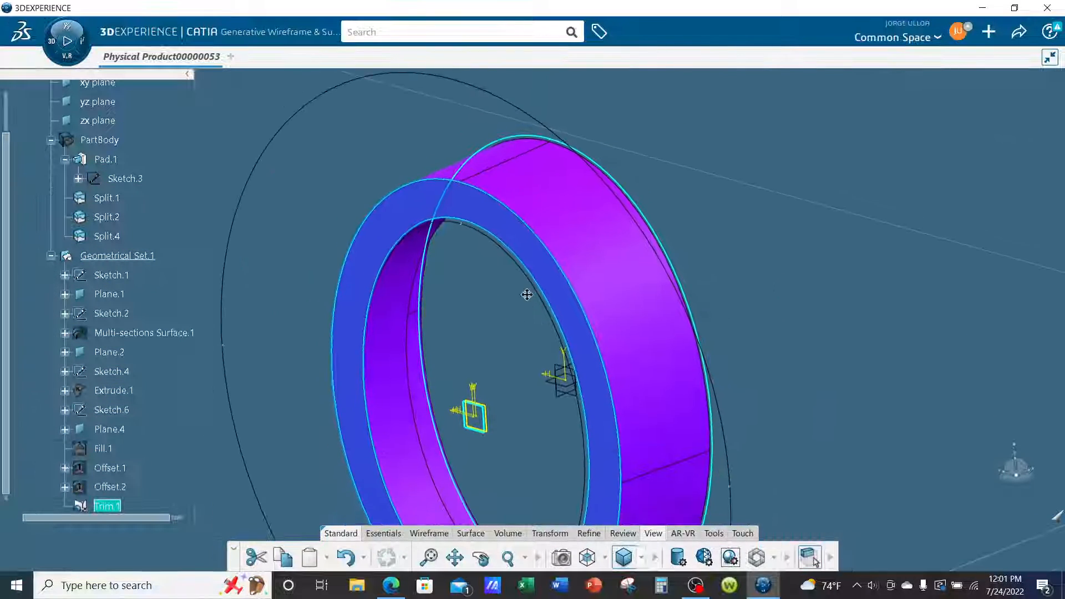
click(393, 533)
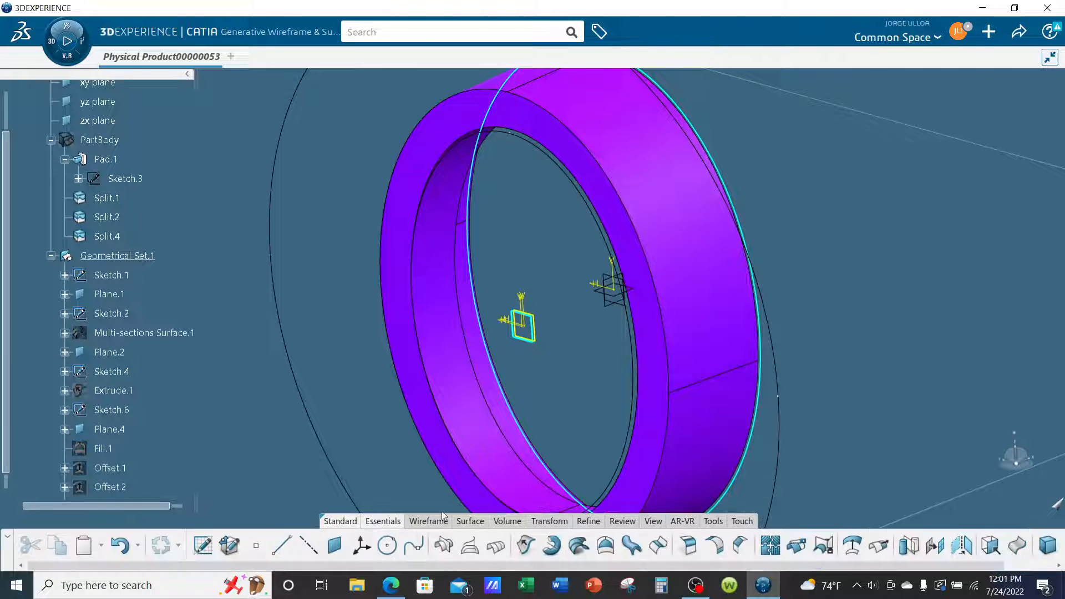
Apply a constant Edge Fillet of 1/8 in radius to the outer and inner circular edges of Trim.1's flat ring face.
click(688, 545)
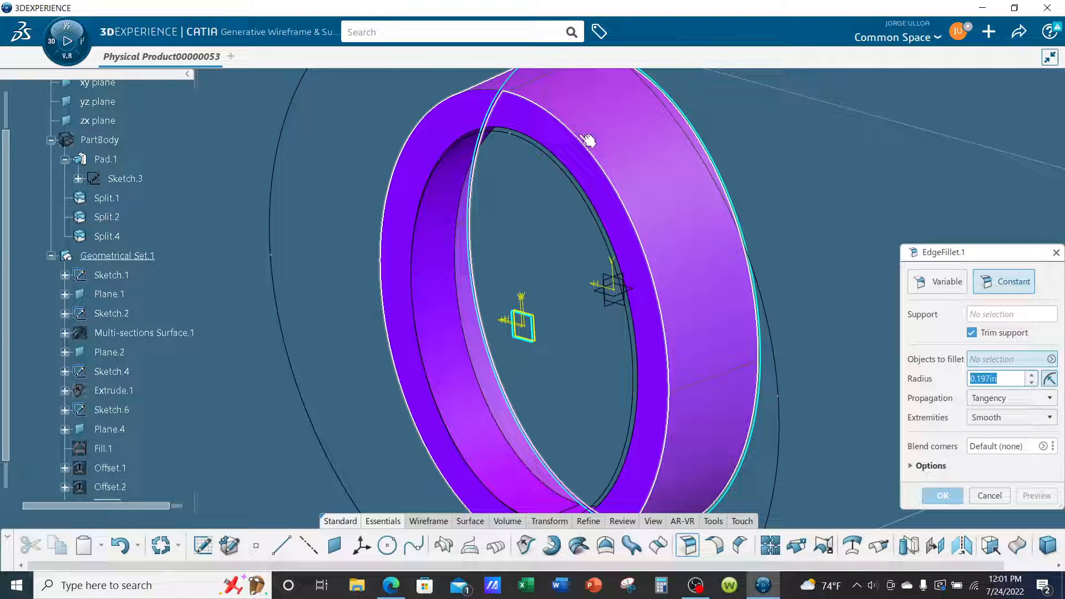
click(588, 140)
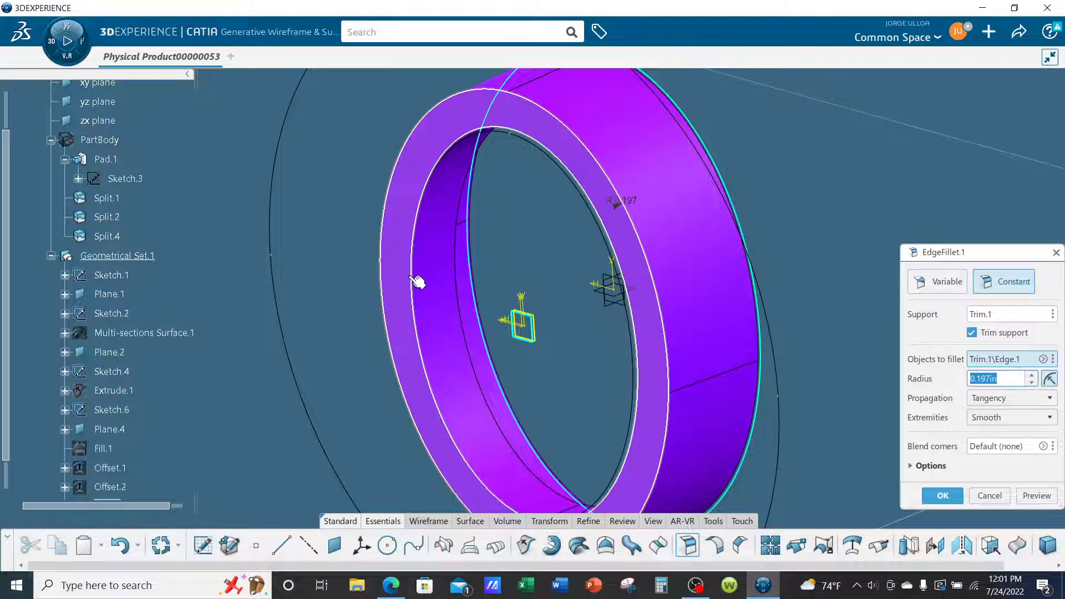
scroll(593, 318, up, 5)
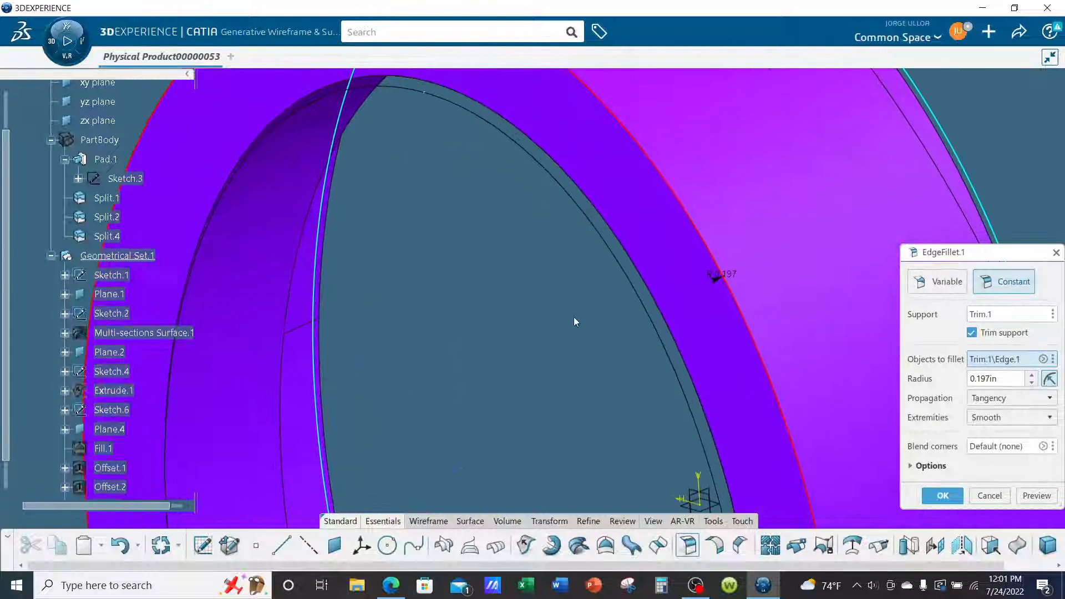
click(489, 169)
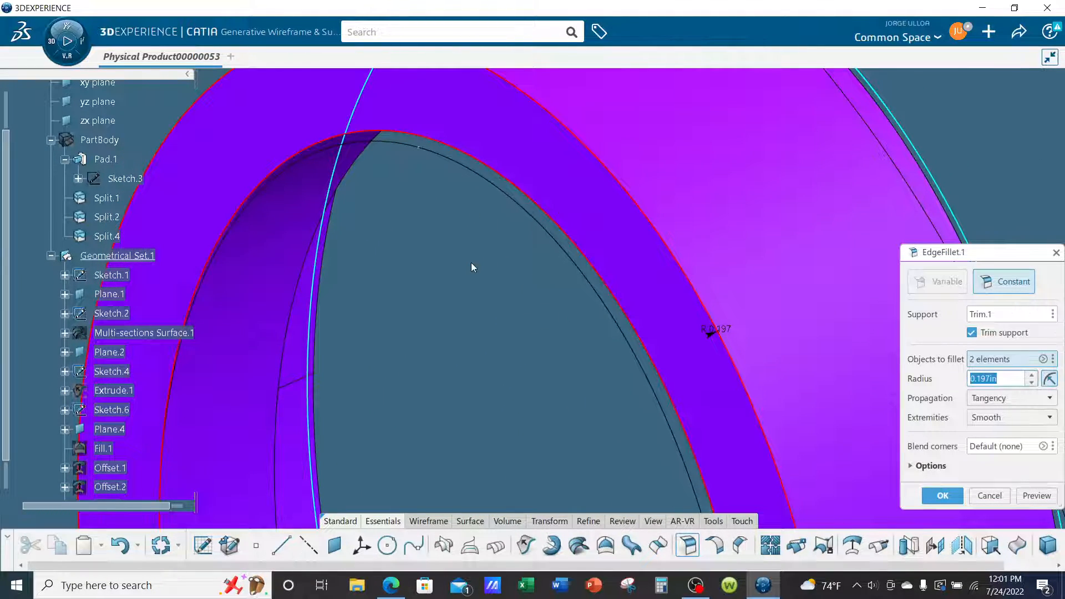
scroll(477, 260, down, 3)
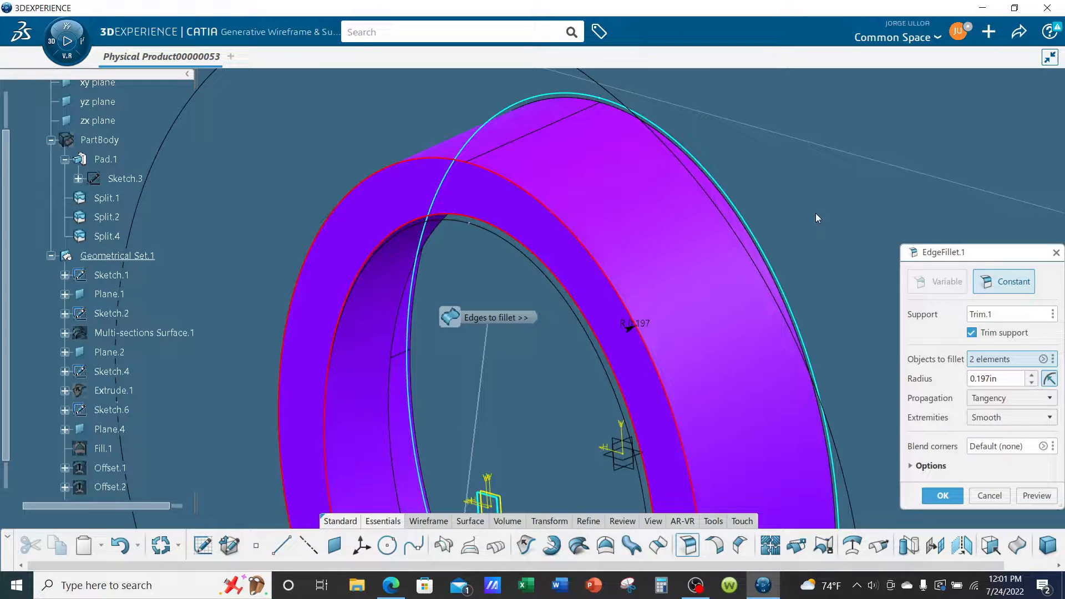
drag(960, 252, 865, 161)
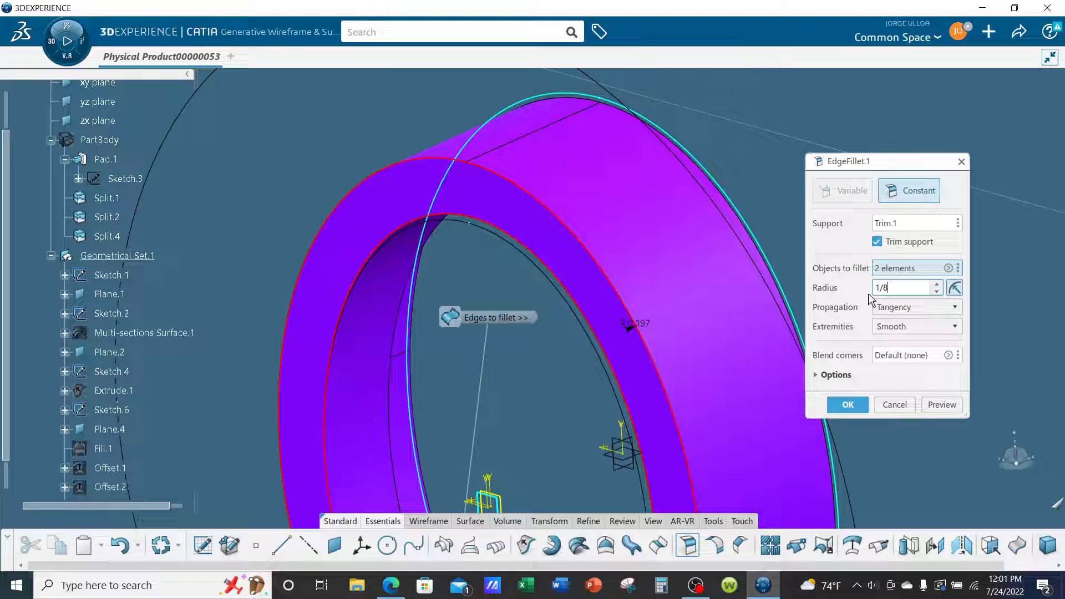
click(840, 252)
click(854, 407)
middle_drag(770, 295, 768, 348)
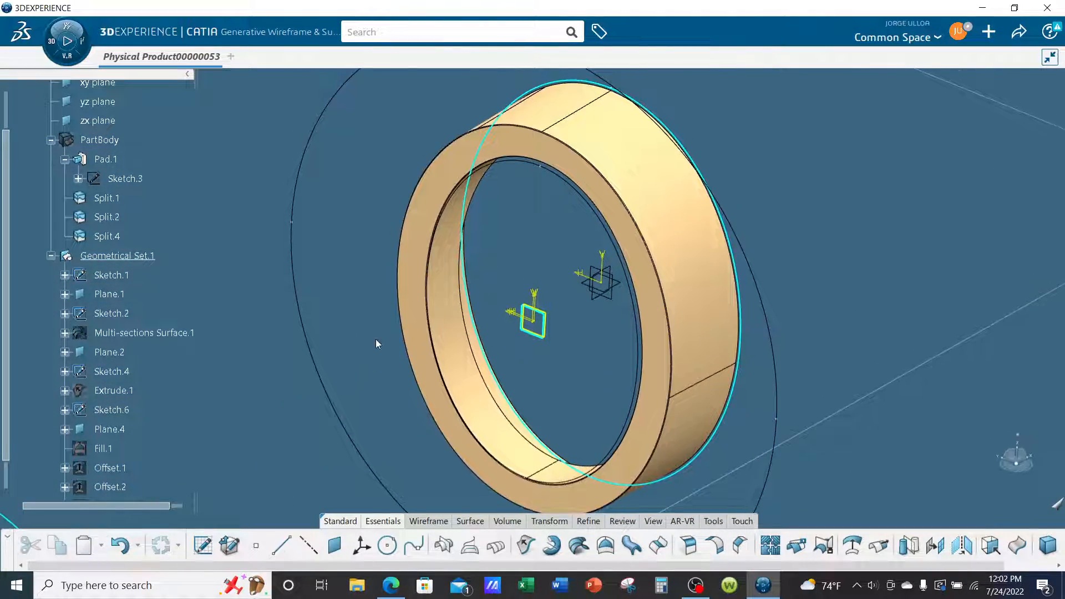
Show PartBody again and view the ring body together with the filleted surface.
right_click(118, 145)
click(147, 193)
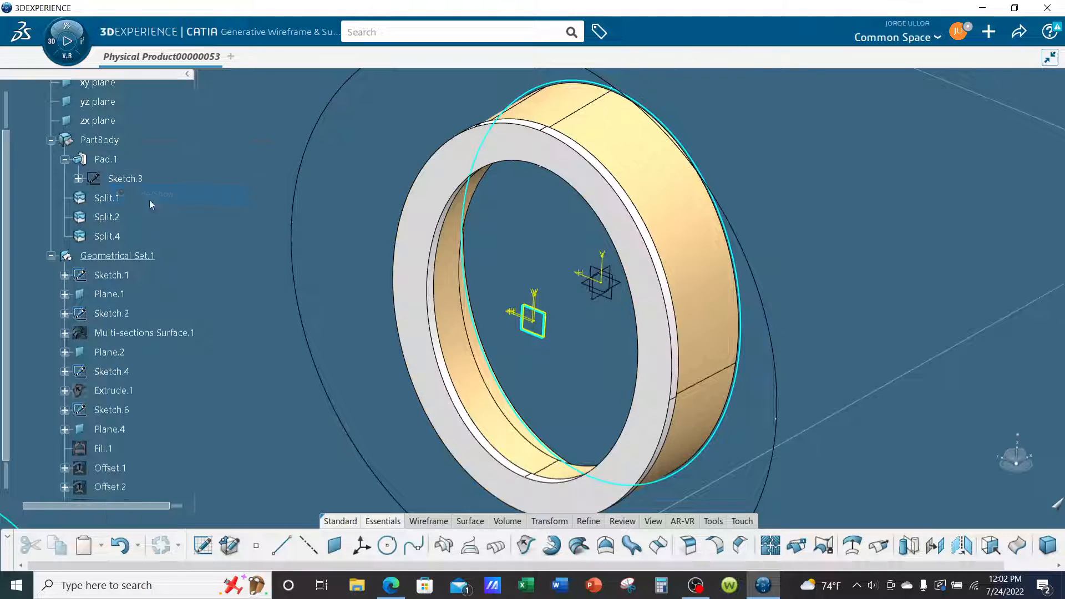
middle_drag(613, 348, 330, 324)
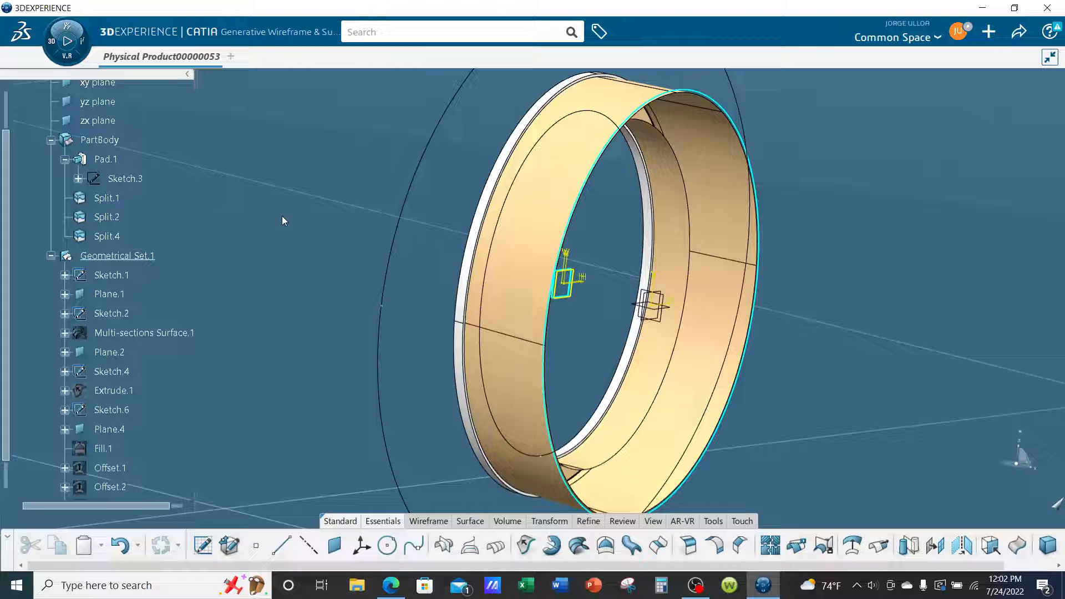
Edit Split.4 to use EdgeFillet.1 as the splitting element, reverse the kept side, and leave extrapolation at None.
double_click(115, 237)
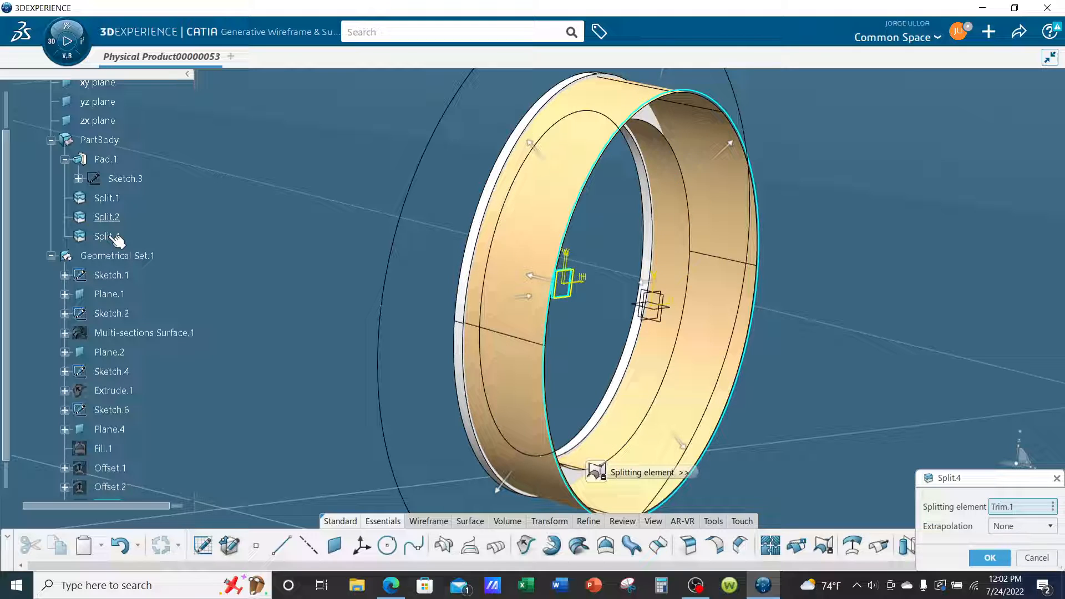
drag(859, 229, 849, 193)
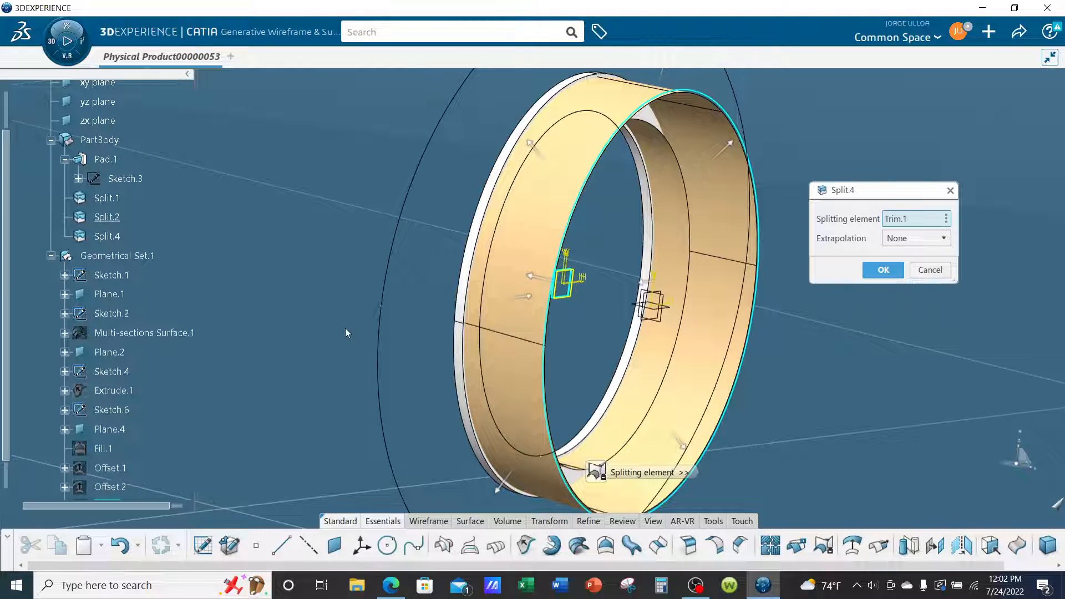
scroll(153, 317, down, 3)
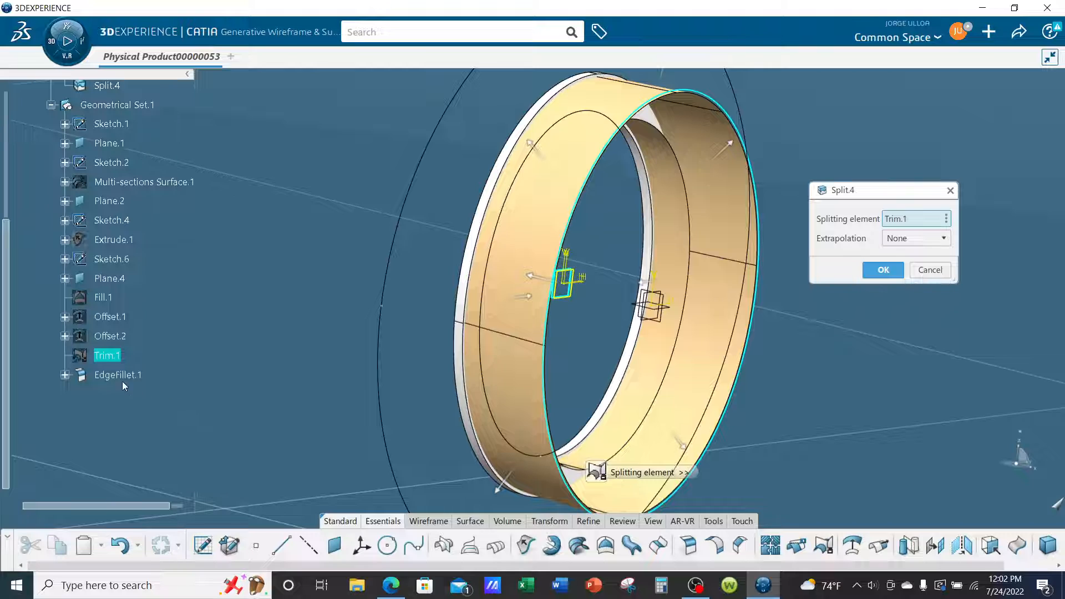
click(121, 382)
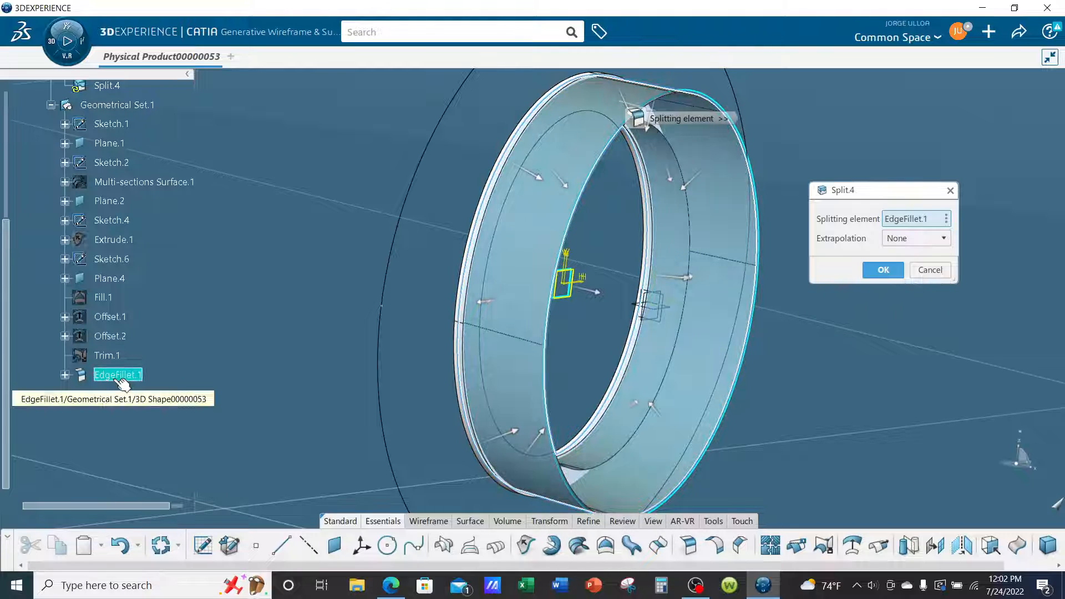
mouse_move(615, 313)
middle_down()
mouse_move(576, 316)
mouse_move(500, 271)
mouse_move(571, 327)
mouse_move(527, 328)
mouse_move(627, 306)
mouse_move(713, 305)
middle_up()
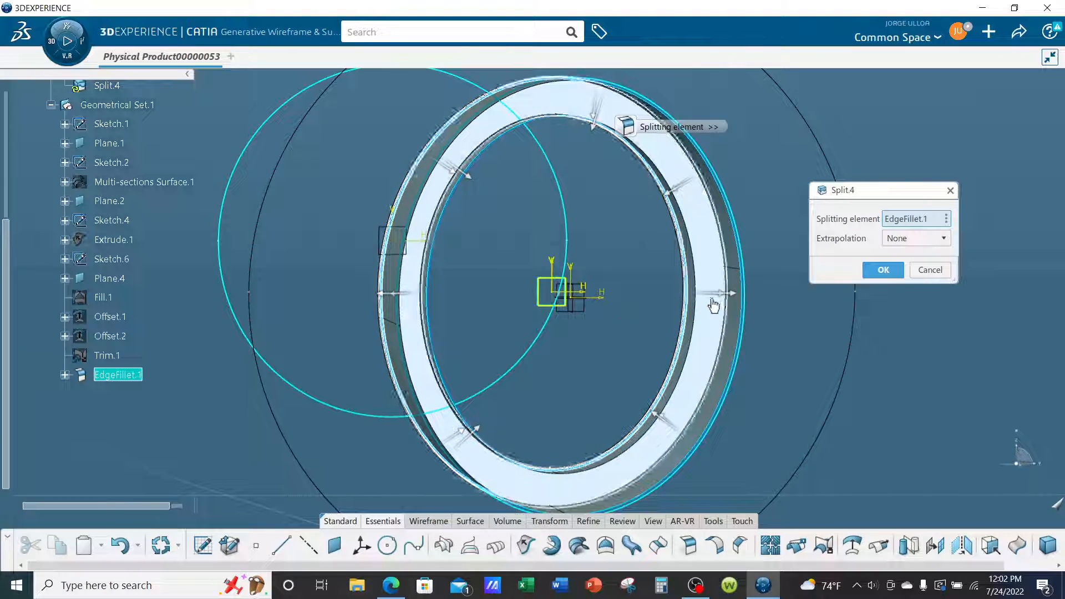
click(724, 295)
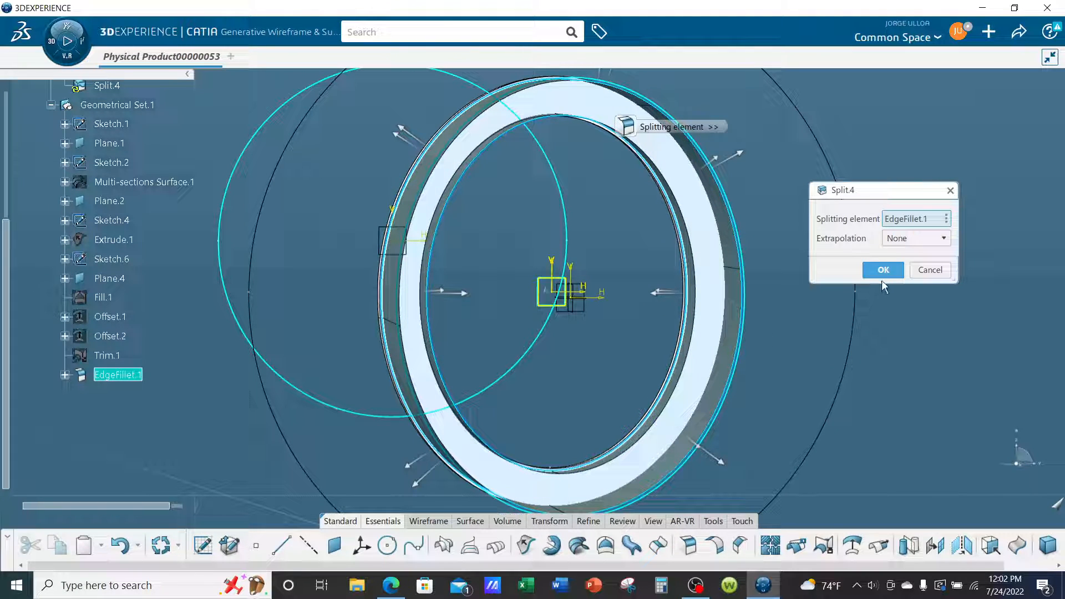
click(881, 269)
middle_drag(589, 138, 628, 241)
scroll(189, 159, up, 3)
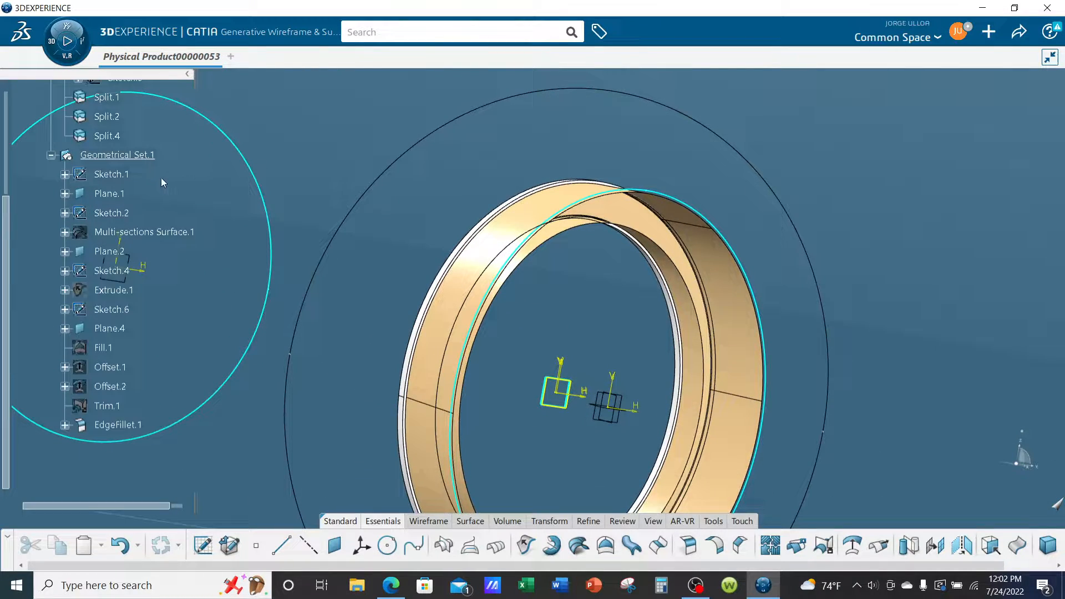
Hide Geometrical Set.1 and examine the split ring's outer and inner flanges and filleted corners from several angles.
right_click(141, 155)
click(164, 207)
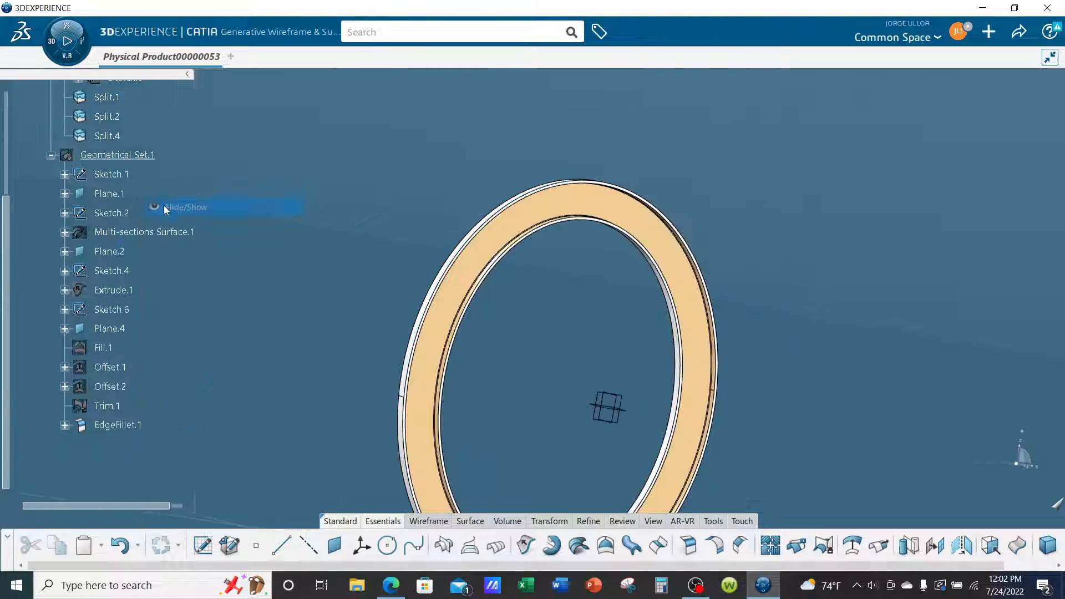
middle_drag(724, 247, 613, 323)
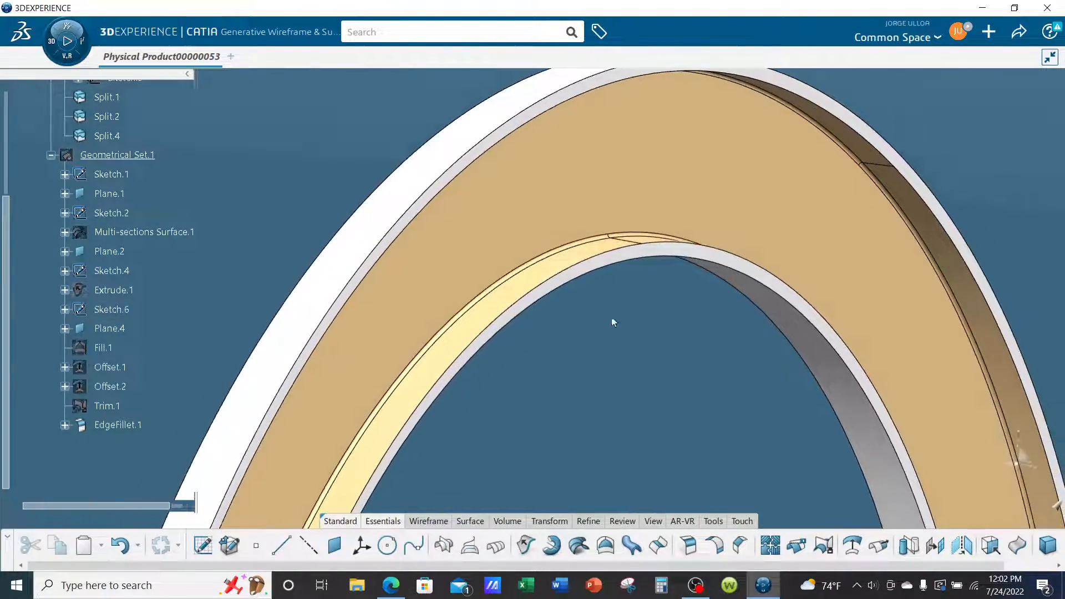
scroll(614, 322, down, 5)
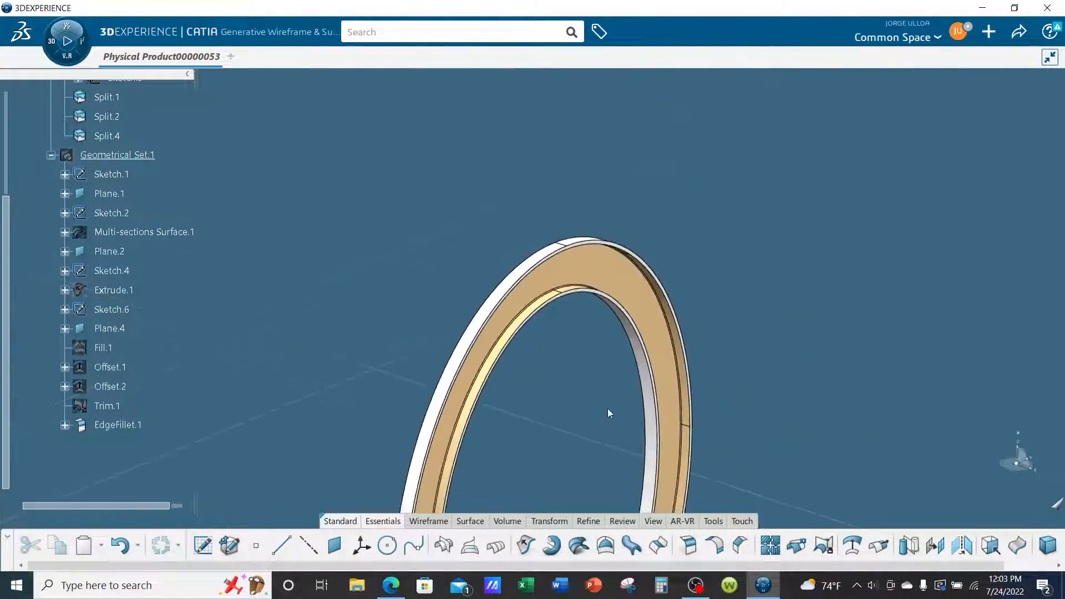
middle_drag(608, 414, 796, 349)
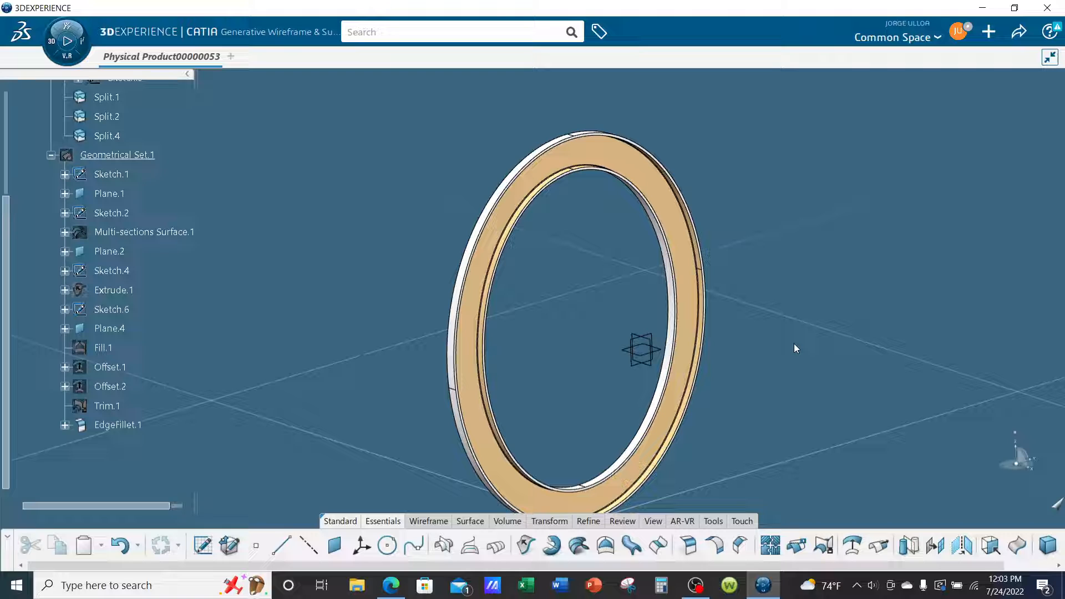
middle_drag(793, 348, 465, 286)
middle_drag(875, 368, 828, 361)
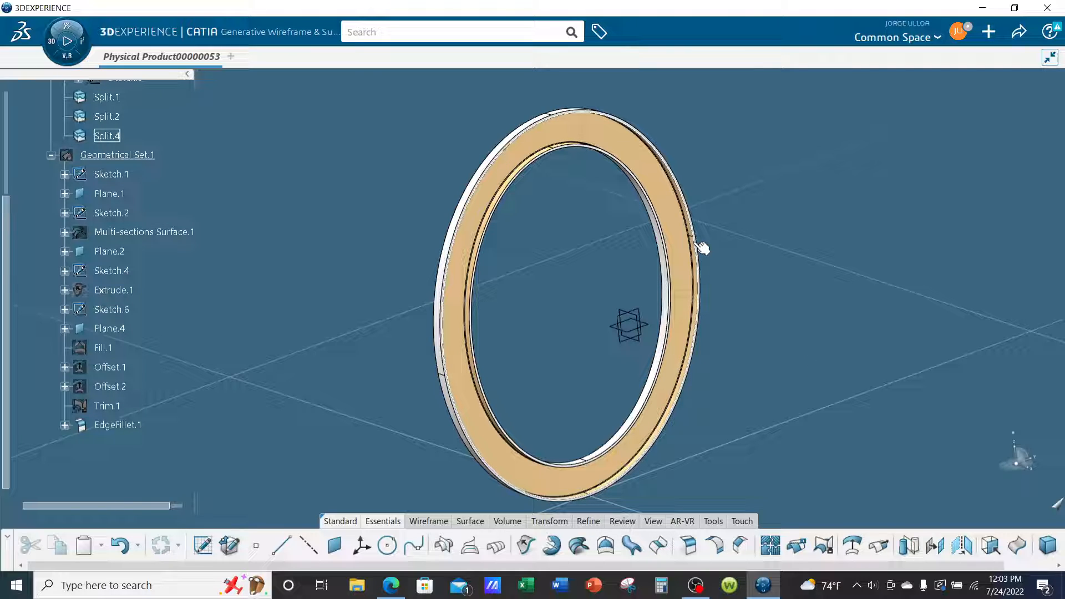
middle_drag(766, 291, 767, 303)
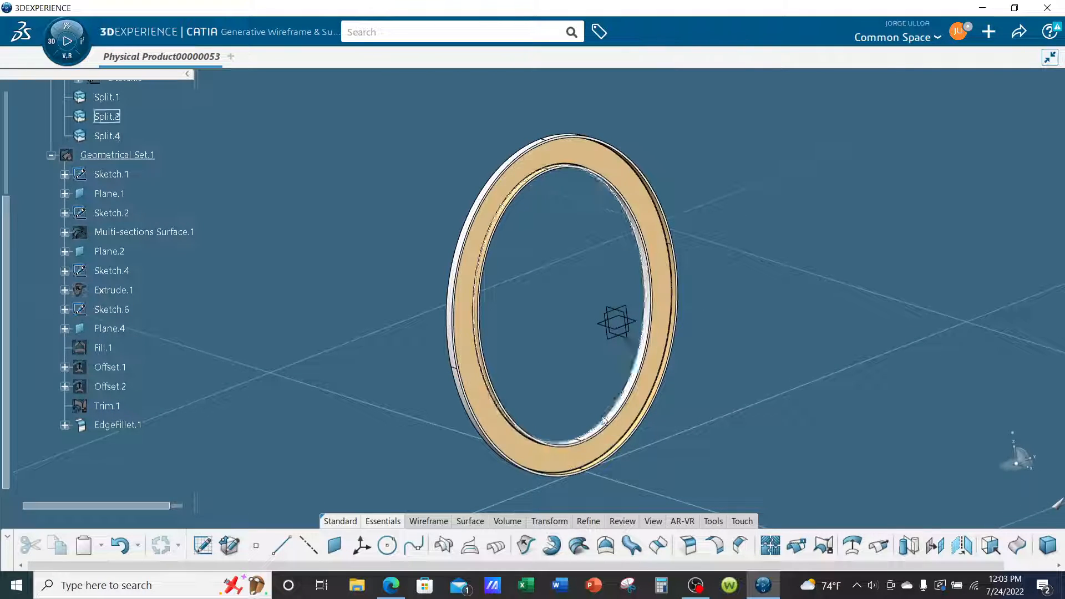
middle_drag(550, 370, 552, 354)
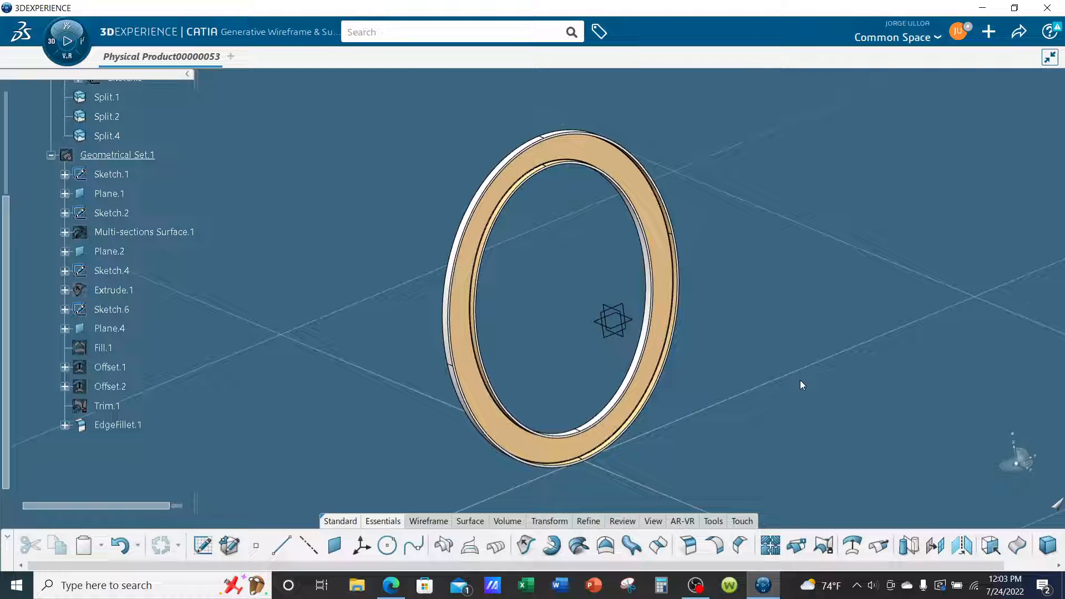
scroll(800, 380, up, 3)
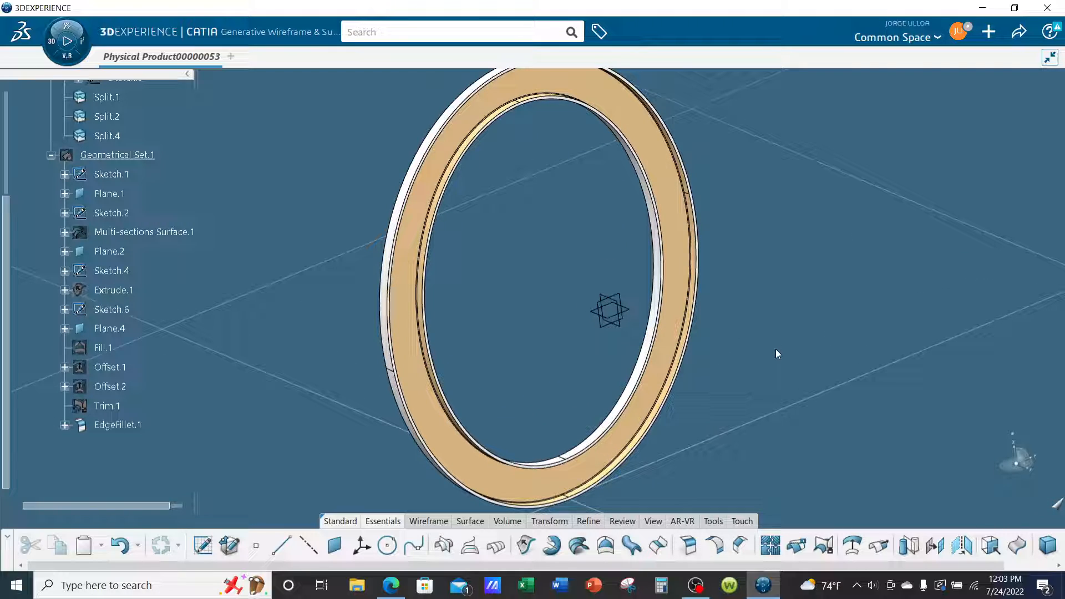
middle_drag(775, 349, 771, 363)
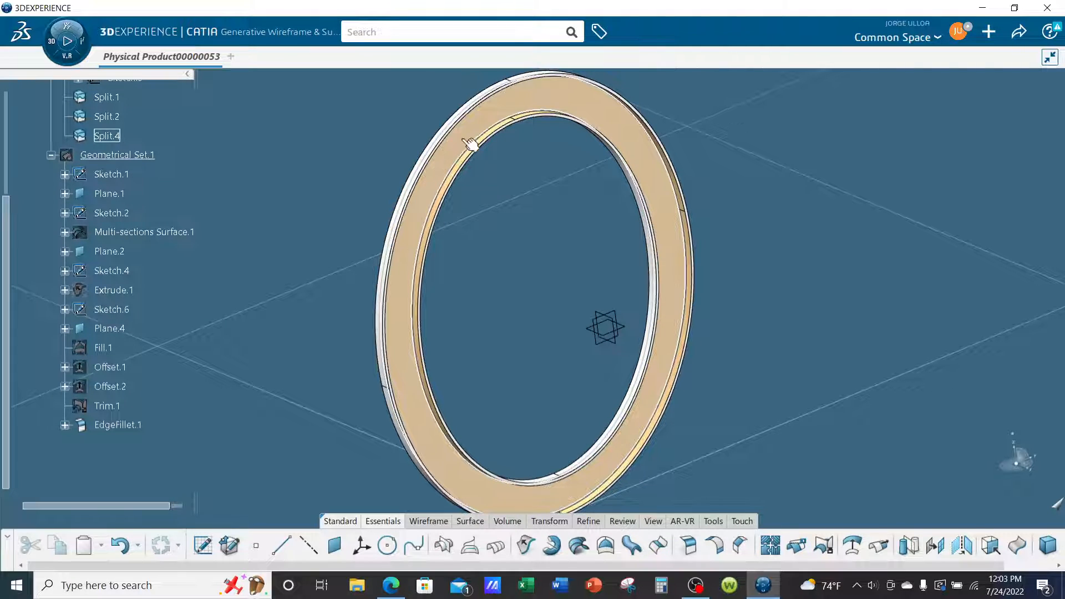
scroll(603, 254, up, 4)
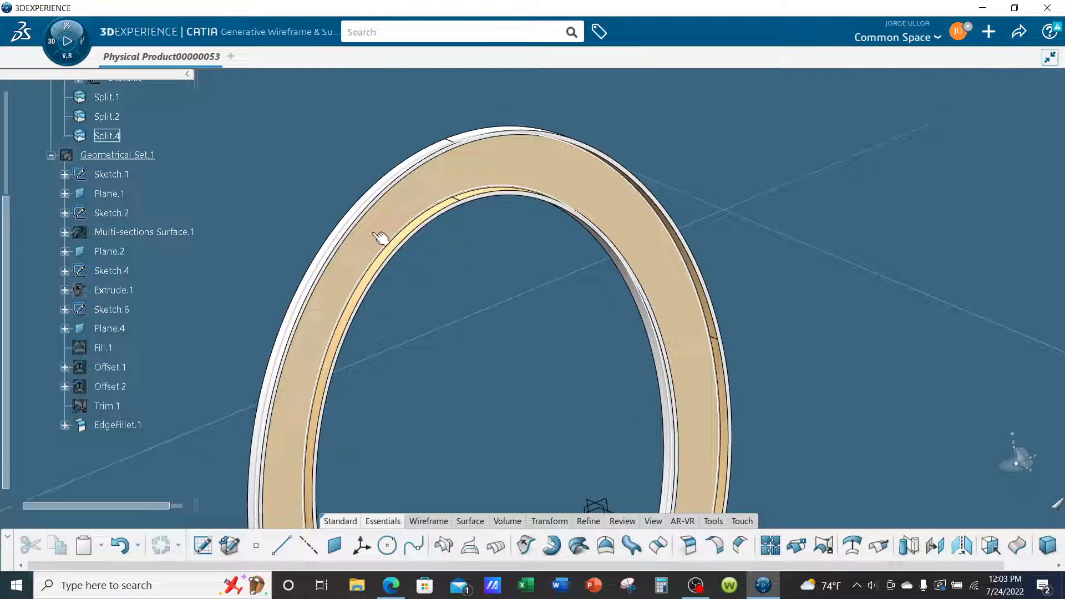
middle_drag(426, 354, 473, 180)
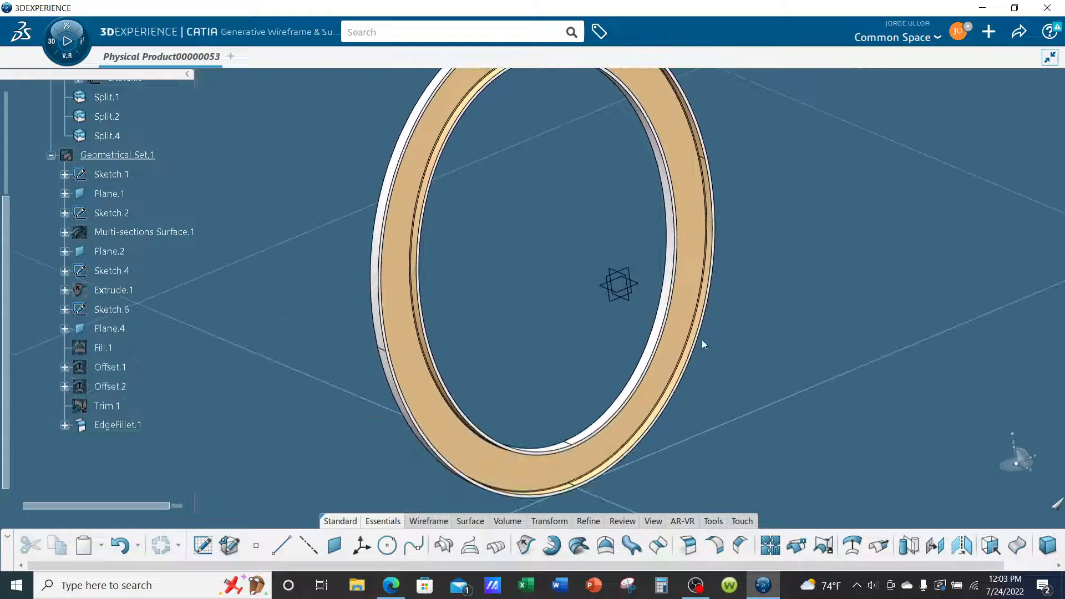
middle_drag(717, 348, 720, 383)
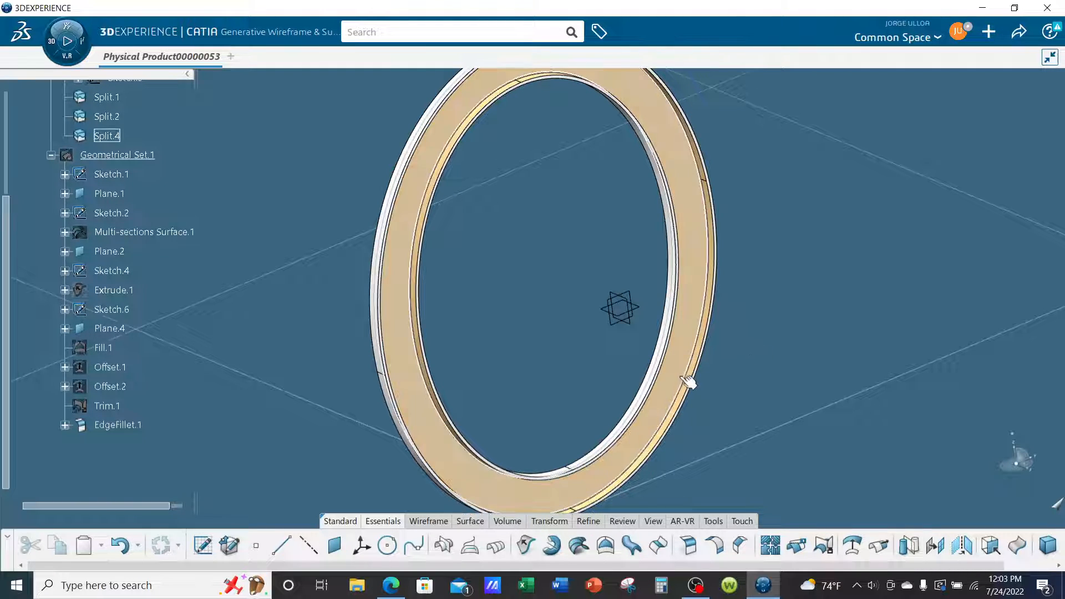
middle_drag(444, 444, 570, 412)
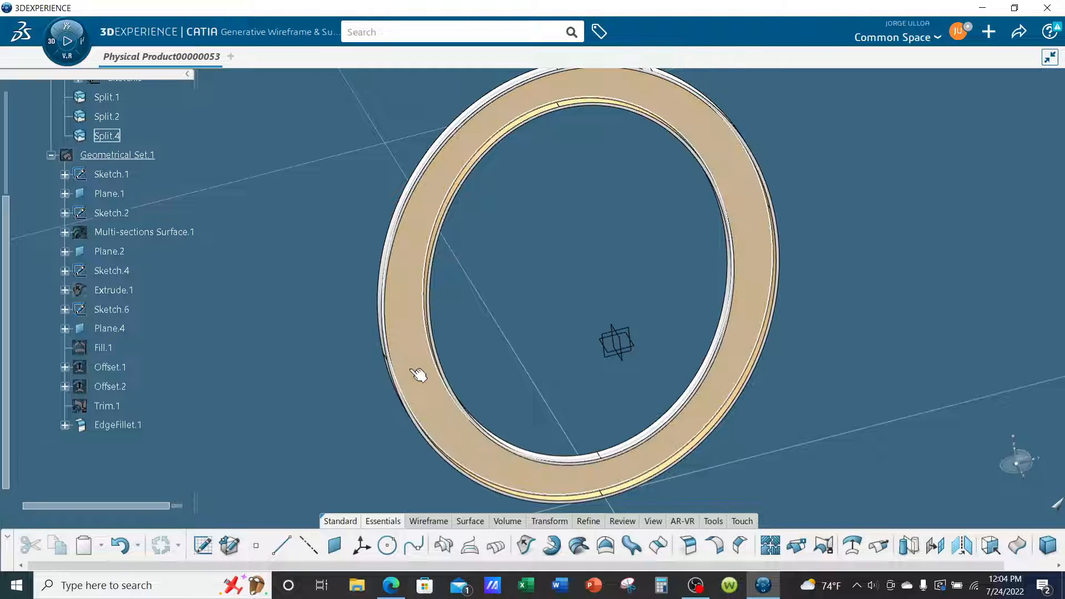
middle_drag(409, 349, 637, 358)
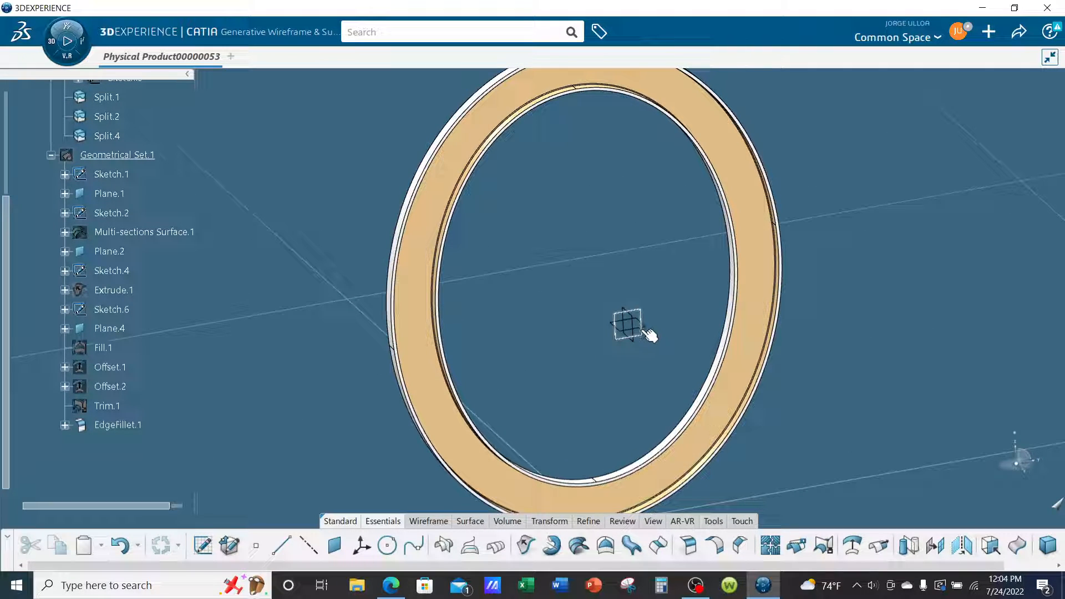
click(643, 330)
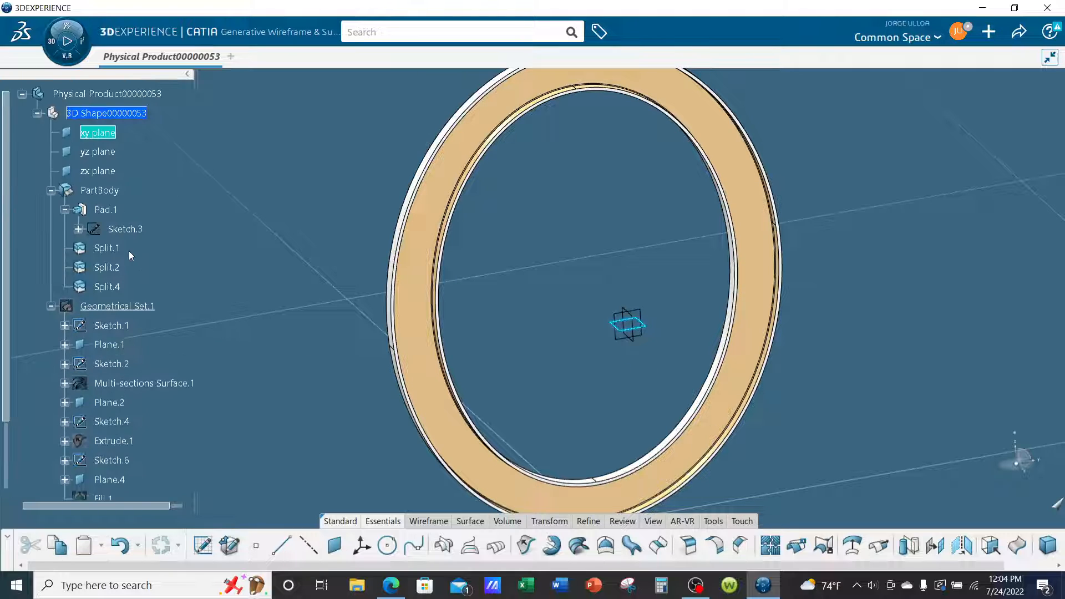
click(480, 292)
middle_drag(480, 292, 778, 355)
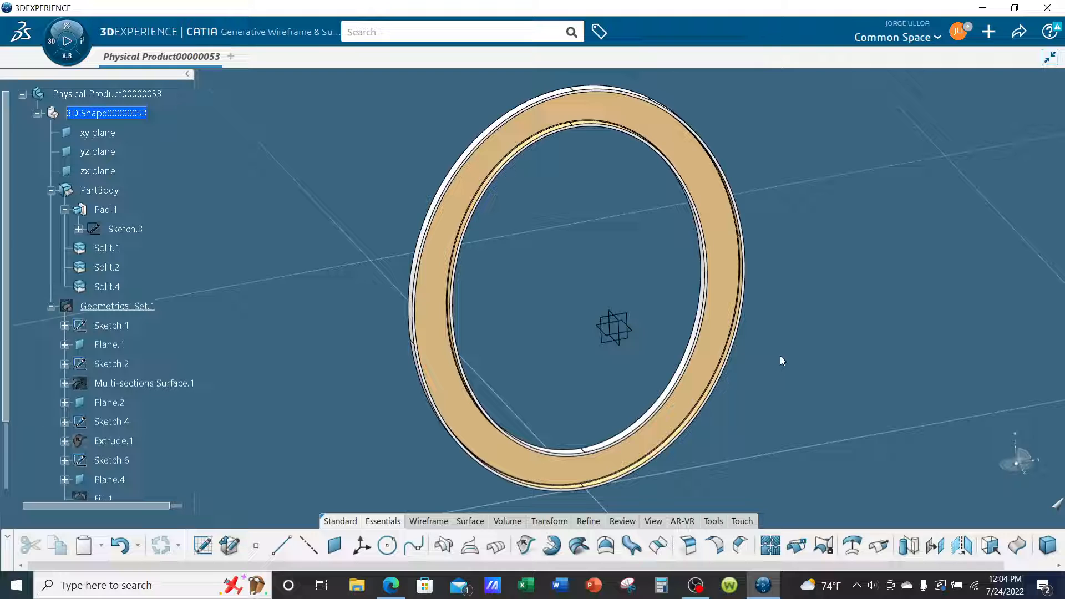
Show Geometrical Set.1 again as the in-work object and hide PartBody so only the surfaces and wireframe are displayed.
right_click(144, 312)
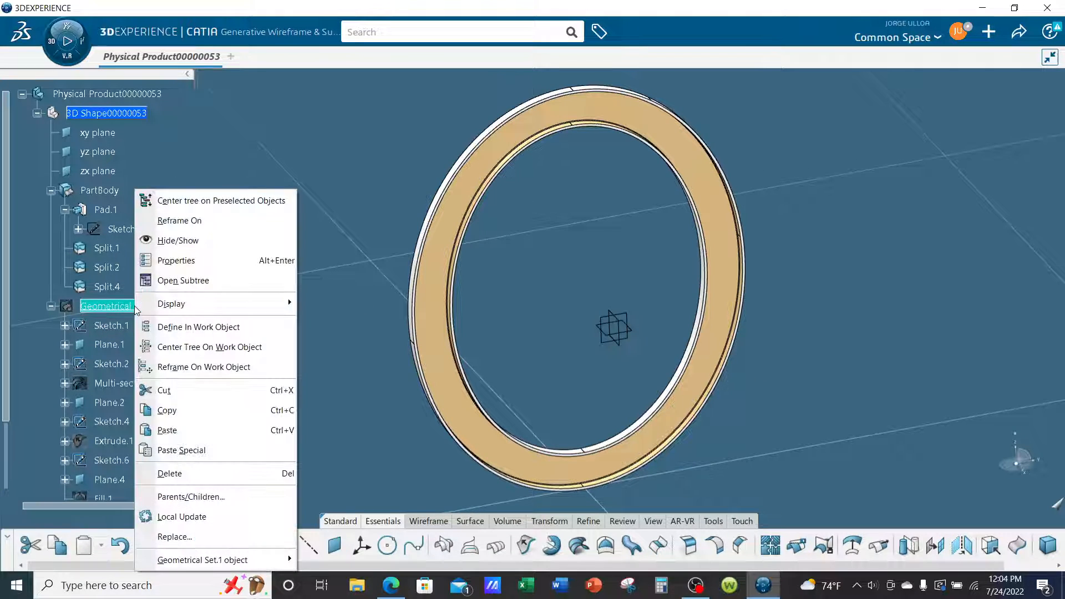
click(222, 326)
scroll(220, 241, down, 4)
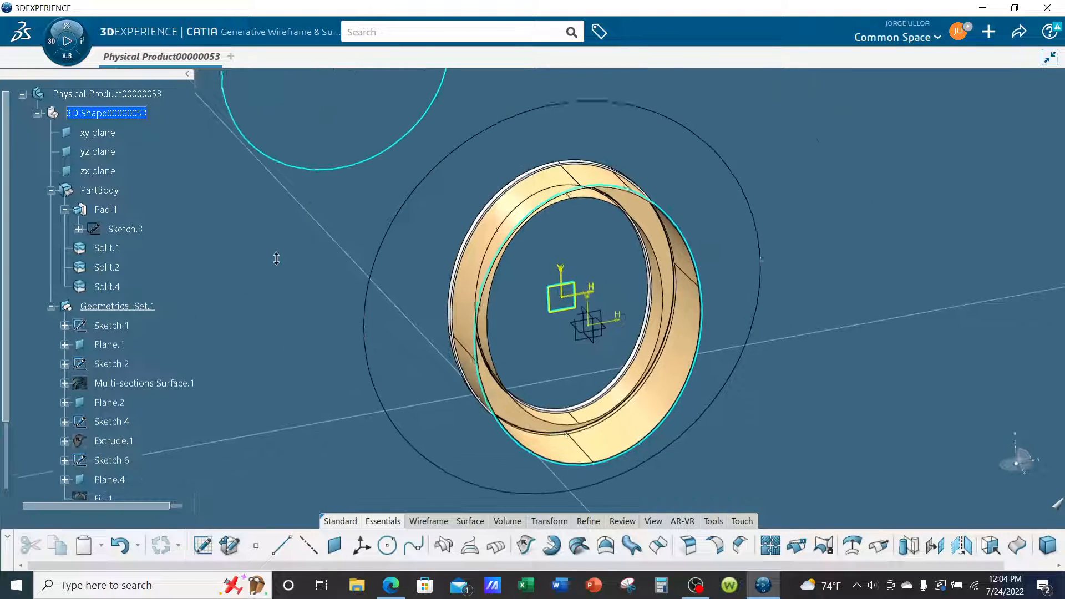
middle_drag(211, 337, 733, 406)
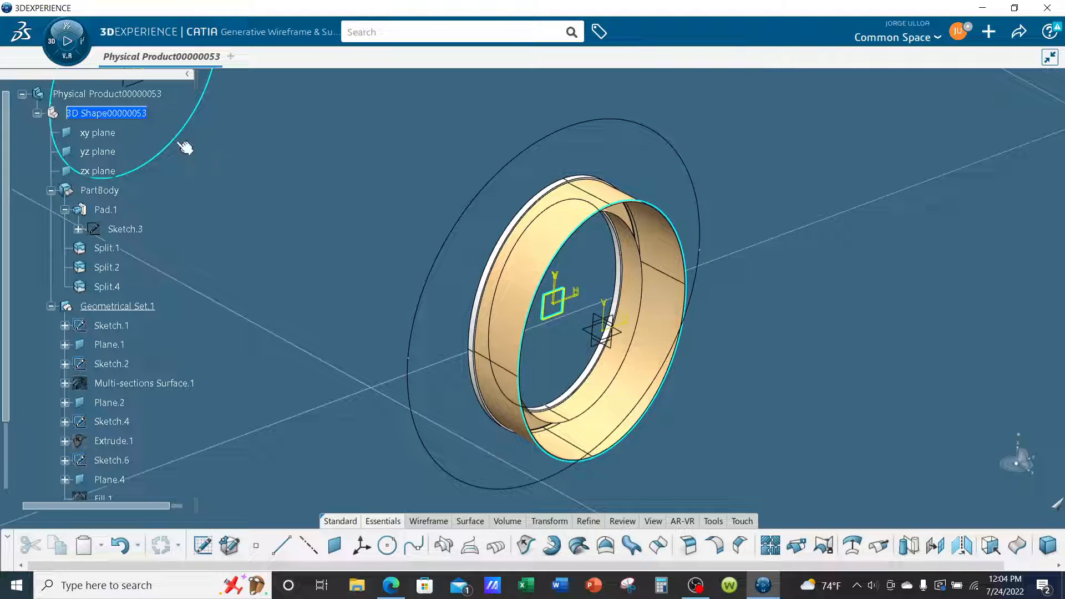
right_click(106, 191)
click(185, 240)
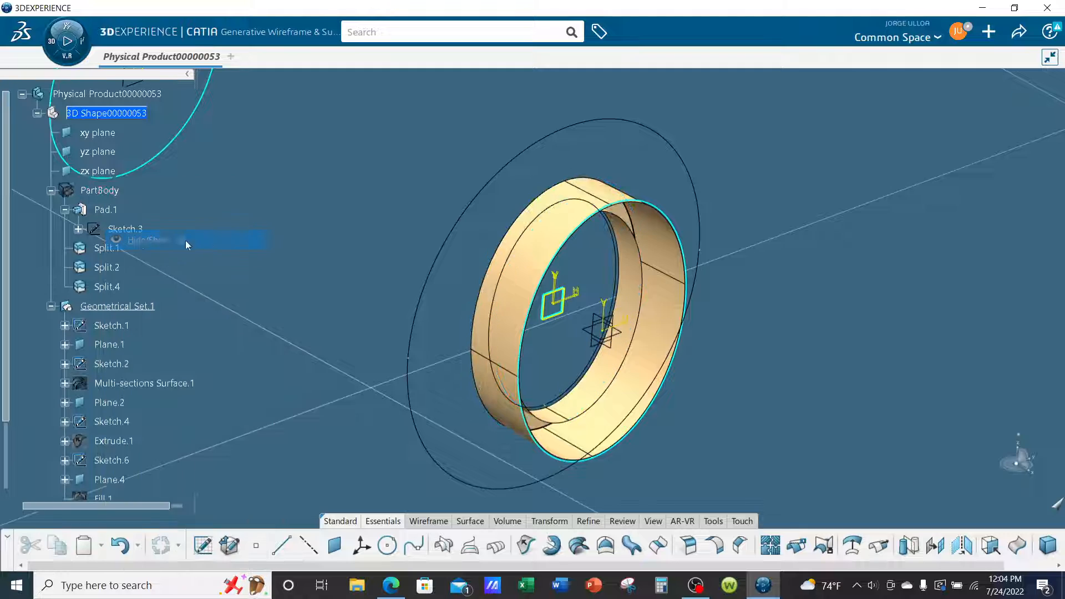
Sketch an origin-centred rectangle about 150 by 47 in on the xy plane and narrow it to extend slightly beyond the ring's sides.
click(627, 334)
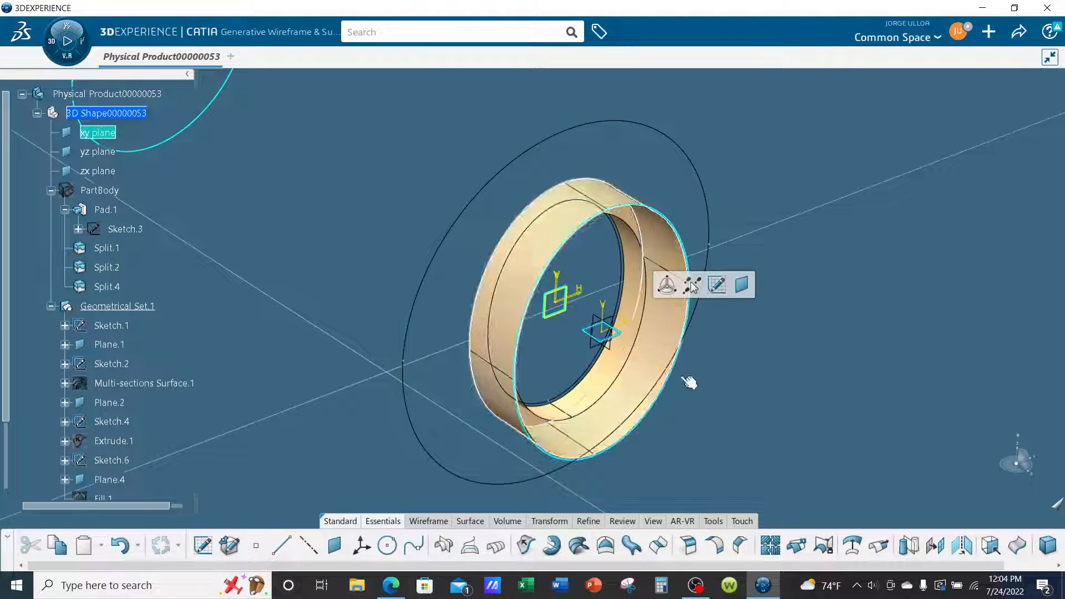
click(203, 546)
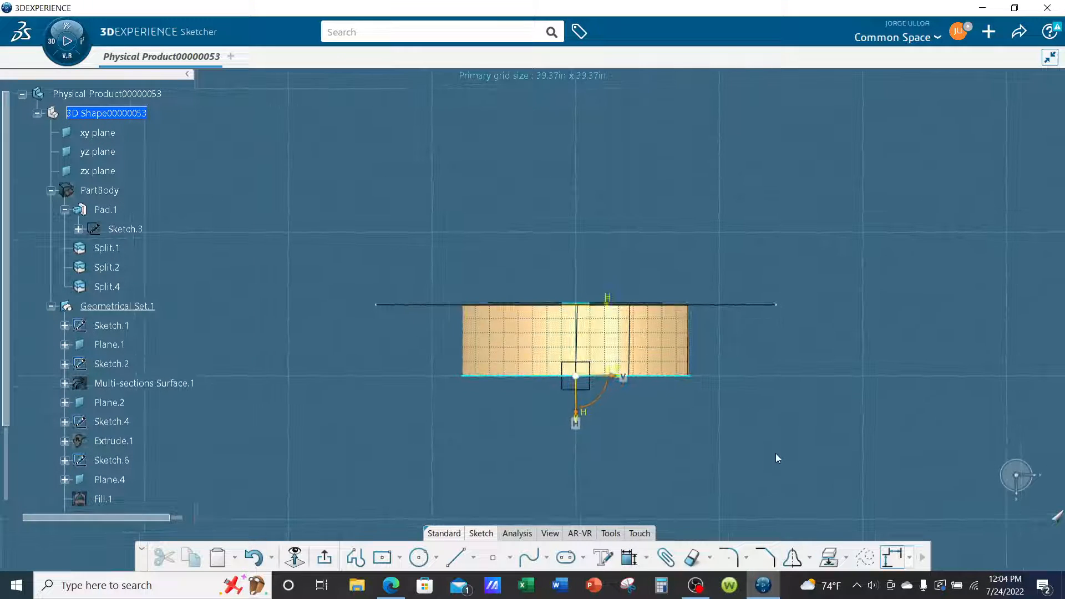
click(382, 557)
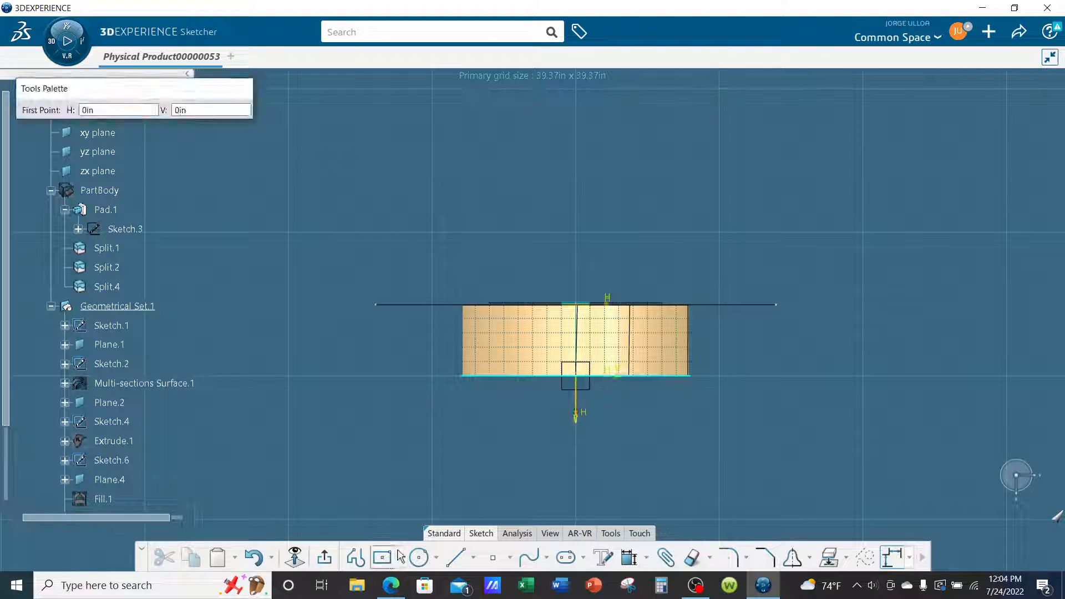
click(576, 375)
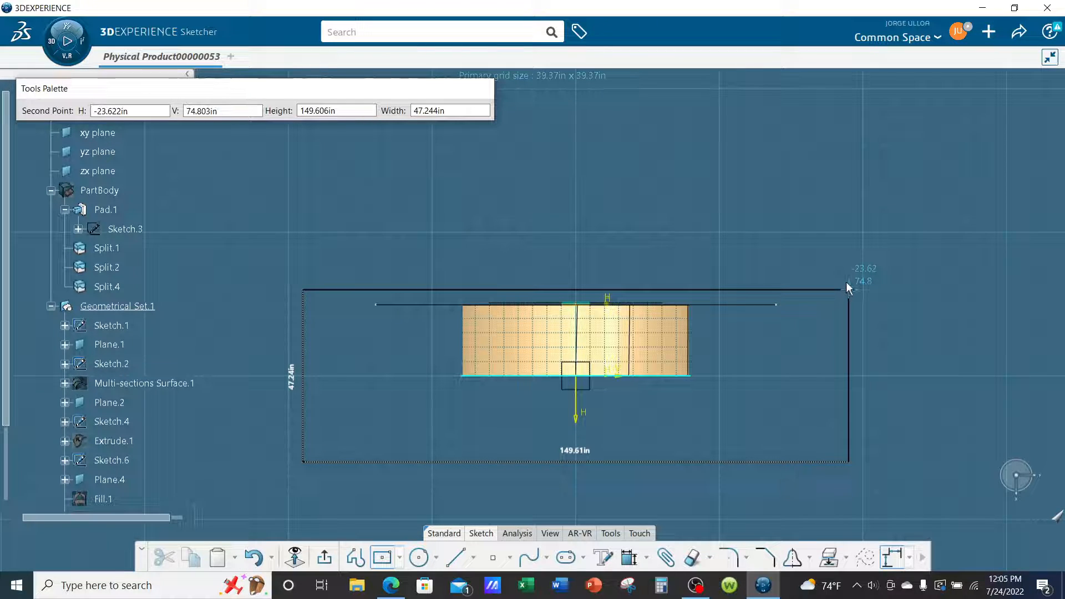
click(845, 292)
drag(848, 373, 763, 369)
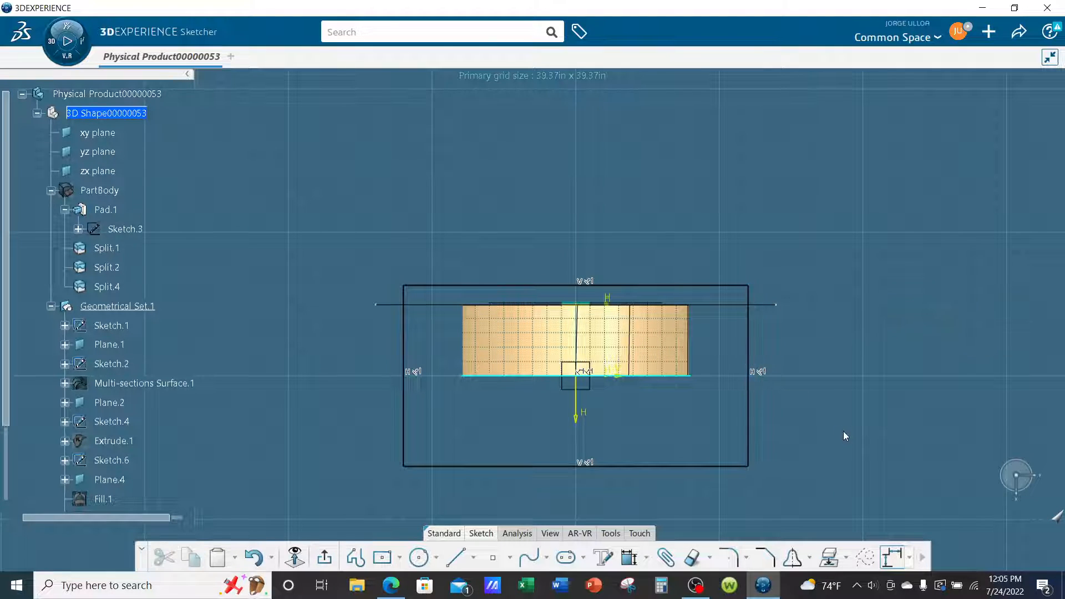
click(324, 557)
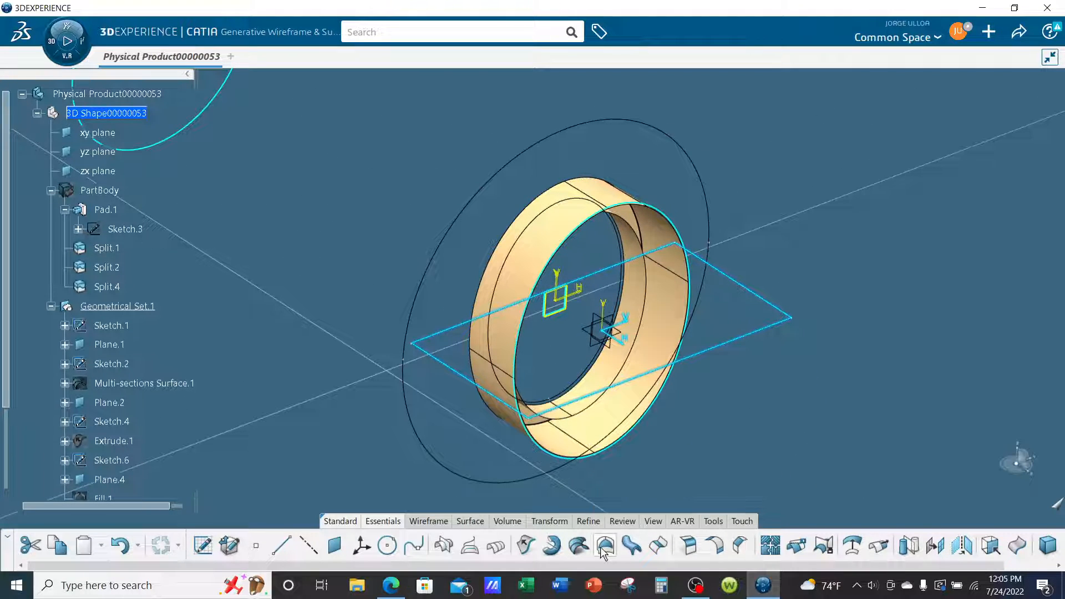
Create a Fill surface bounded by the rectangle Sketch.7, with canonical portion detection and automatic deviation.
click(941, 556)
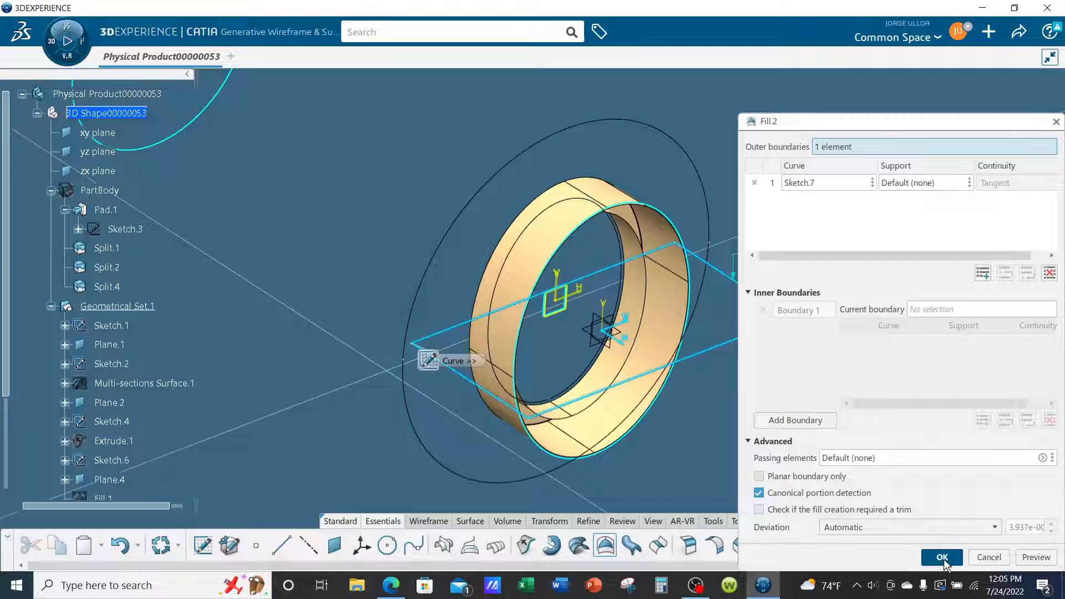
middle_drag(761, 389, 771, 431)
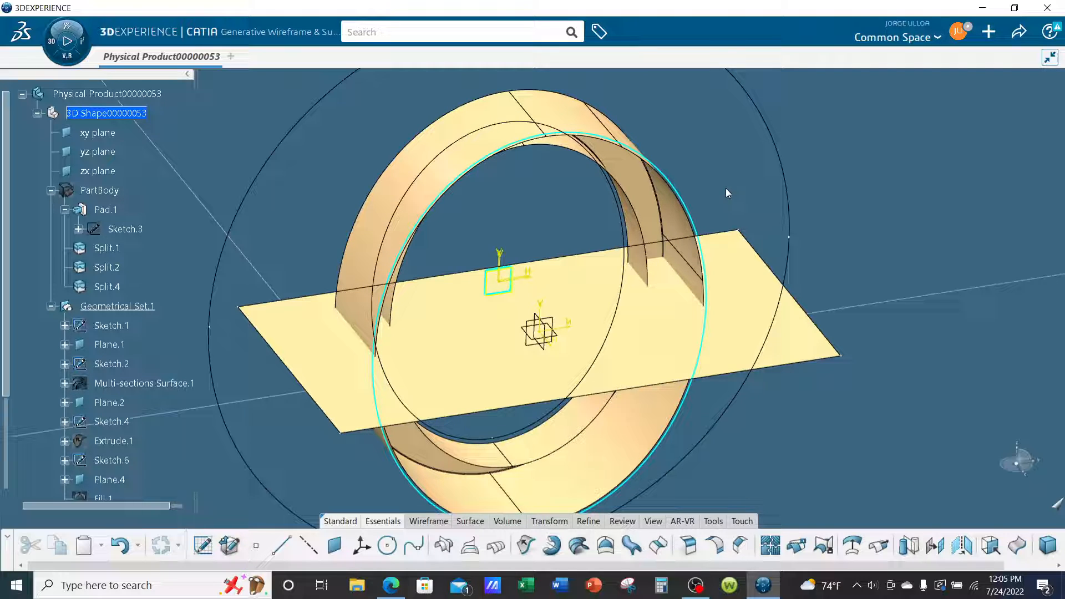
Examine how the filled horizontal surface crosses the filleted ring surface, and highlight EdgeFillet.1 to identify it.
scroll(716, 194, up, 3)
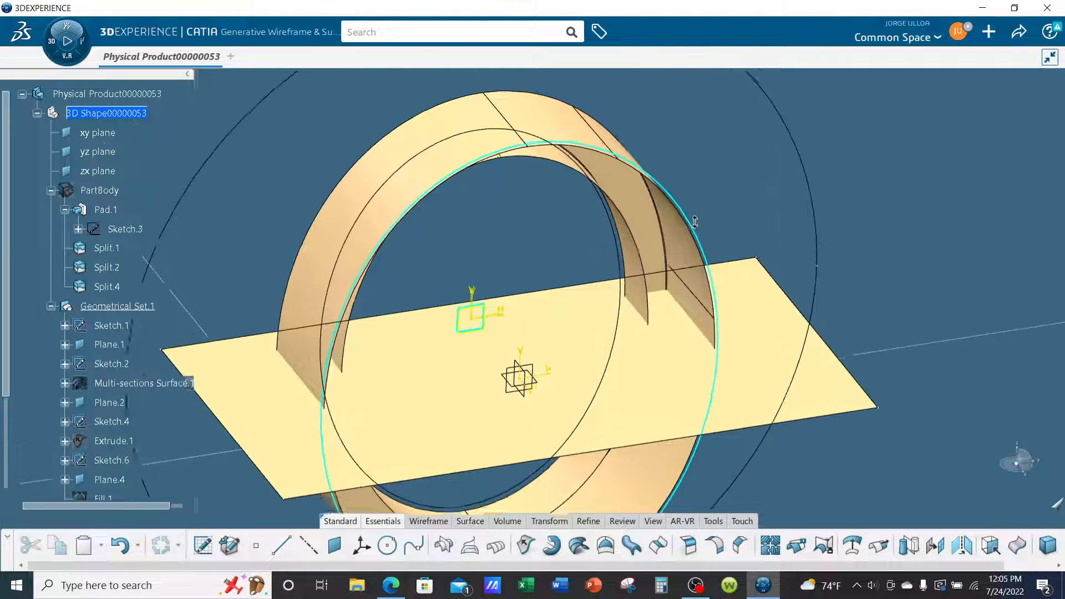
middle_drag(778, 222, 776, 217)
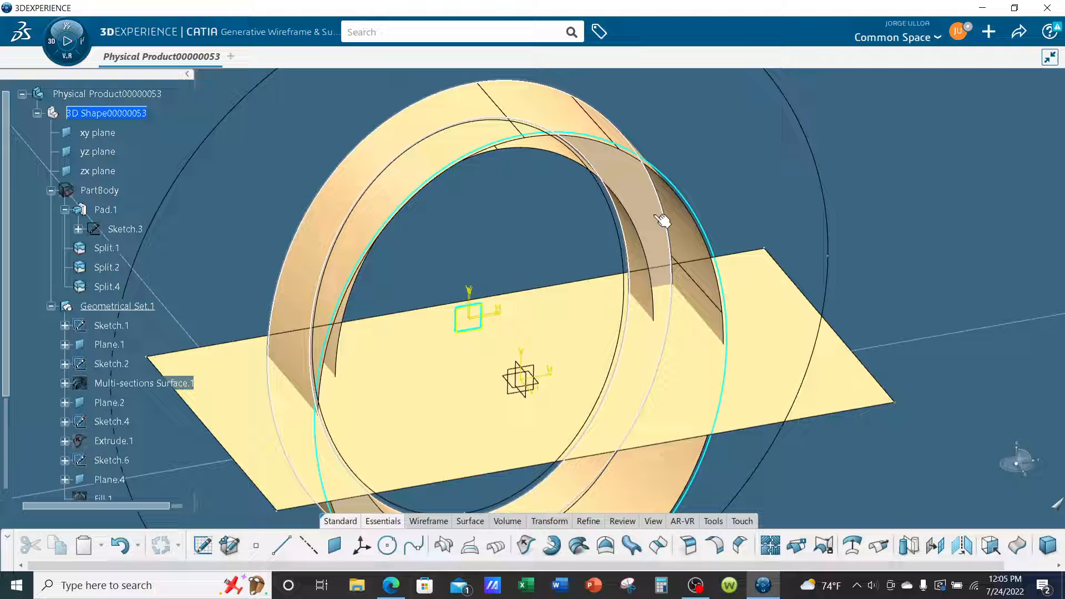
middle_drag(660, 218, 626, 368)
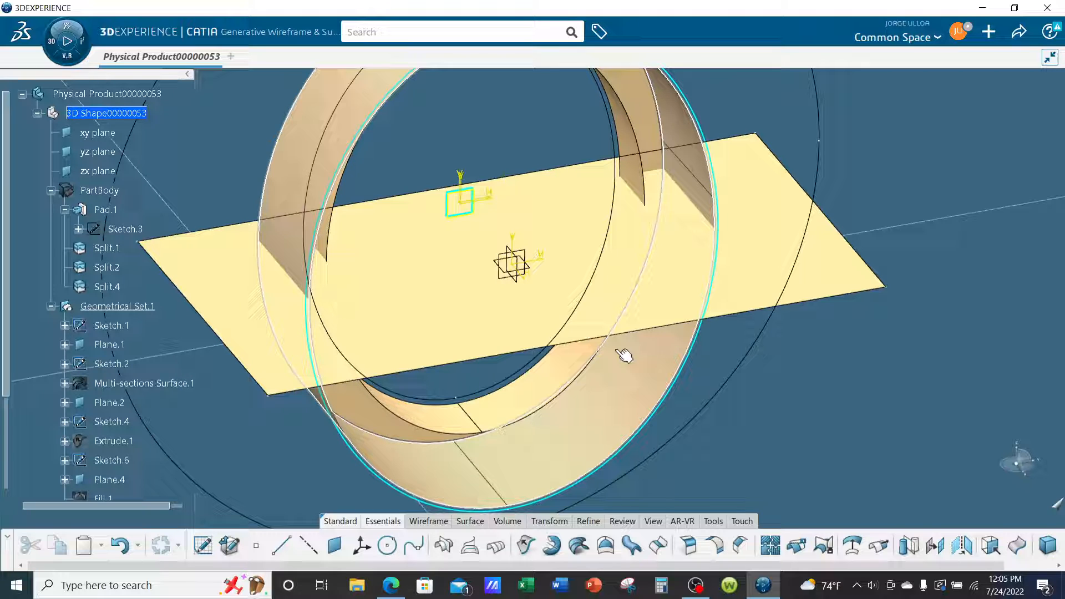
middle_drag(626, 323, 623, 413)
scroll(139, 240, down, 3)
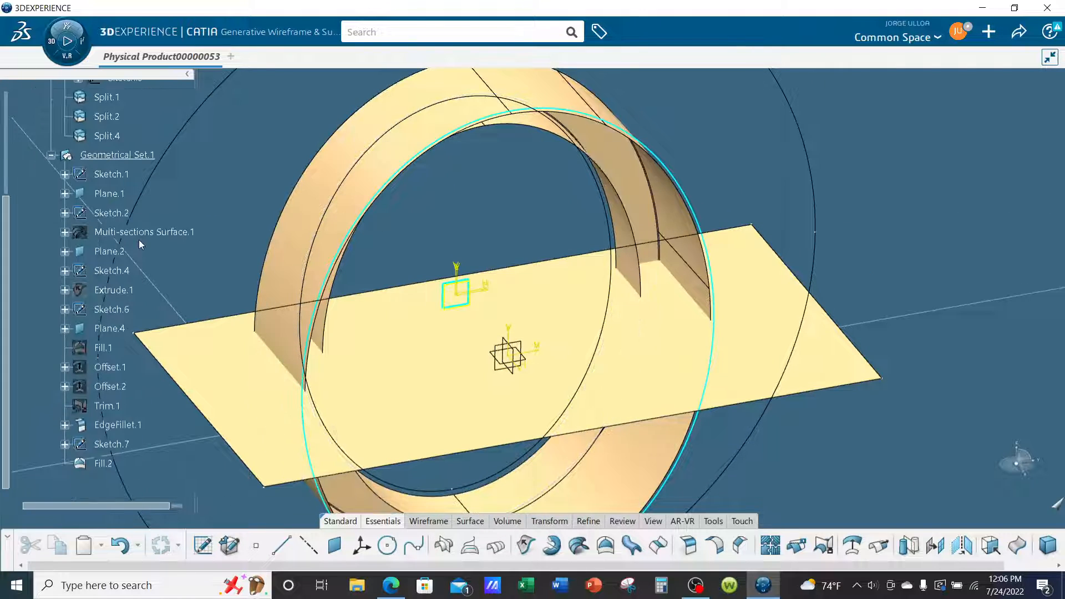
scroll(140, 244, down, 3)
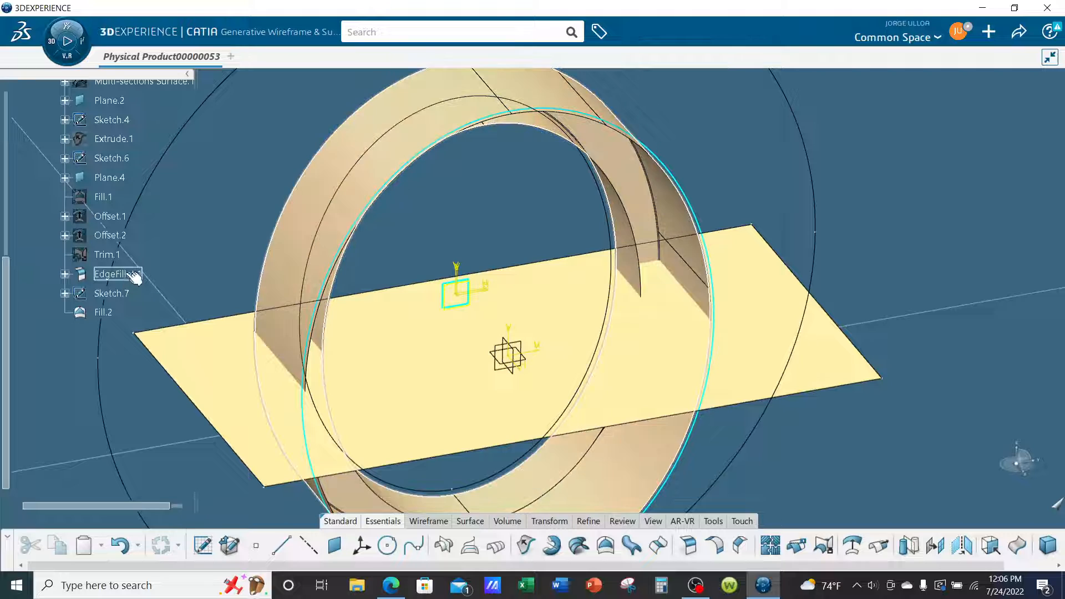
click(126, 275)
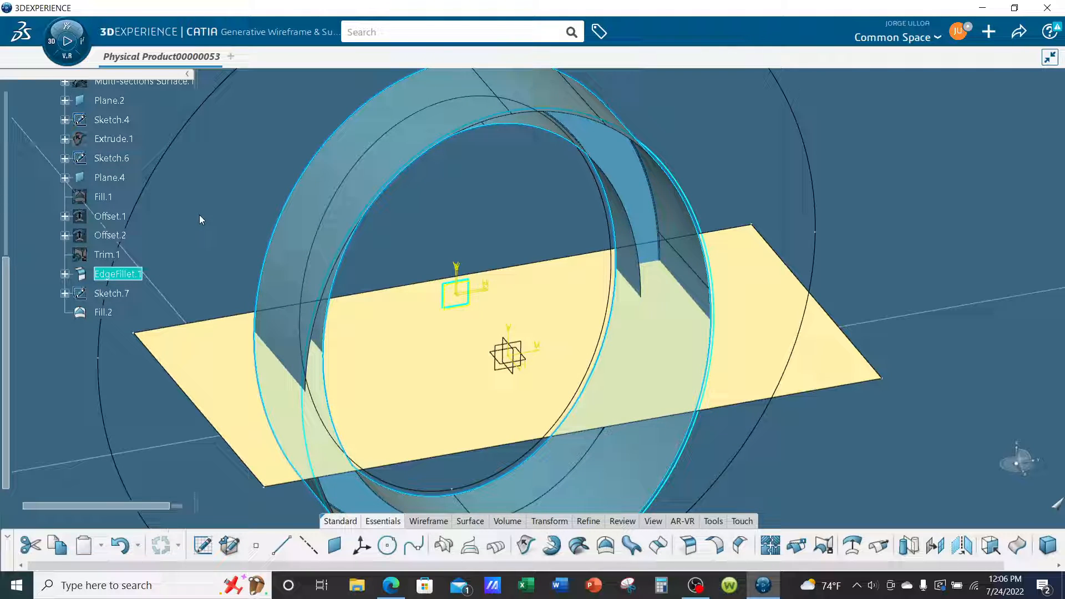
click(199, 215)
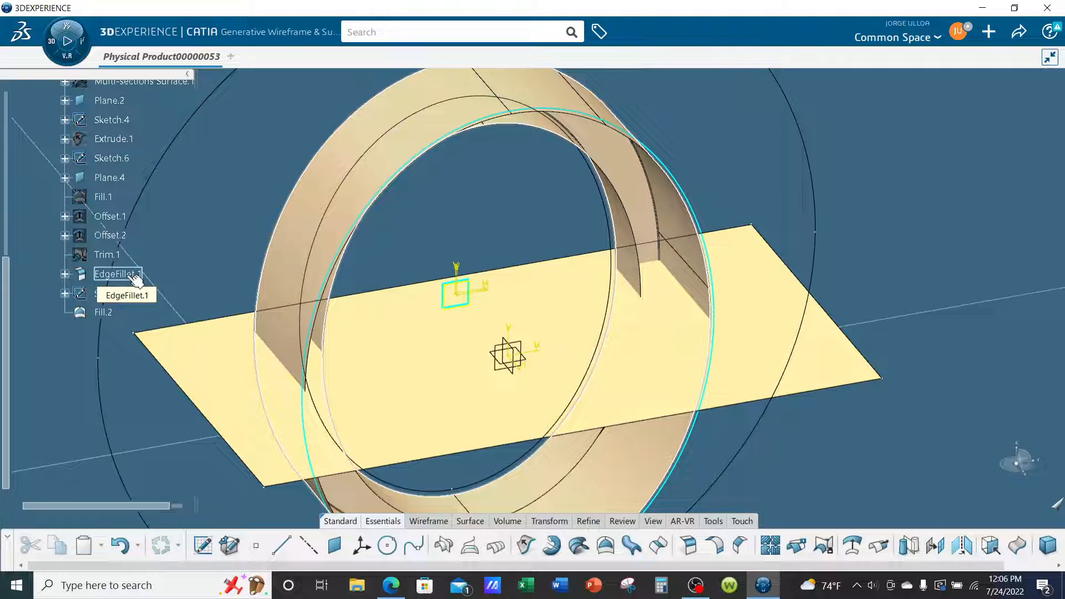
Hide EdgeFillet.1 and show the unfilleted Trim.1 ring surface in its place.
right_click(136, 277)
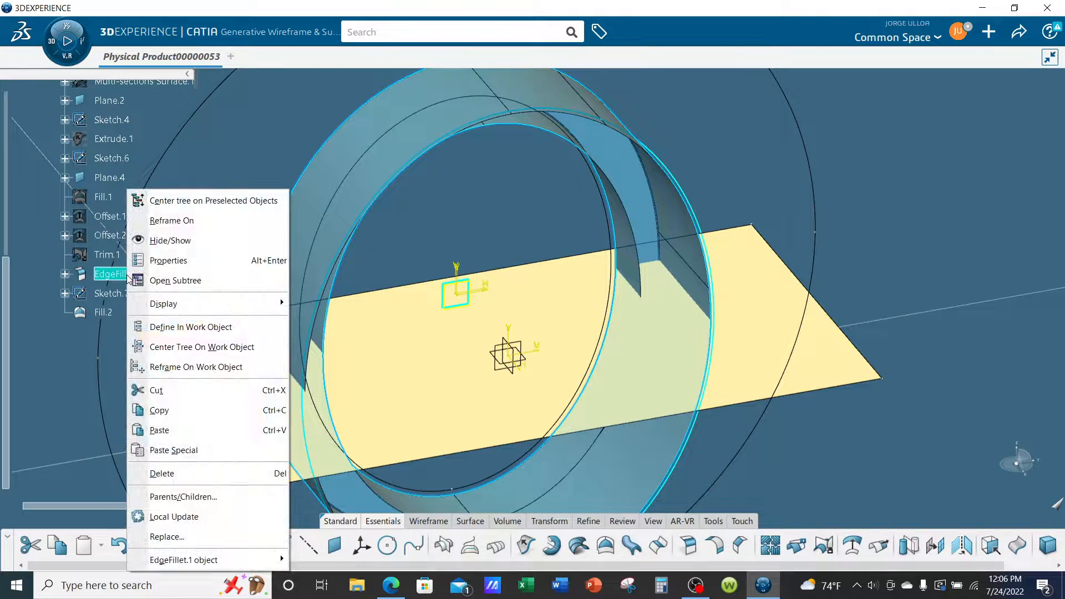
click(158, 241)
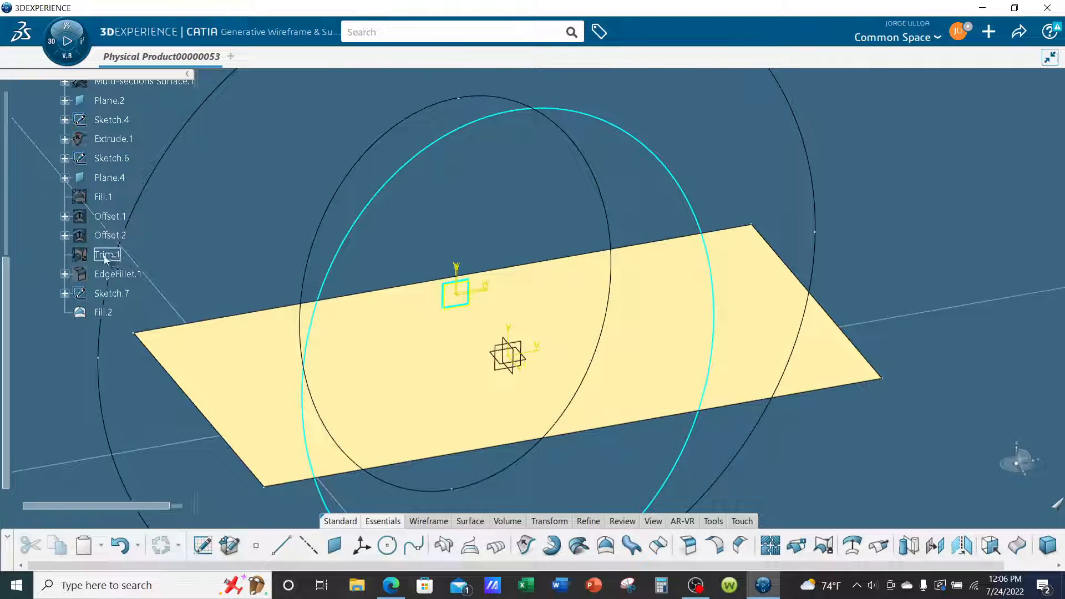
right_click(127, 255)
click(133, 242)
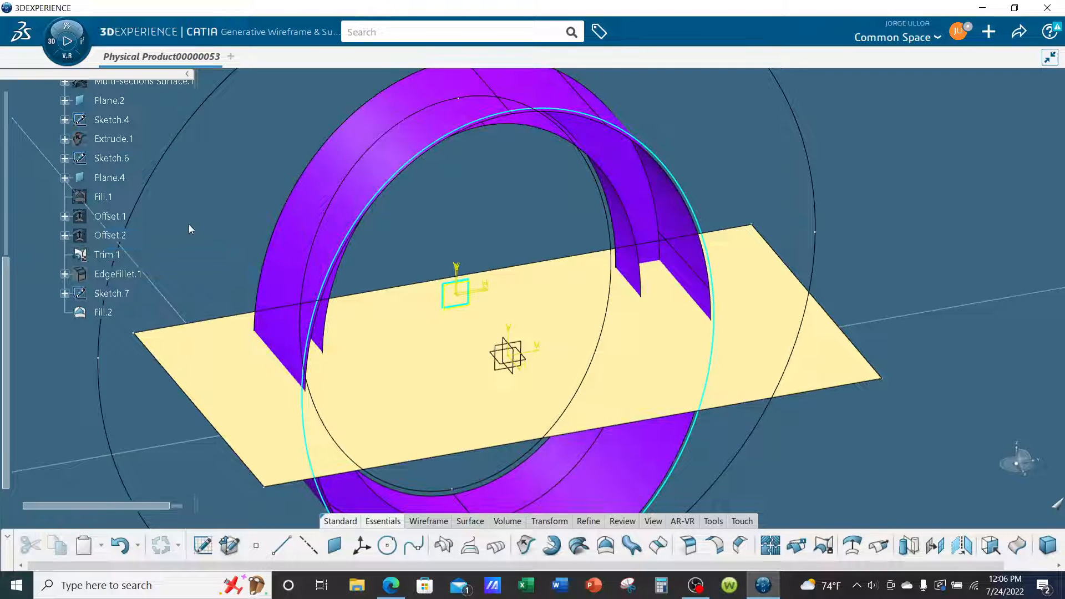
Create an Offset surface from Trim.1 at 0.5 in, with the offset direction reversed.
middle_drag(412, 330, 481, 302)
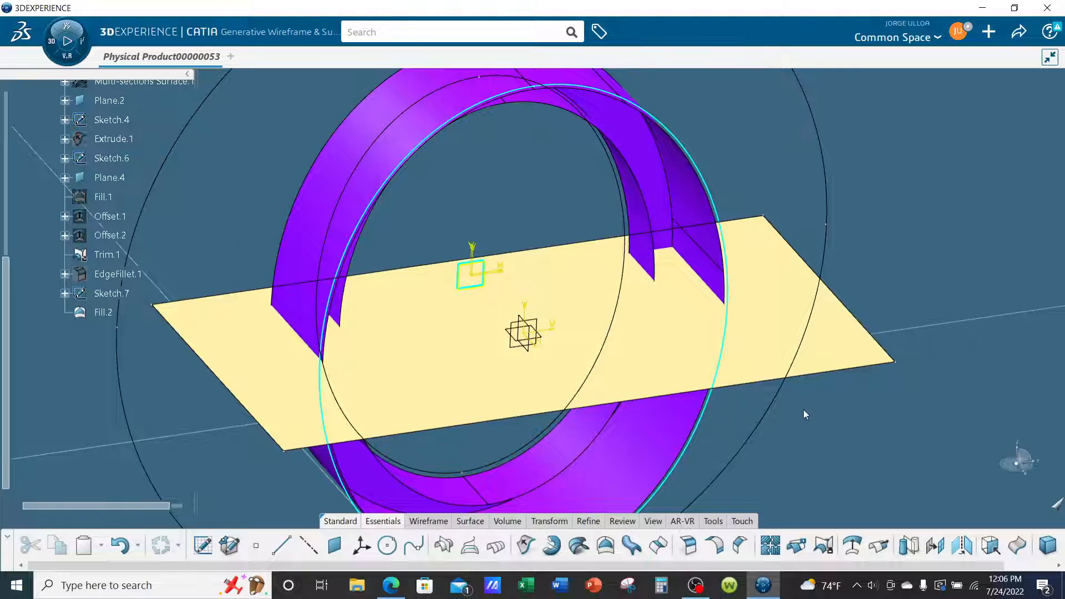
middle_drag(803, 410, 813, 408)
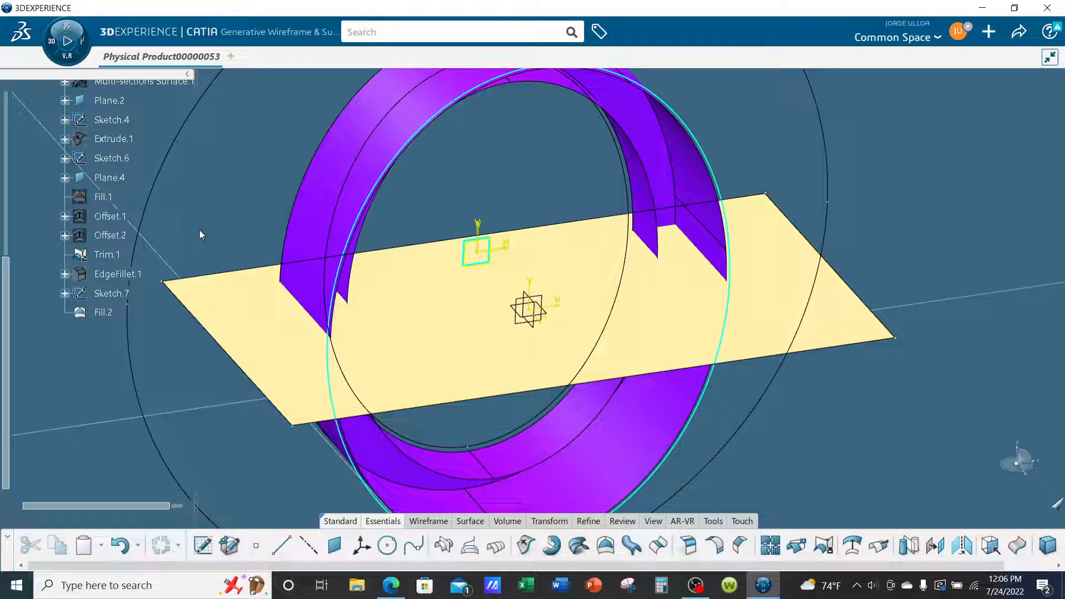
click(863, 551)
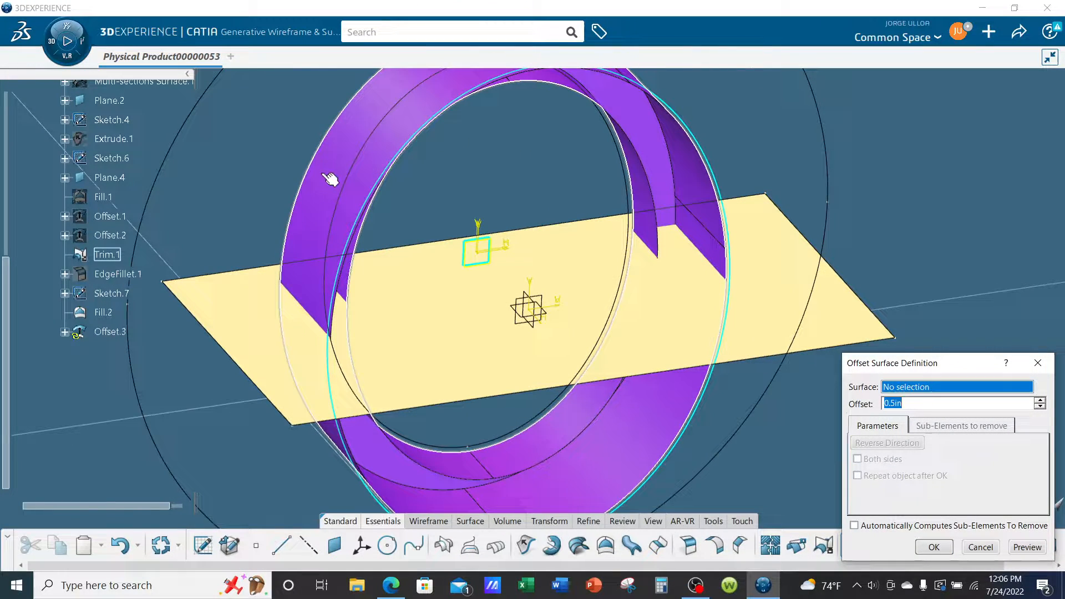
click(329, 177)
middle_drag(562, 434, 572, 291)
middle_drag(624, 431, 637, 349)
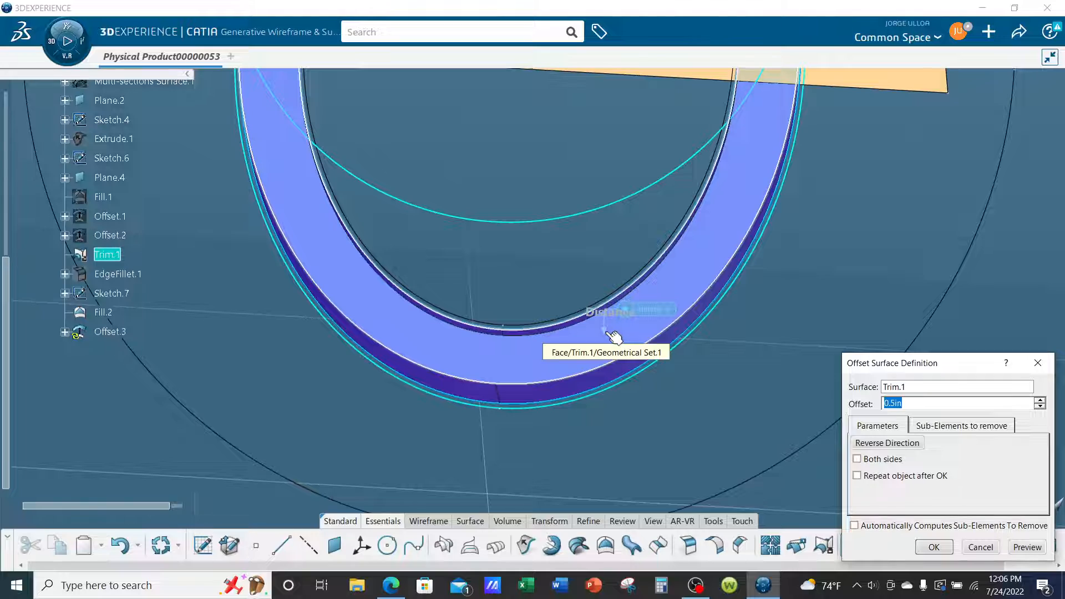
middle_drag(634, 392, 796, 435)
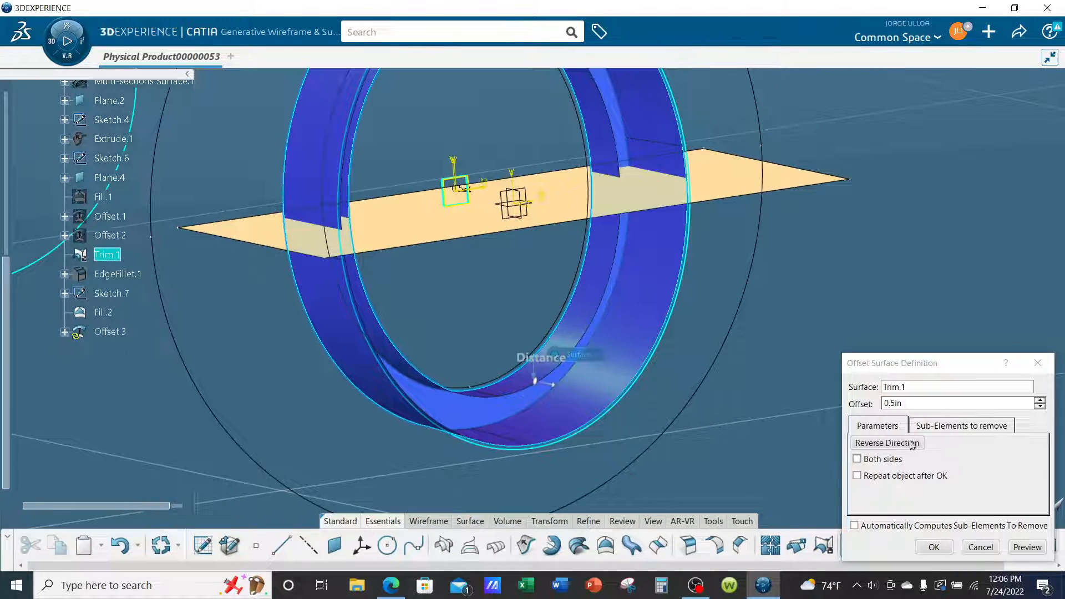
click(891, 446)
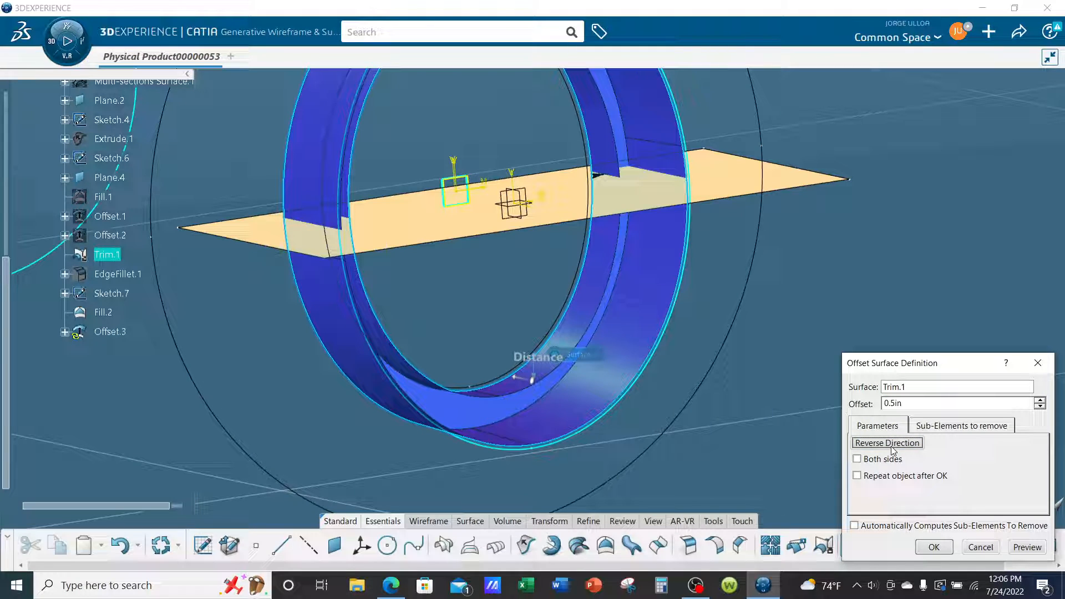
middle_drag(533, 377, 613, 400)
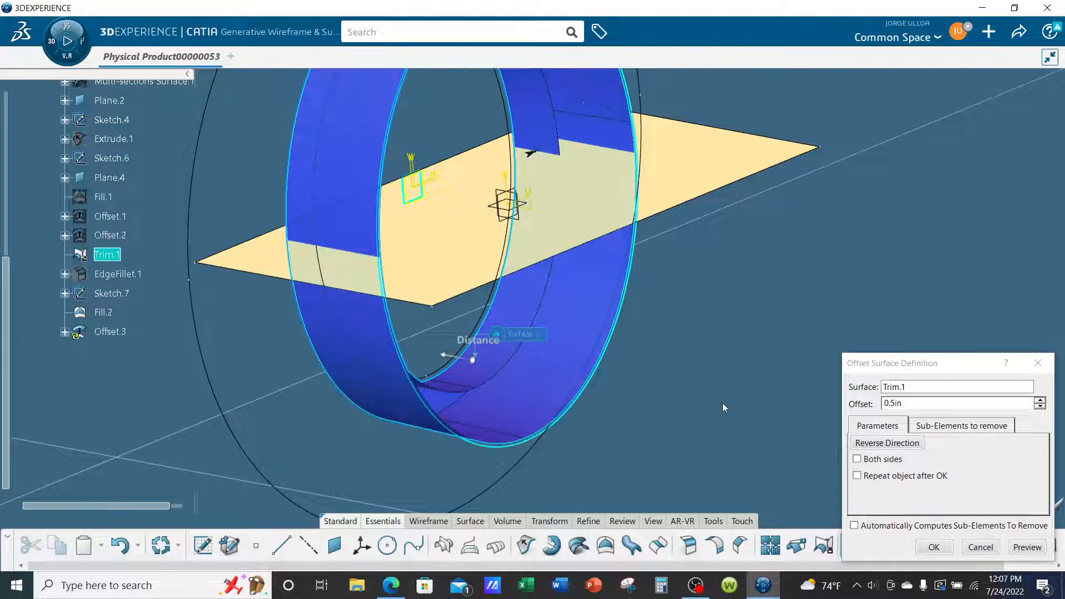
click(933, 547)
Edit the offset of the ring surface and set its distance to 0.125 in.
middle_drag(787, 455, 559, 171)
double_click(625, 141)
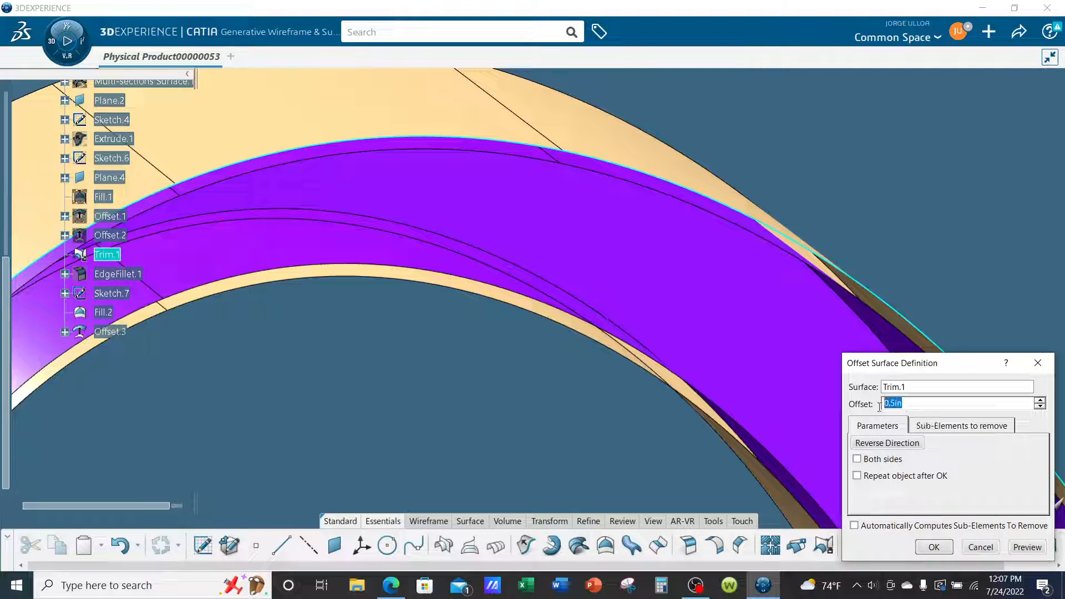
text(12)
click(953, 387)
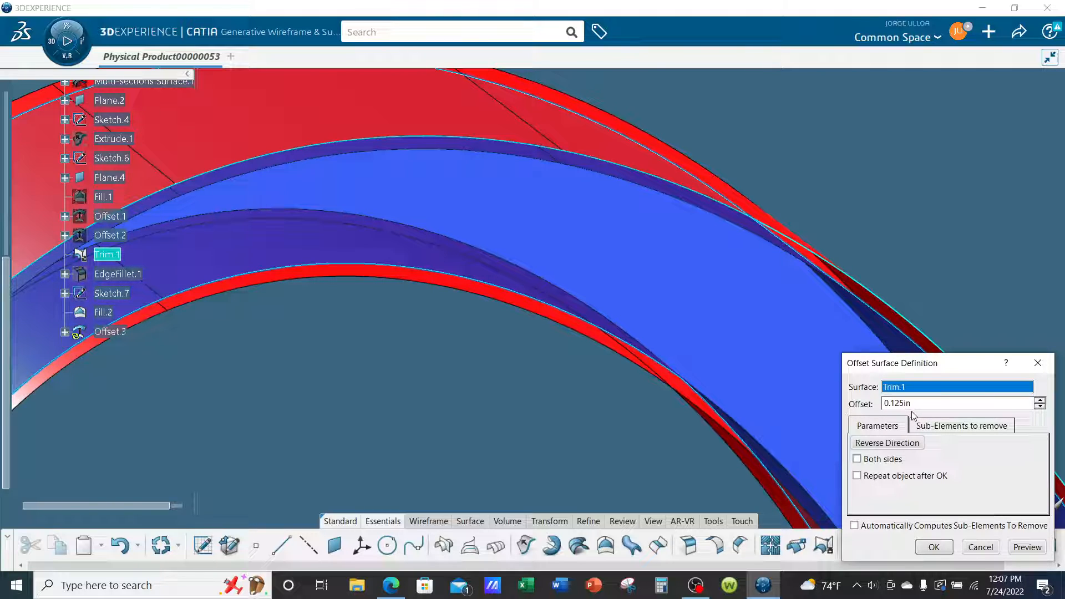
click(934, 548)
Hide the Trim.1 ring surface, leaving the offset ring and the horizontal fill displayed.
middle_drag(815, 258, 648, 376)
right_click(721, 207)
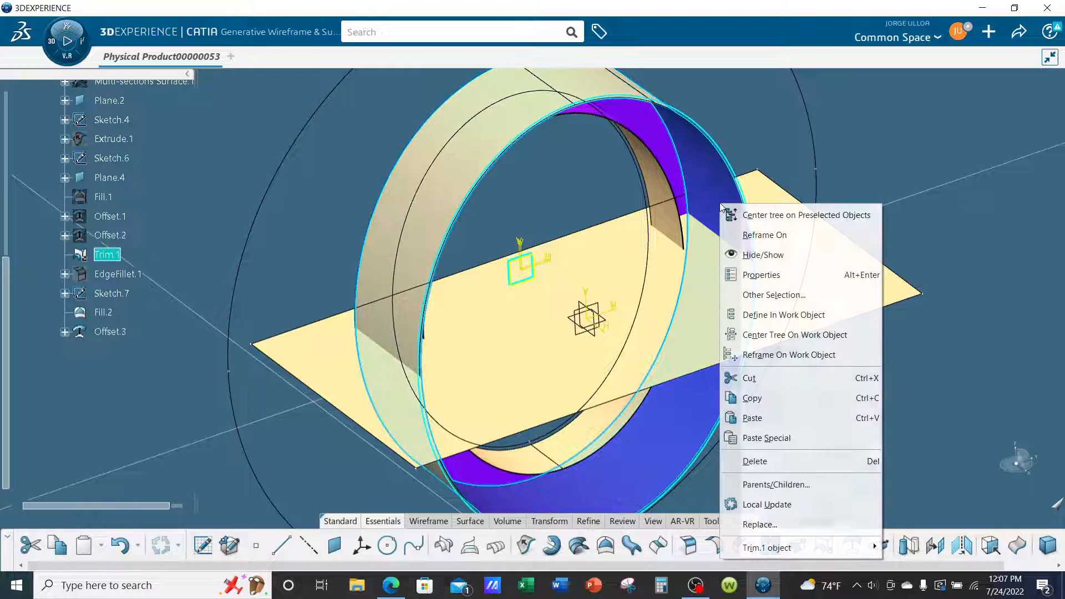
click(757, 256)
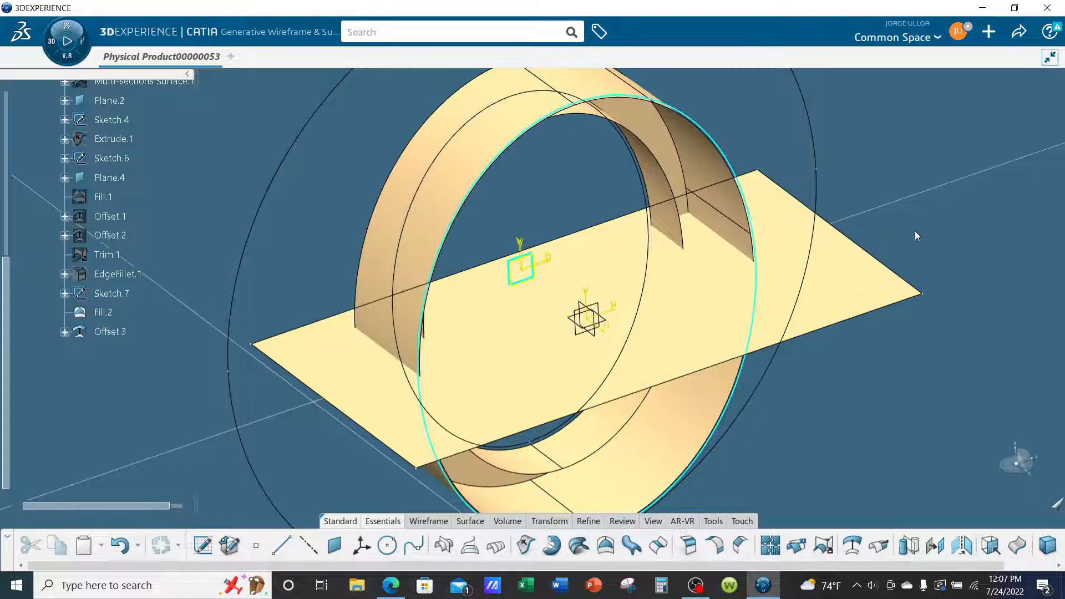
Trim Fill.2 with Offset.3, keeping the lower half of the ring and the two horizontal strips across its ends.
mouse_move(448, 332)
middle_down()
mouse_move(435, 311)
mouse_move(459, 248)
middle_up()
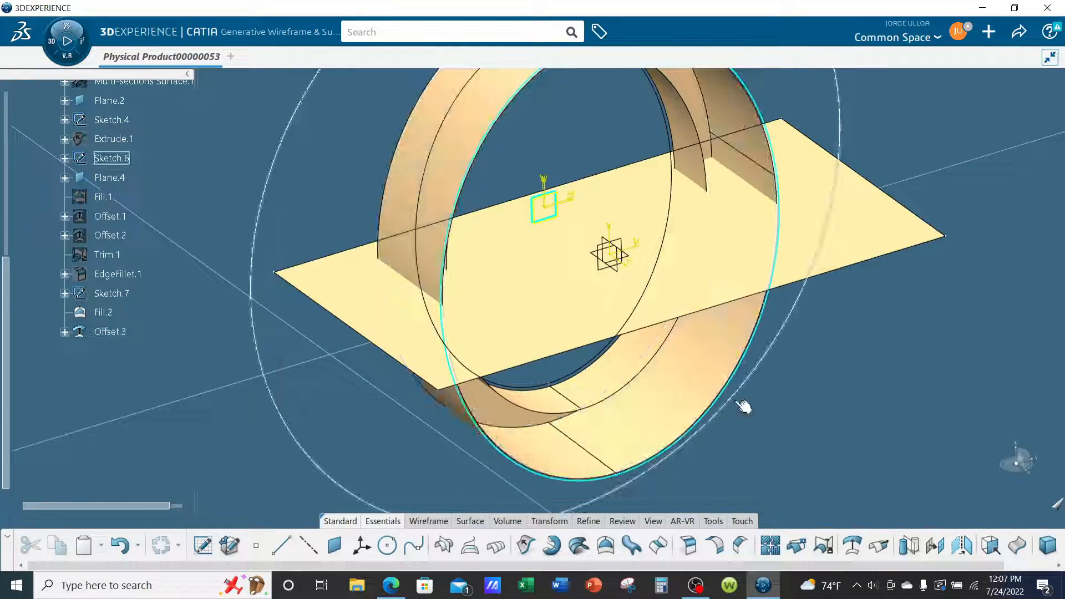
middle_drag(735, 409, 598, 249)
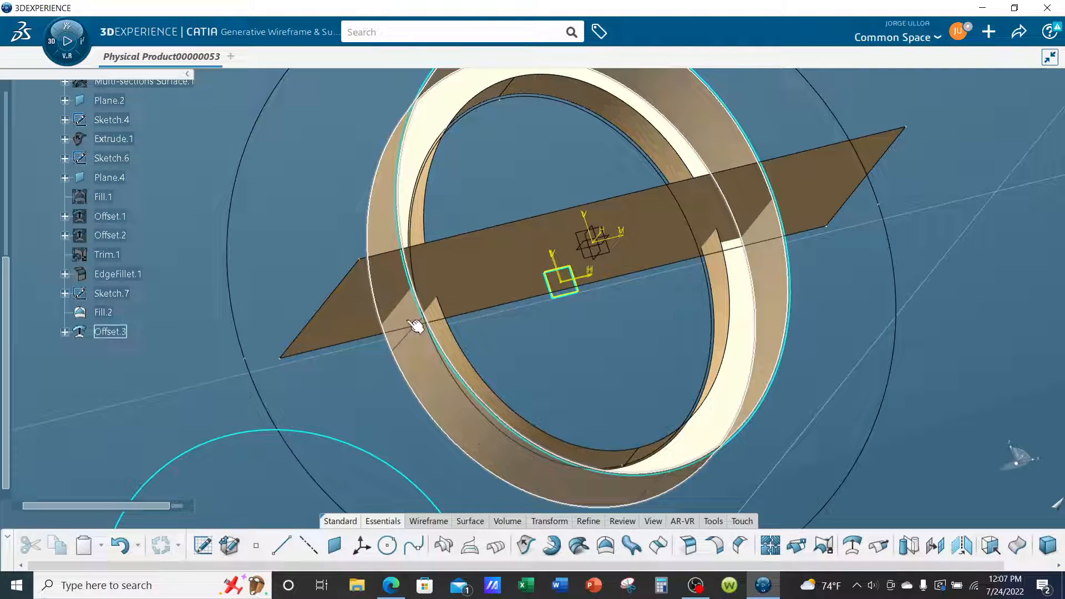
middle_drag(414, 327, 763, 286)
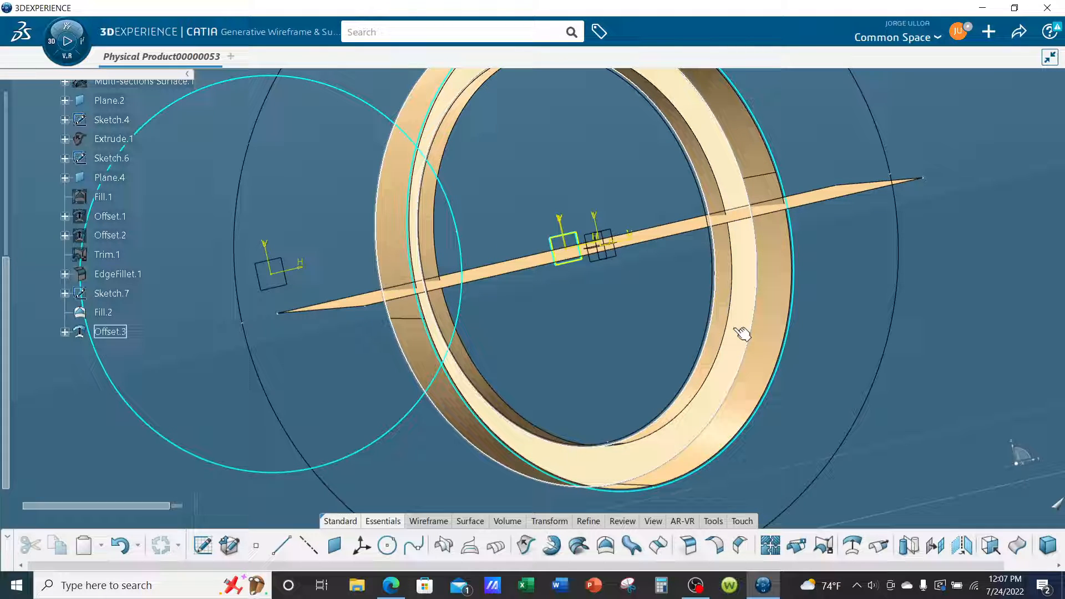
middle_drag(744, 333, 643, 243)
middle_drag(905, 399, 859, 370)
middle_click(858, 371)
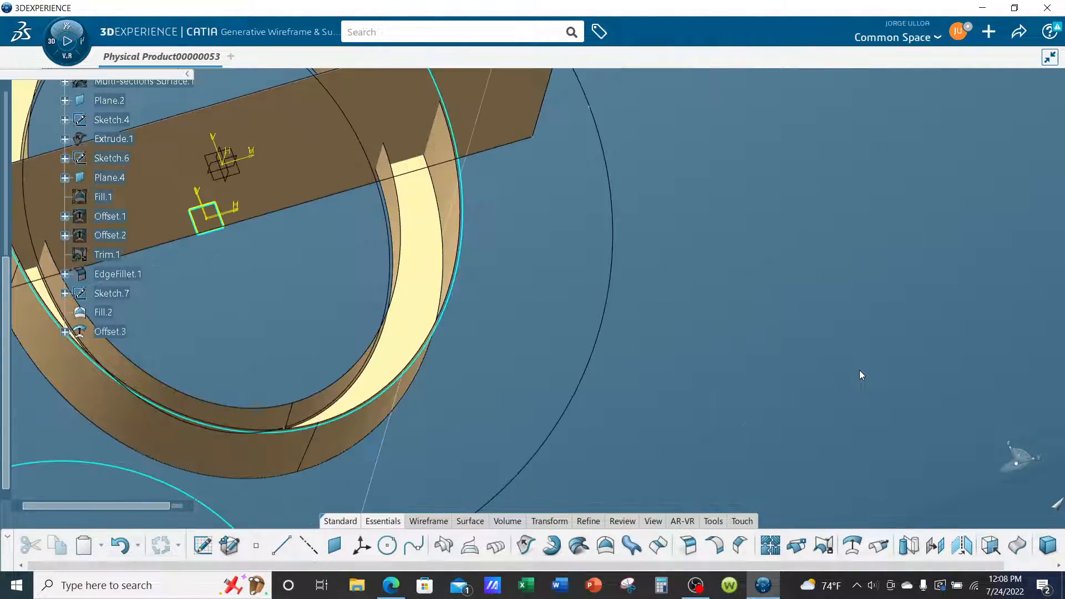
middle_drag(636, 307, 877, 377)
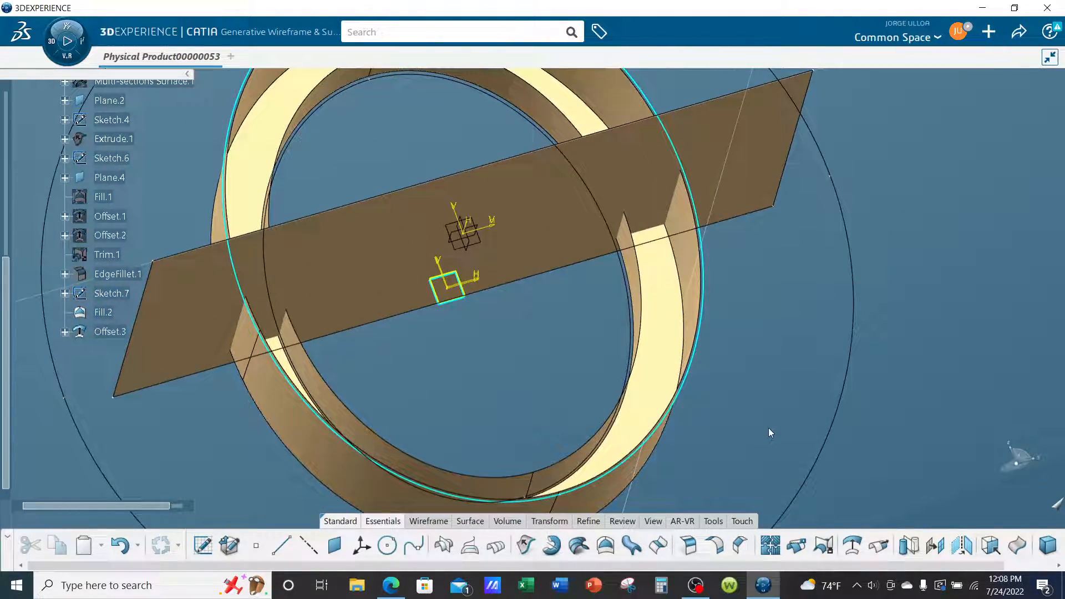
click(824, 546)
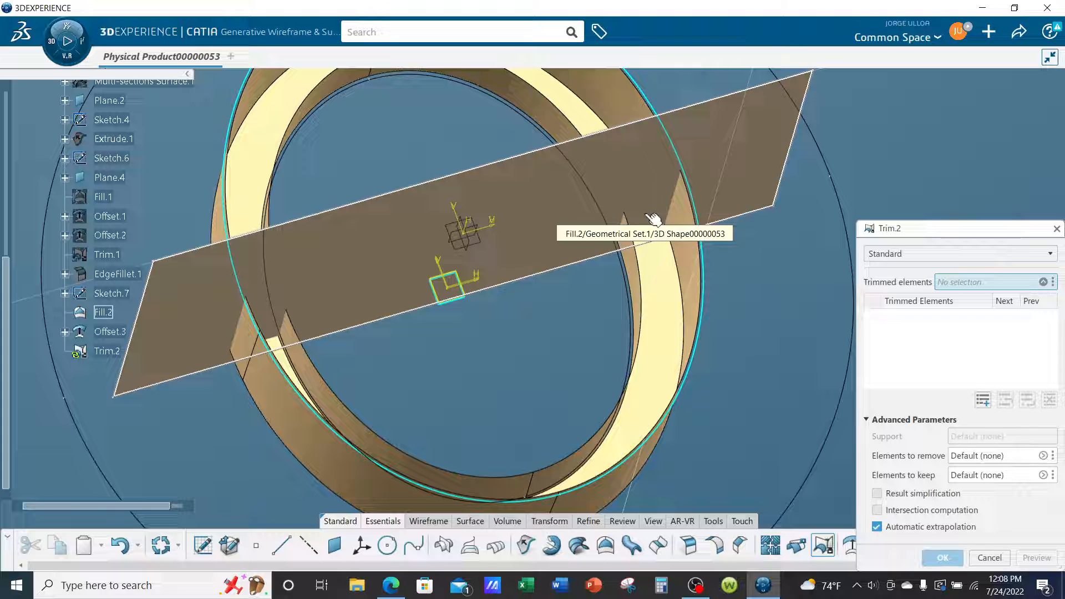
click(653, 218)
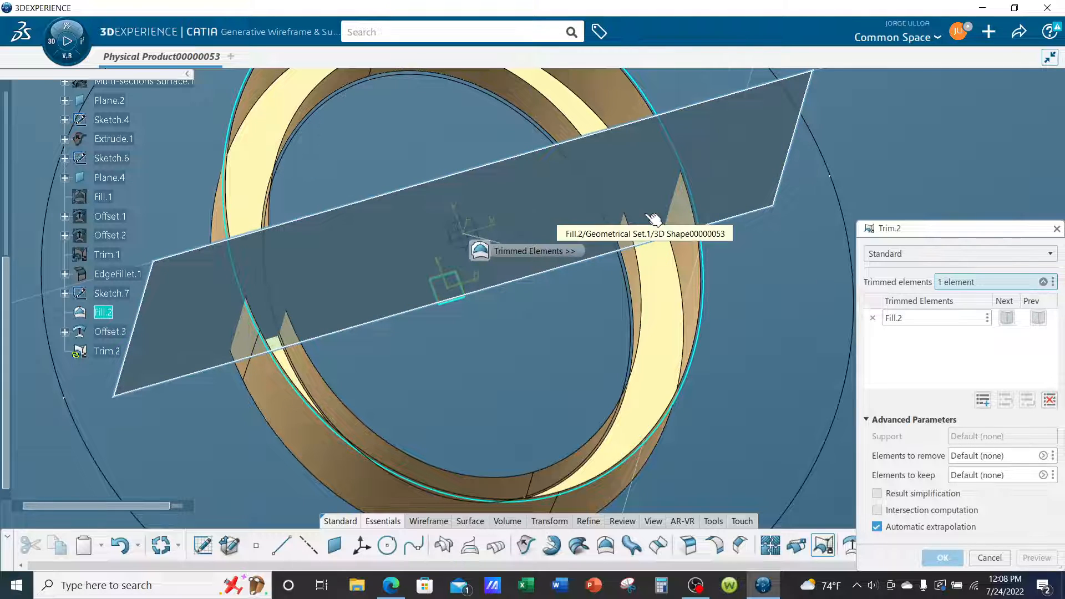
click(664, 324)
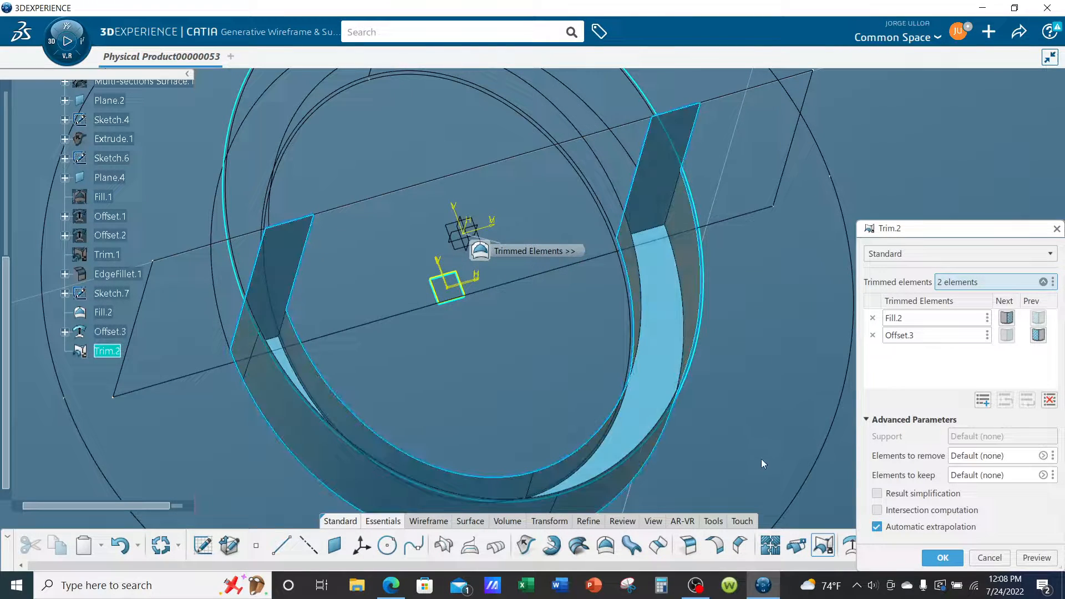
click(943, 558)
Apply a constant 0.5 in Edge Fillet to the four edges where the horizontal strips meet the half-ring's inner and outer walls.
middle_drag(612, 315, 743, 438)
middle_drag(541, 378, 823, 420)
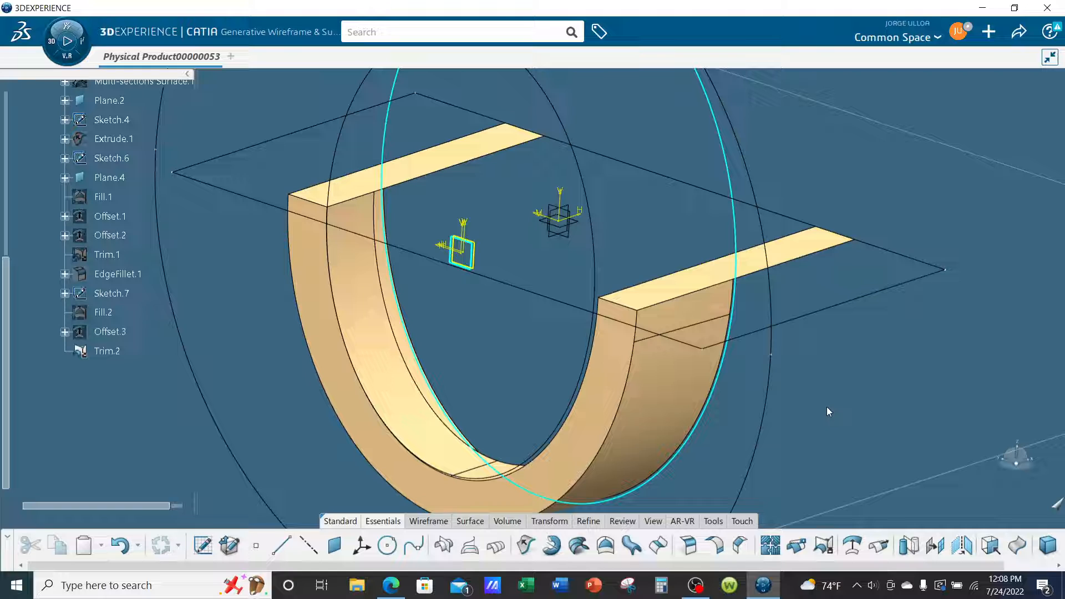
middle_drag(730, 400, 886, 395)
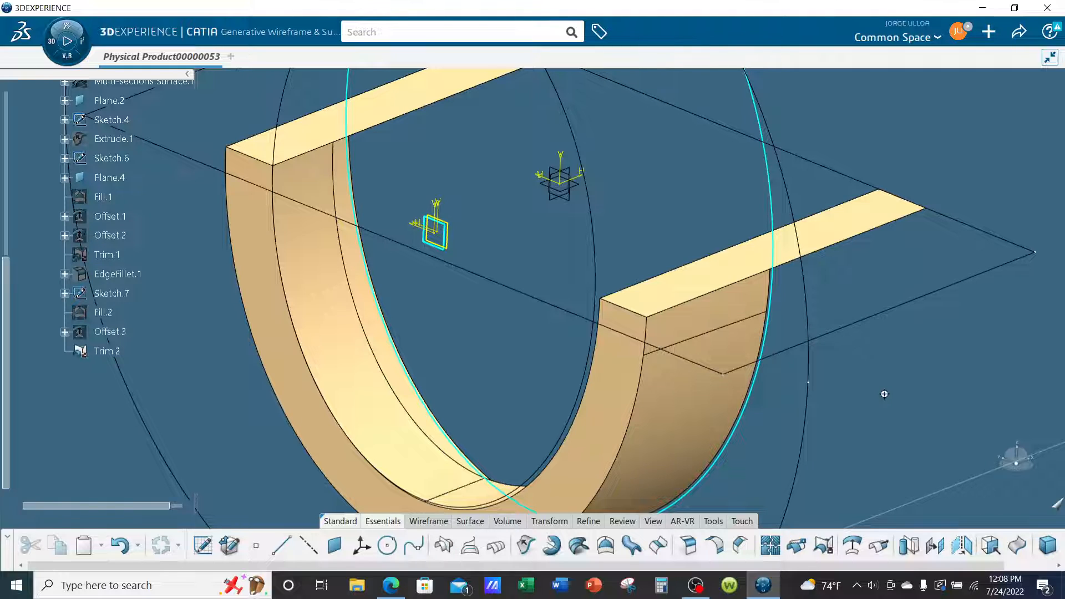
middle_drag(886, 389, 866, 375)
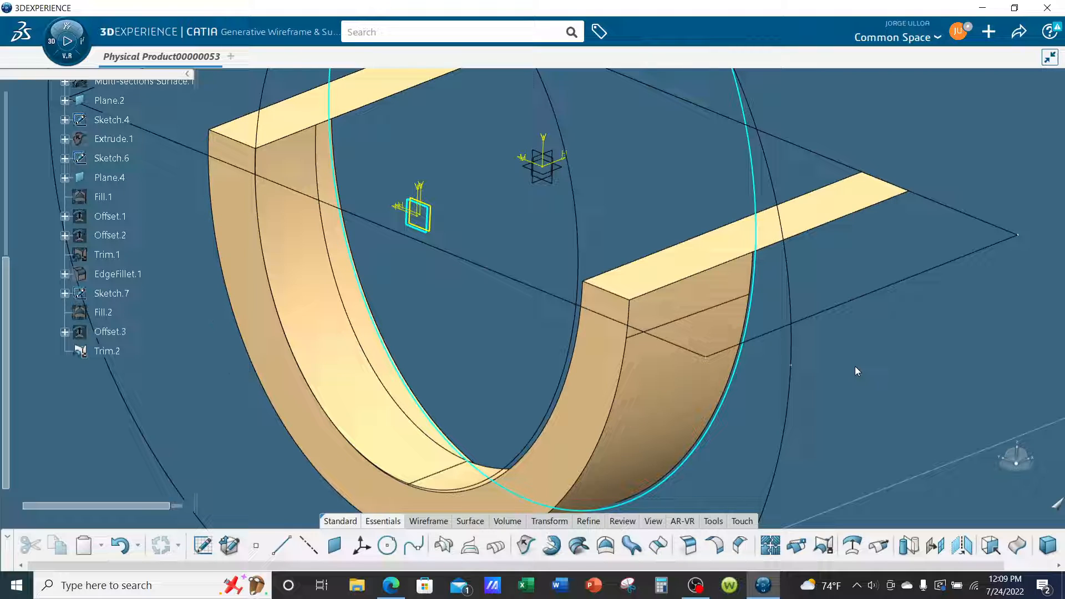
click(688, 546)
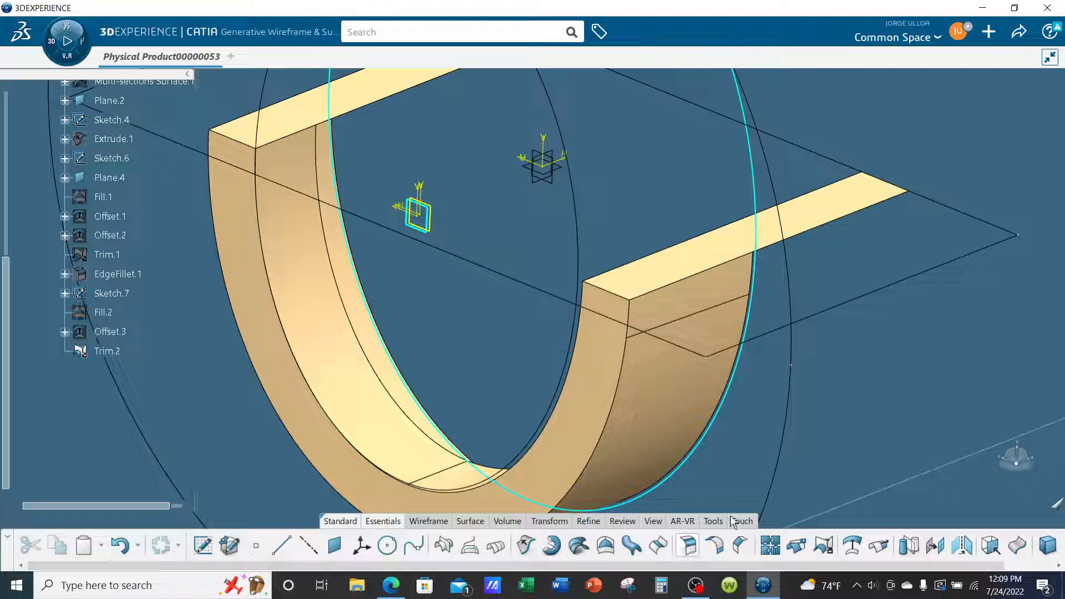
click(671, 281)
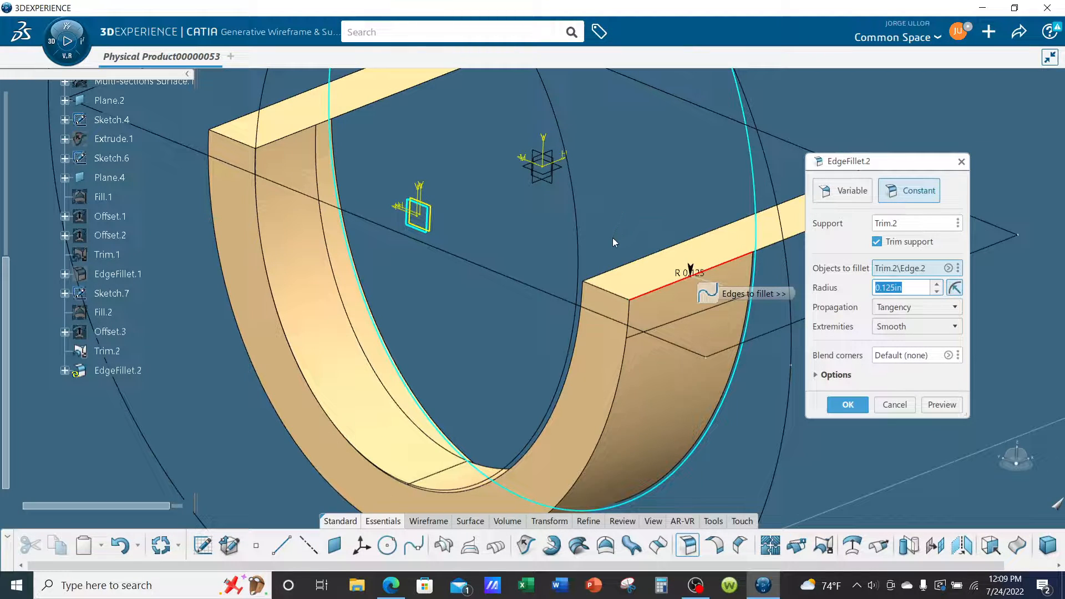
click(624, 267)
middle_drag(627, 201, 600, 232)
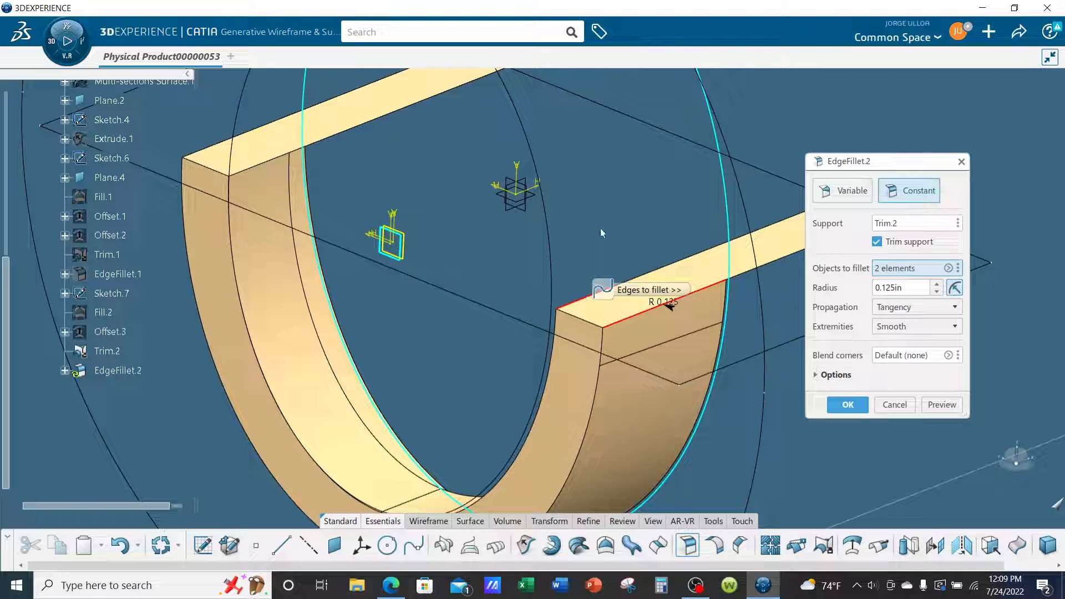
click(244, 159)
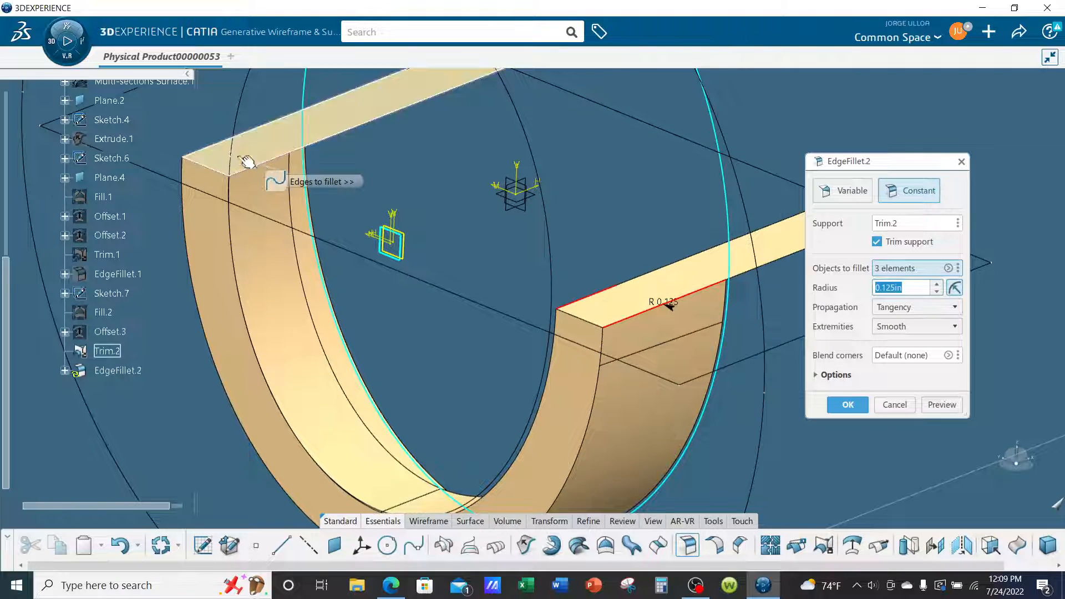
click(203, 151)
middle_drag(381, 307, 310, 377)
middle_drag(657, 394, 711, 360)
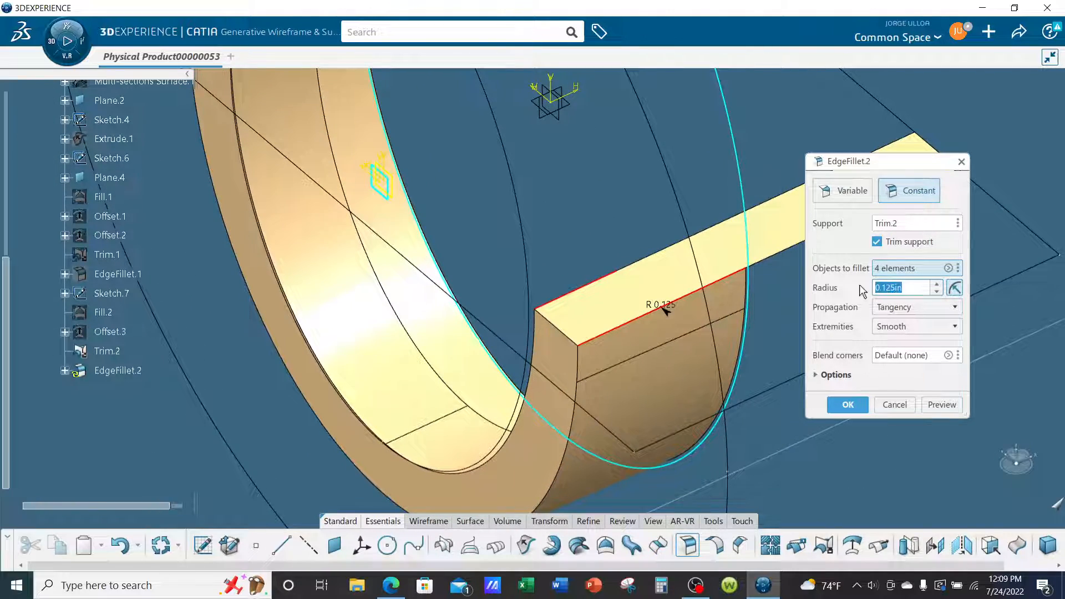
text(.5)
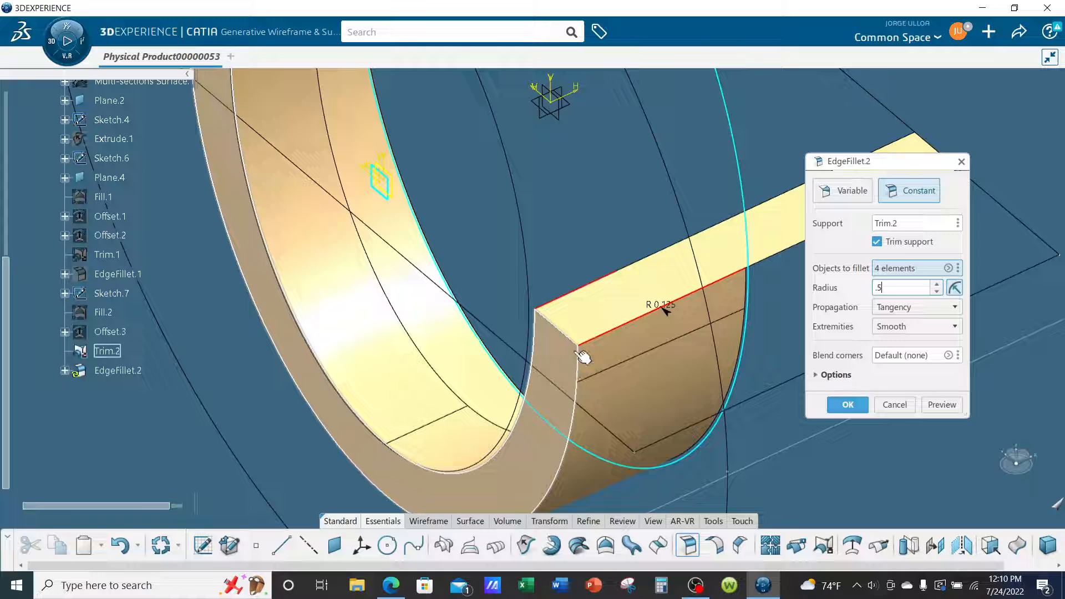
click(846, 405)
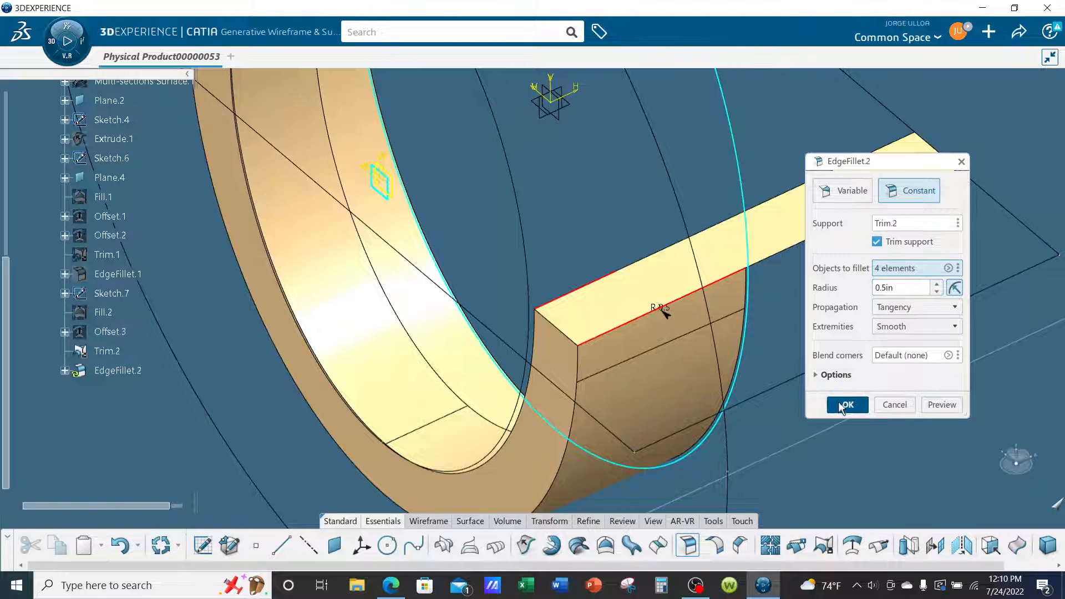
Apply a constant 0.125 in Edge Fillet around the edge loop of the half-ring's flat U-shaped face.
middle_drag(684, 400, 710, 376)
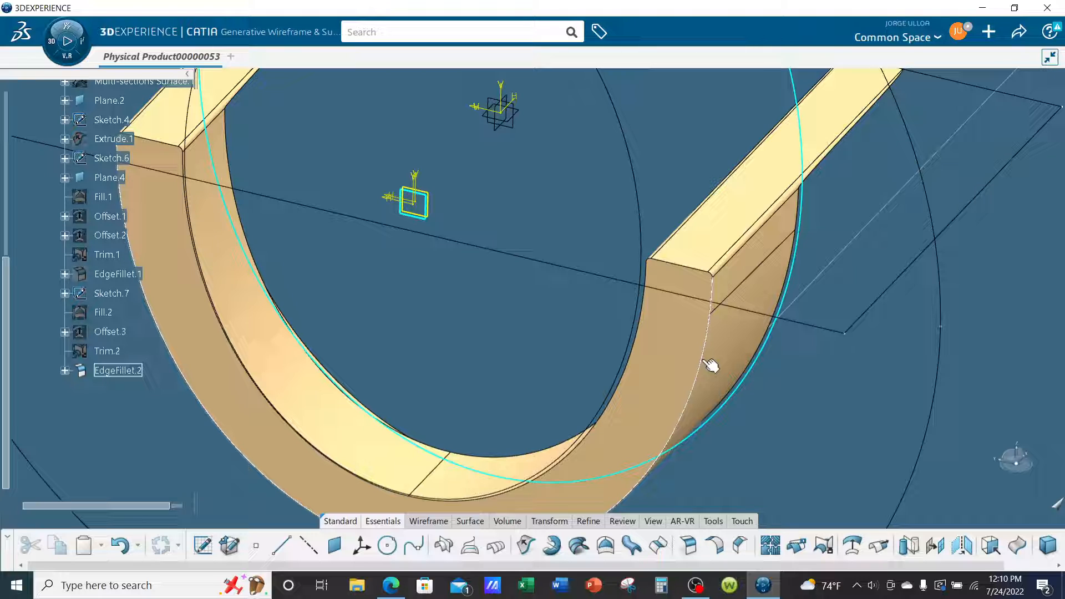
middle_drag(824, 466, 871, 442)
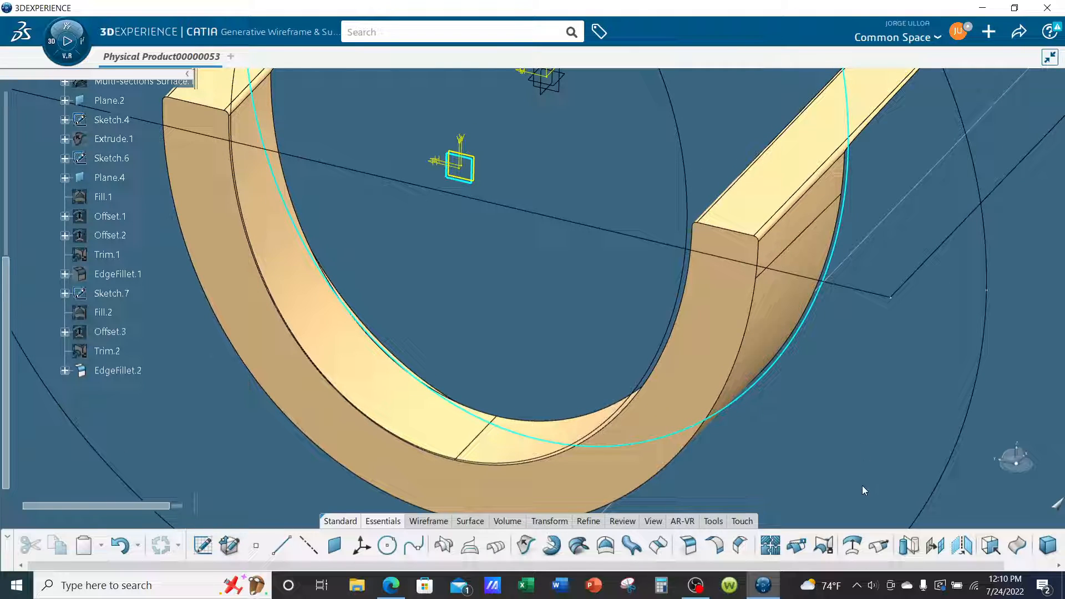
click(690, 546)
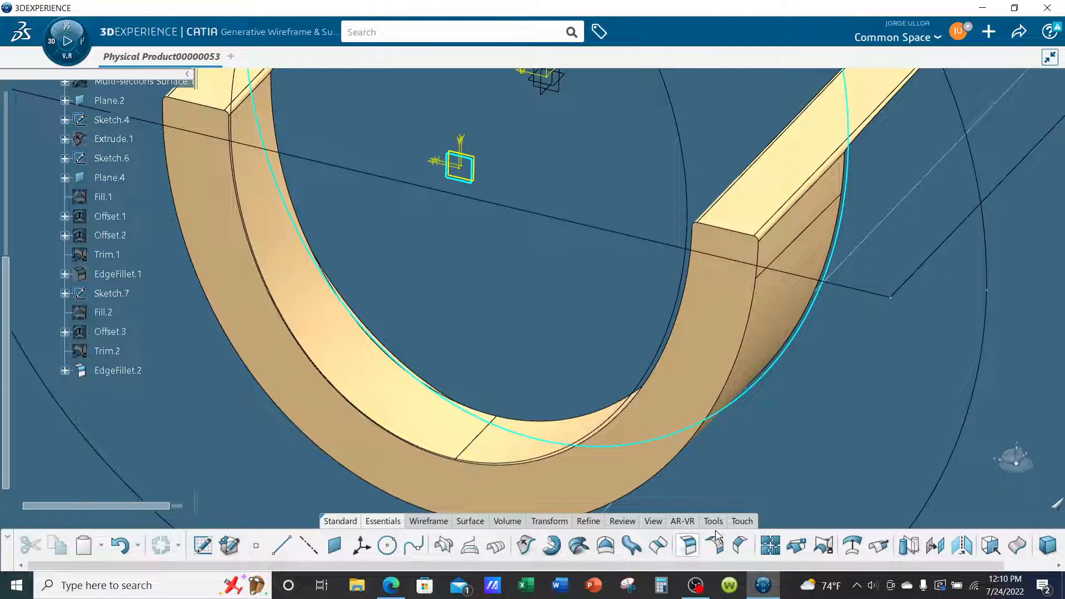
click(758, 317)
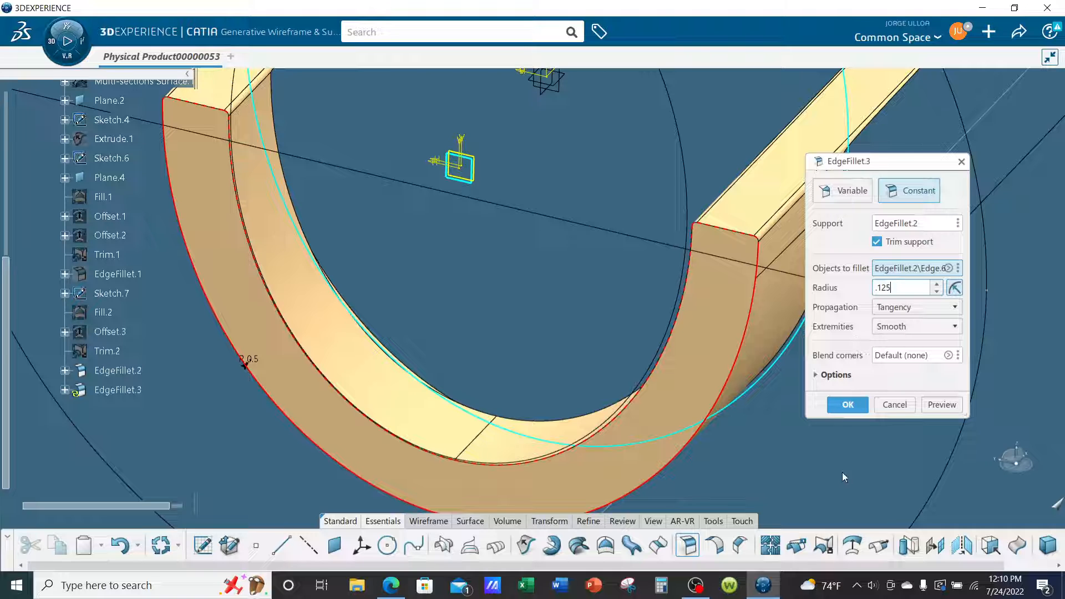
text(.125)
click(837, 405)
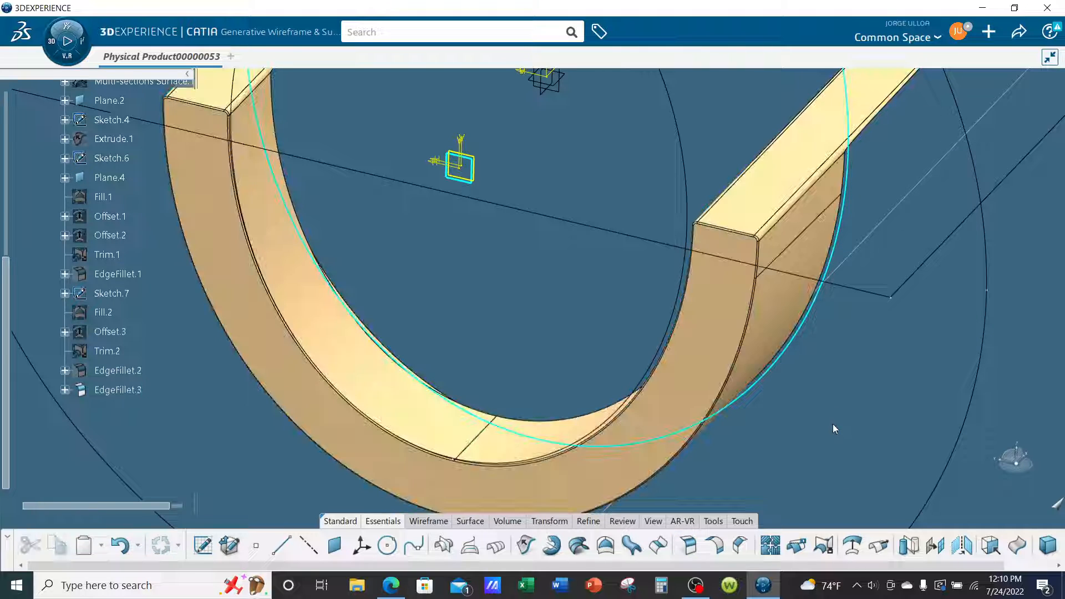
Show the hidden PartBody so the solid ring frame is displayed together with the filleted half-ring surface.
scroll(665, 428, up, 8)
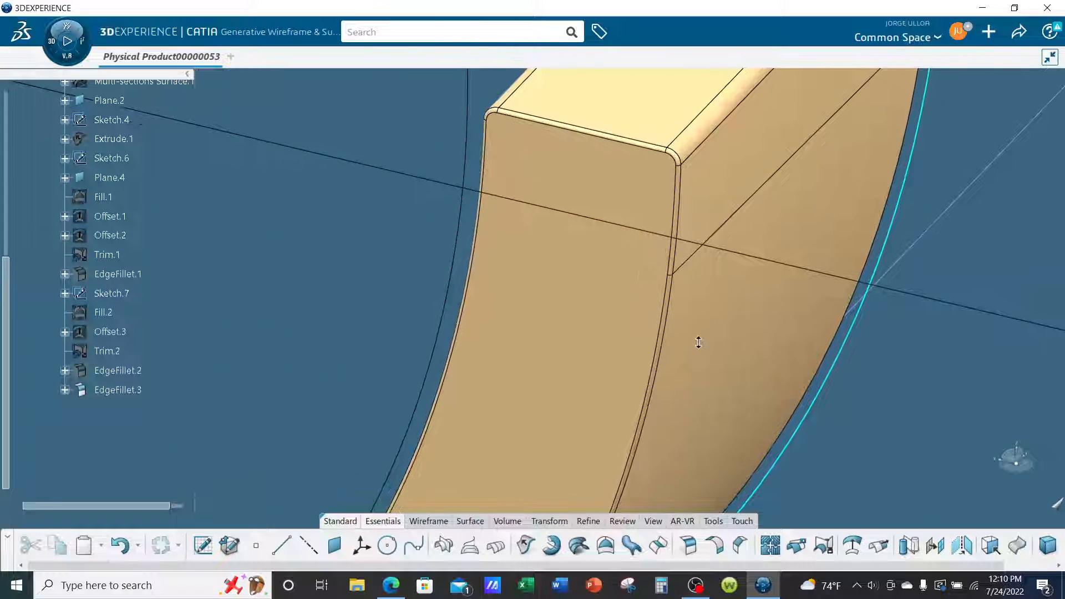
scroll(698, 342, down, 10)
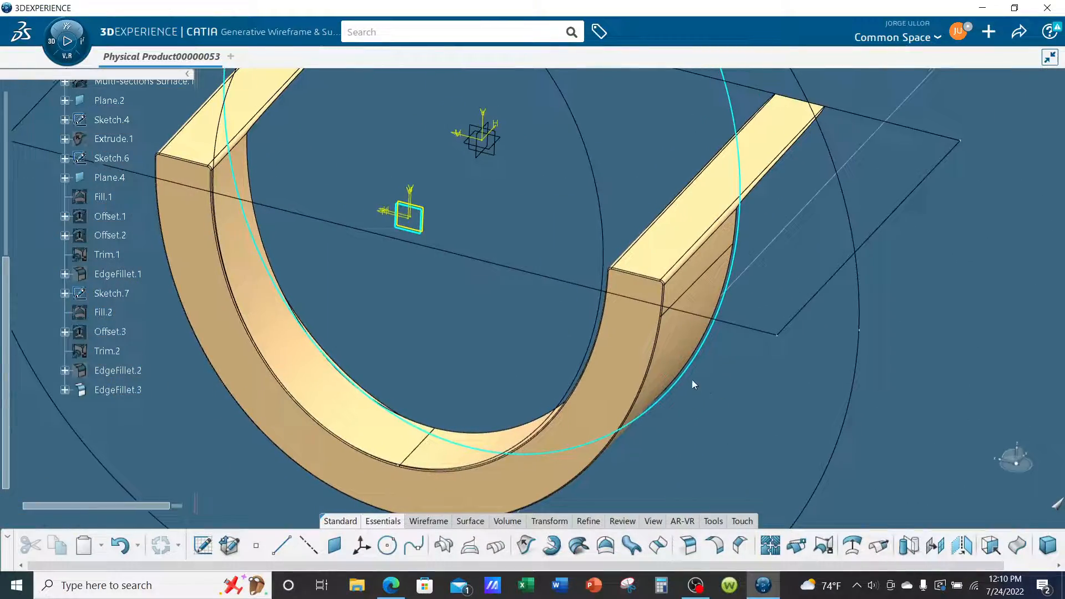
middle_drag(693, 384, 422, 314)
scroll(176, 320, up, 3)
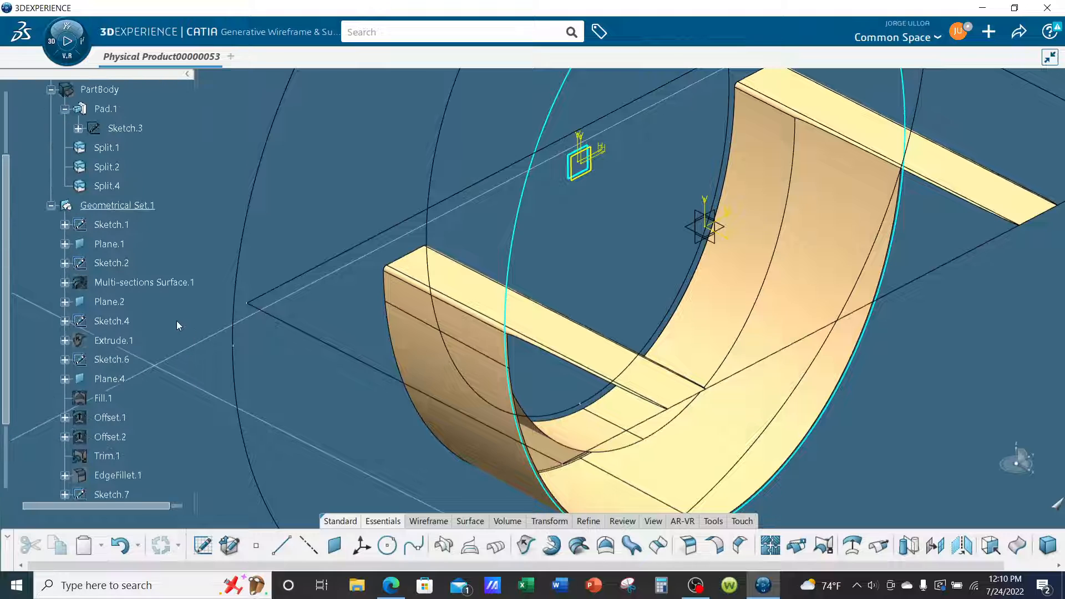
scroll(154, 182, up, 3)
right_click(111, 141)
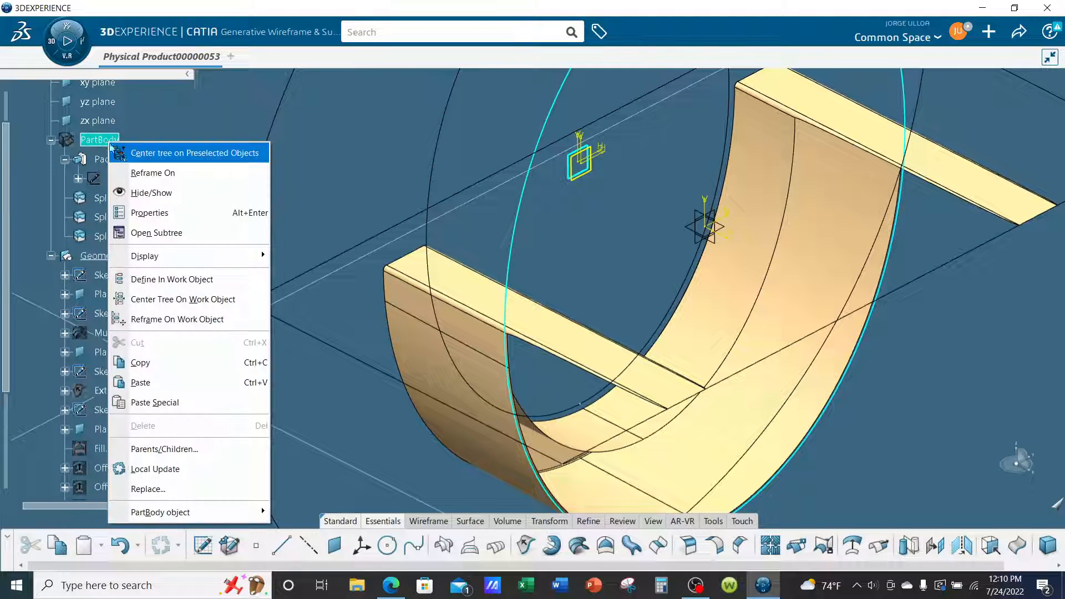
click(147, 192)
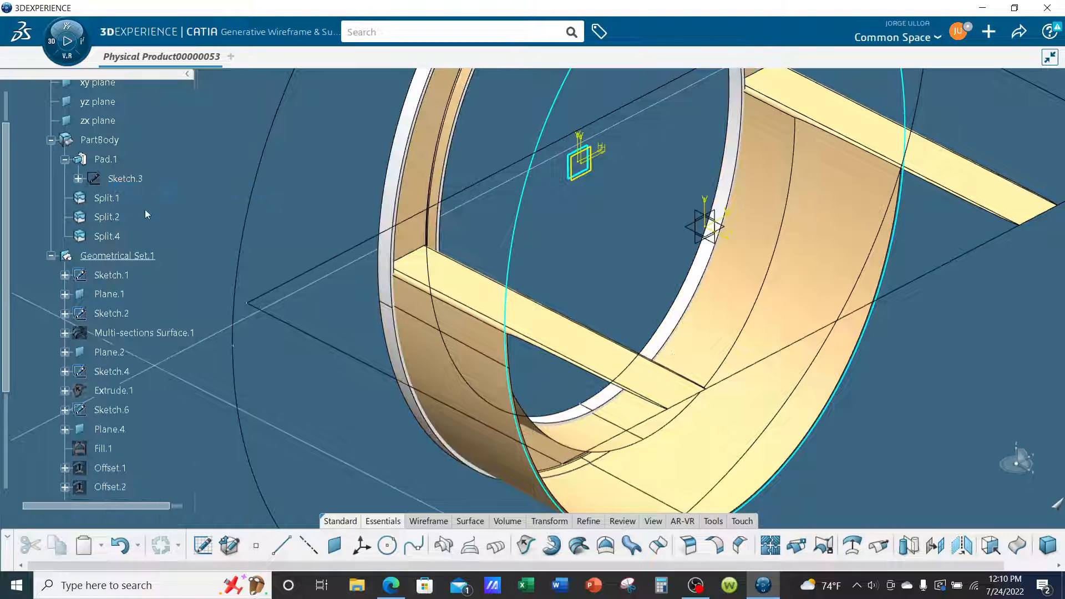
middle_drag(455, 364, 725, 441)
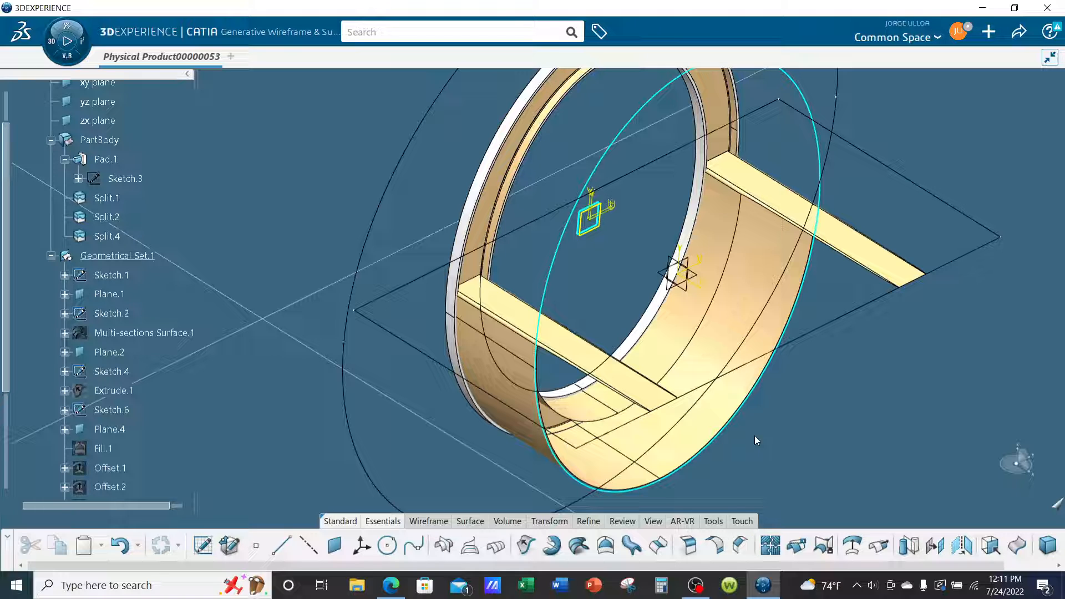
middle_drag(250, 287, 247, 306)
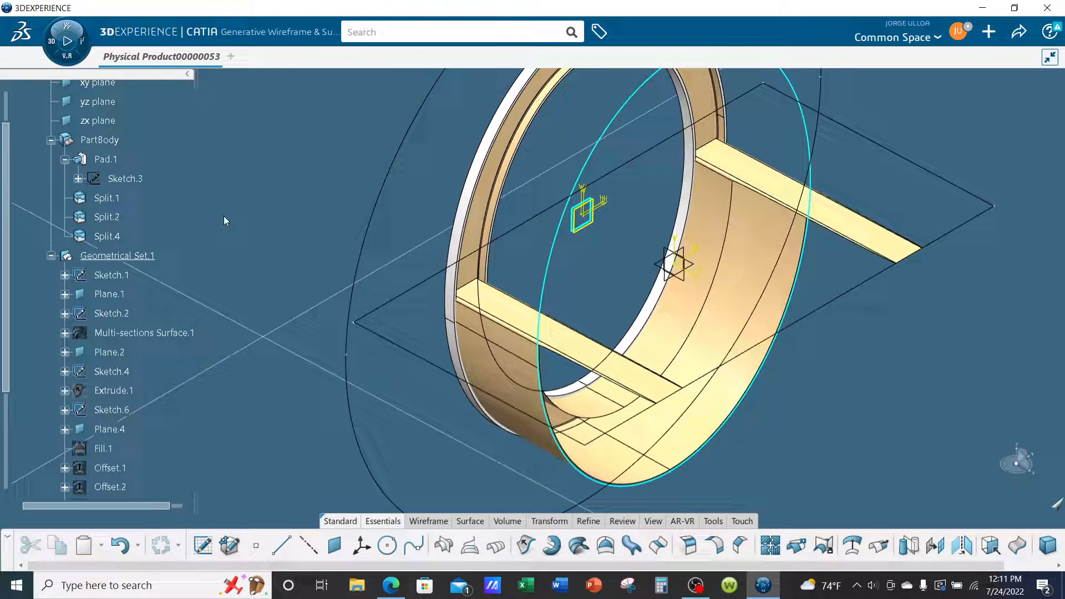
Define PartBody as the in-work object and switch to the Part Design app.
right_click(103, 140)
click(172, 276)
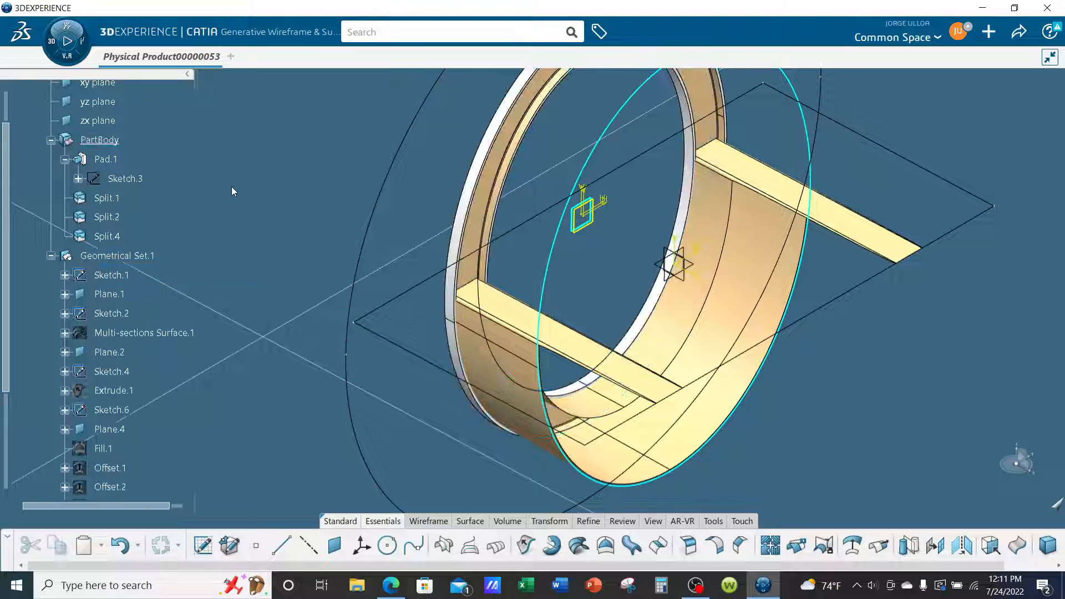
click(71, 61)
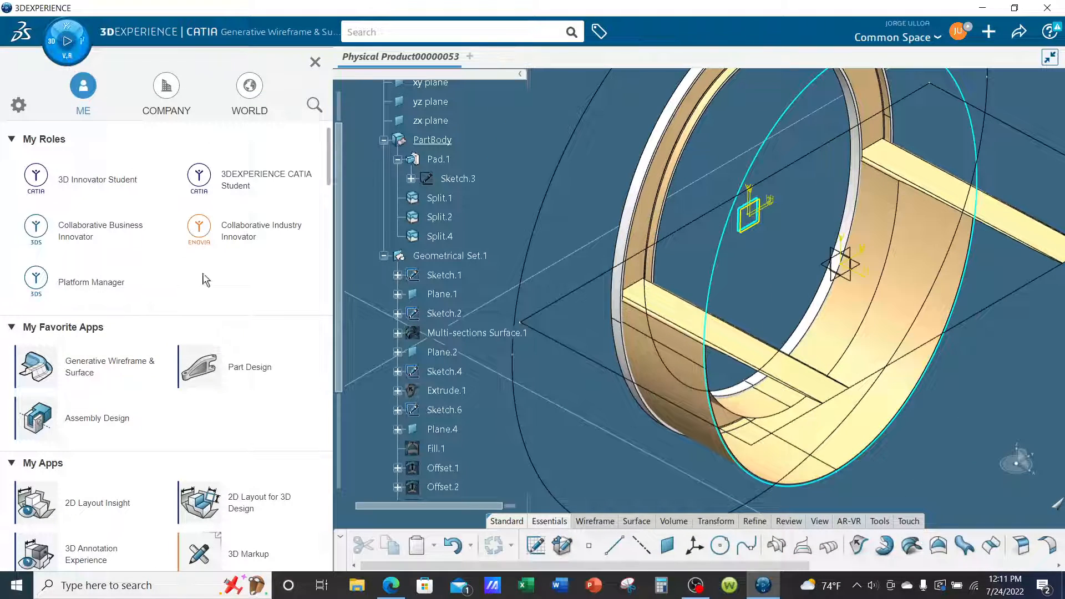
click(247, 369)
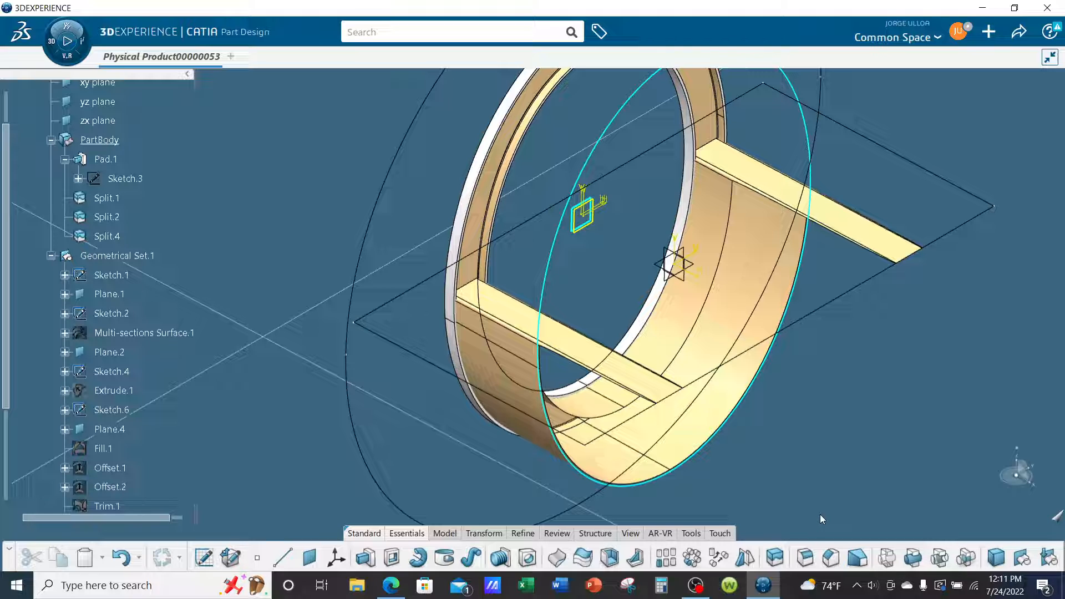
Split the solid ring frame with the EdgeFillet.3 surface, leaving extrapolation at None.
click(775, 557)
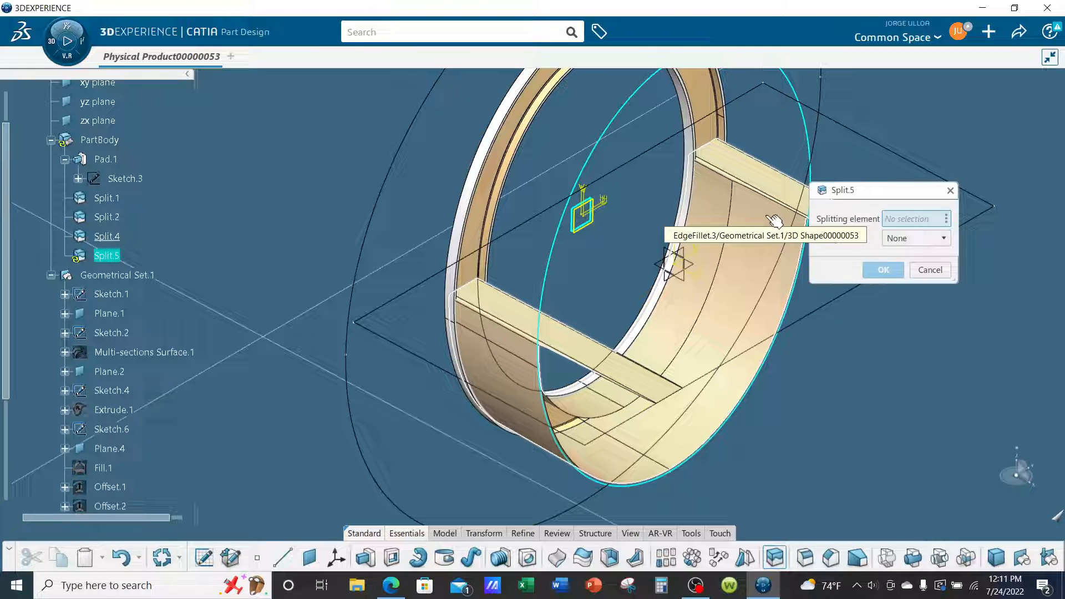
click(774, 221)
middle_drag(779, 378, 511, 351)
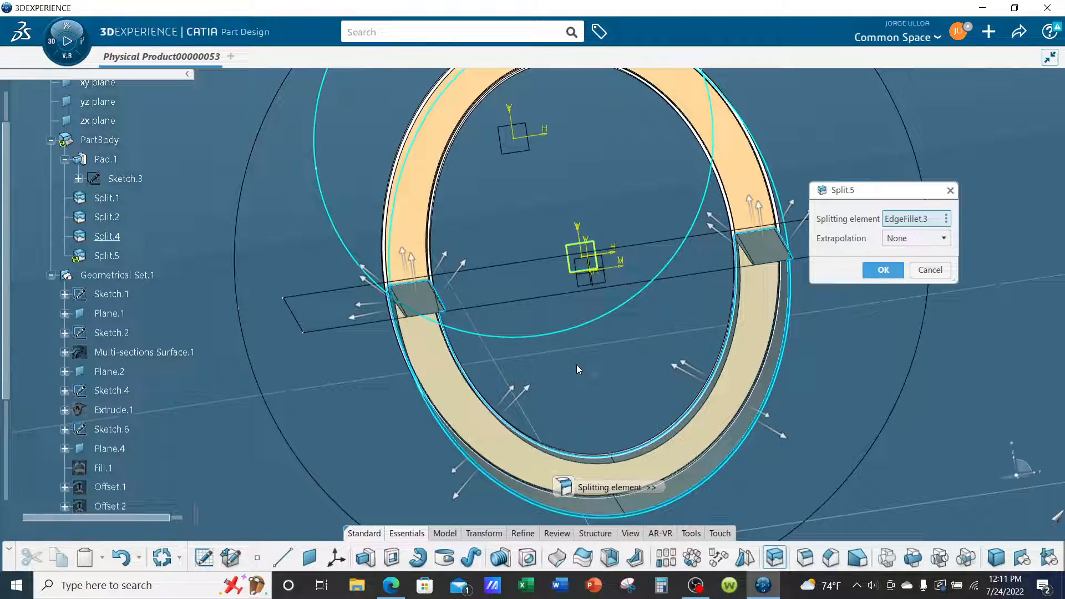
middle_drag(577, 365, 700, 313)
click(883, 269)
Hide Geometrical Set.1 so only the solid ring frame remains displayed.
scroll(191, 302, down, 2)
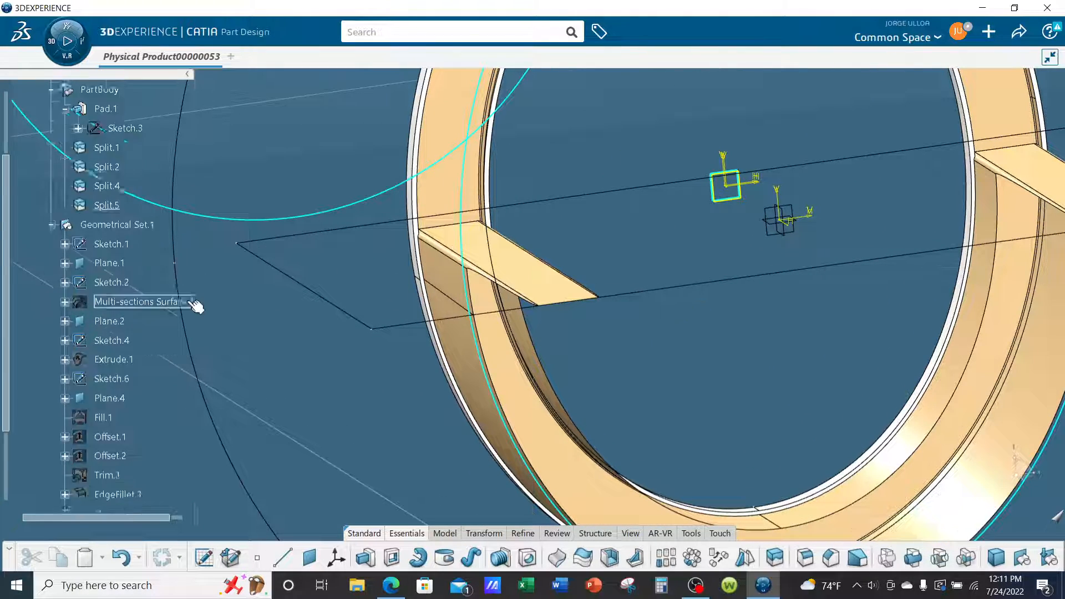
scroll(195, 305, down, 5)
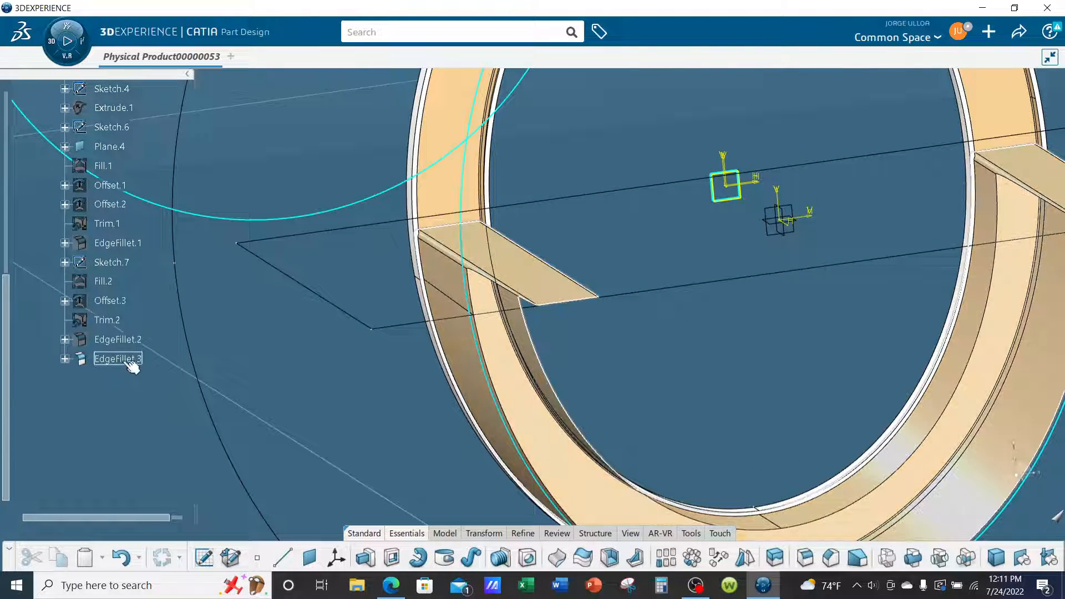
scroll(132, 366, up, 10)
right_click(122, 375)
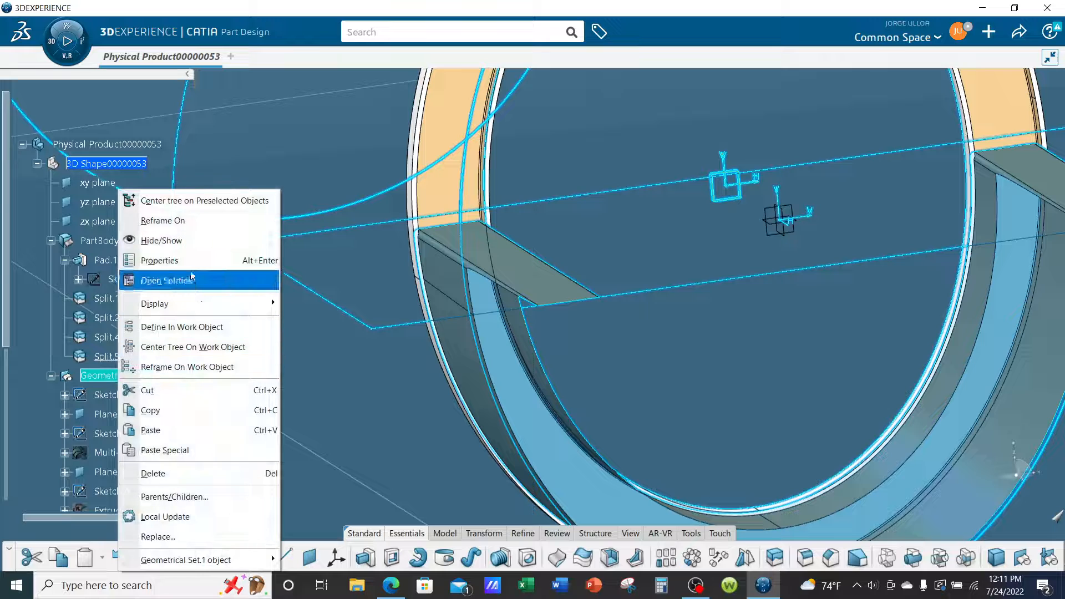
click(188, 241)
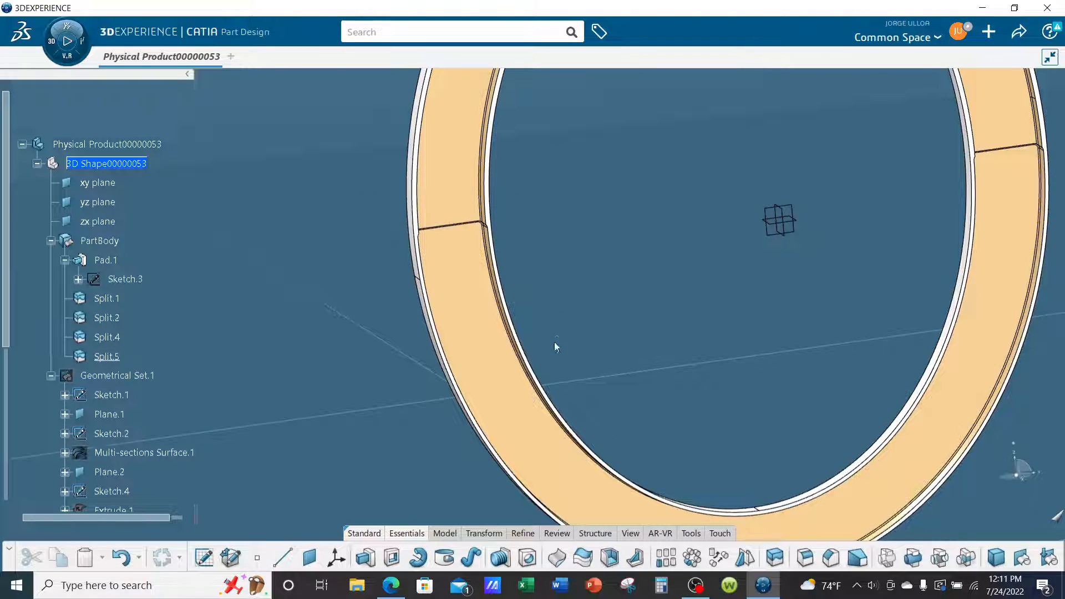
Examine the split ring frame, comparing the web of its upper half with the recessed lower half.
middle_drag(554, 342, 801, 256)
middle_drag(607, 349, 654, 237)
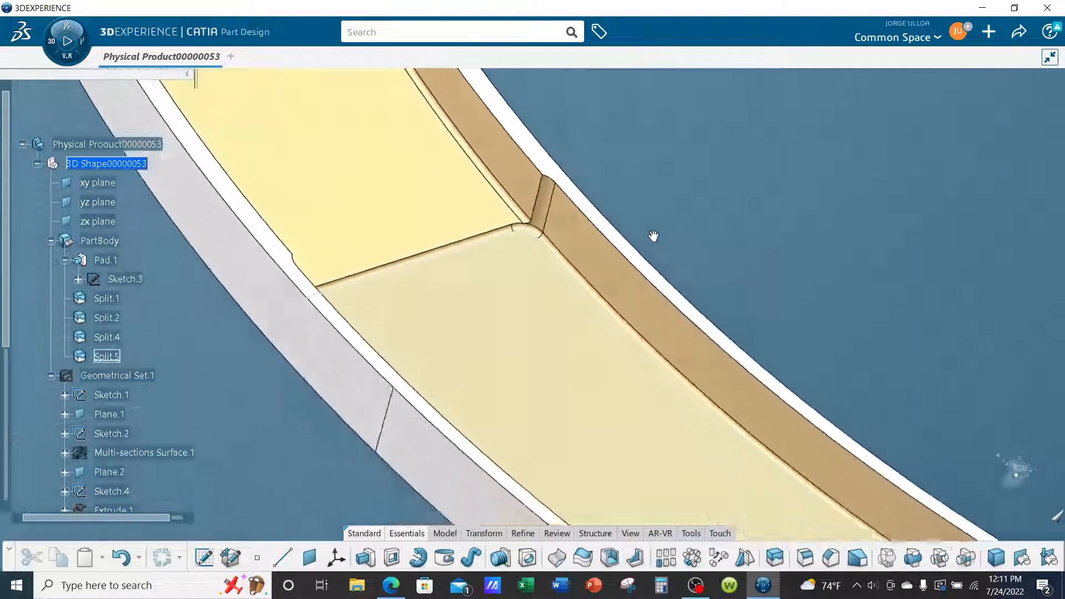
scroll(618, 199, down, 5)
scroll(646, 249, down, 3)
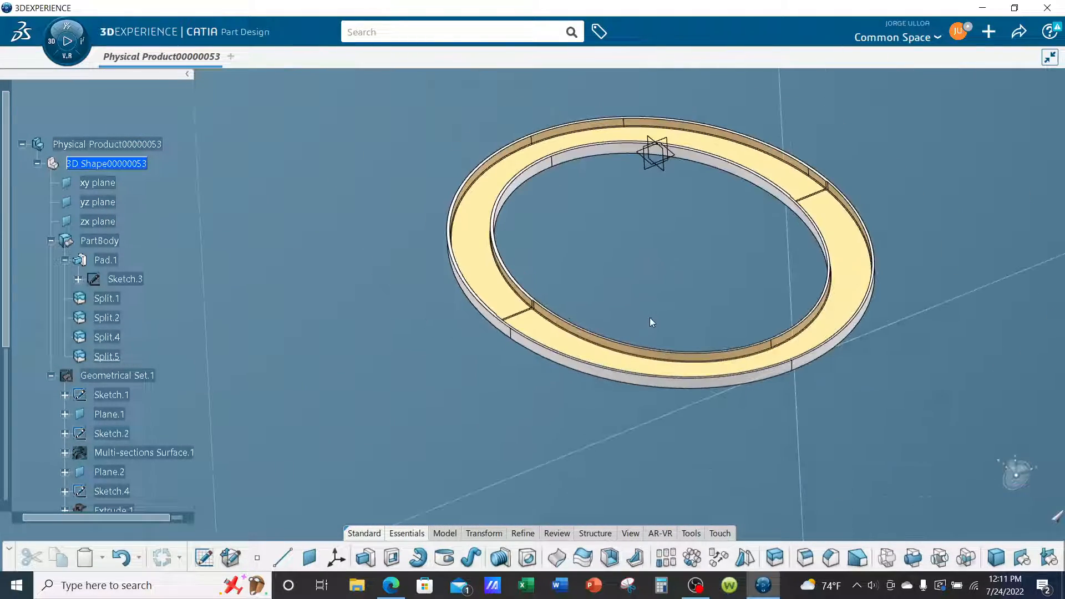
middle_drag(743, 380, 525, 303)
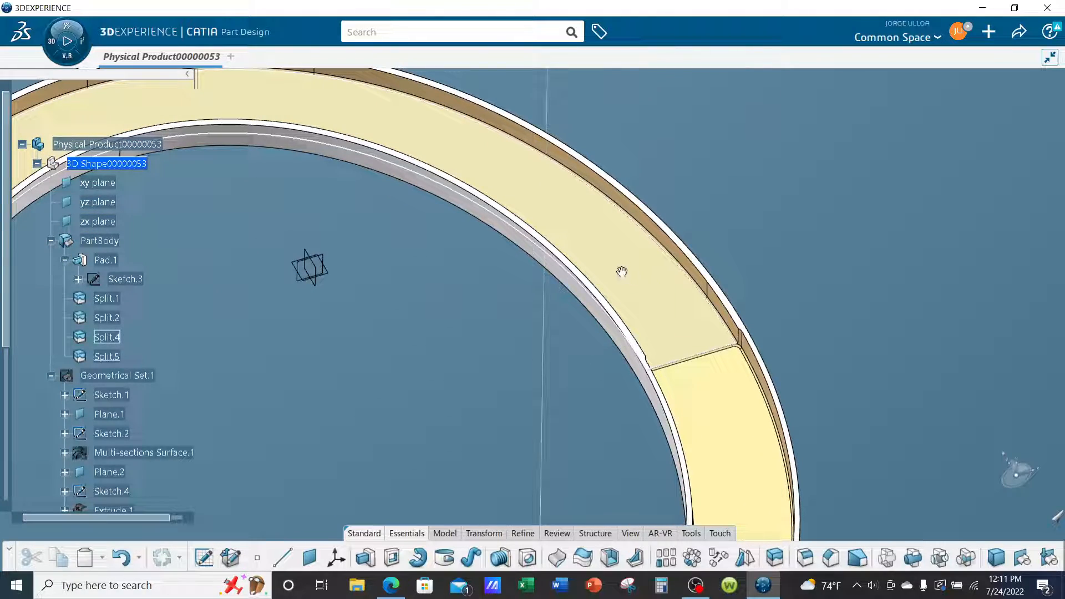
middle_drag(621, 272, 829, 398)
click(694, 169)
middle_drag(616, 334, 635, 395)
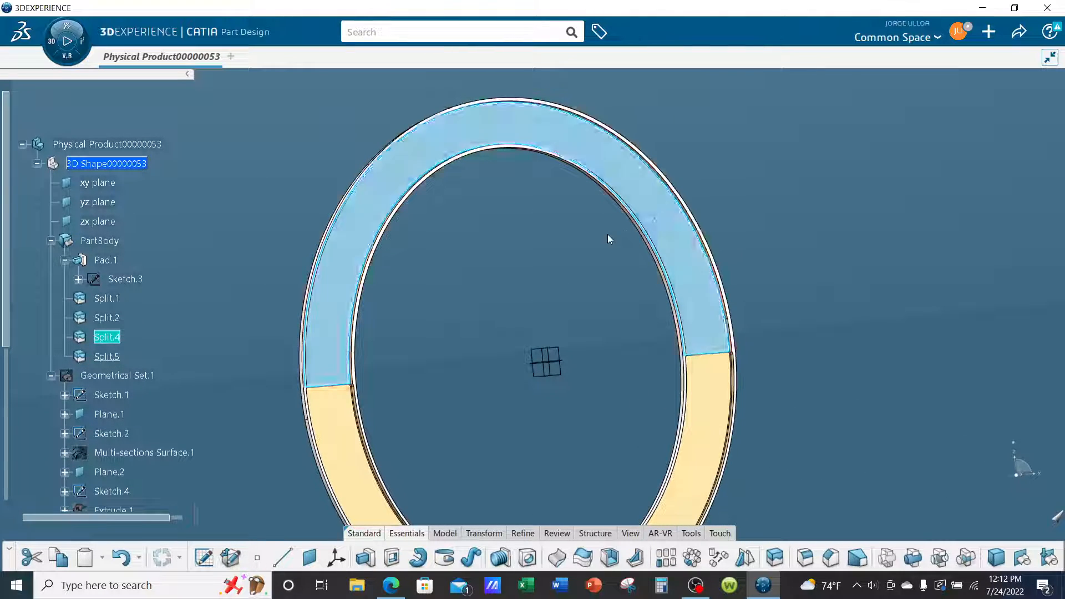
middle_drag(608, 239, 684, 196)
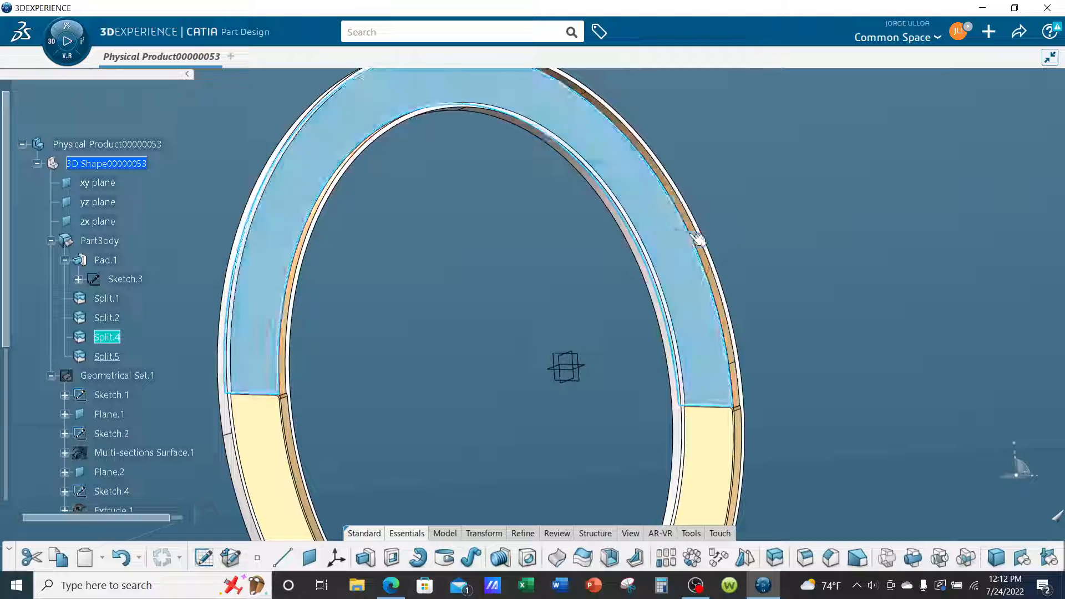
Inspect the rounded corners and fillets where the upper and lower web pockets meet the frame's flanges.
middle_drag(698, 239, 605, 205)
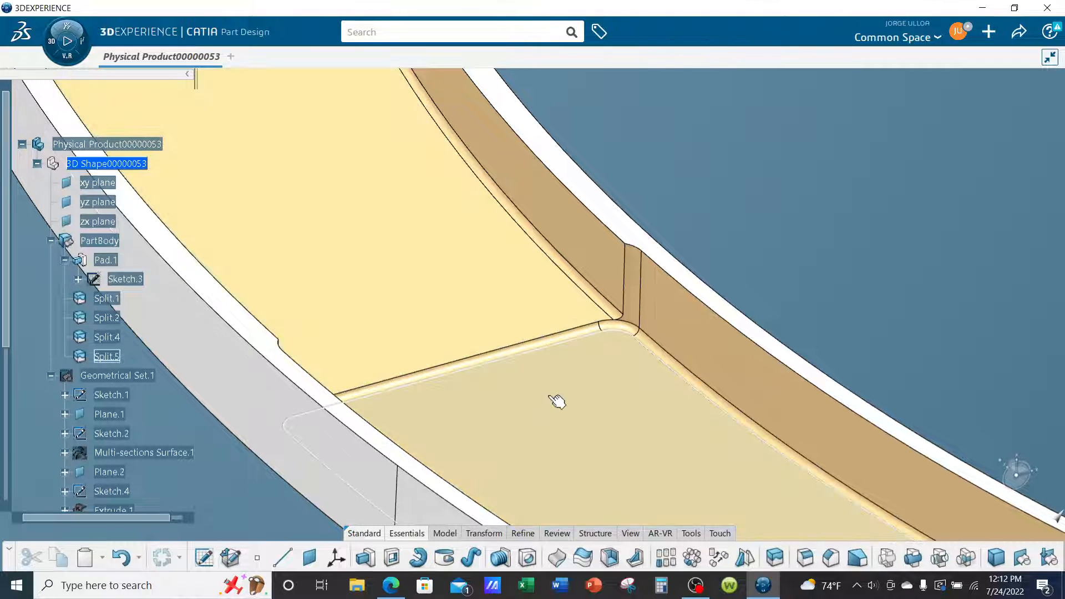
middle_drag(546, 388, 397, 299)
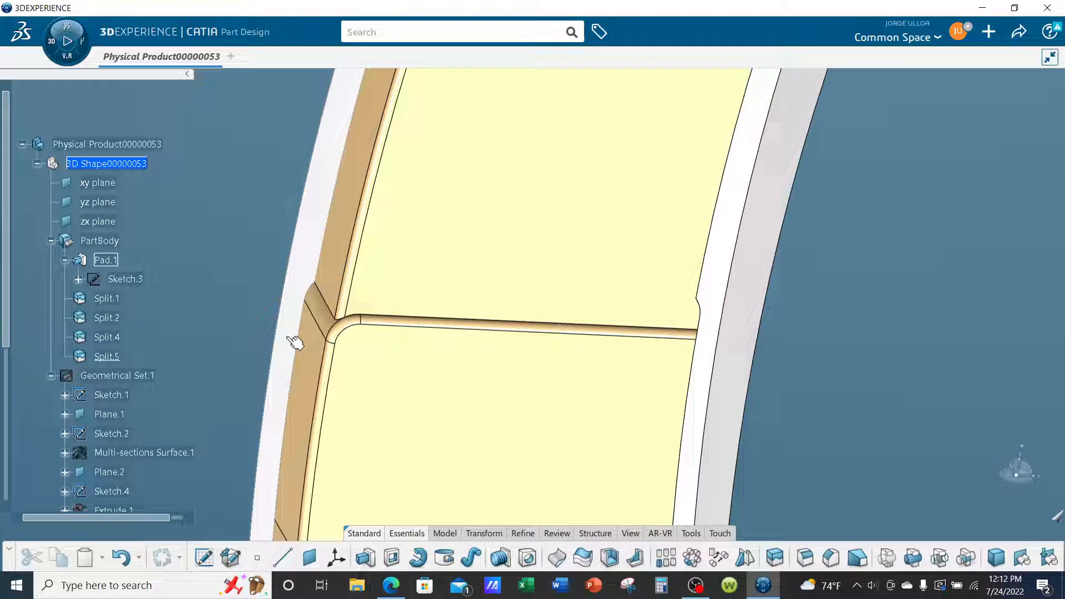
mouse_move(442, 372)
middle_down()
mouse_move(454, 371)
mouse_move(443, 363)
middle_up()
middle_drag(368, 334, 499, 381)
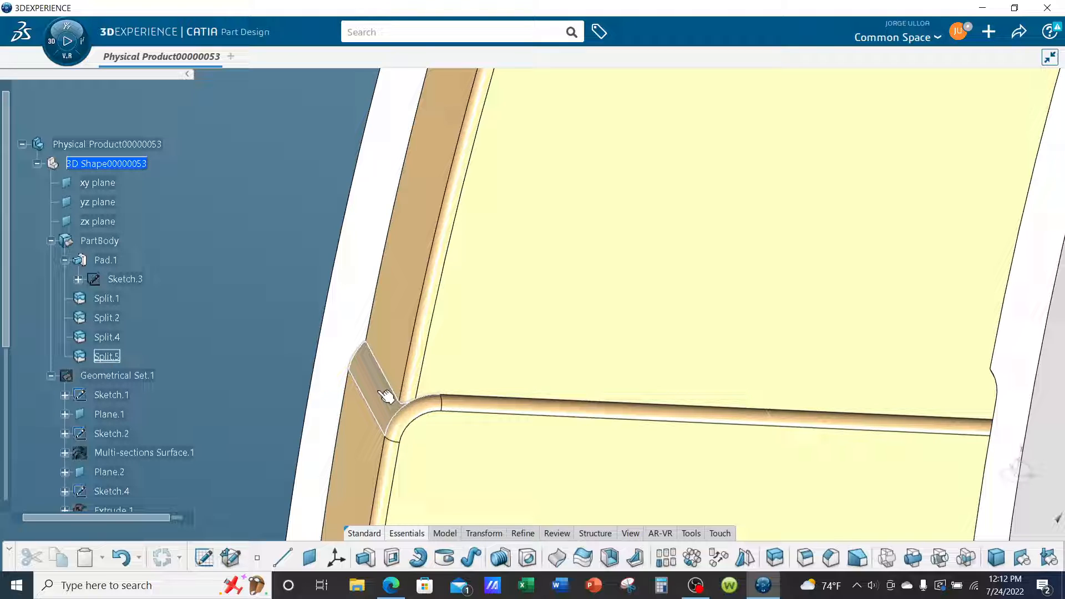
middle_drag(383, 388, 461, 403)
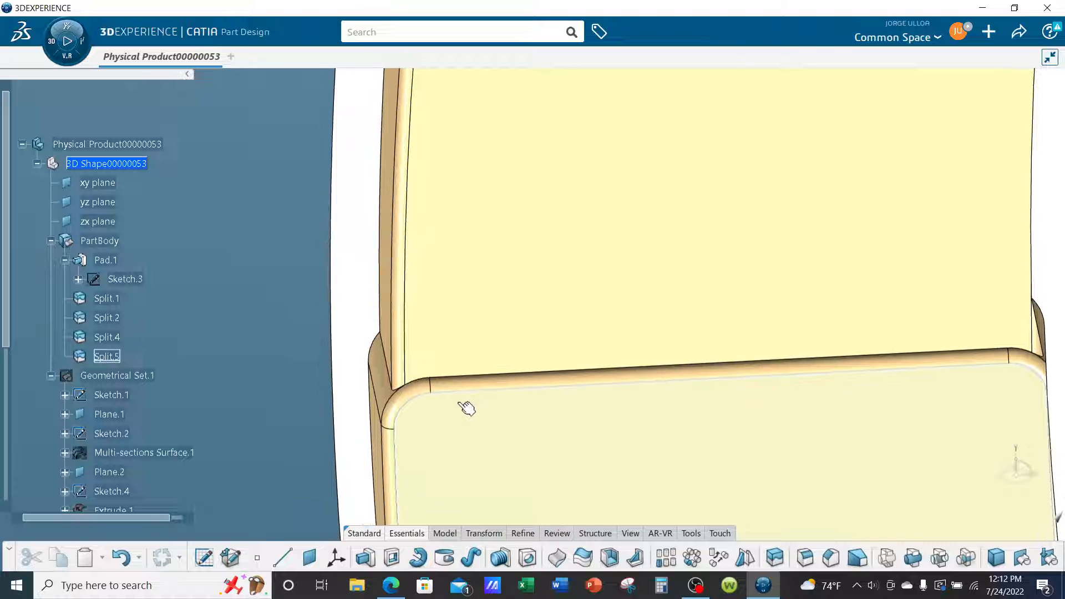
middle_drag(551, 381, 837, 314)
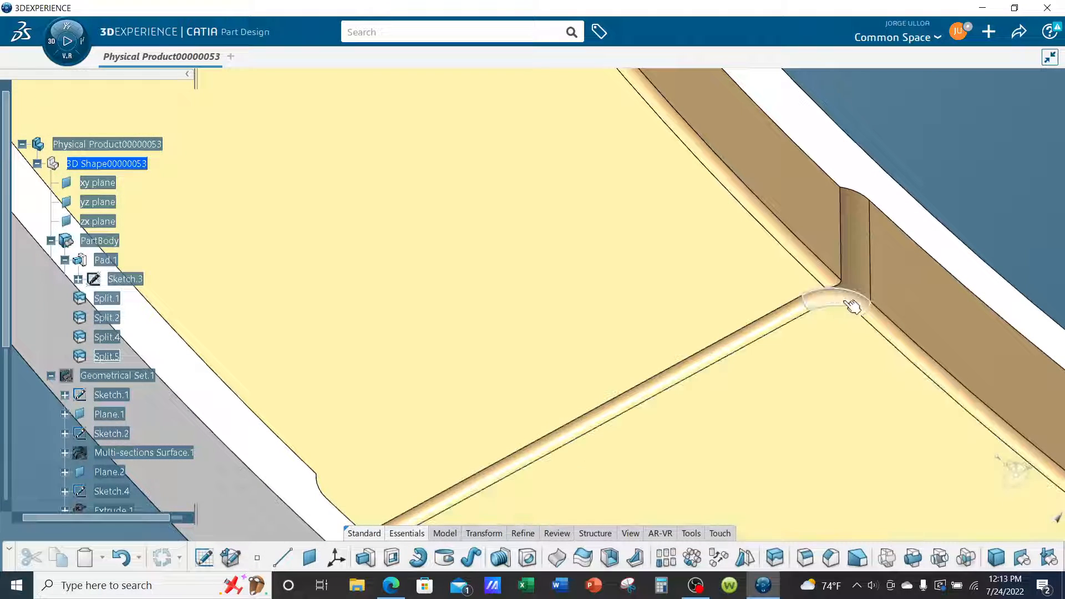
click(814, 267)
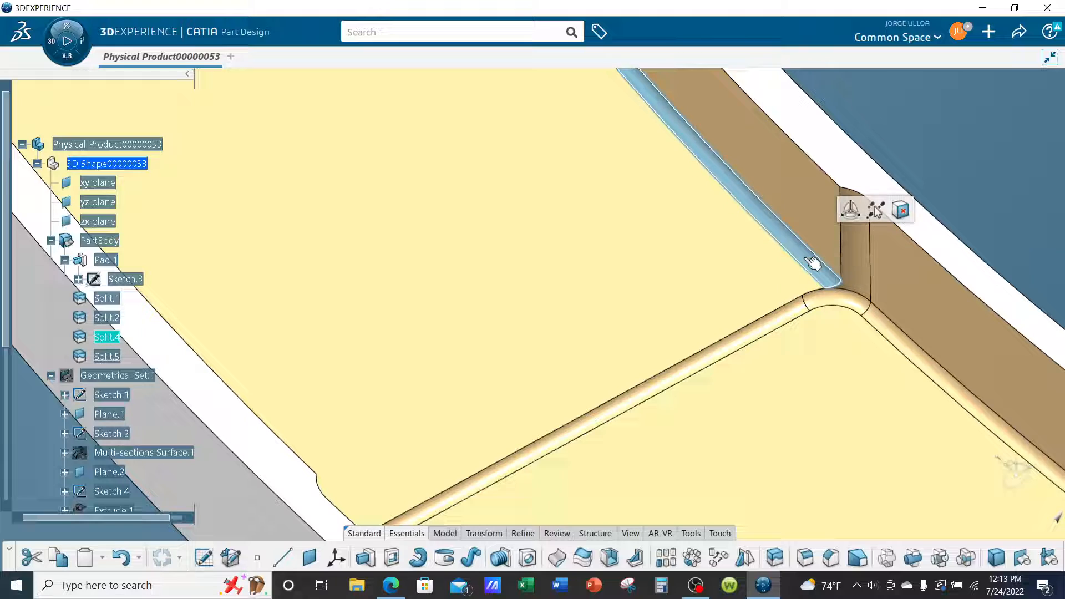
click(883, 324)
scroll(563, 309, down, 5)
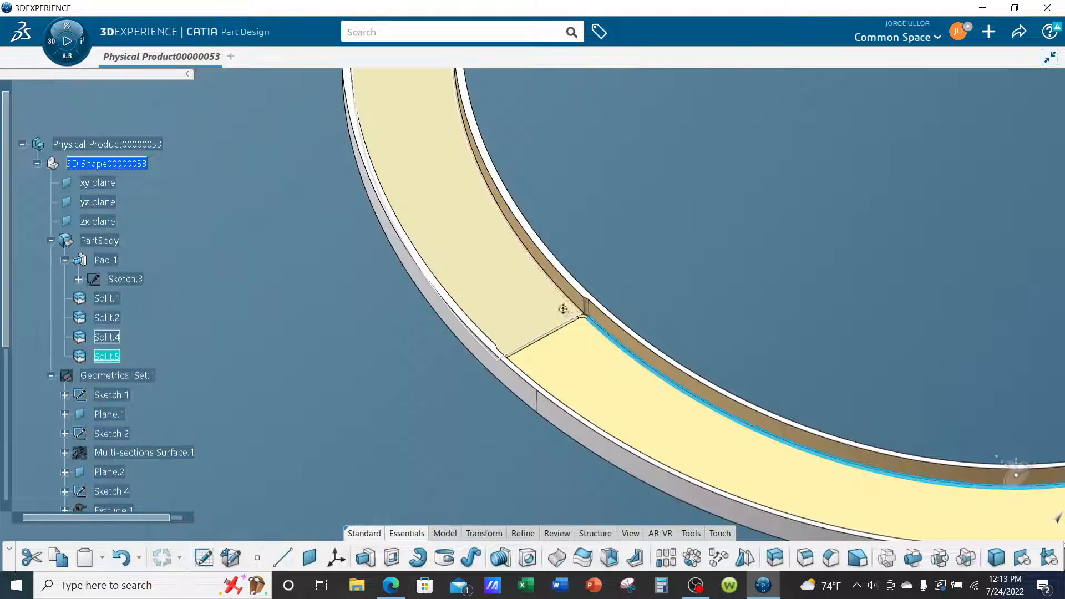
middle_drag(574, 379, 552, 345)
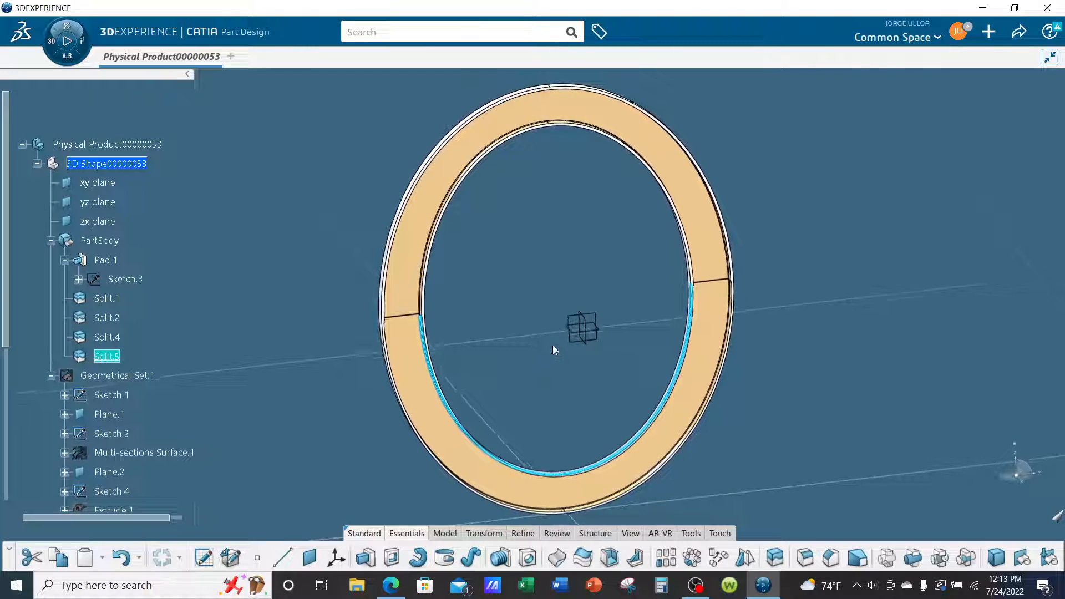
click(896, 369)
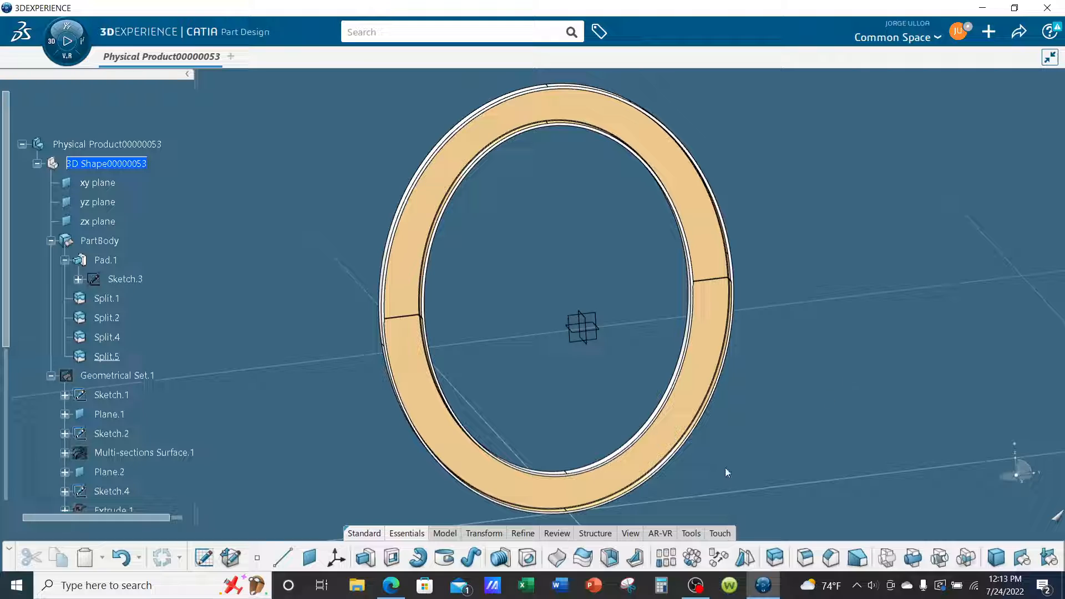
click(694, 585)
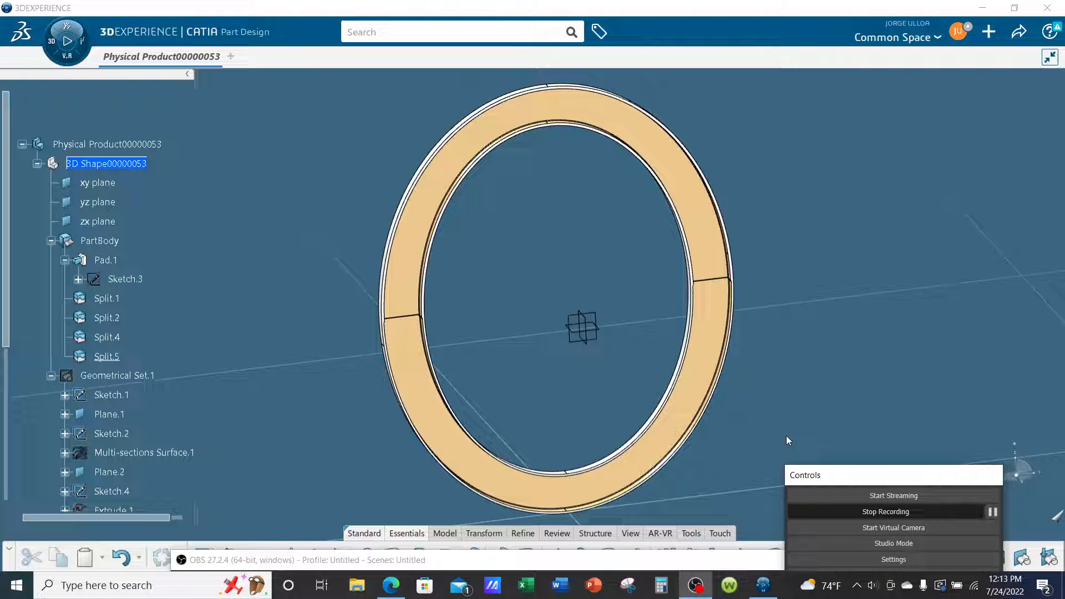